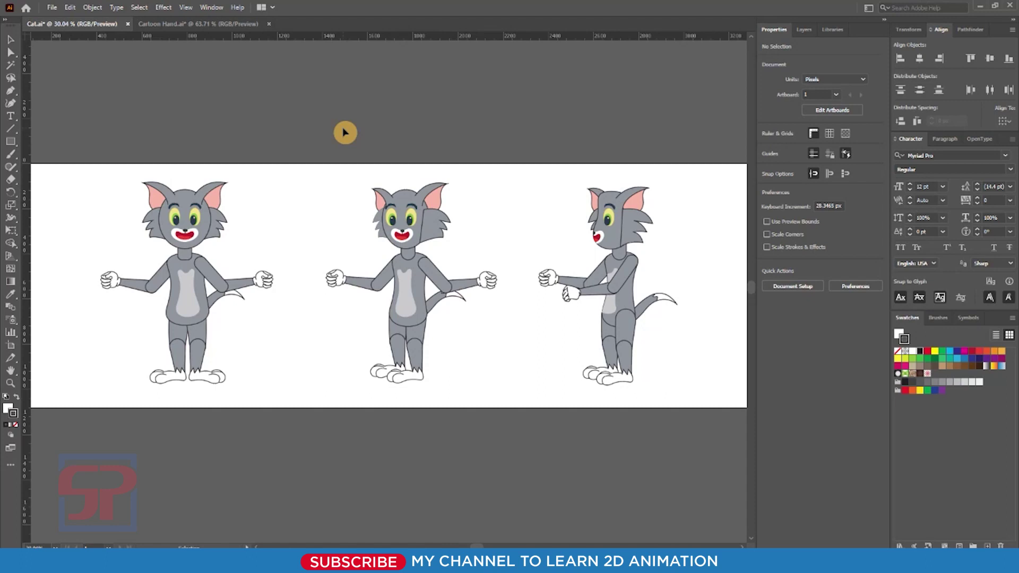
Review the hand poses in the Cartoon Hand document and return to the Cat document.
click(168, 25)
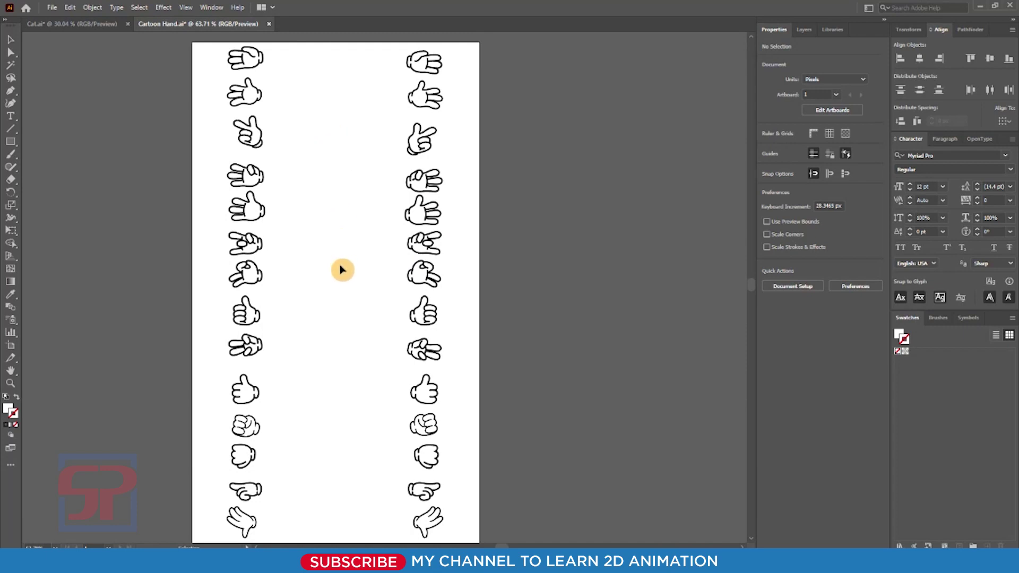
click(74, 24)
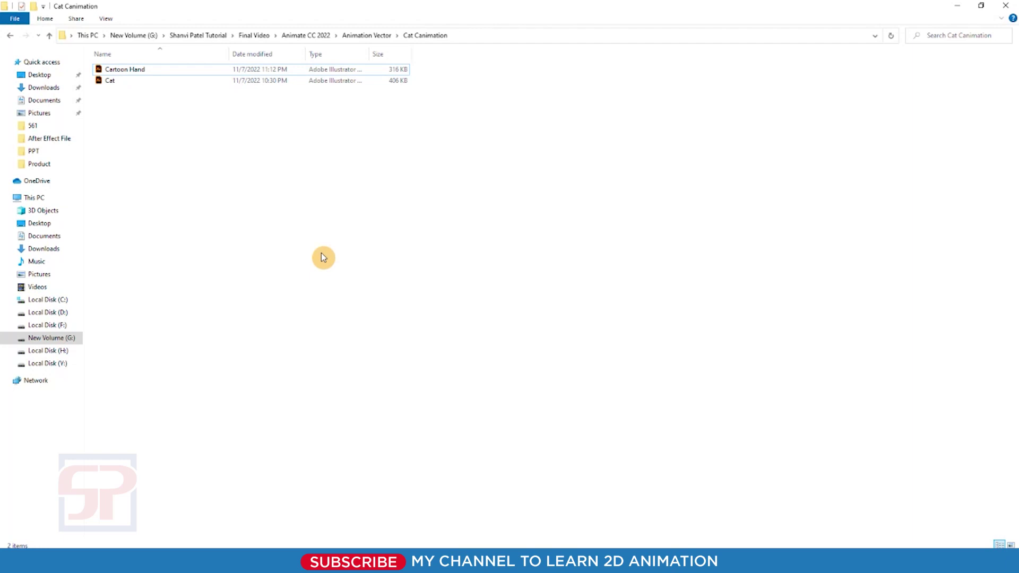
Switch to Adobe Animate and import the Cat Illustrator file to the stage with all its layers selected.
click(110, 84)
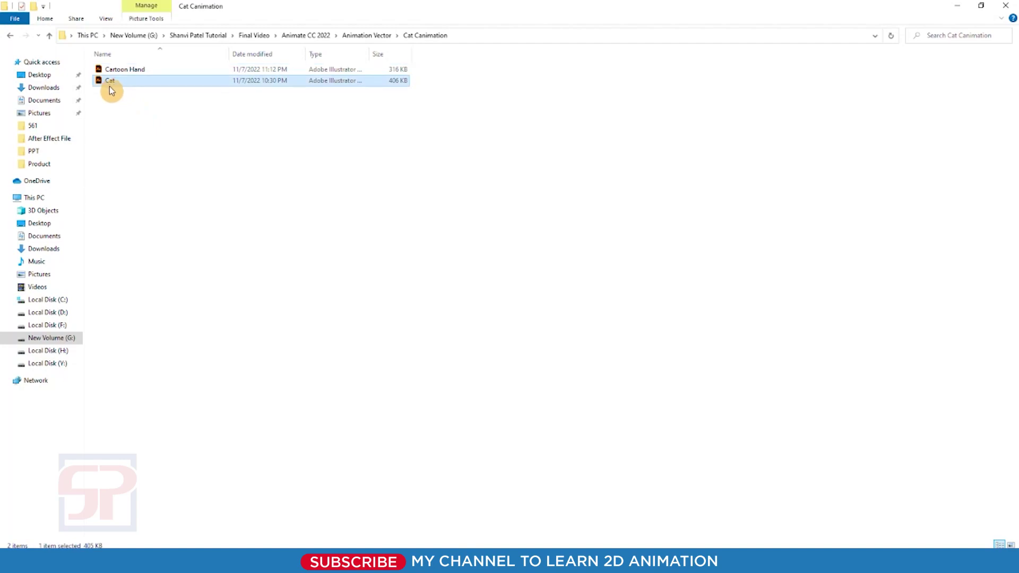
drag(110, 80, 415, 211)
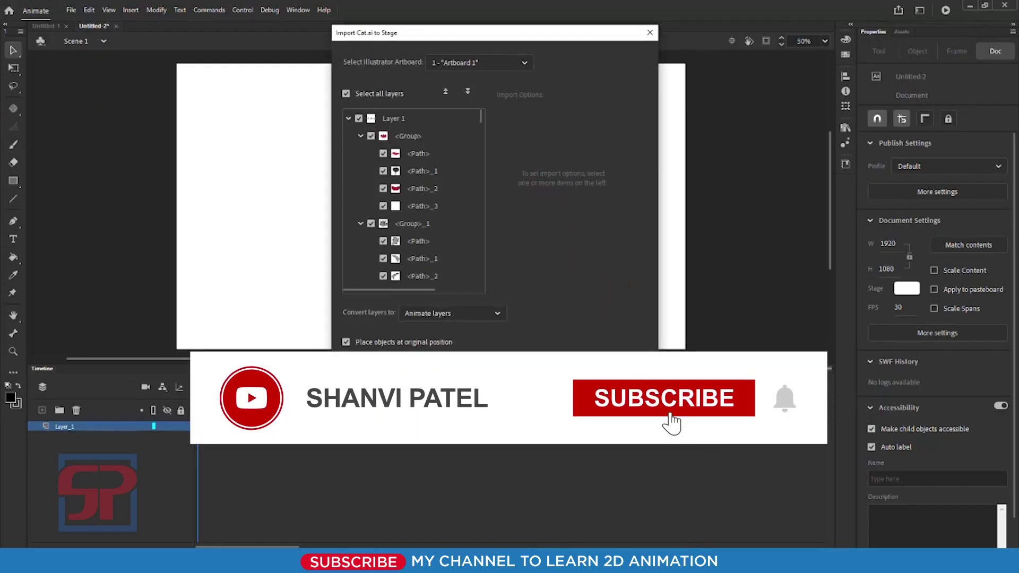
click(622, 407)
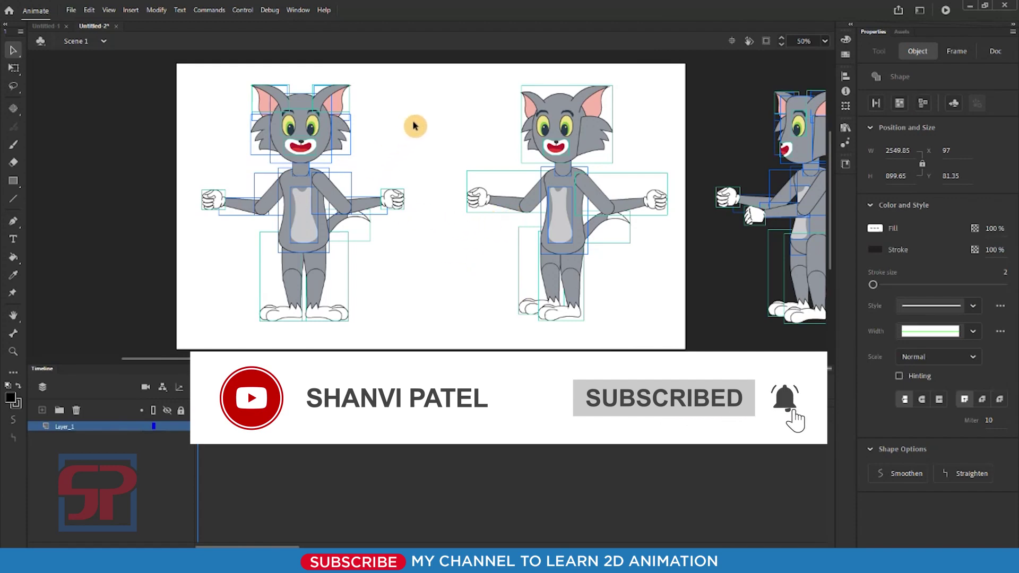
Convert all the parts of the front-view cat into one graphic symbol.
key(ctrl+space)
mouse_move(428, 114)
mouse_down()
mouse_move(372, 148)
mouse_move(269, 277)
mouse_up()
key(ctrl+minus)
key(ctrl+minus)
key(ctrl+minus)
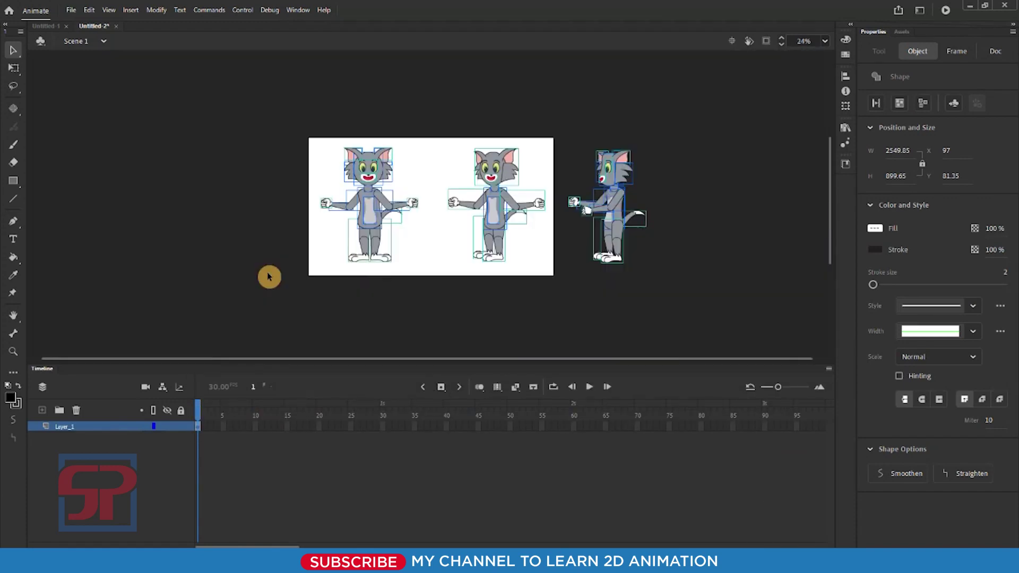
key(ctrl+space)
drag(365, 168, 601, 298)
key(space)
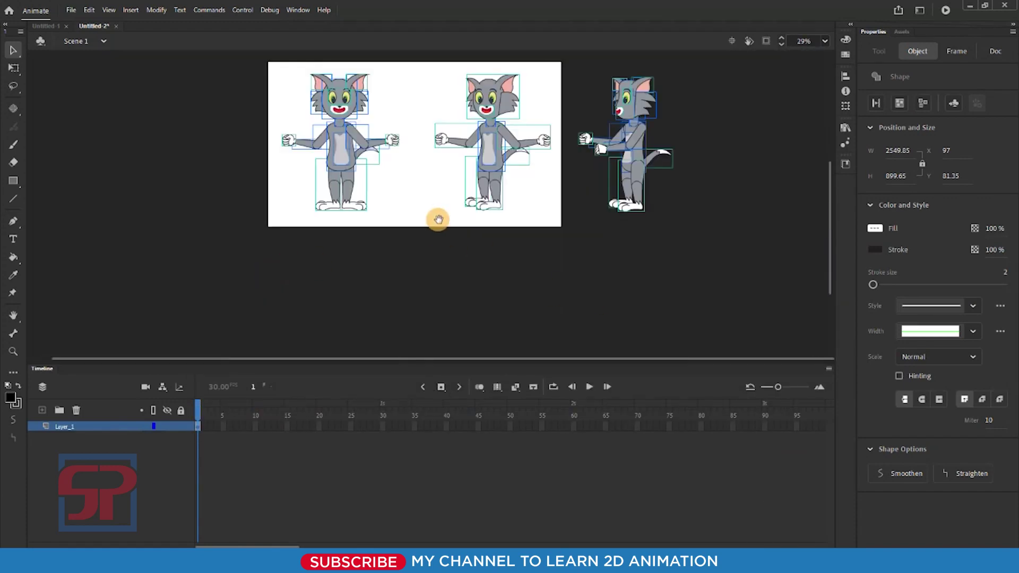
drag(437, 219, 437, 242)
click(531, 303)
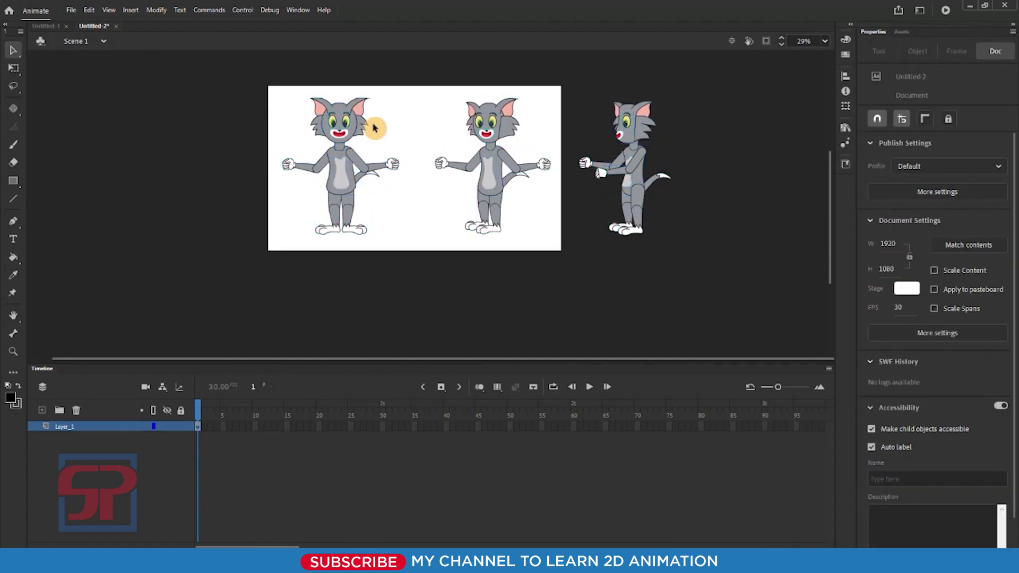
drag(246, 85, 417, 265)
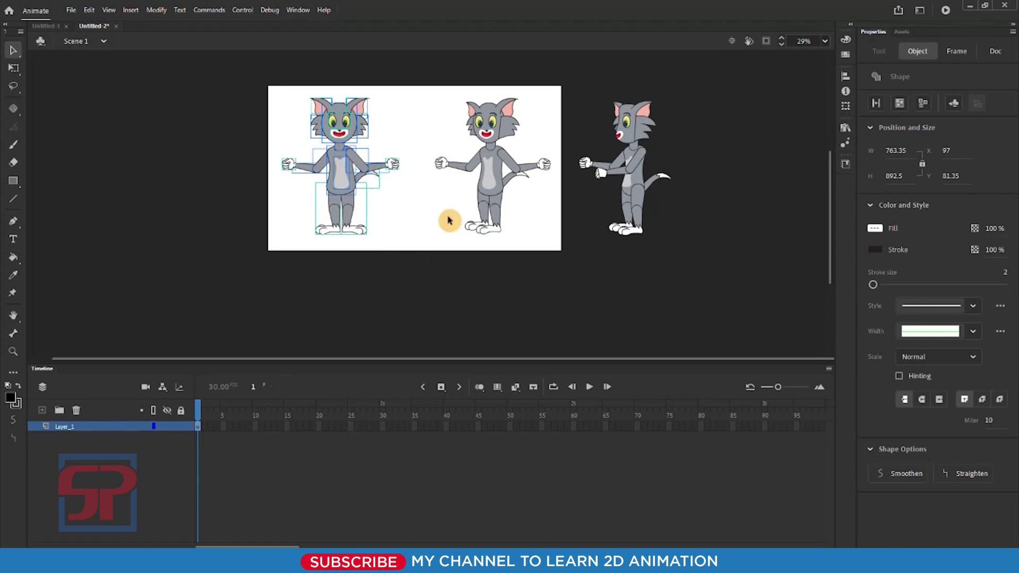
key(F8)
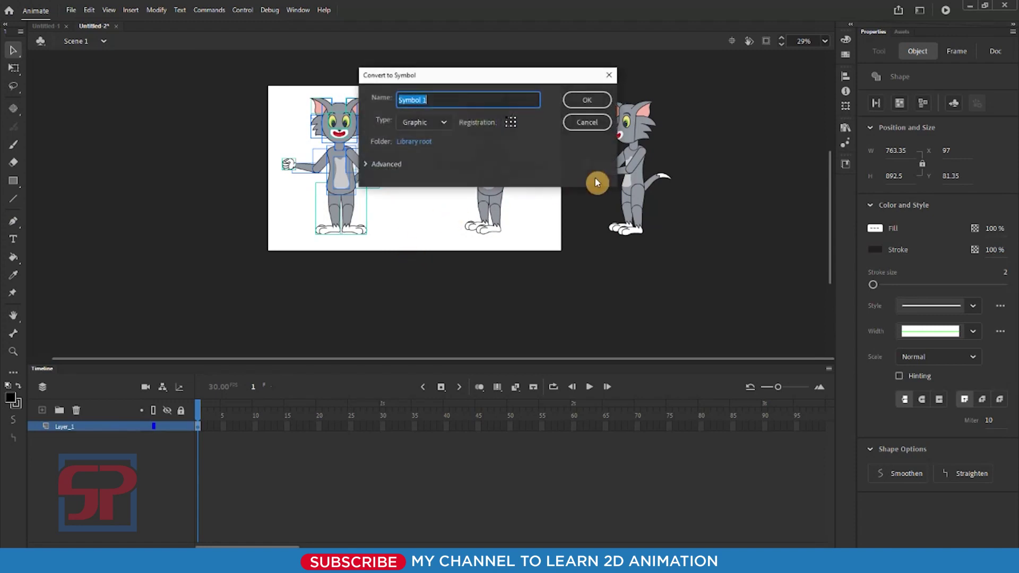
click(588, 100)
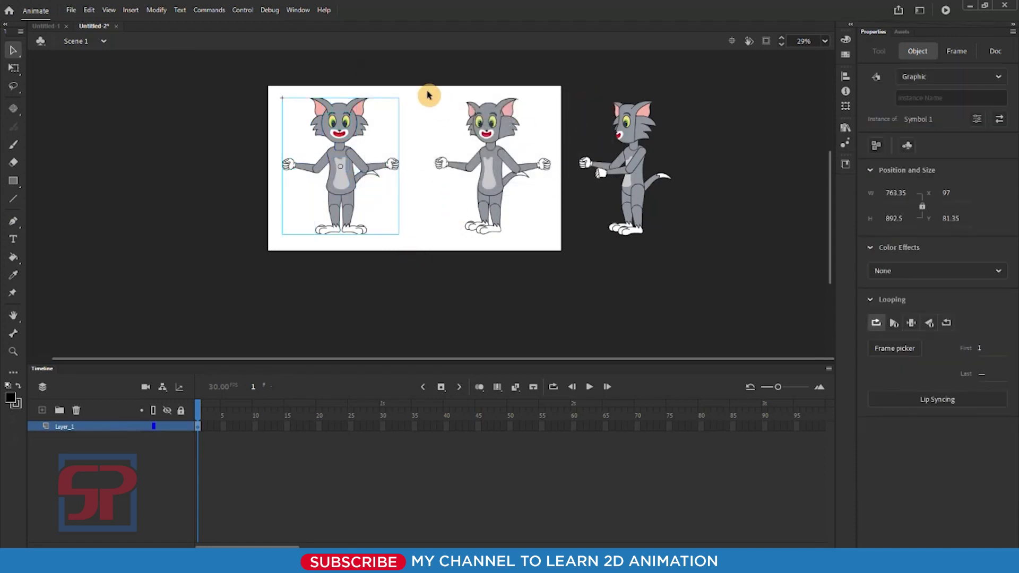
Convert the three-quarter-view cat and the side-view cat into separate graphic symbols.
drag(419, 84, 561, 270)
key(F8)
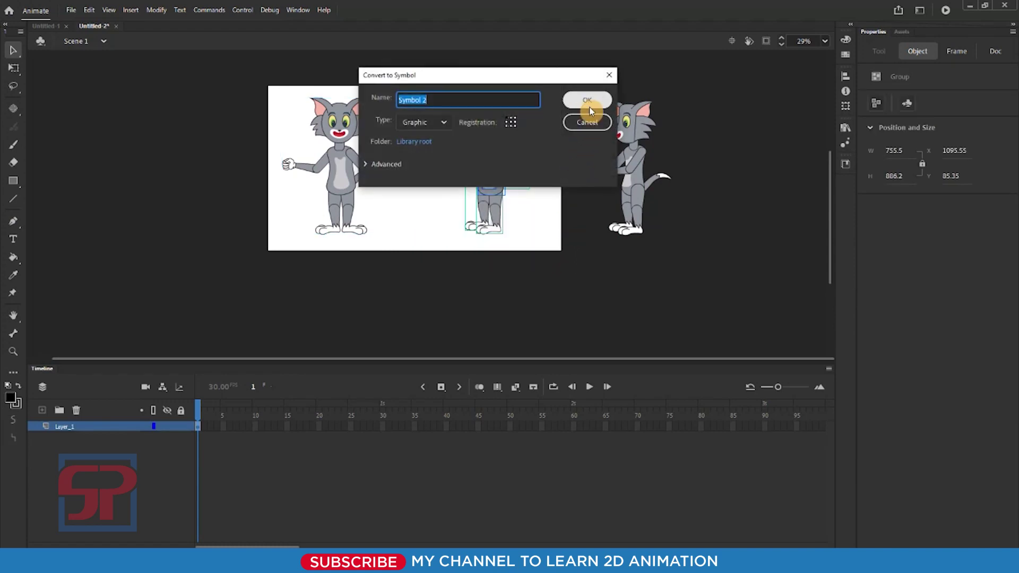
click(588, 102)
drag(570, 81, 715, 308)
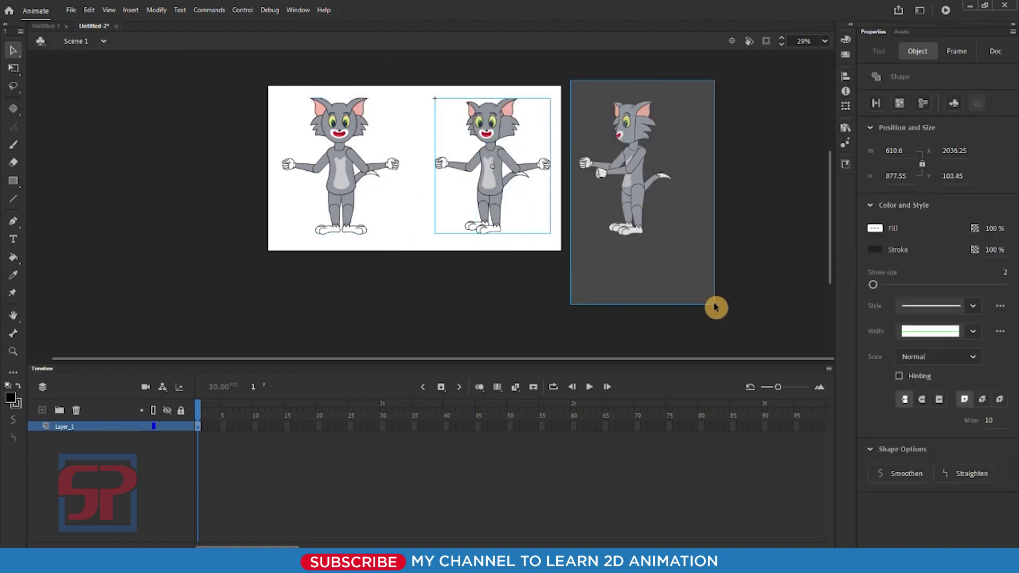
key(F8)
click(587, 106)
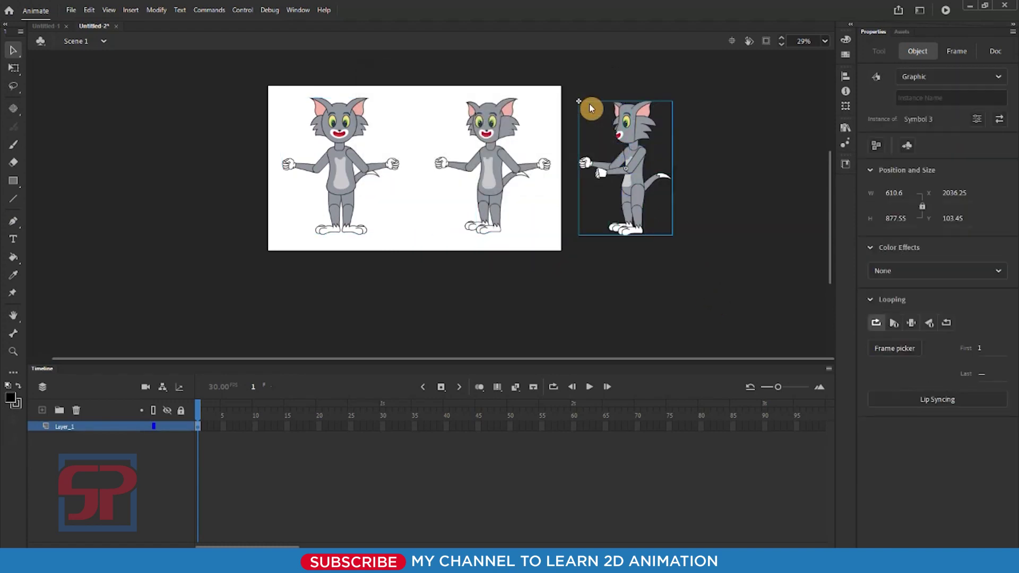
click(700, 195)
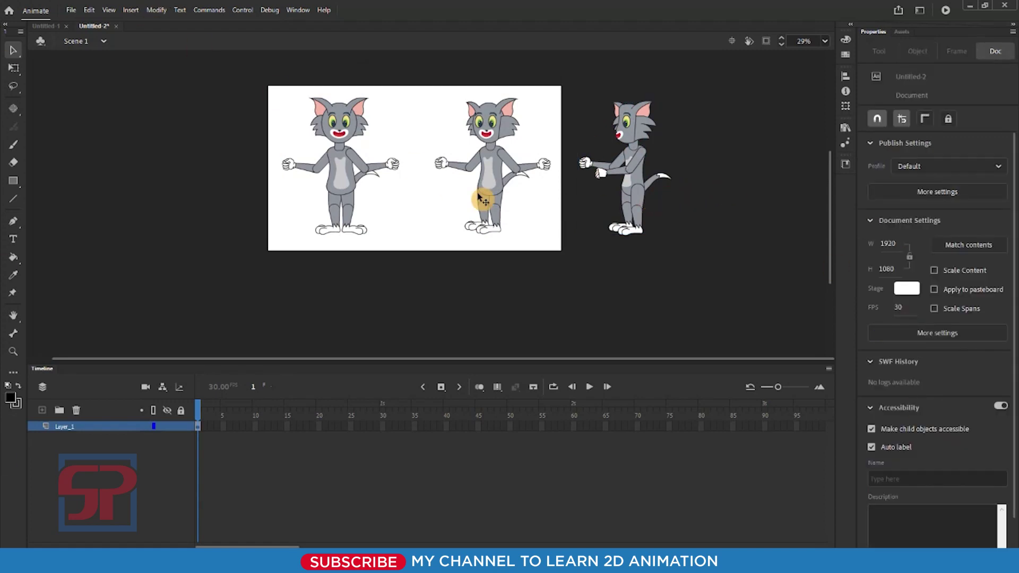
drag(255, 86, 676, 254)
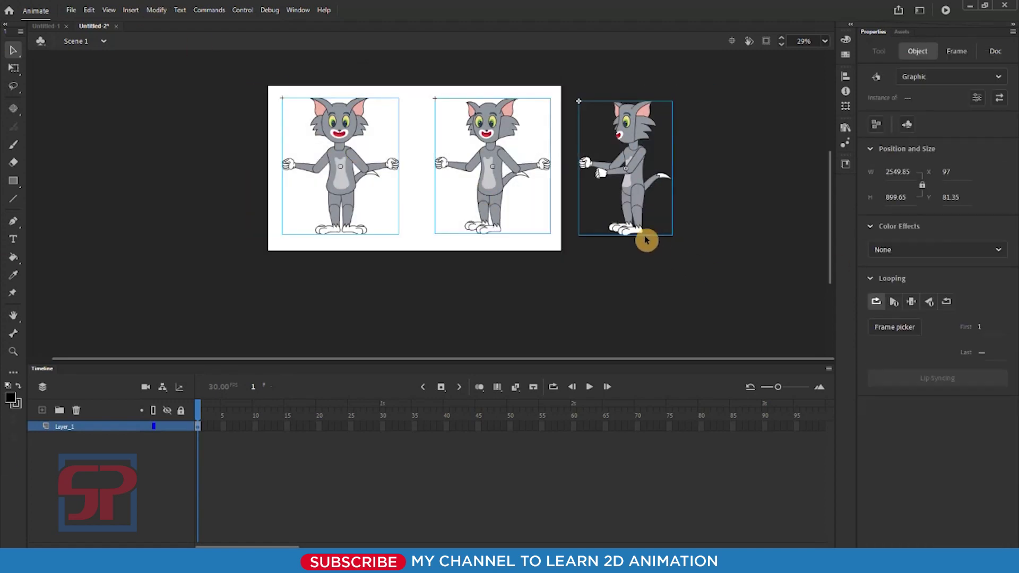
drag(714, 287, 239, 111)
click(239, 111)
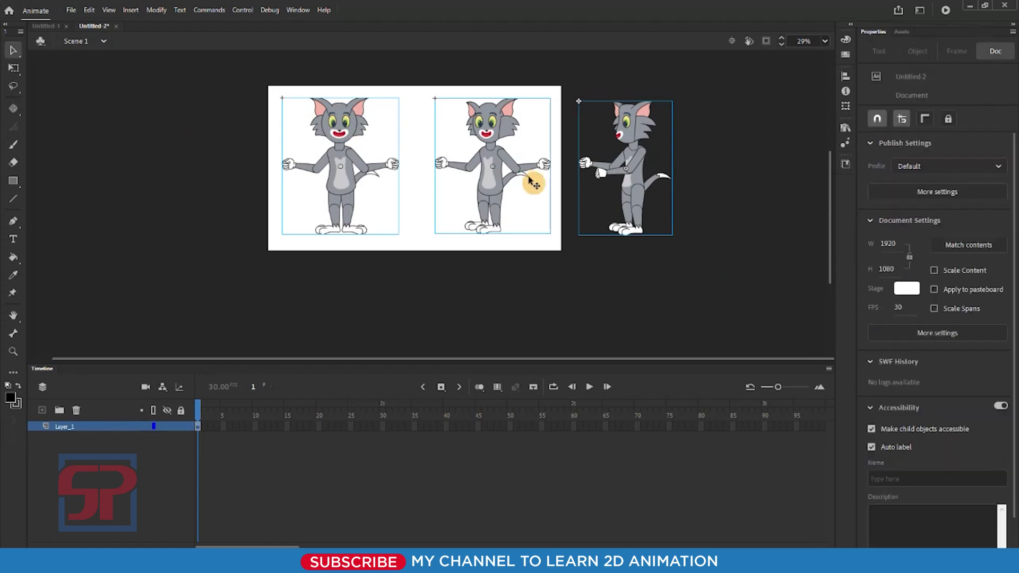
Move the three-quarter-view cat to about X 964, Y 88 and the side-view cat to about X 1769, Y 96.
click(493, 171)
drag(492, 171, 470, 171)
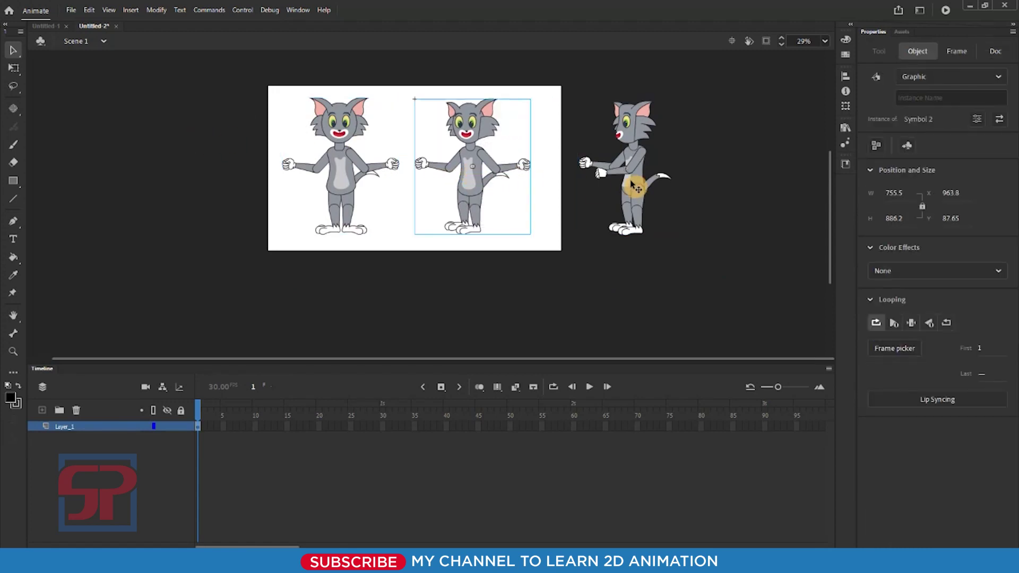
drag(633, 182, 595, 179)
Move the front-view cat off the stage's left edge and shift the three-quarter-view cat left towards the stage centre.
key(z)
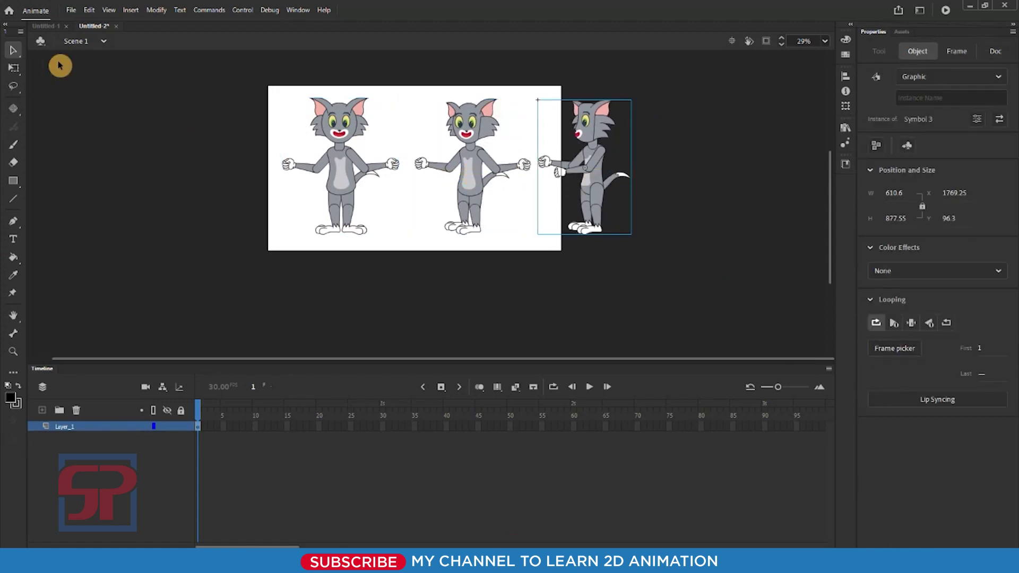
drag(241, 78, 683, 320)
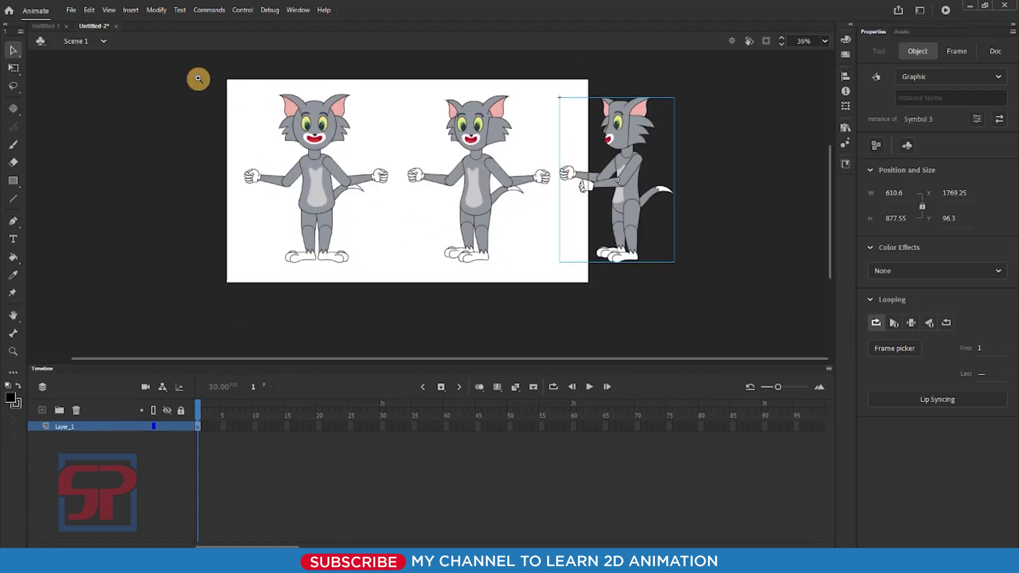
drag(196, 80, 485, 280)
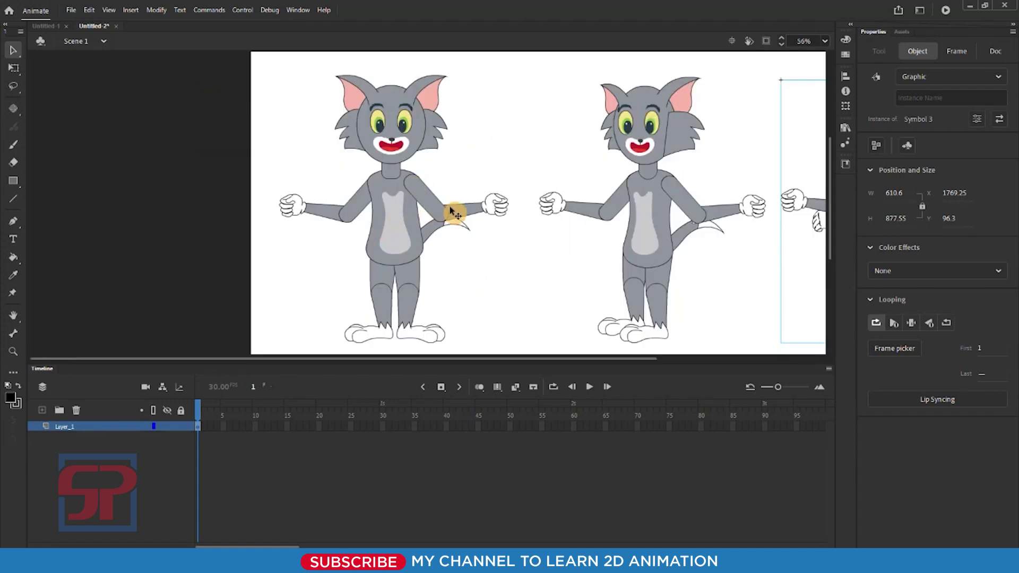
scroll(564, 258, right, 2)
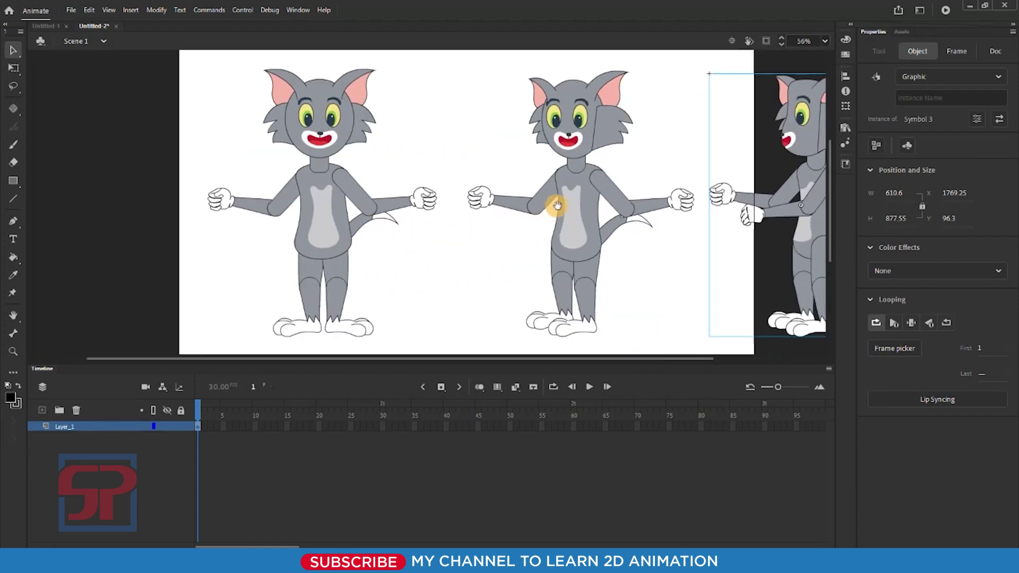
scroll(621, 216, right, 4)
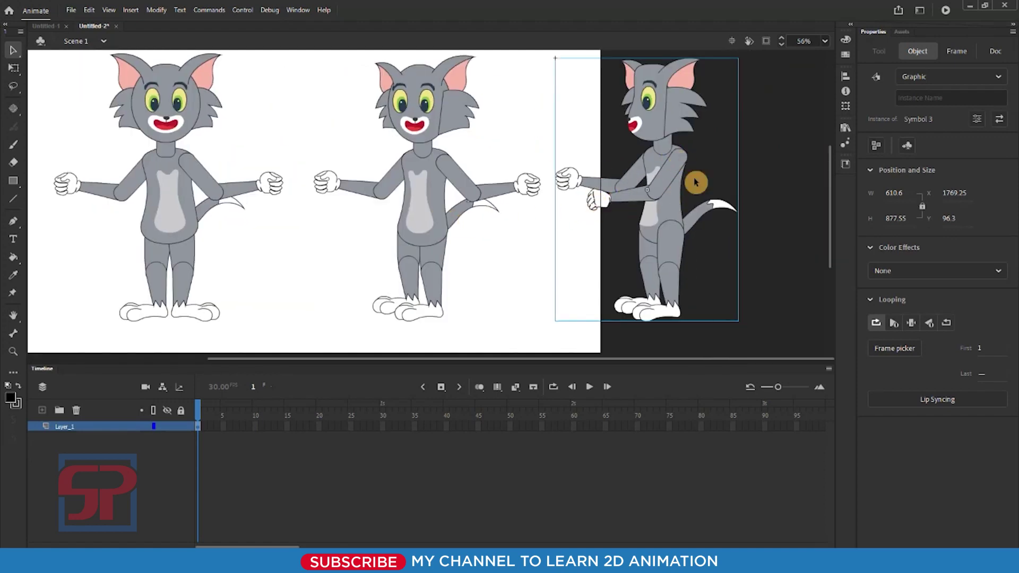
click(504, 283)
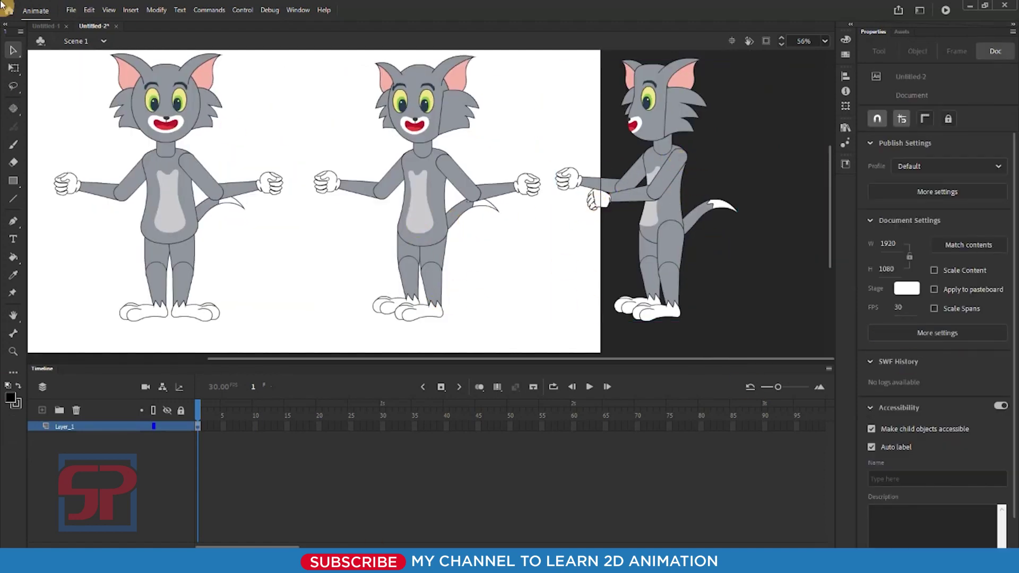
scroll(404, 234, left, 4)
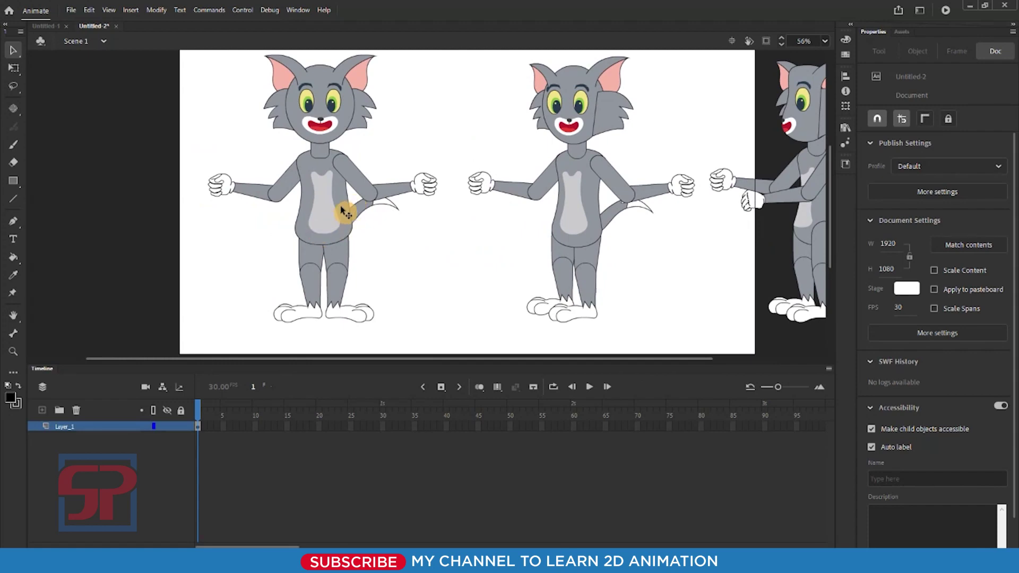
drag(346, 212, 65, 196)
click(604, 192)
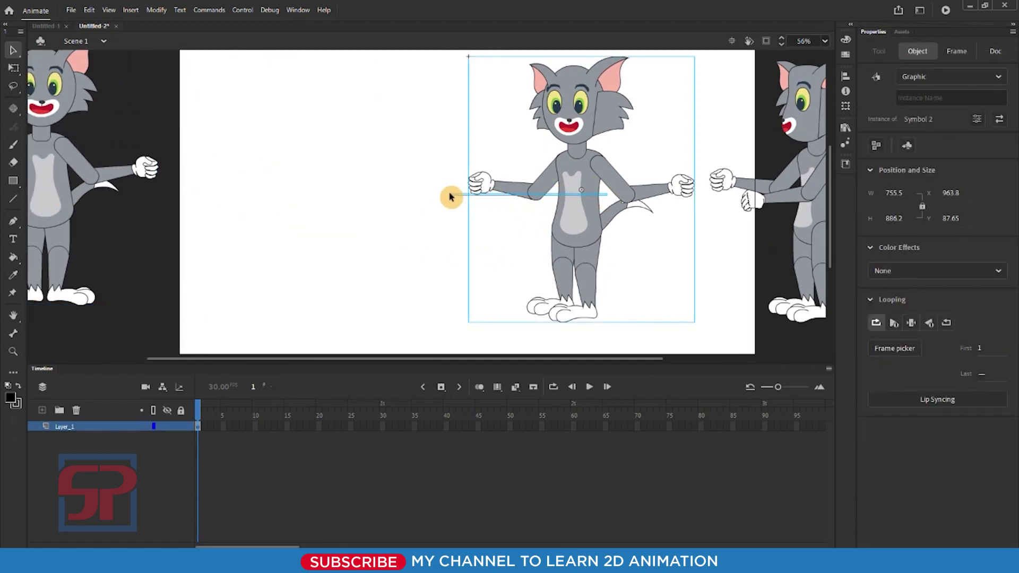
click(651, 259)
click(585, 193)
drag(585, 194, 443, 201)
Open the three-quarter-view cat symbol for editing and convert its complete head into a graphic symbol.
double_click(440, 200)
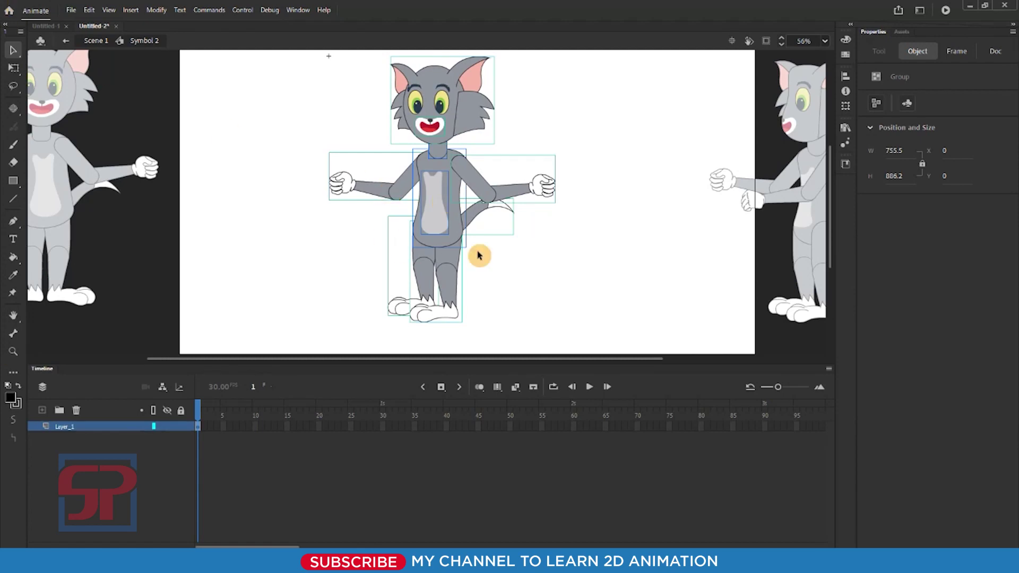
click(507, 218)
drag(277, 86, 563, 284)
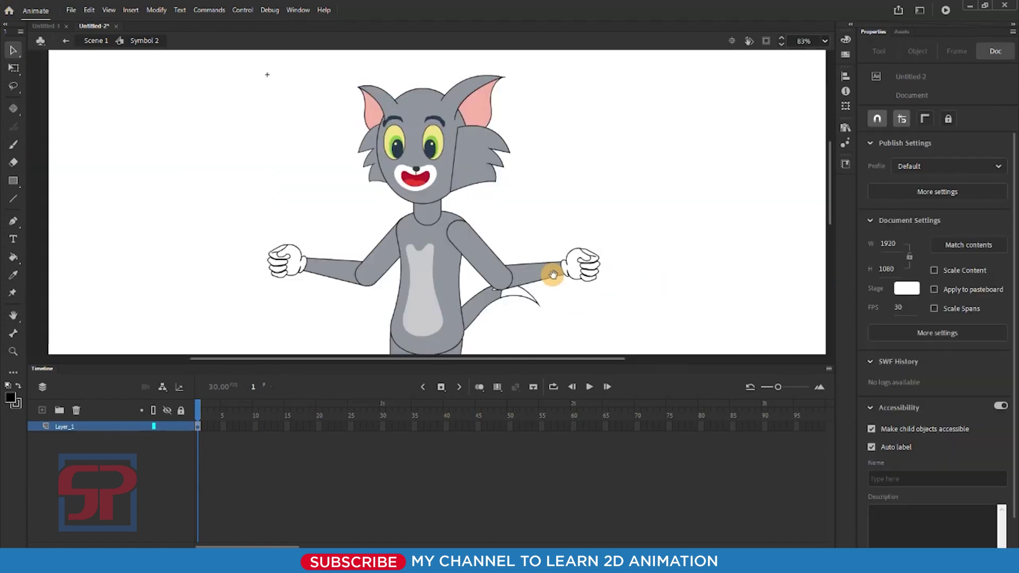
drag(525, 235, 503, 282)
drag(177, 99, 612, 306)
drag(258, 85, 488, 195)
key(ctrl+z)
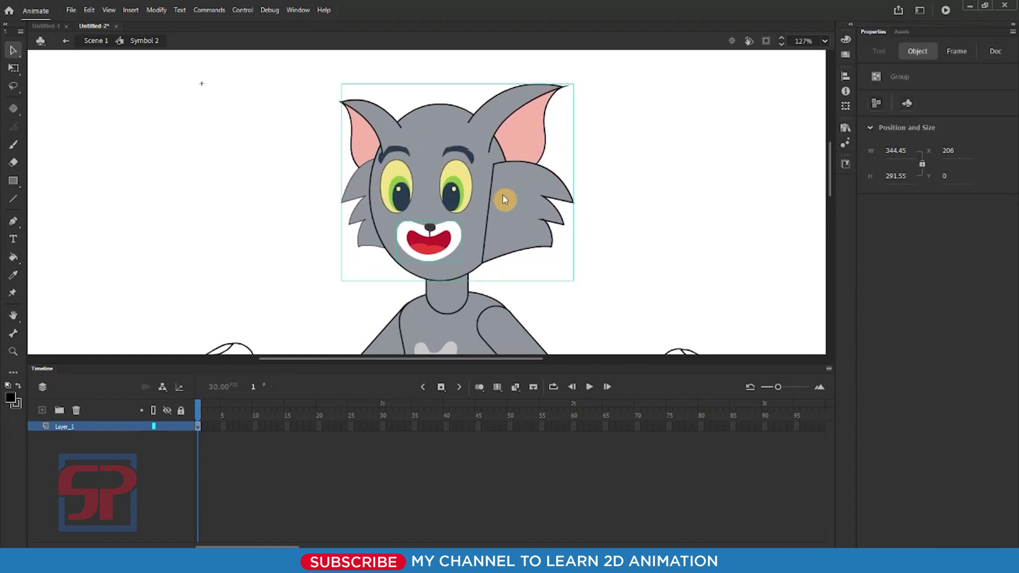
key(F8)
click(592, 101)
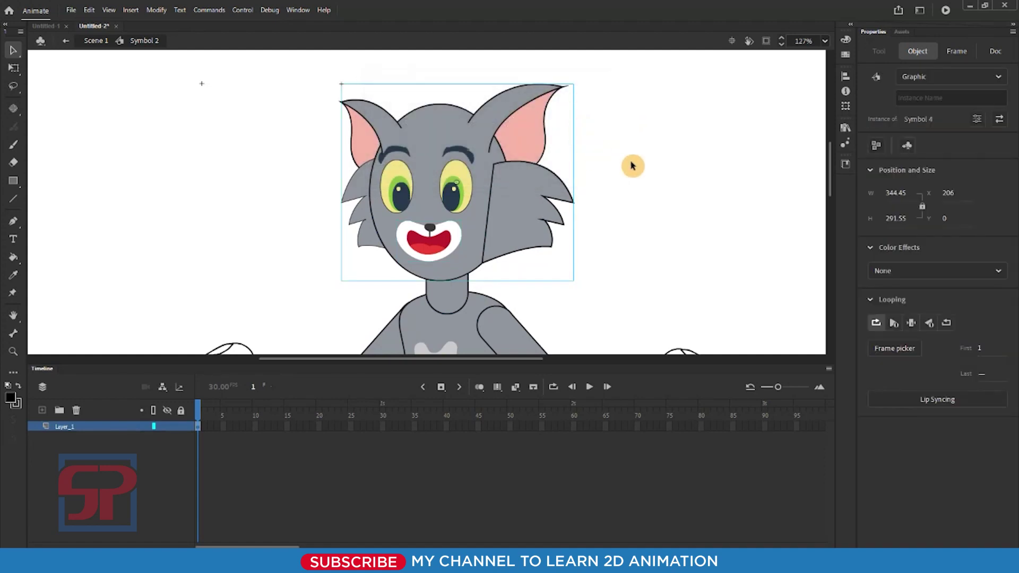
click(632, 166)
Convert the three-quarter-view cat's neck, torso and light belly patch together into one graphic symbol.
drag(348, 324, 357, 205)
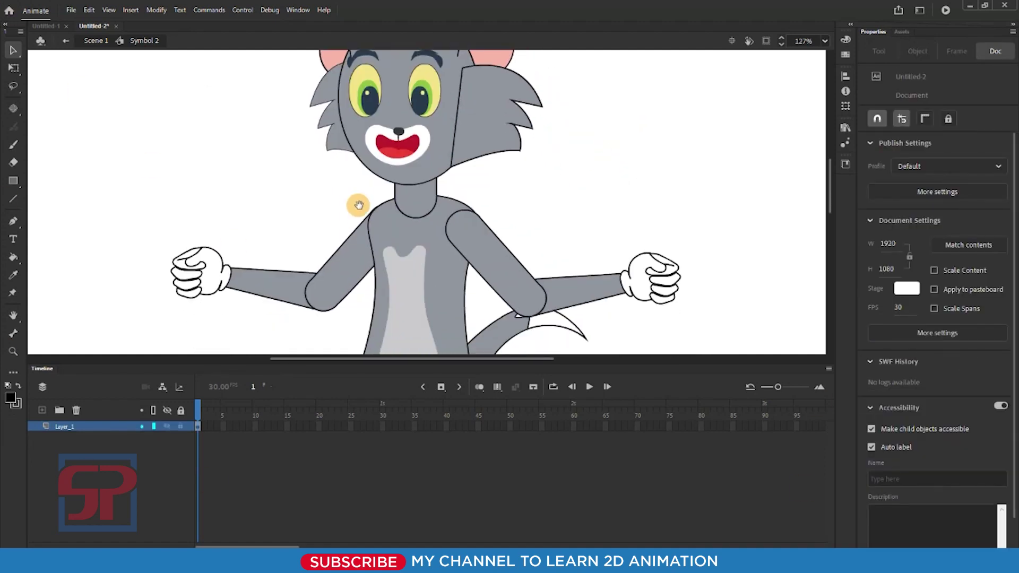
key(ctrl+minus)
drag(476, 273, 434, 227)
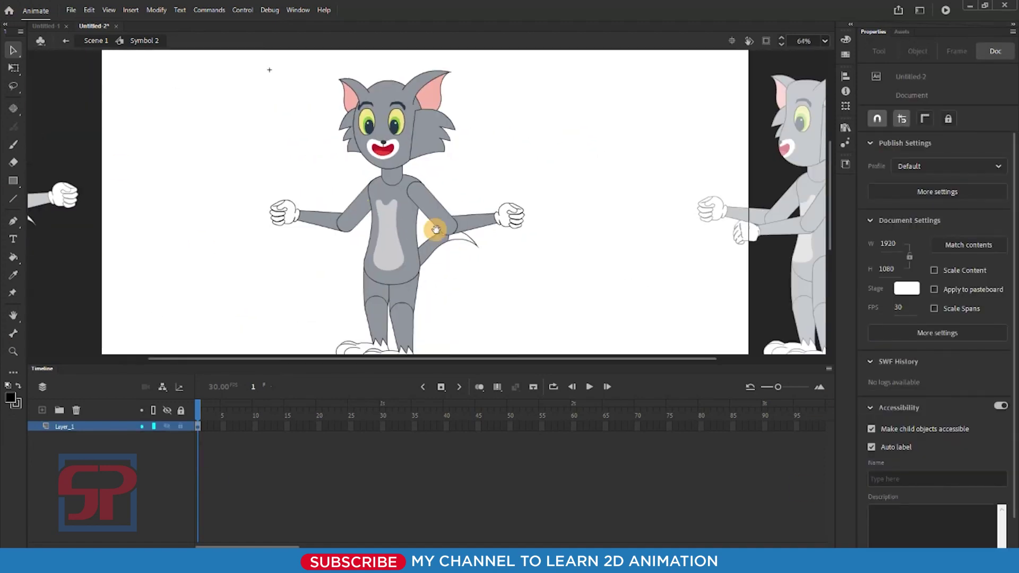
drag(377, 242, 403, 239)
key(ctrl+z)
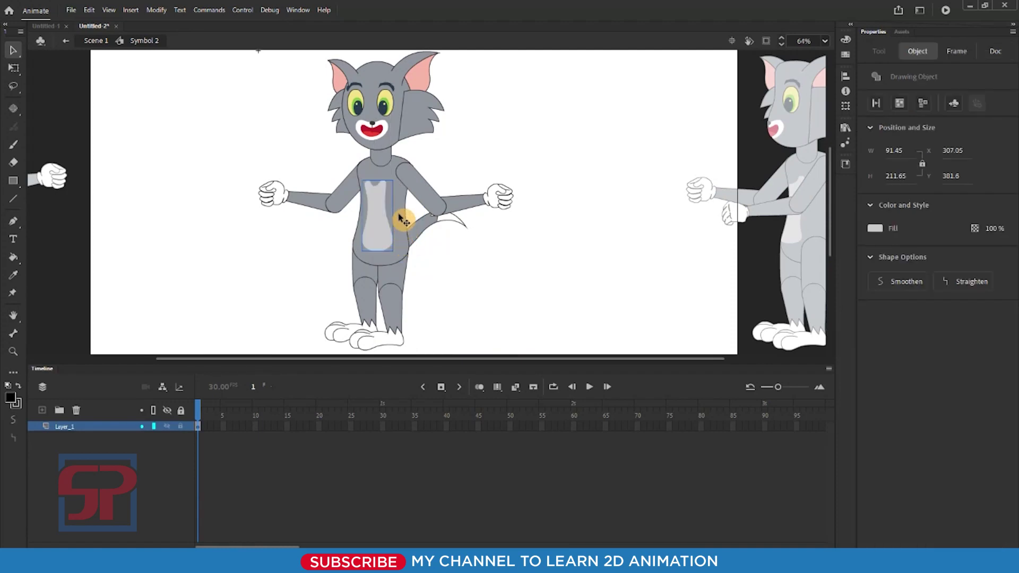
shift+click(404, 218)
drag(388, 181, 229, 175)
key(ctrl+z)
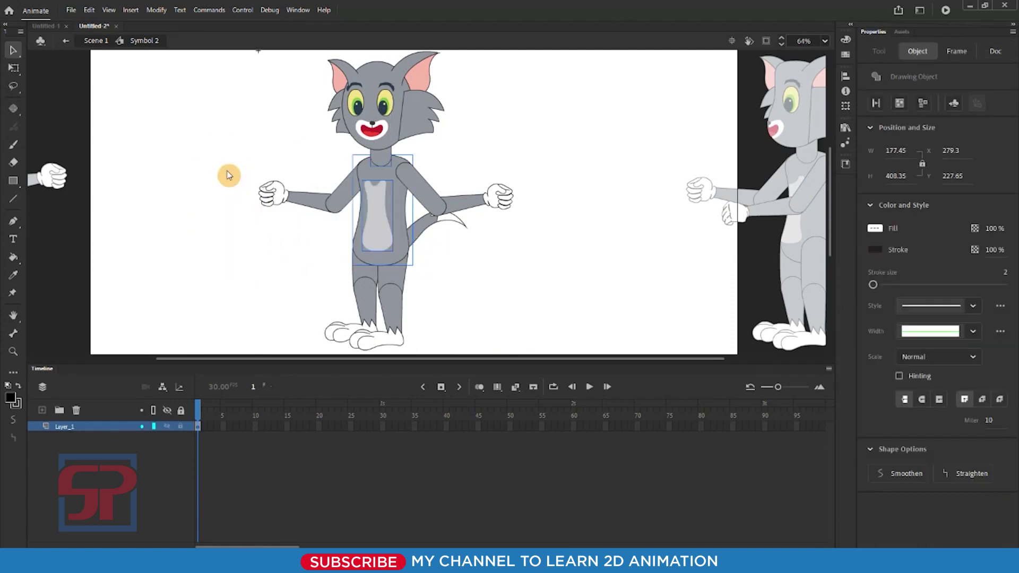
key(F8)
click(584, 100)
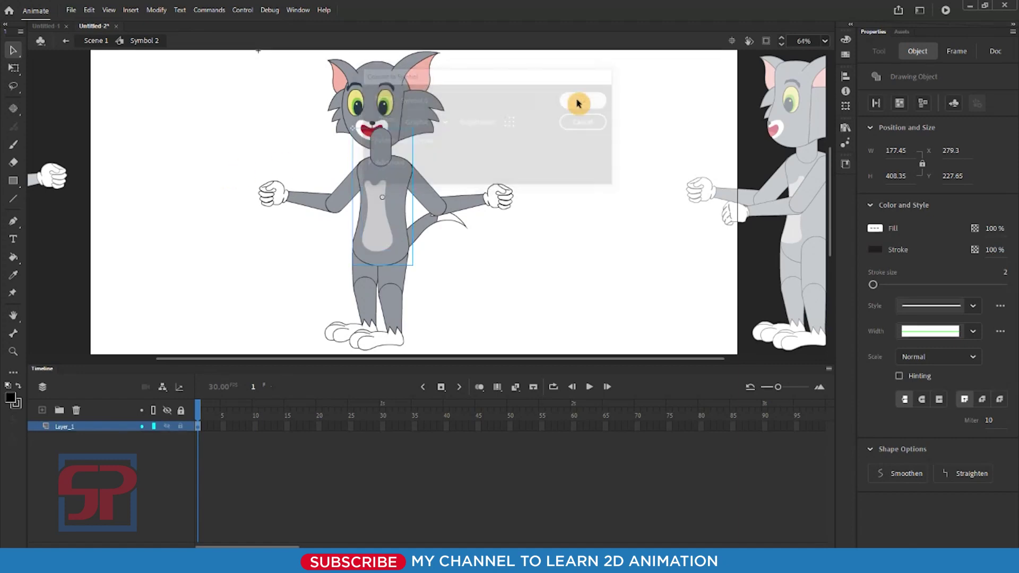
Convert the three-quarter-view cat's near arm, on the tail side, with its hand into a graphic symbol.
click(588, 259)
drag(182, 112, 529, 295)
click(462, 204)
drag(501, 212, 514, 149)
key(ctrl+z)
key(F8)
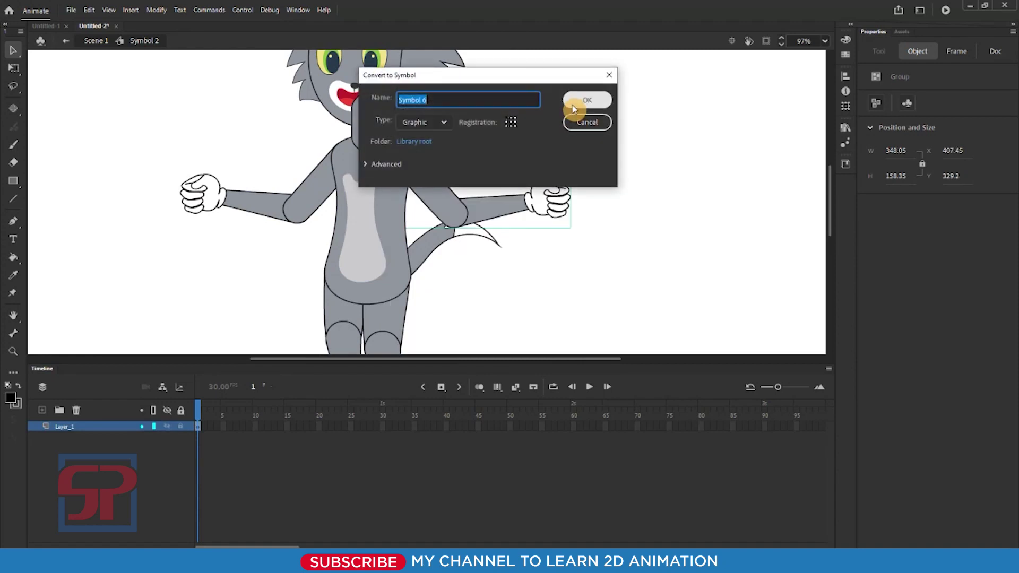
click(586, 104)
Convert the three-quarter-view cat's far arm and hand, opposite the tail side, into a graphic symbol.
click(269, 208)
drag(296, 217, 268, 177)
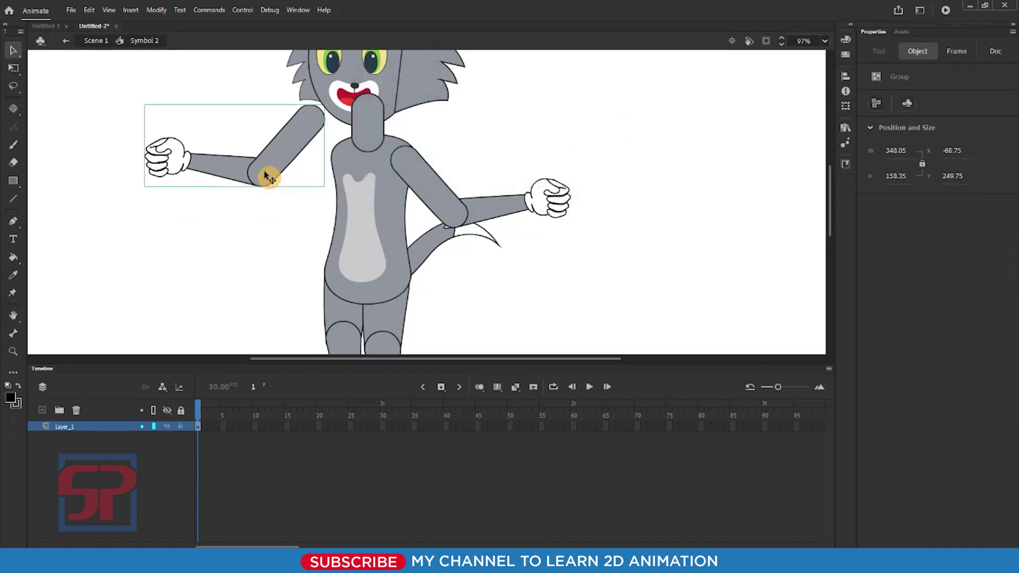
key(ctrl+z)
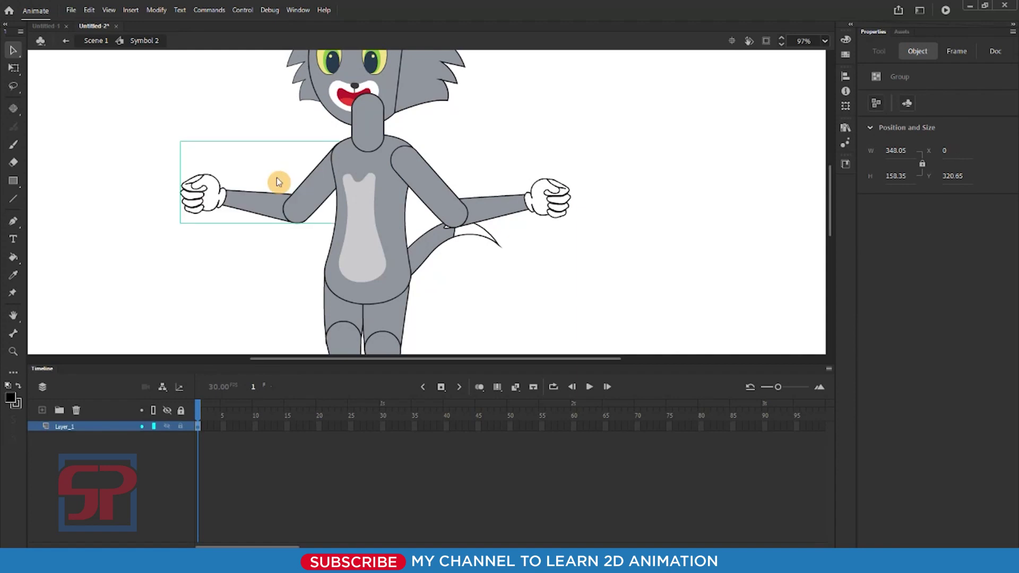
key(F8)
click(587, 101)
click(554, 311)
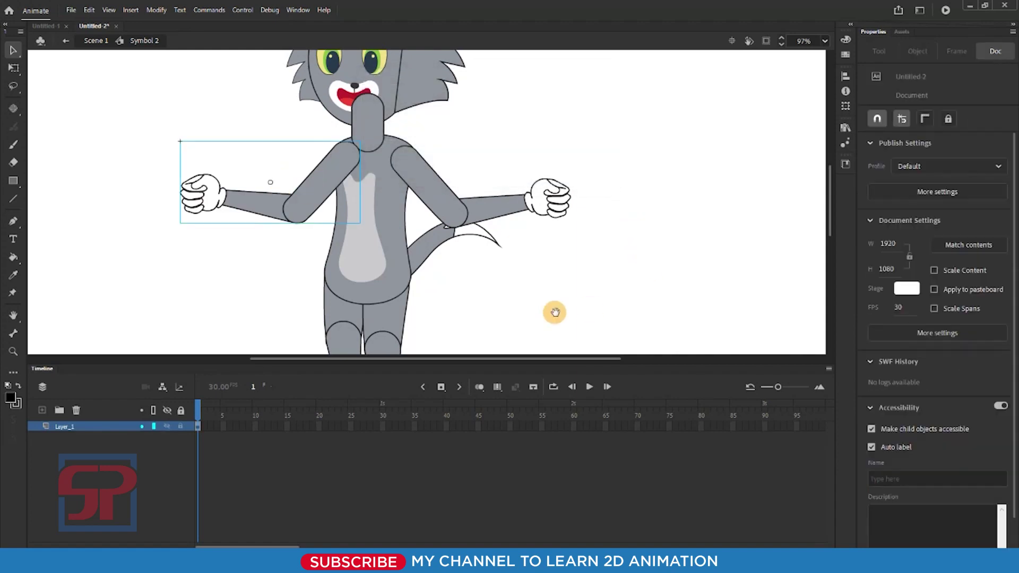
Convert the cat's near leg, on the tail side, together with its foot into a graphic symbol.
drag(547, 321, 538, 162)
drag(374, 201, 423, 221)
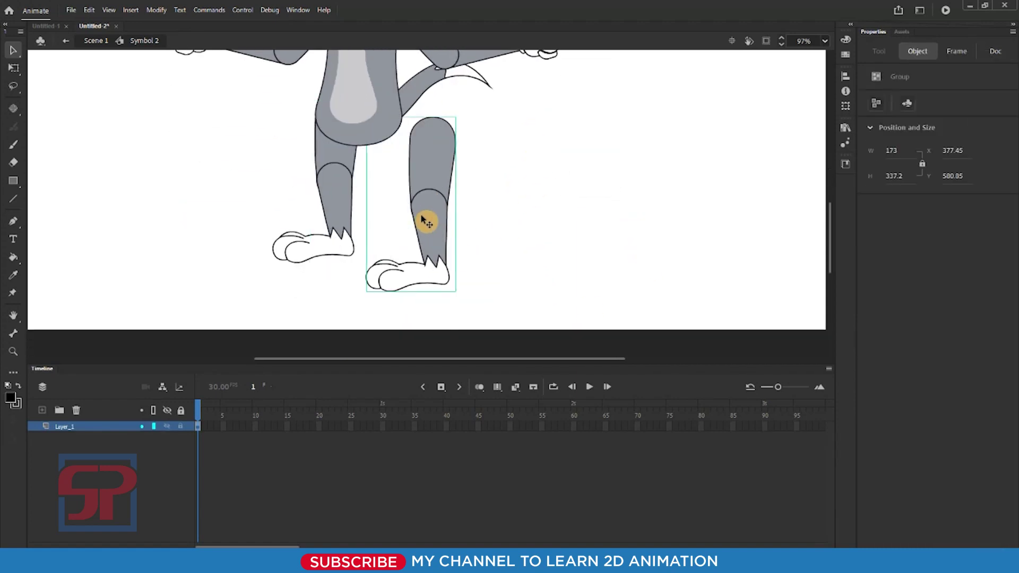
key(ctrl+z)
key(F8)
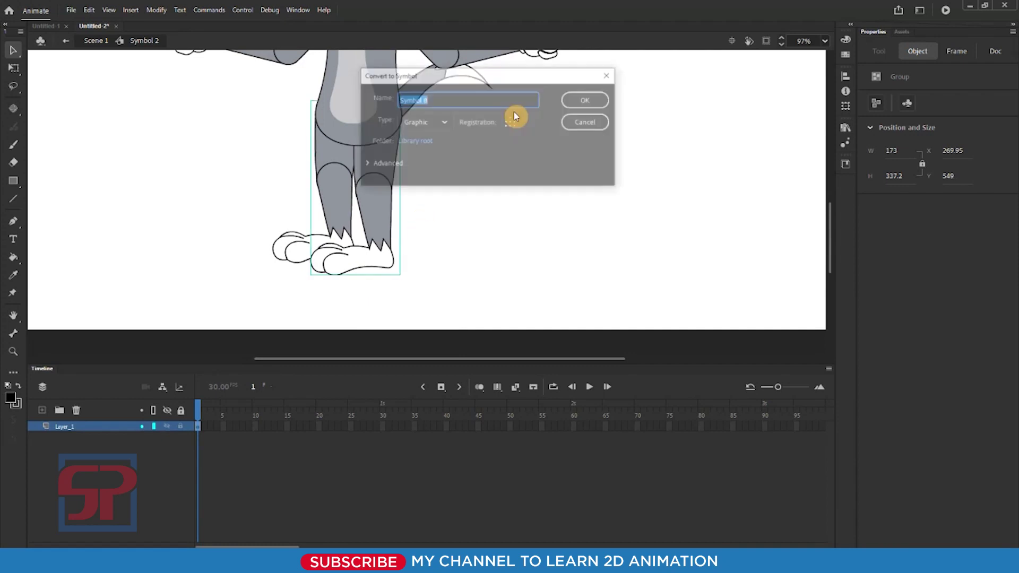
click(593, 97)
Convert the cat's far leg and foot, opposite the tail side, into a graphic symbol.
click(330, 202)
drag(330, 202, 272, 197)
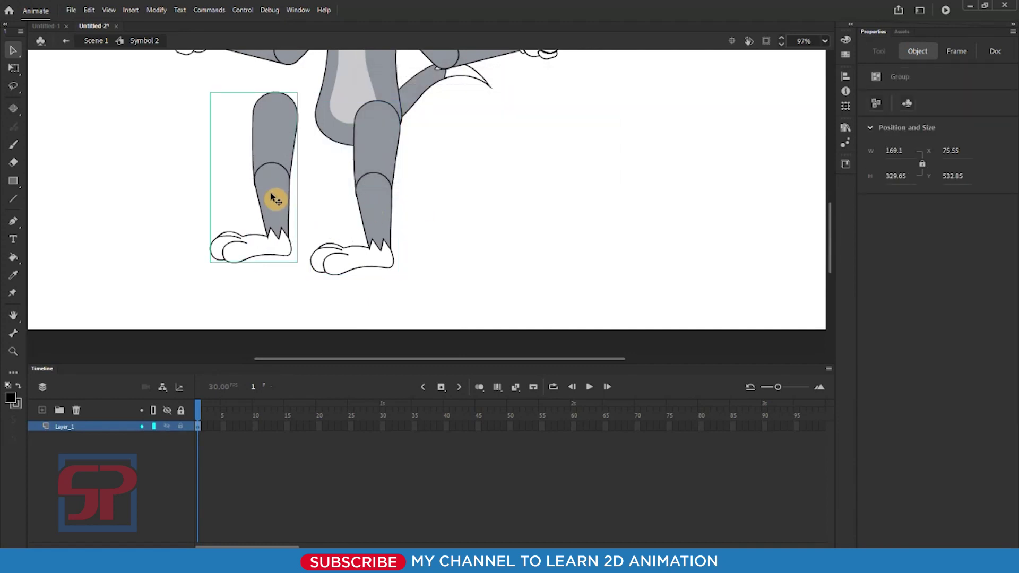
key(ctrl+z)
key(F8)
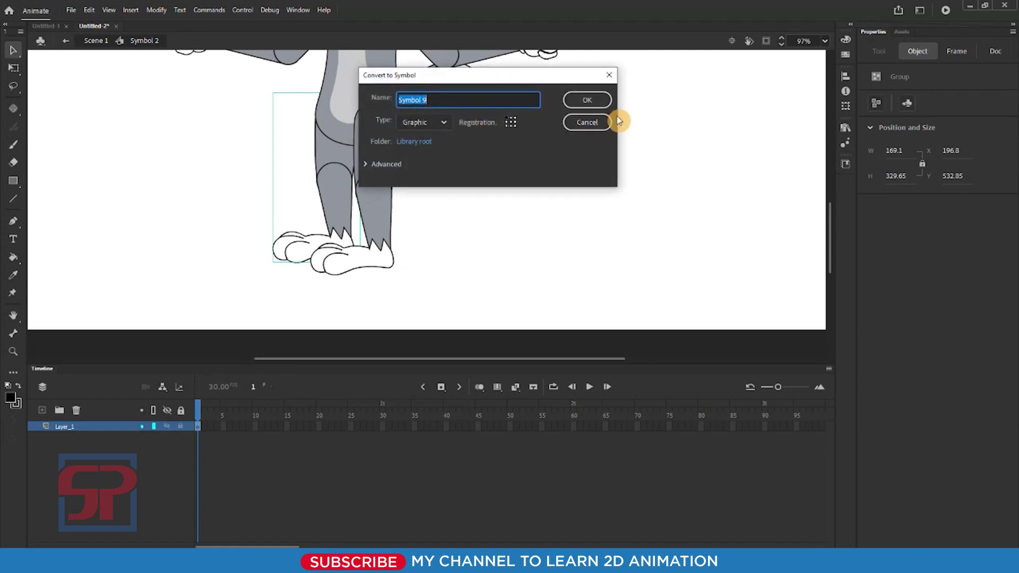
click(590, 98)
Convert the three-quarter-view cat's tail with its white tip into a graphic symbol, keeping it in place.
key(ctrl+minus)
key(ctrl+minus)
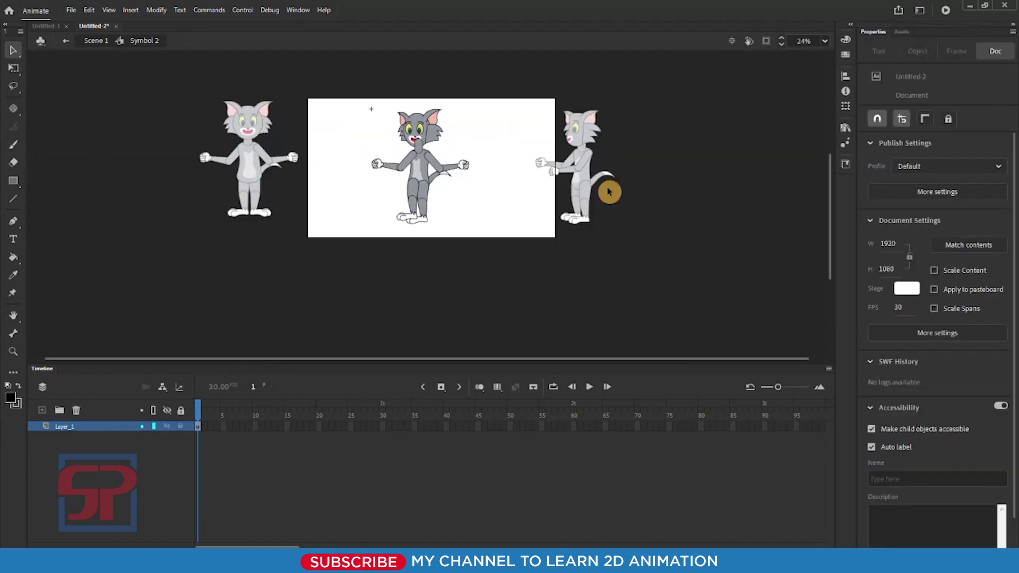
drag(355, 105, 474, 279)
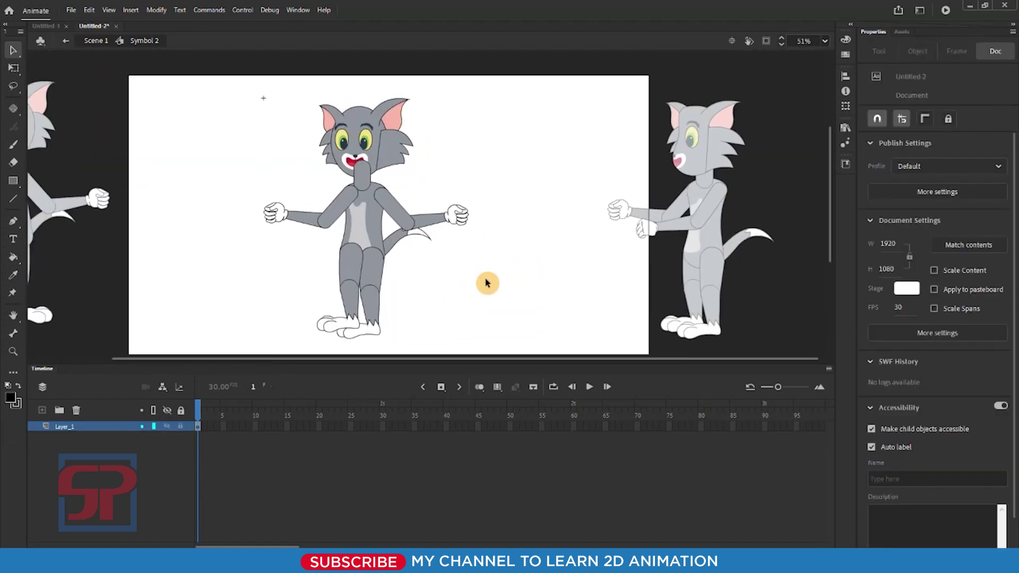
drag(405, 239, 427, 262)
key(ctrl+z)
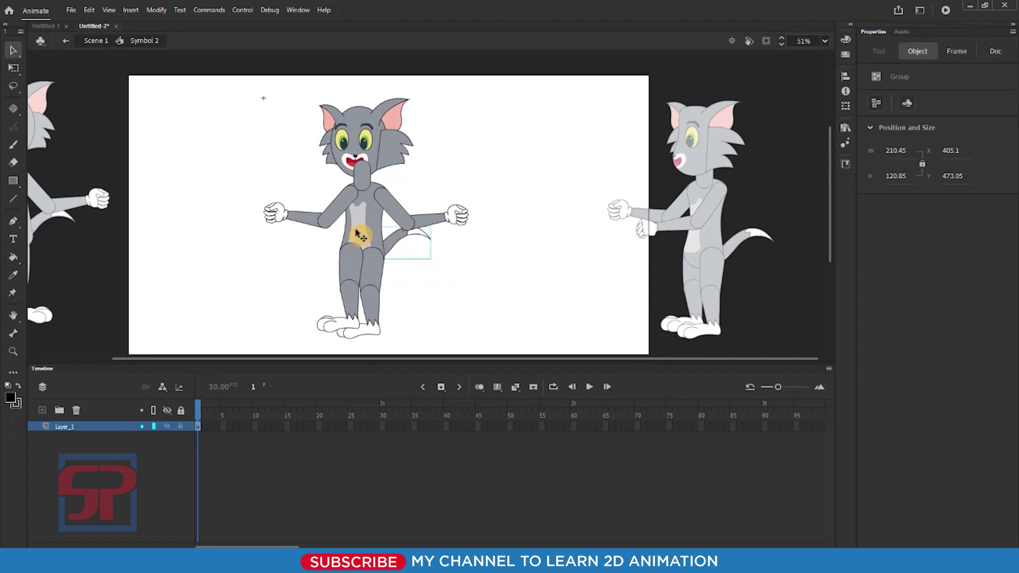
drag(237, 146, 554, 315)
drag(484, 289, 486, 307)
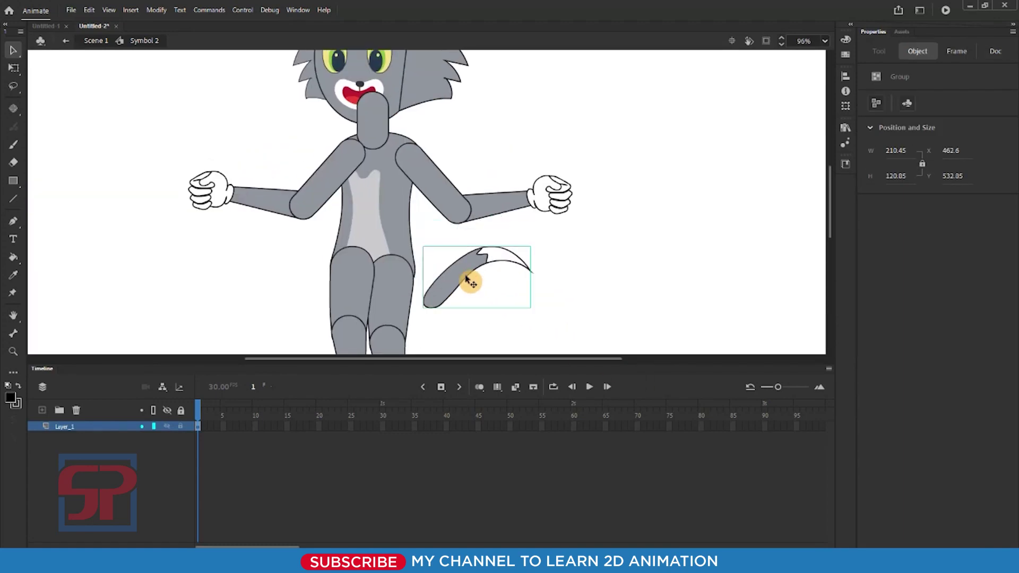
key(F8)
click(600, 120)
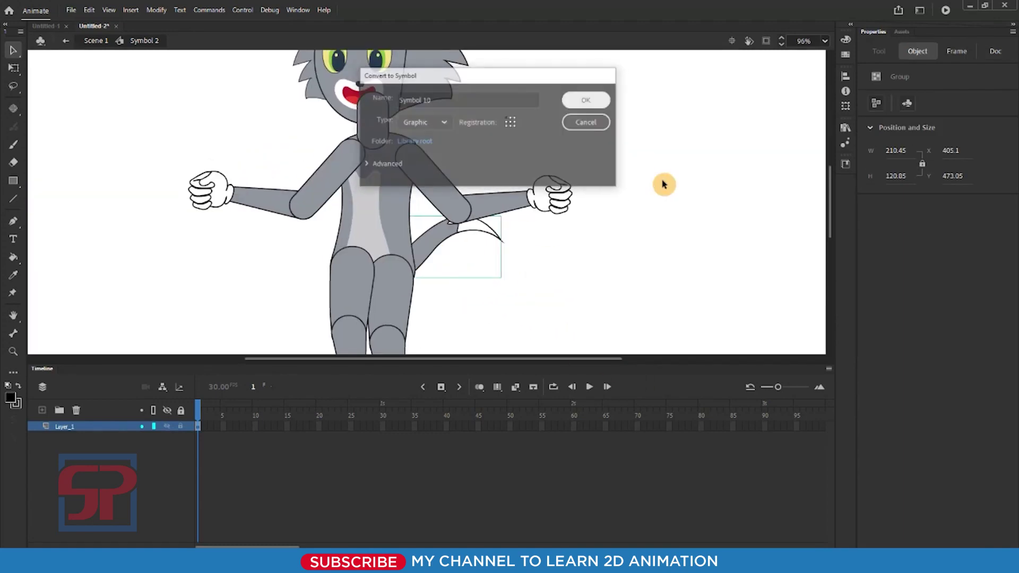
click(685, 192)
Bring the three-quarter-view cat's head symbol in front of the neck.
key(ctrl+minus)
key(ctrl+minus)
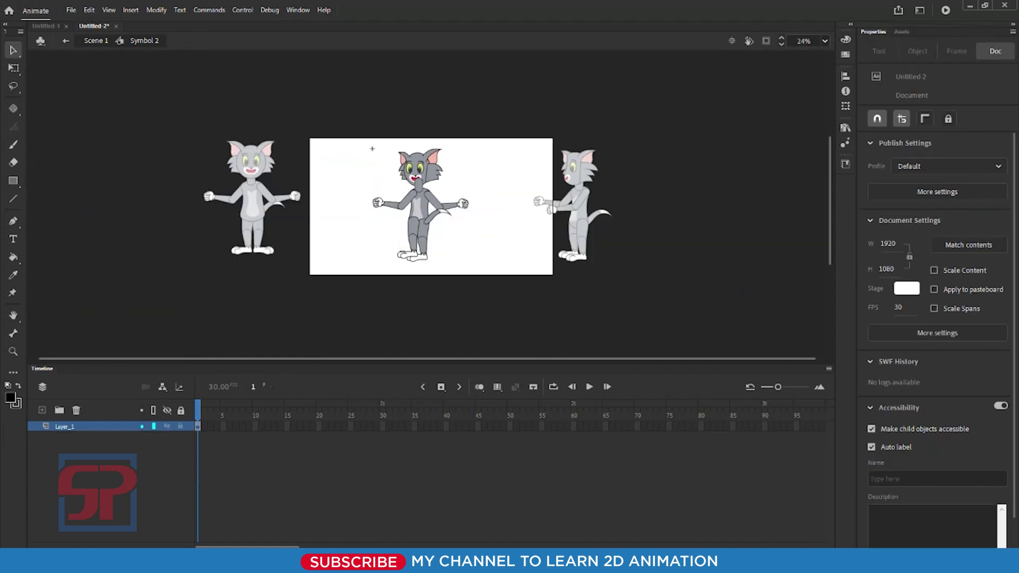
key(z)
drag(355, 136, 503, 302)
drag(298, 91, 629, 357)
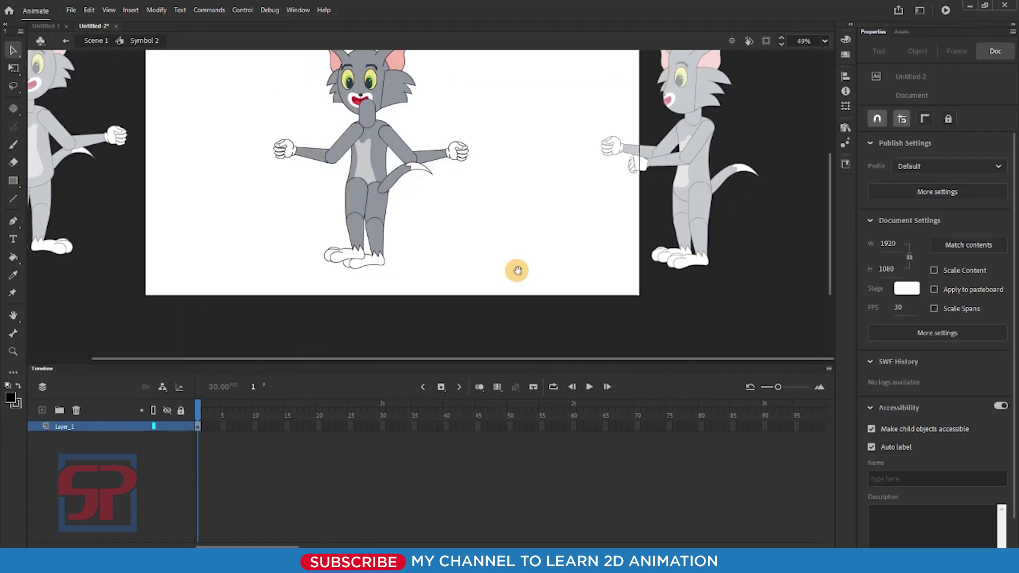
drag(518, 271, 522, 301)
drag(192, 68, 519, 289)
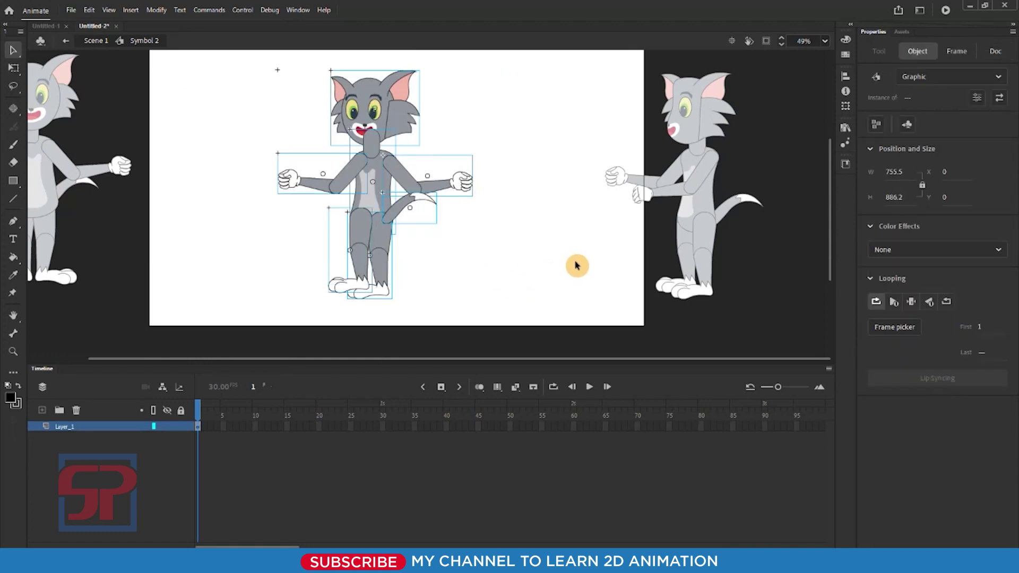
click(576, 264)
click(399, 126)
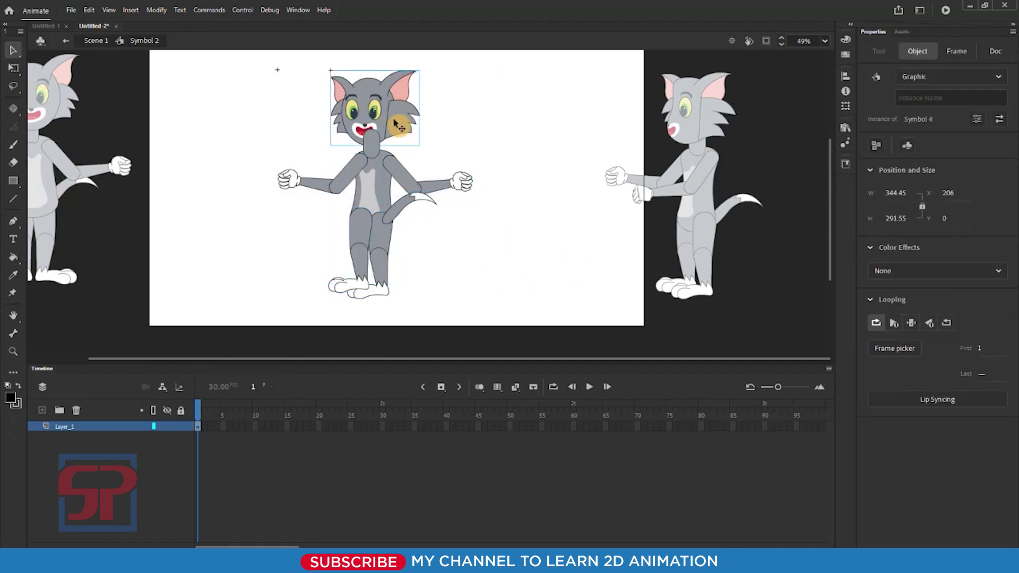
Send the cat's two leg symbols behind the torso.
drag(155, 83, 616, 338)
click(397, 237)
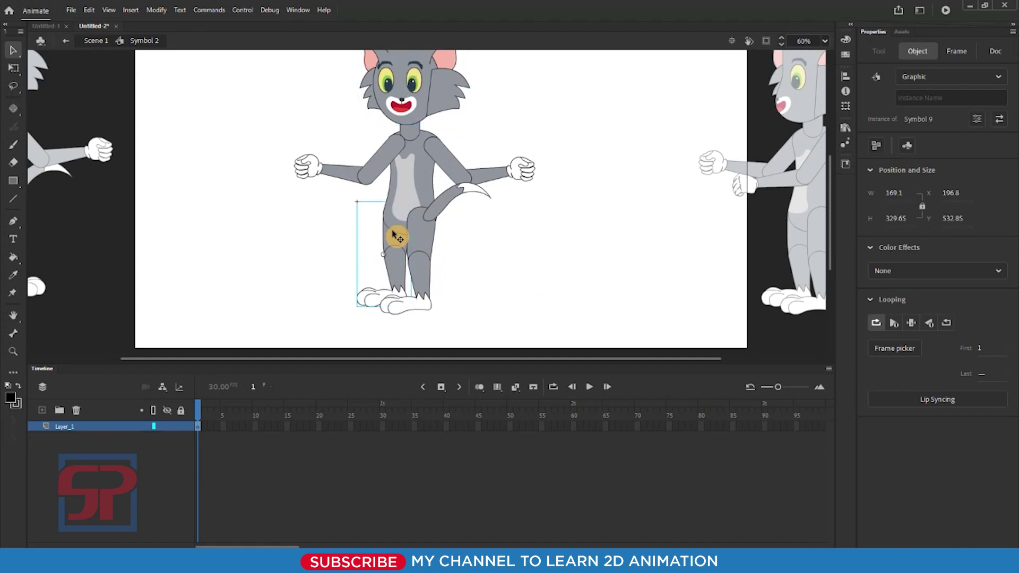
click(464, 282)
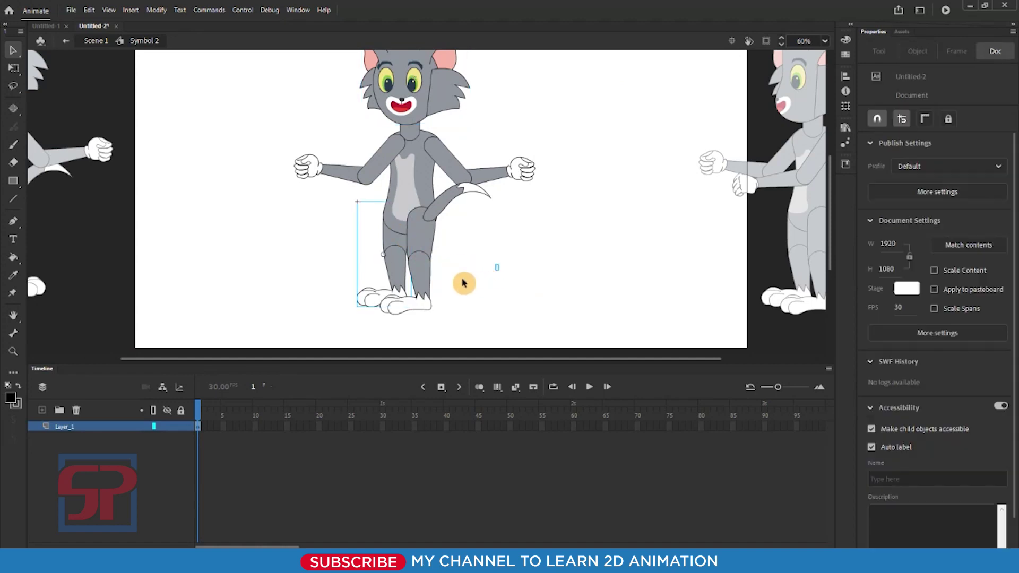
click(428, 275)
drag(461, 322, 369, 266)
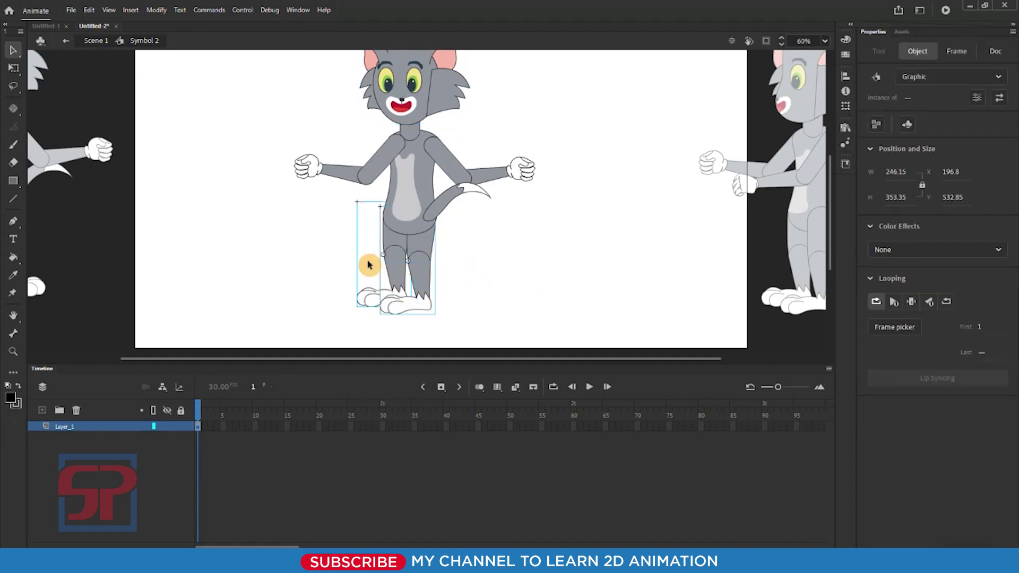
click(483, 266)
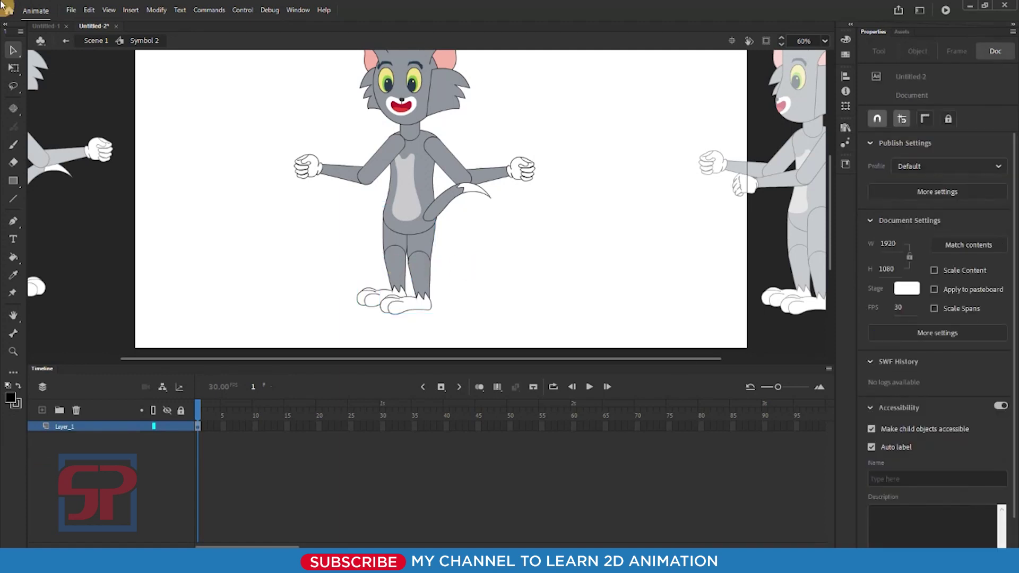
Send the far arm symbol and the tail symbol behind the cat's torso.
click(386, 154)
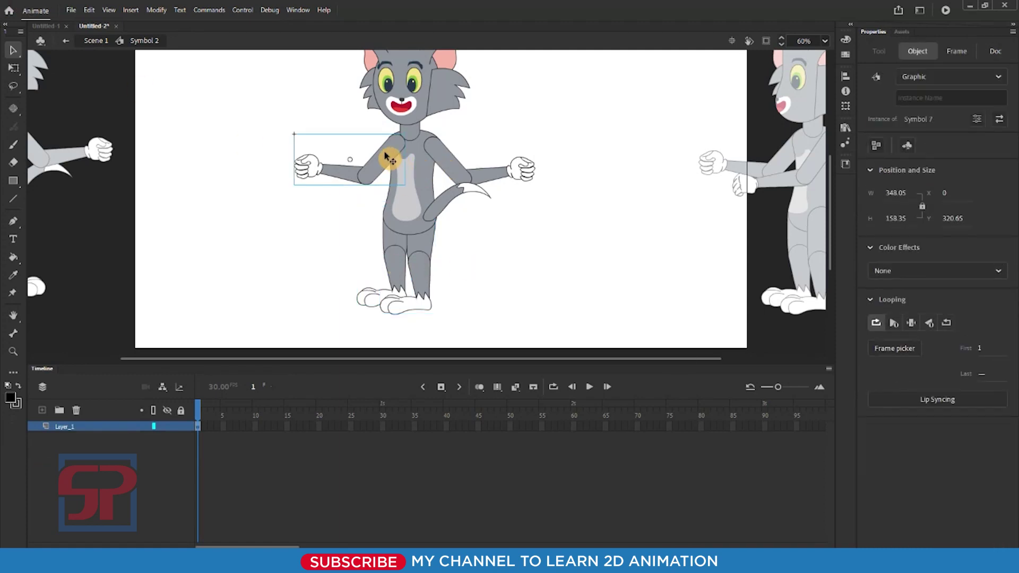
click(529, 225)
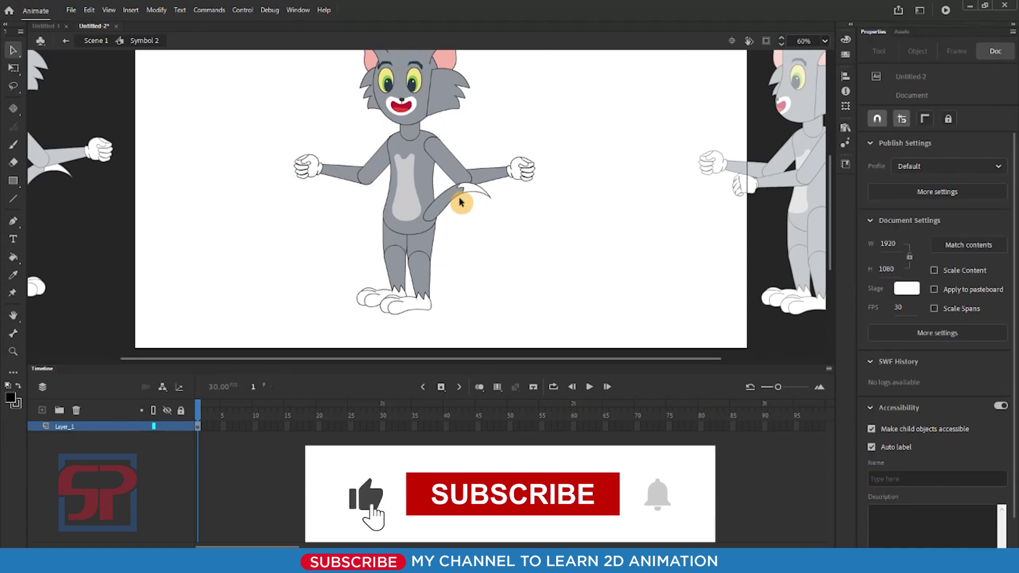
click(460, 199)
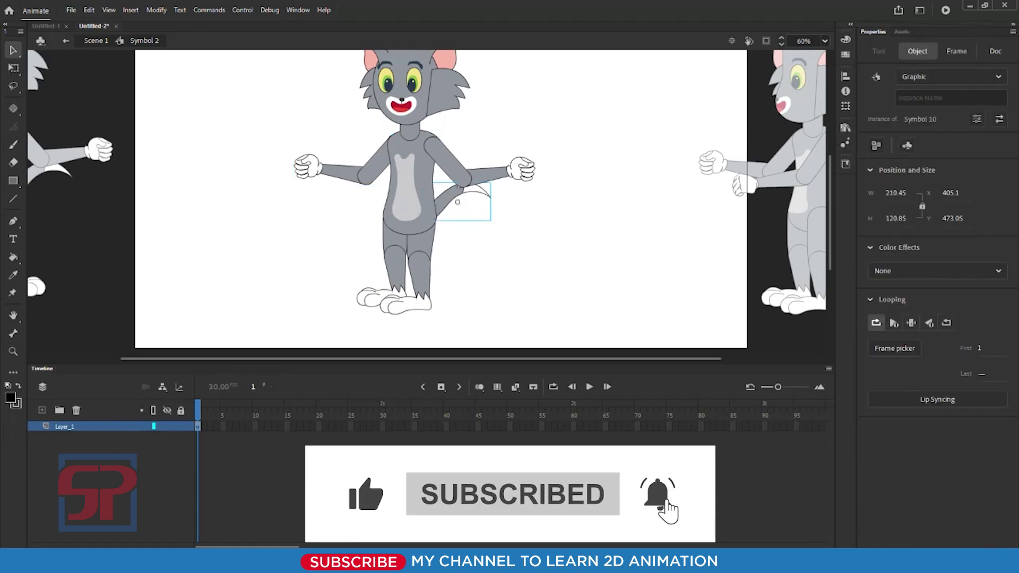
click(626, 286)
Open the three-quarter-view cat's head symbol for editing.
drag(272, 118, 655, 326)
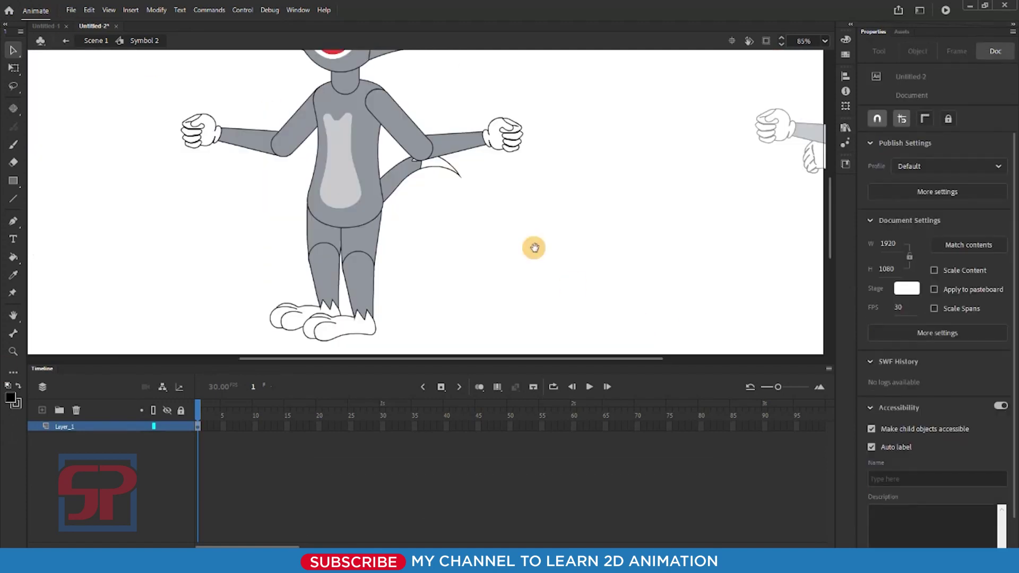
drag(442, 154, 497, 252)
drag(485, 211, 444, 236)
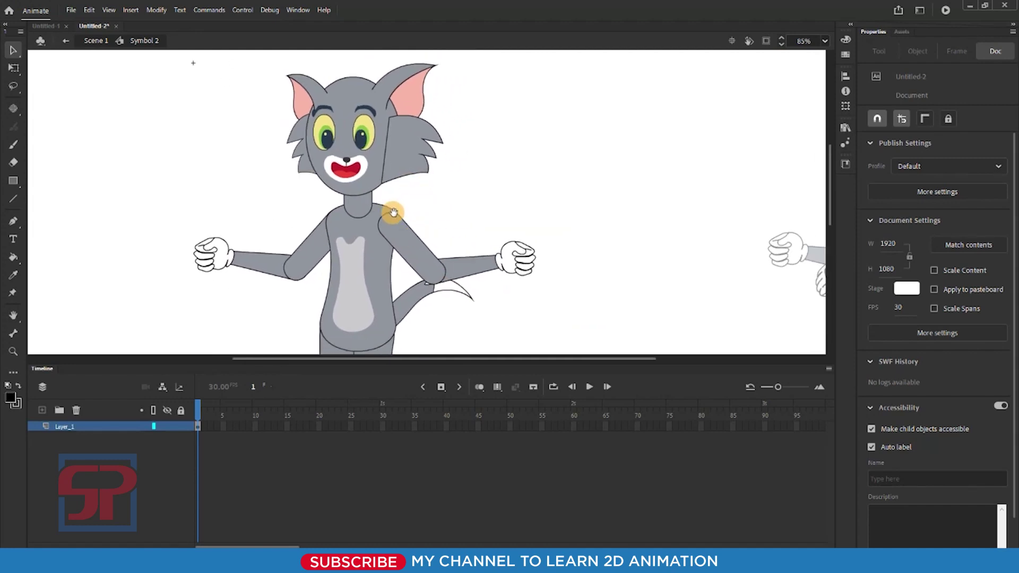
mouse_move(422, 262)
mouse_down()
mouse_move(421, 219)
mouse_move(432, 277)
mouse_up()
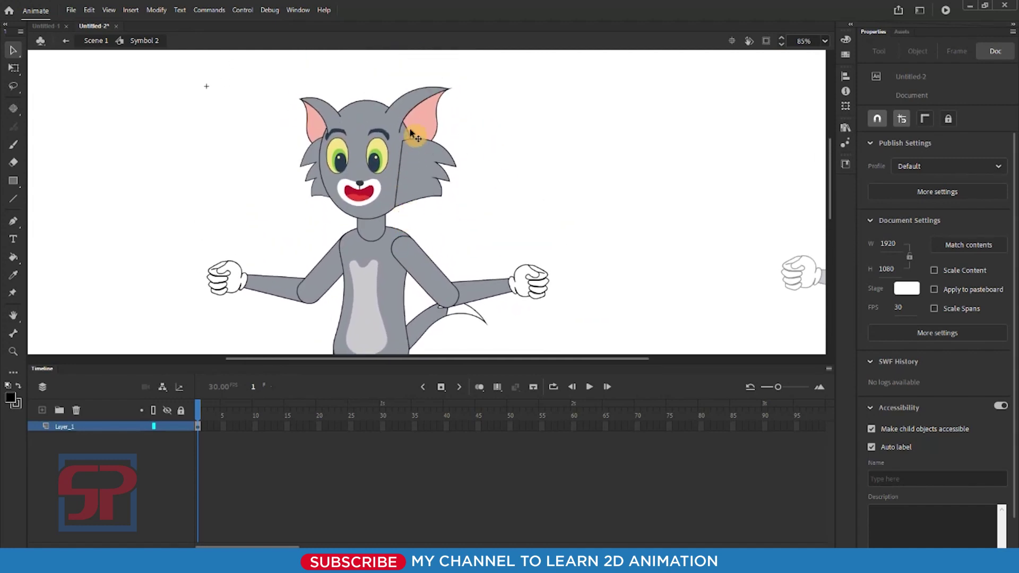
drag(282, 108, 525, 272)
double_click(476, 212)
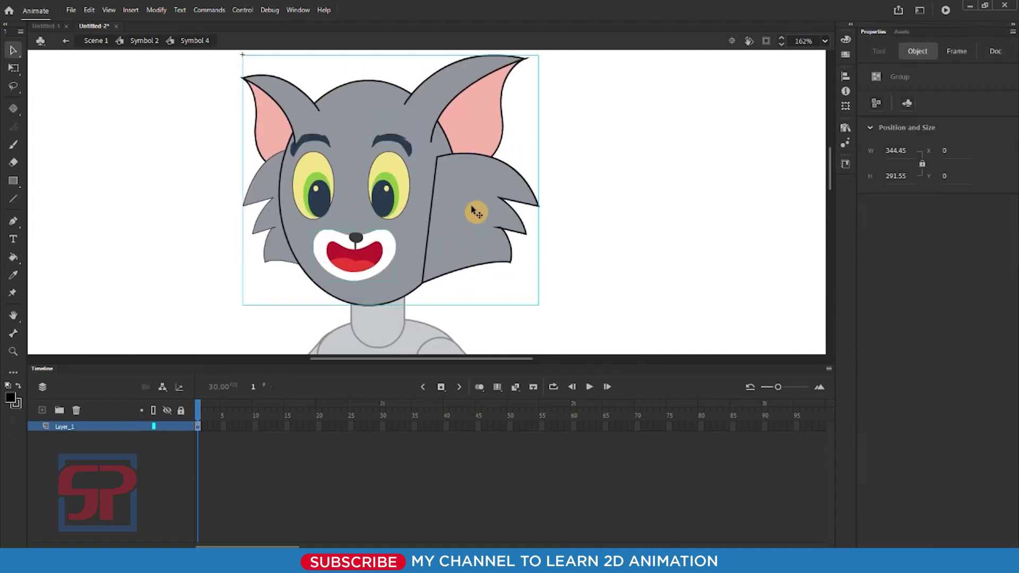
click(604, 231)
click(487, 202)
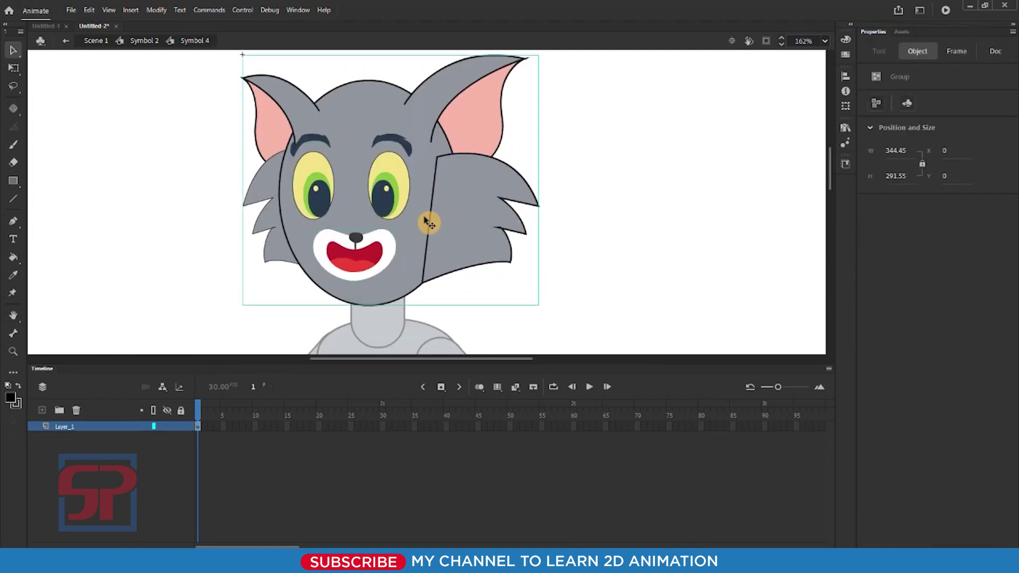
click(614, 227)
drag(426, 191, 449, 201)
click(379, 202)
key(ctrl+z)
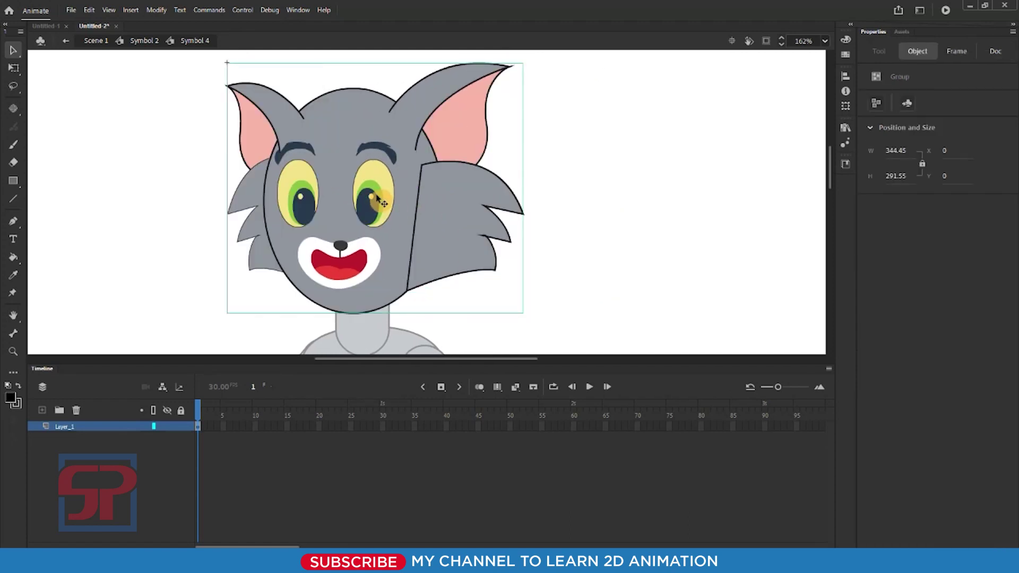
Convert the cat's white muzzle with its nose and open mouth into a graphic symbol.
click(596, 179)
click(366, 260)
key(F8)
click(586, 103)
click(586, 204)
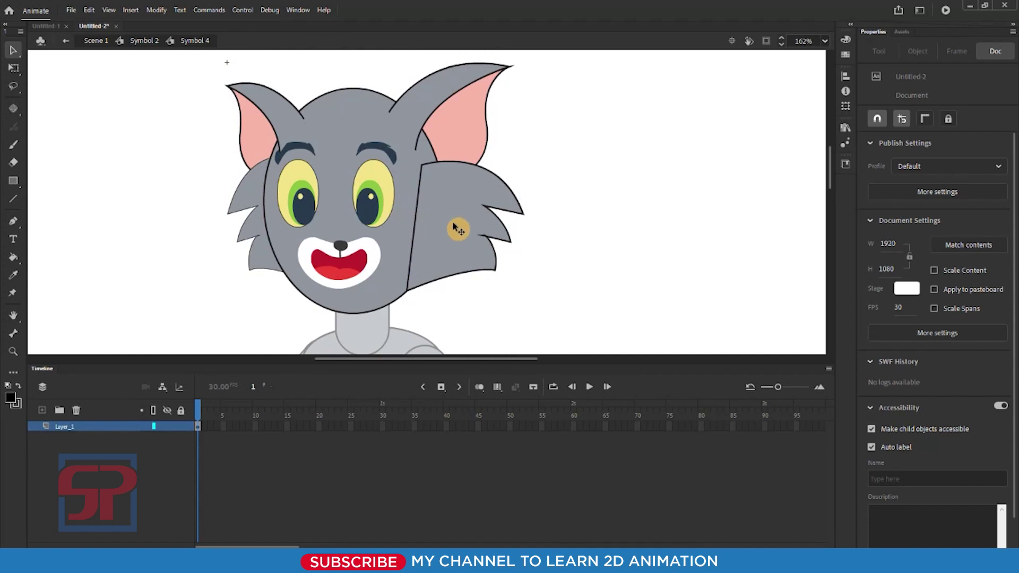
click(381, 196)
drag(381, 193, 348, 202)
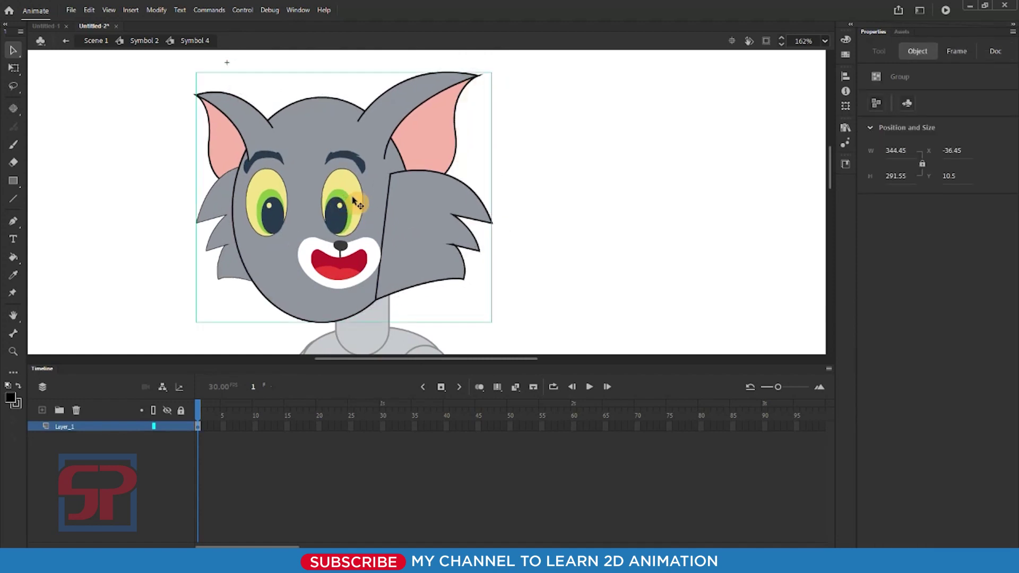
key(ctrl+z)
Cut the eyes and eyebrows together out of the head group and return to the head symbol.
double_click(376, 194)
click(318, 205)
click(304, 196)
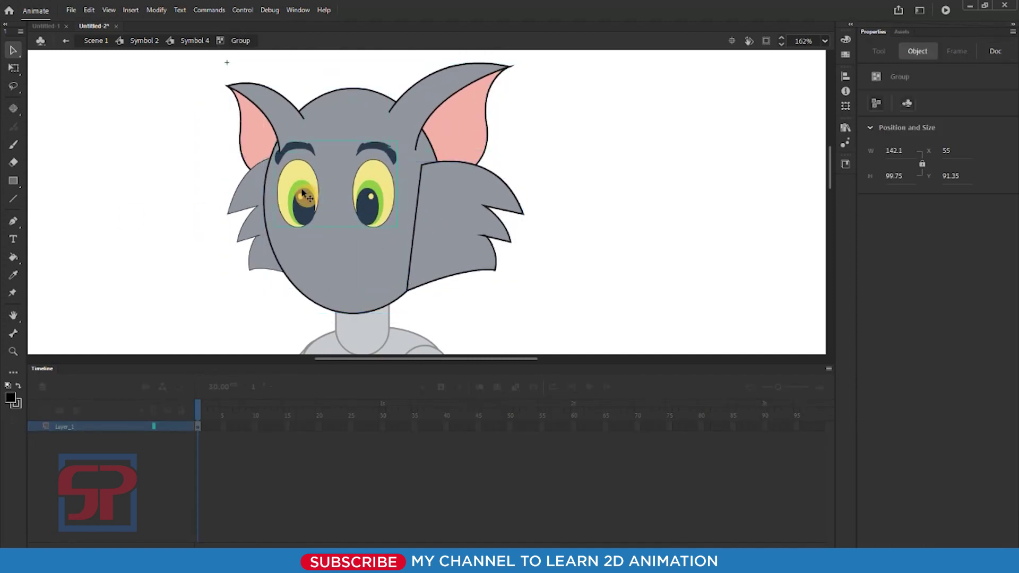
drag(365, 184, 363, 207)
key(ctrl+z)
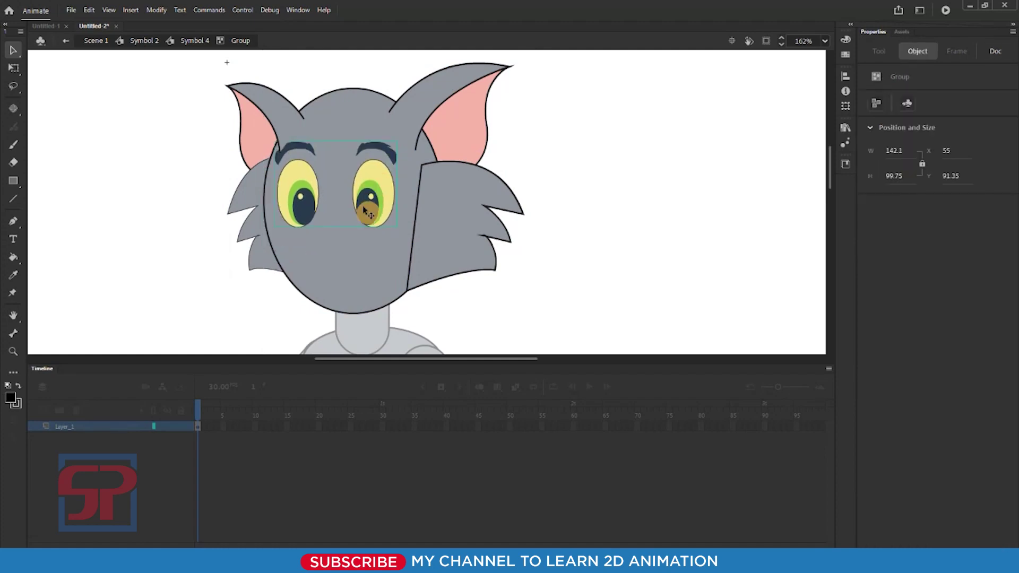
key(ctrl+x)
double_click(609, 196)
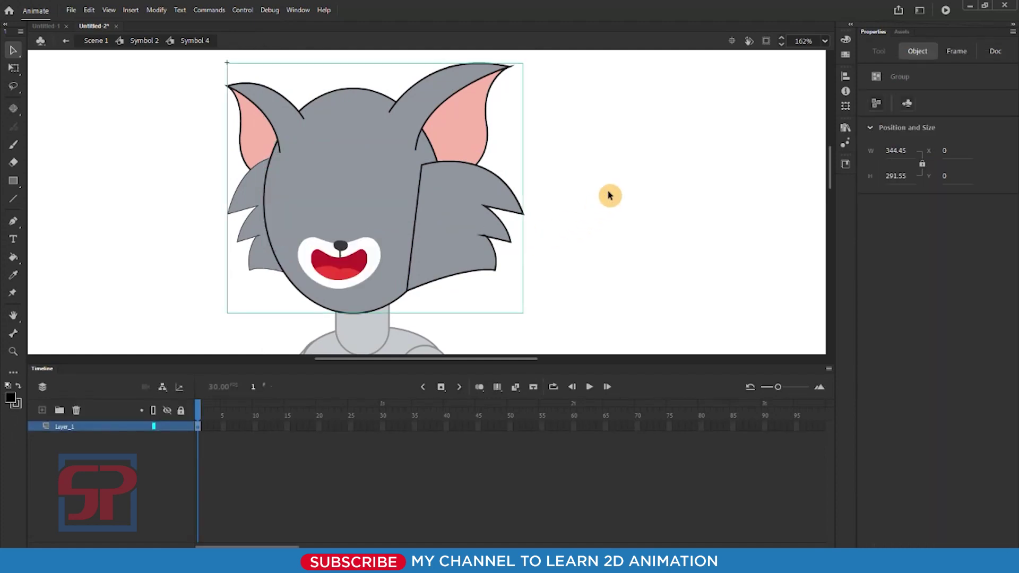
Paste the eyes and eyebrows in place on the cat's face and convert them into one graphic symbol.
key(ctrl+z)
click(609, 208)
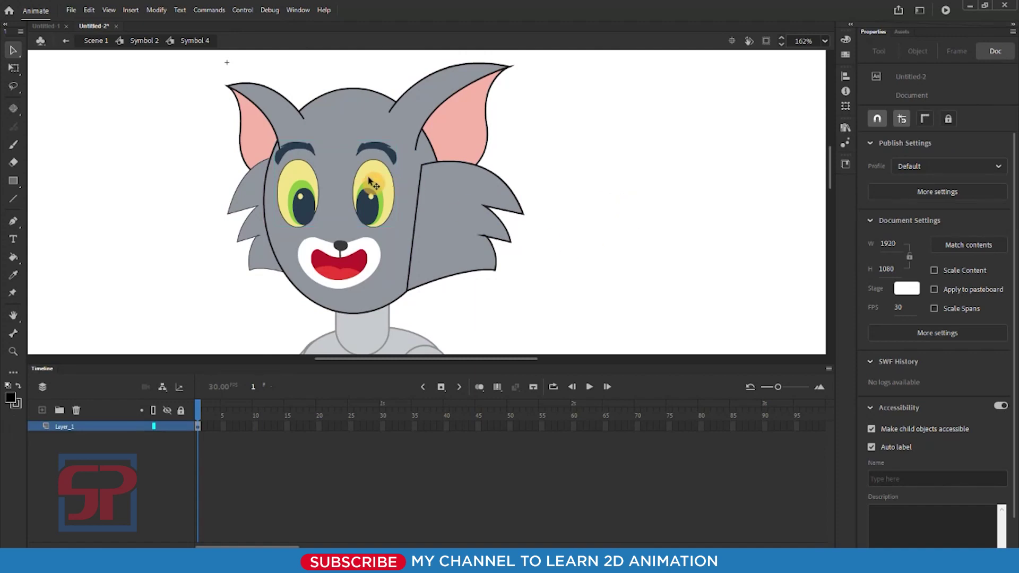
click(373, 204)
key(F8)
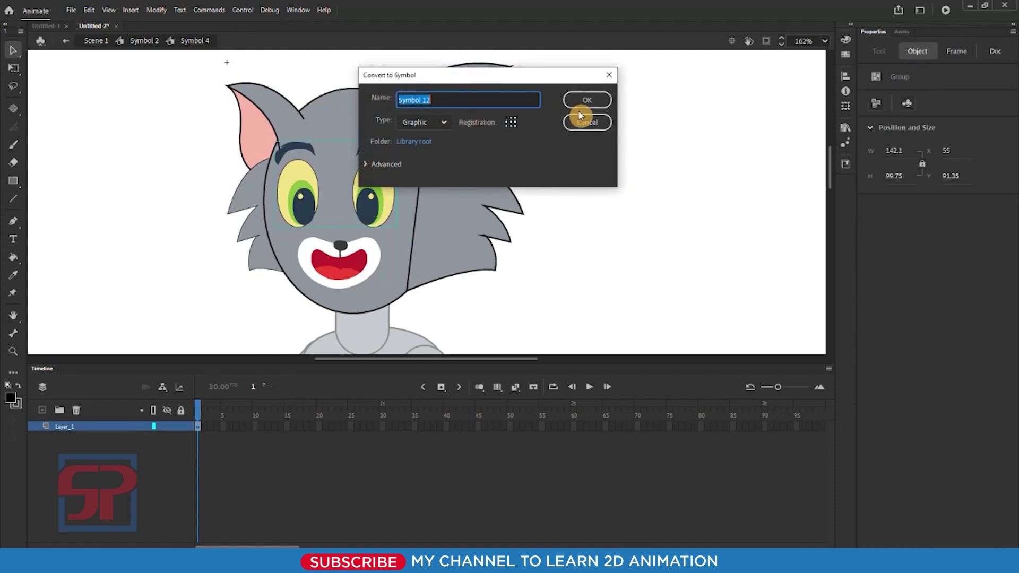
click(584, 101)
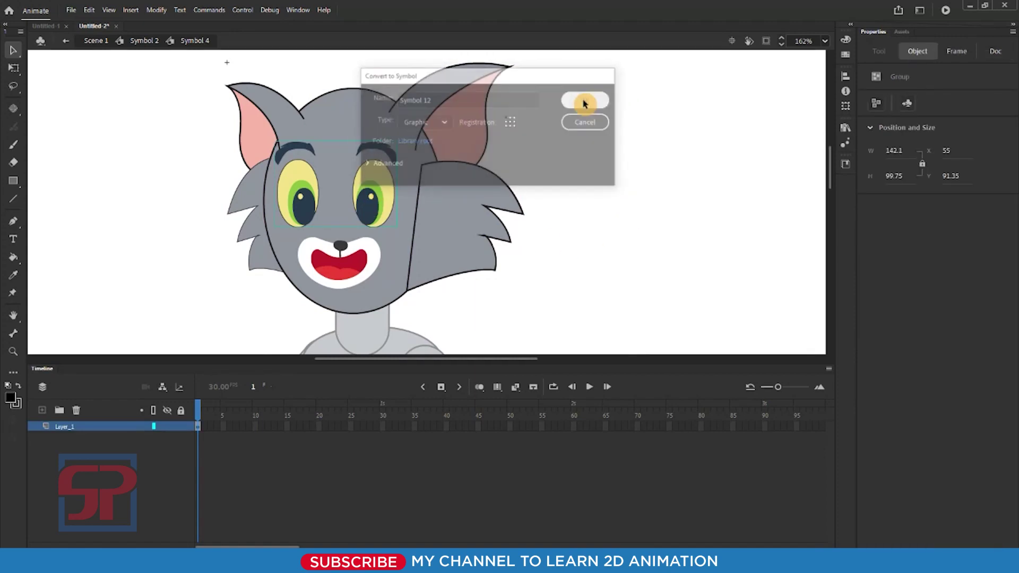
click(371, 274)
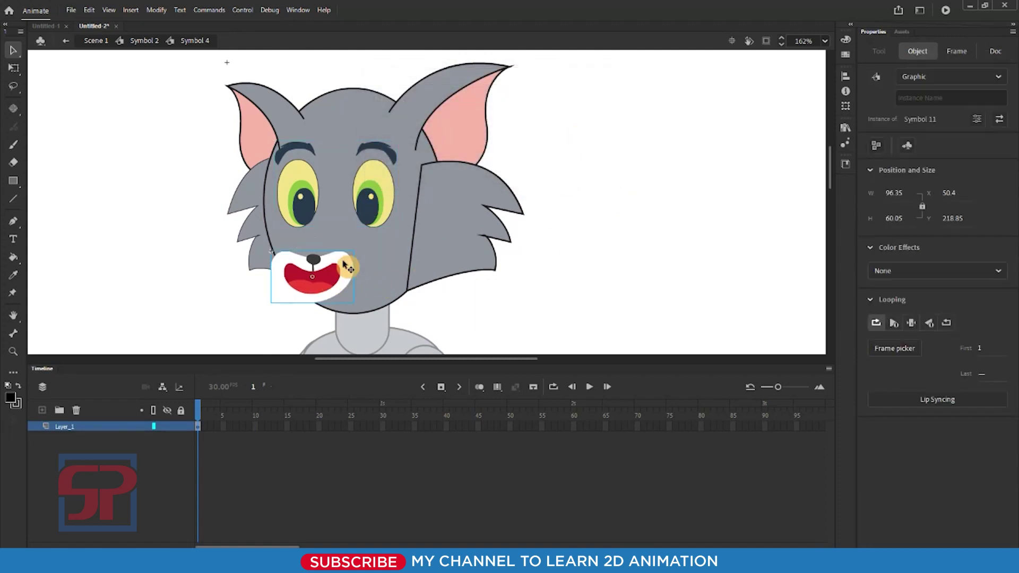
click(587, 198)
click(440, 217)
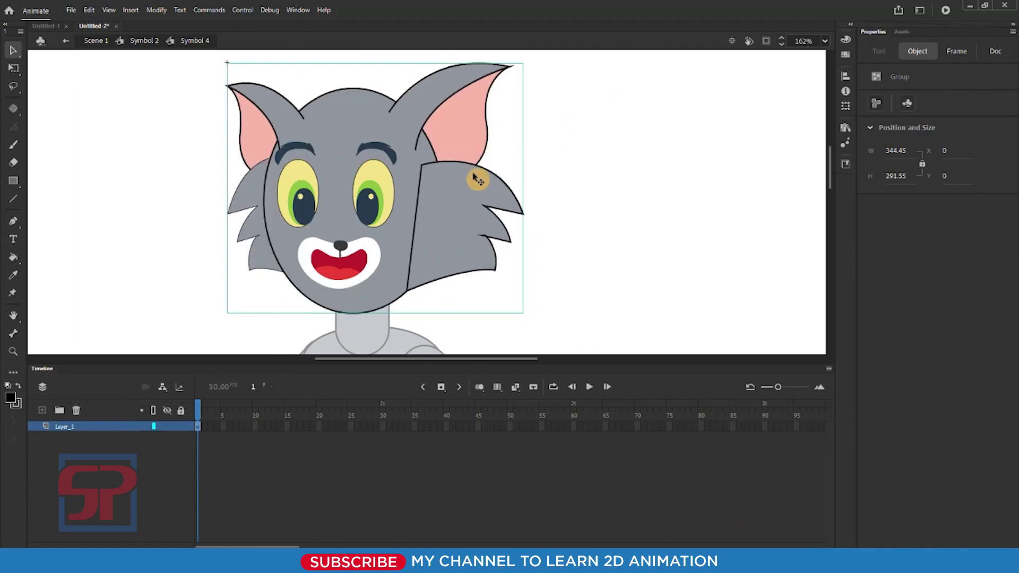
click(565, 148)
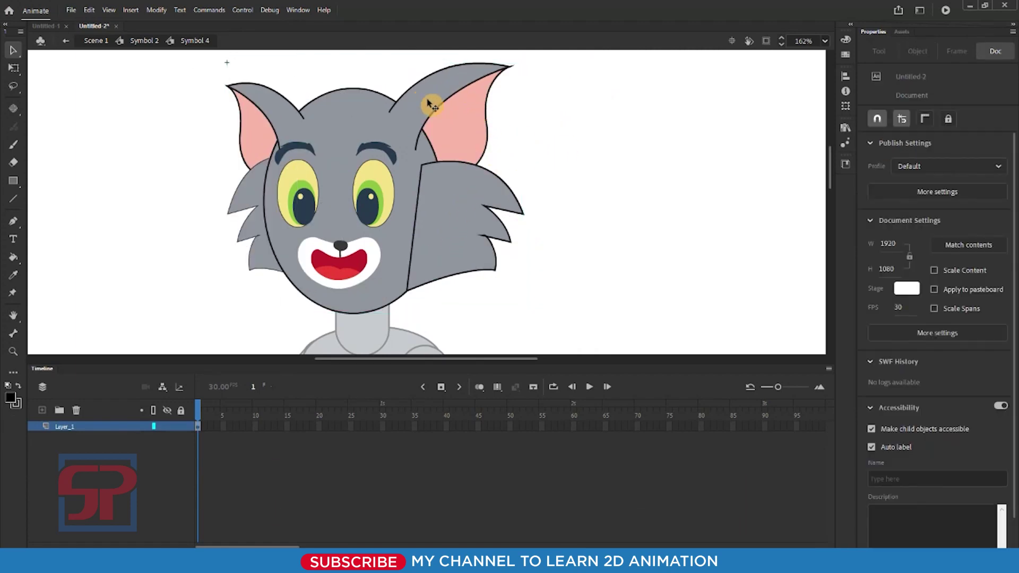
Cut the larger ear's grey outer and pink inner pieces out of the head group and return to the head symbol.
scroll(425, 159, up, 1)
double_click(454, 137)
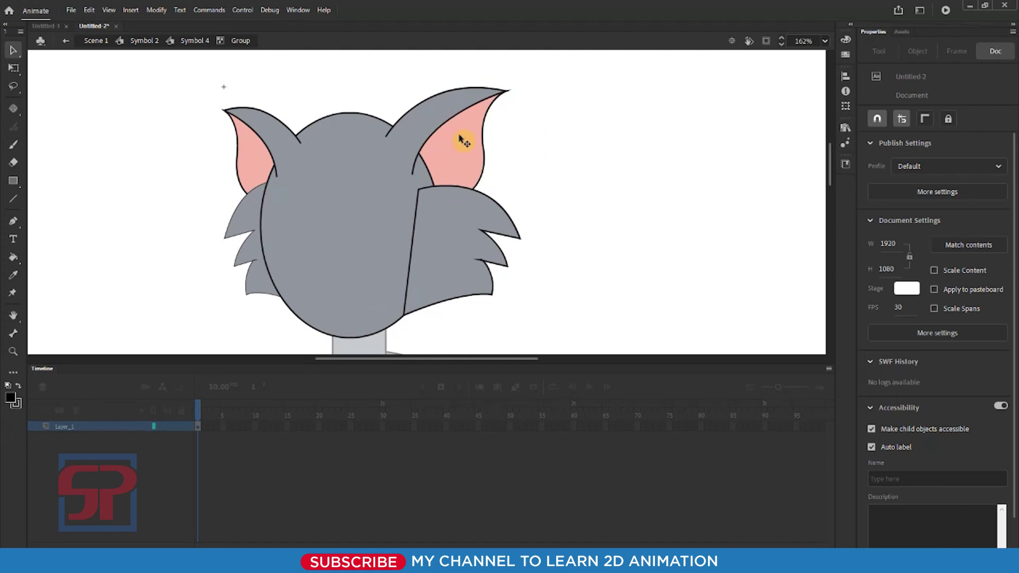
drag(448, 120, 492, 150)
key(ctrl+z)
shift+click(458, 144)
key(ctrl+z)
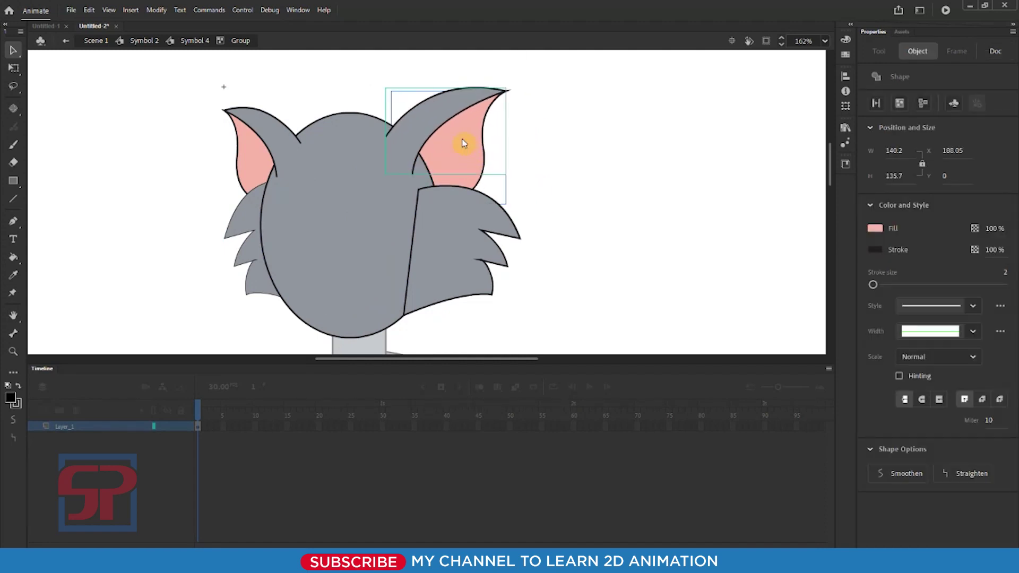
key(Delete)
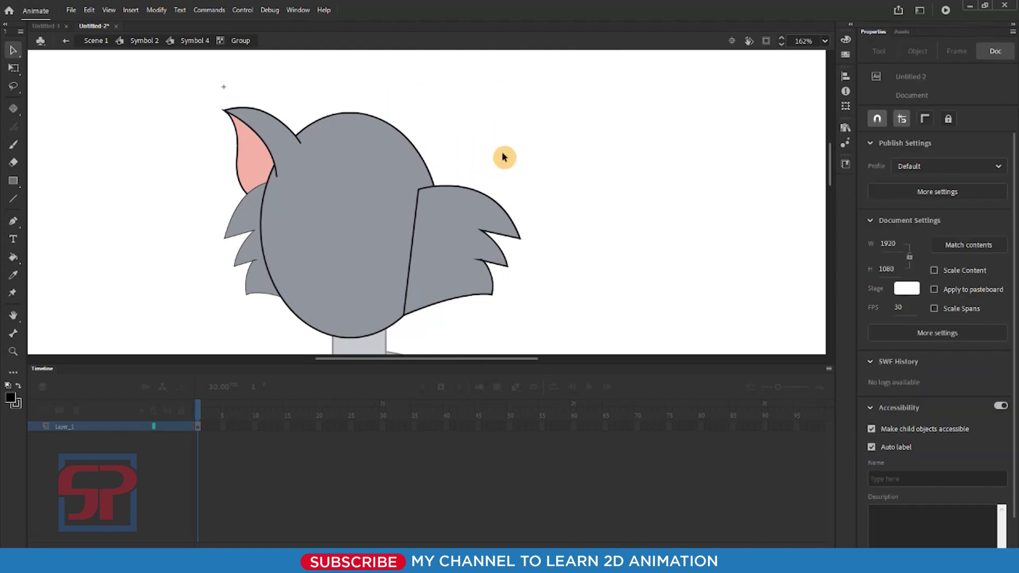
double_click(538, 142)
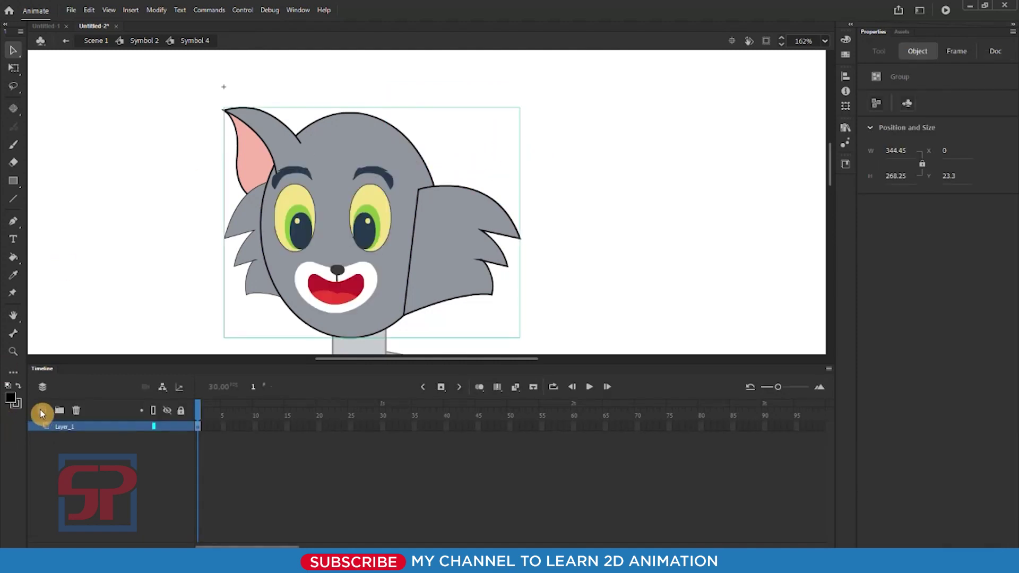
Add a new layer above the head and paste the larger ear's pieces onto it in place.
click(42, 414)
key(ctrl+shift+v)
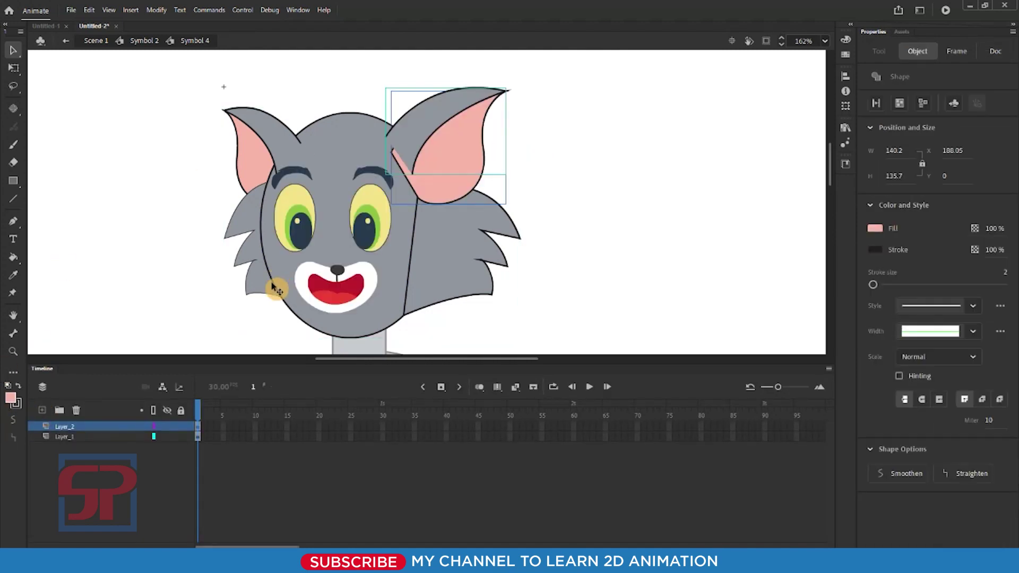
click(565, 174)
Move the larger ear's pink inner piece in place onto a new layer stacked beneath the head layer.
click(457, 165)
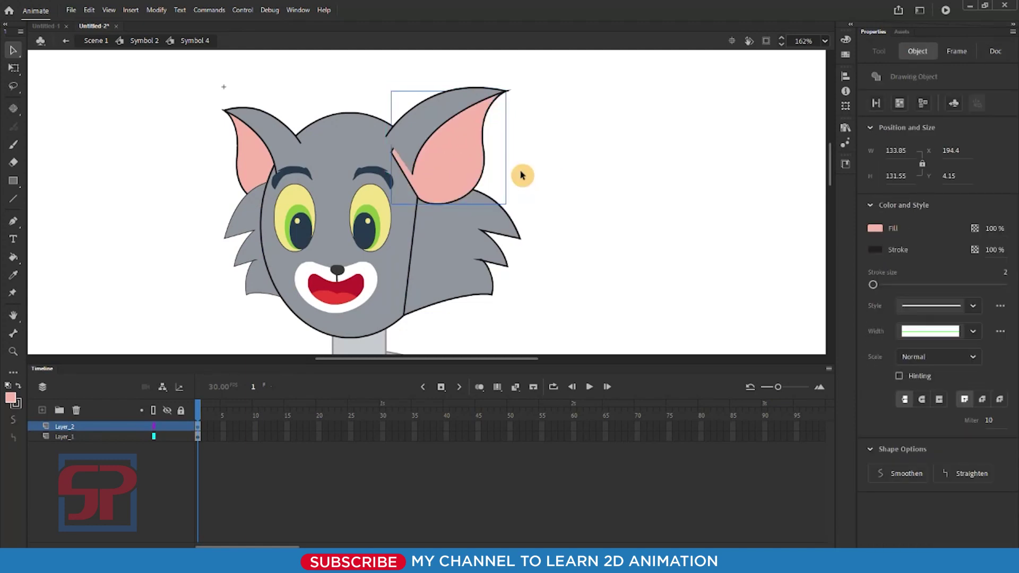
key(Delete)
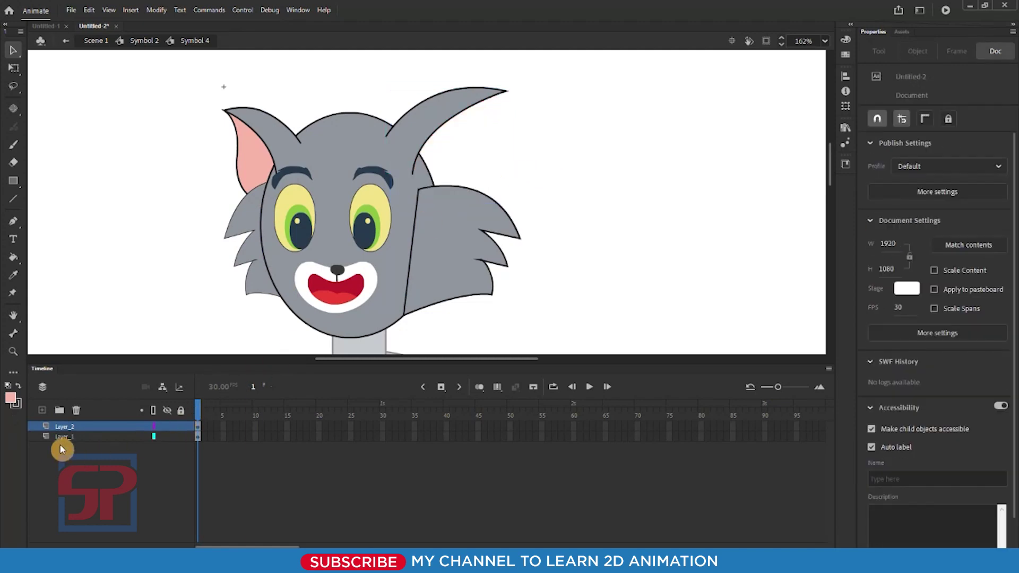
click(75, 438)
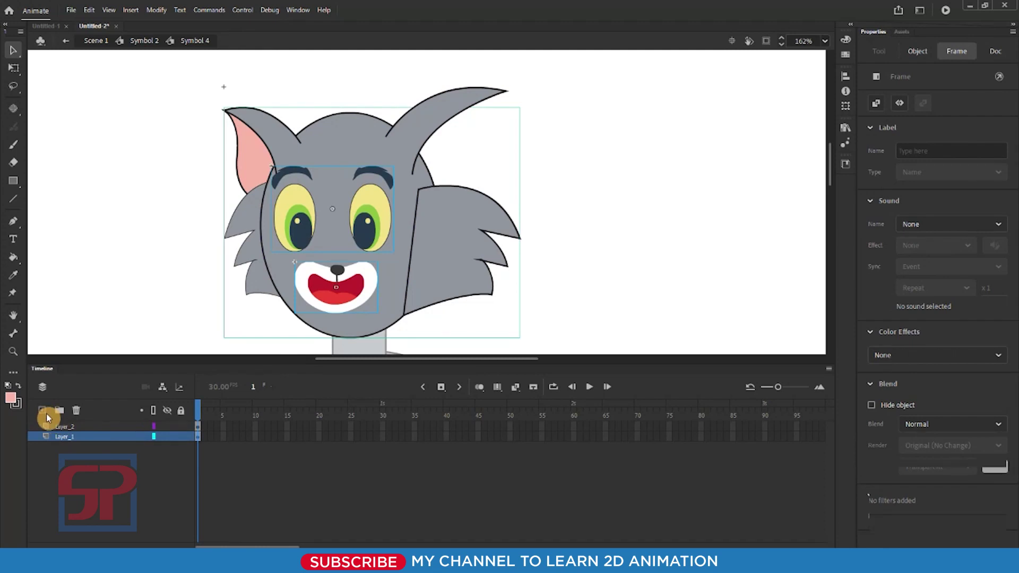
click(43, 410)
key(ctrl+shift+v)
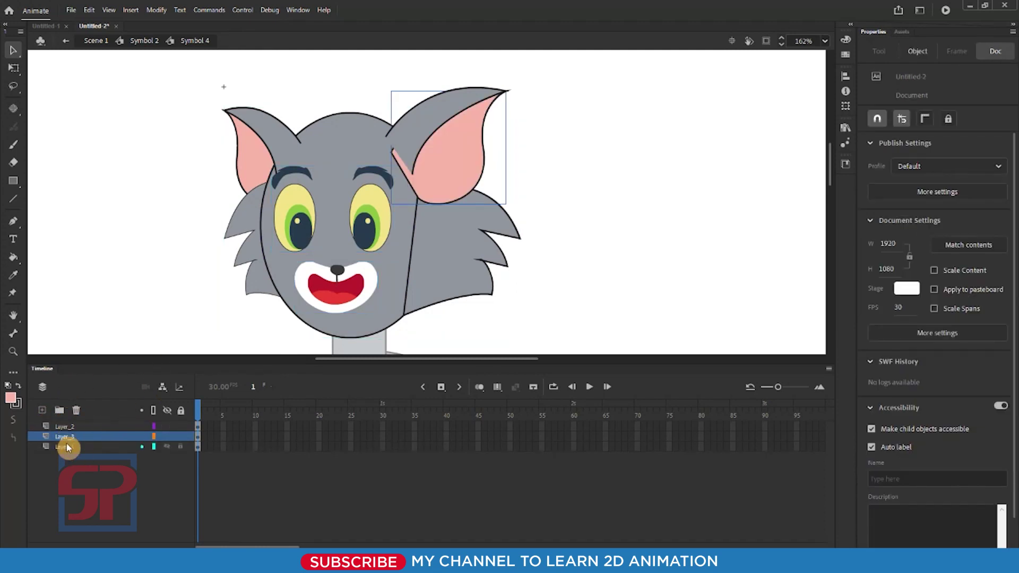
drag(67, 438, 68, 470)
click(614, 223)
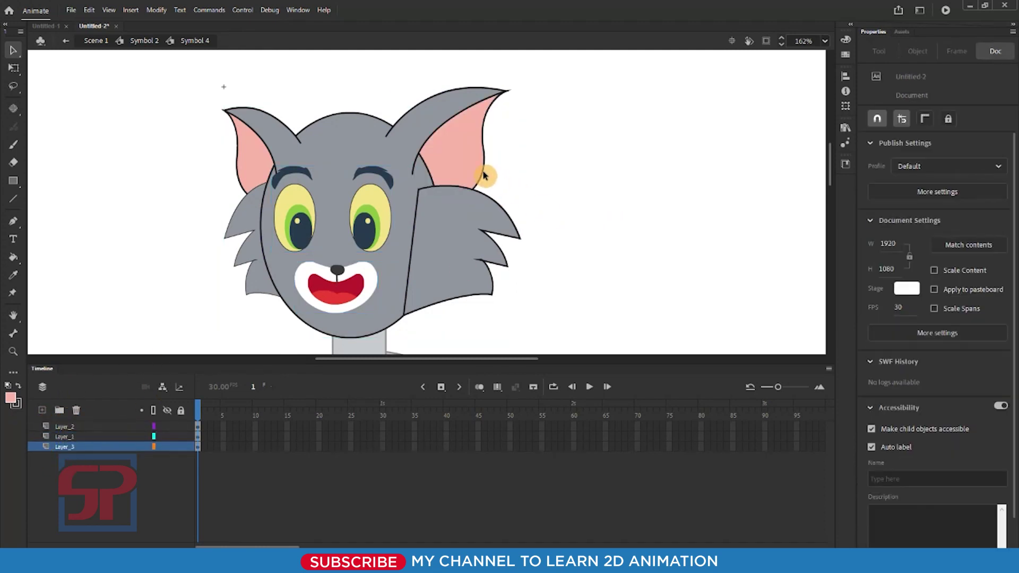
Convert the larger ear's pink inner piece and grey outer piece into separate graphic symbols.
click(475, 181)
key(F8)
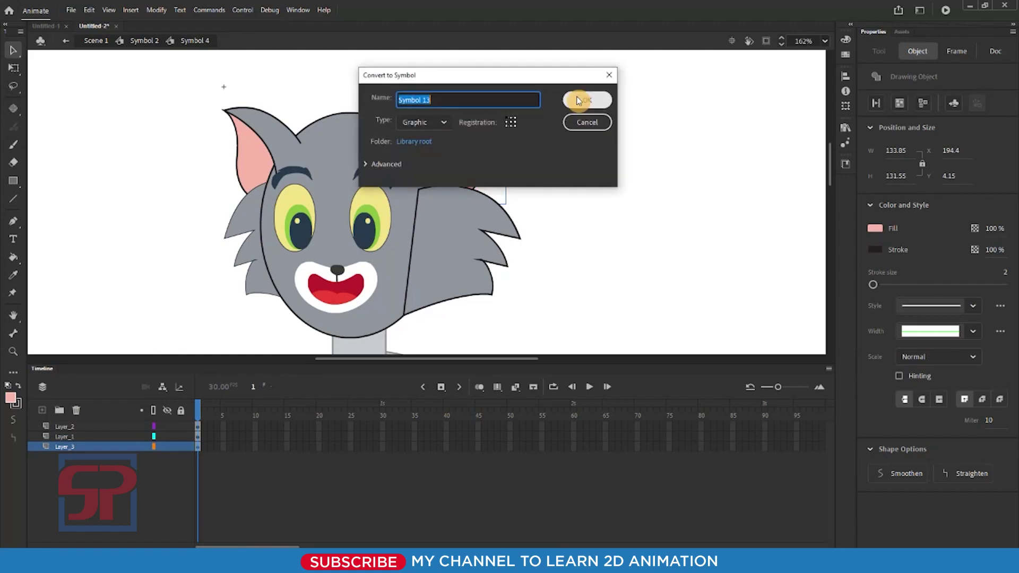
click(587, 98)
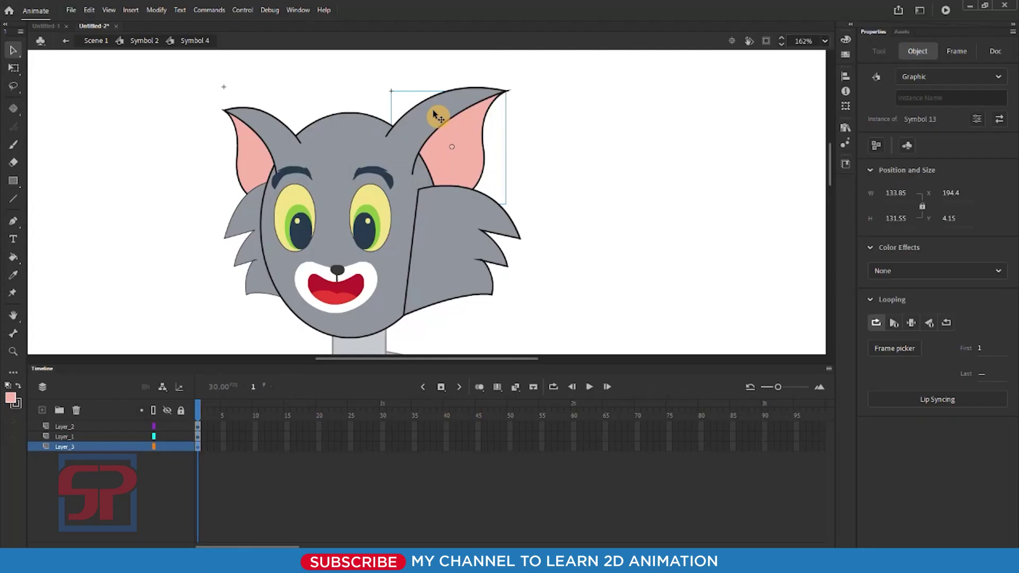
click(441, 111)
key(F8)
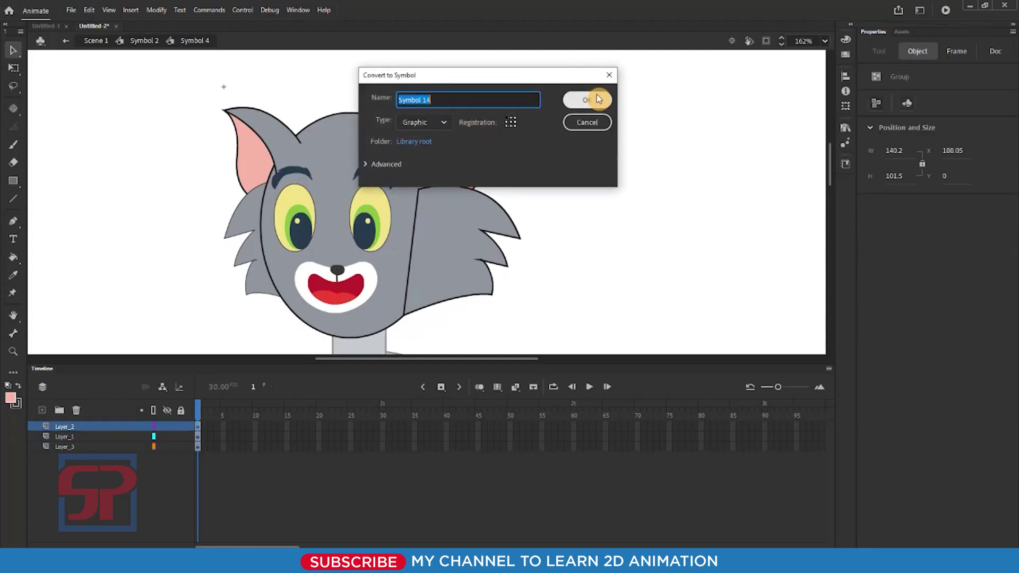
click(587, 100)
click(282, 133)
drag(280, 133, 309, 115)
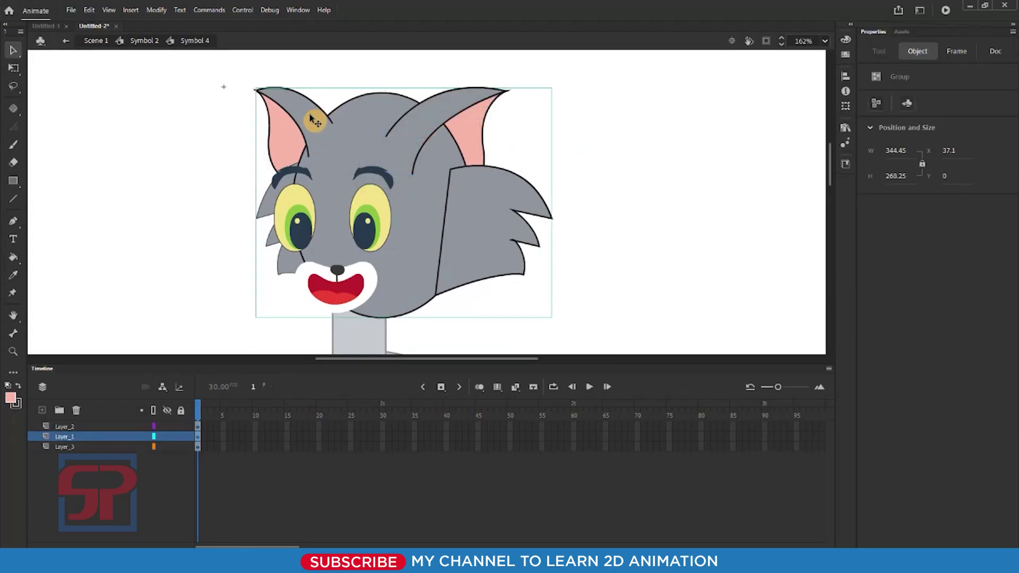
key(ctrl+z)
Transfer the smaller ear's grey and pink pieces from the head group onto a new layer directly above the head layer.
double_click(263, 132)
drag(211, 102, 259, 137)
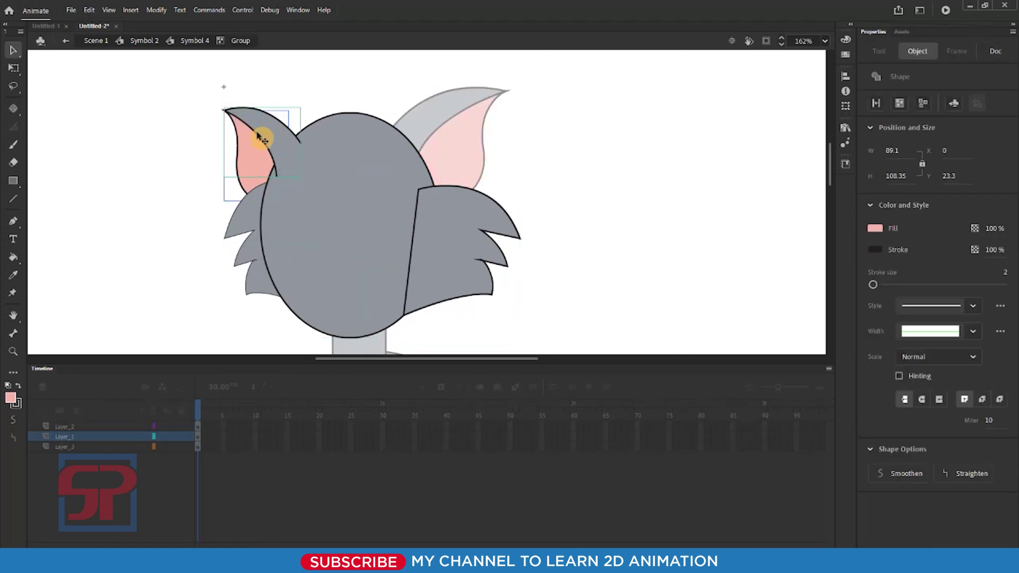
key(ctrl+x)
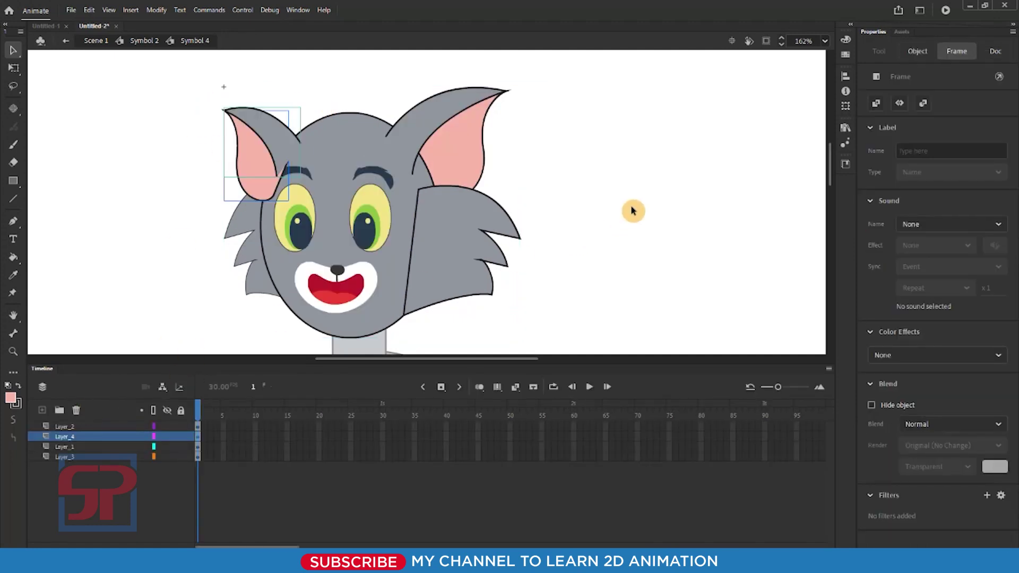
click(632, 212)
Move the smaller ear's pink inner piece in place onto a new layer between the head layer and the bottom ear layer.
click(249, 158)
key(ctrl+x)
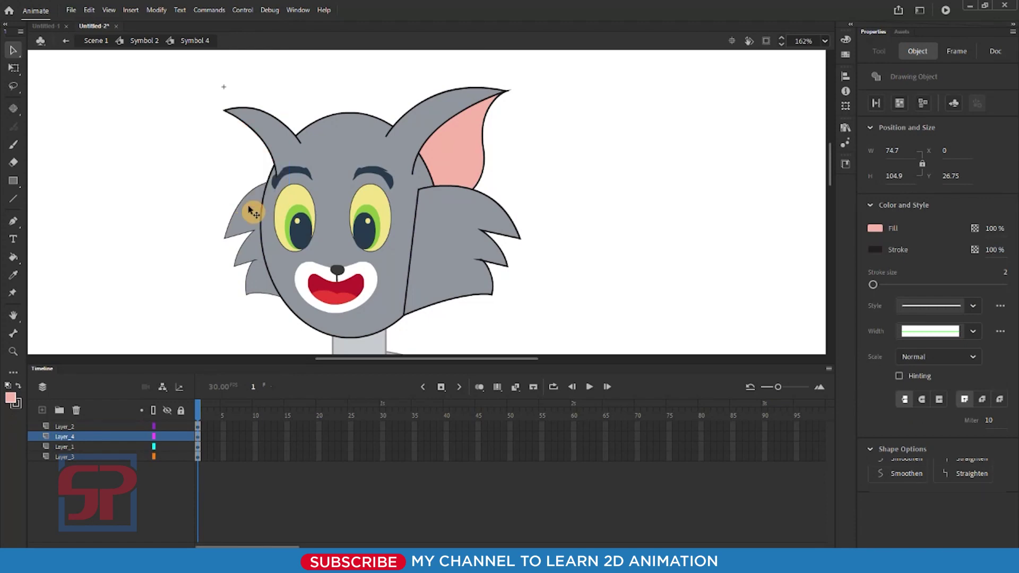
click(91, 460)
click(42, 411)
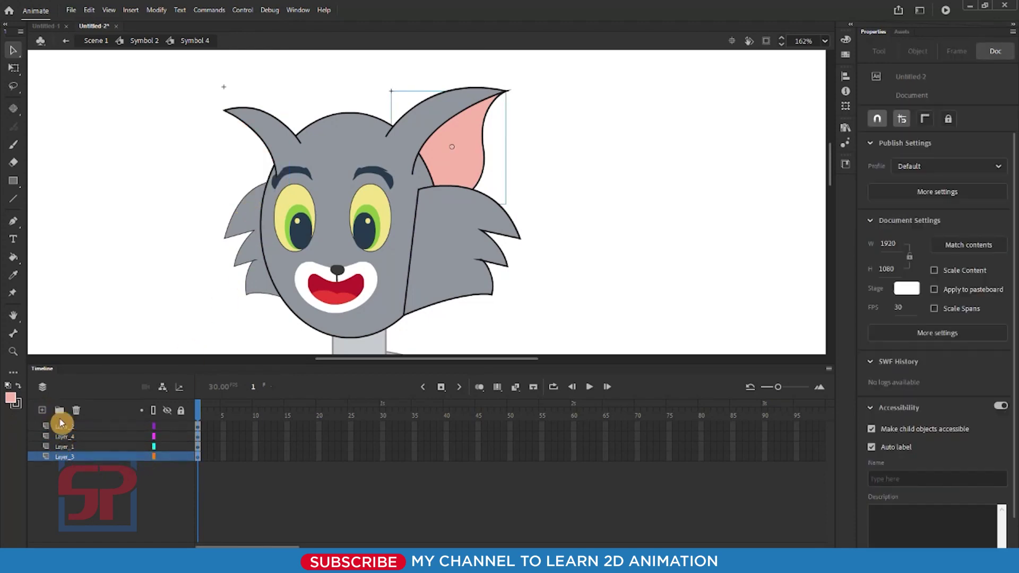
key(ctrl+shift+v)
click(571, 204)
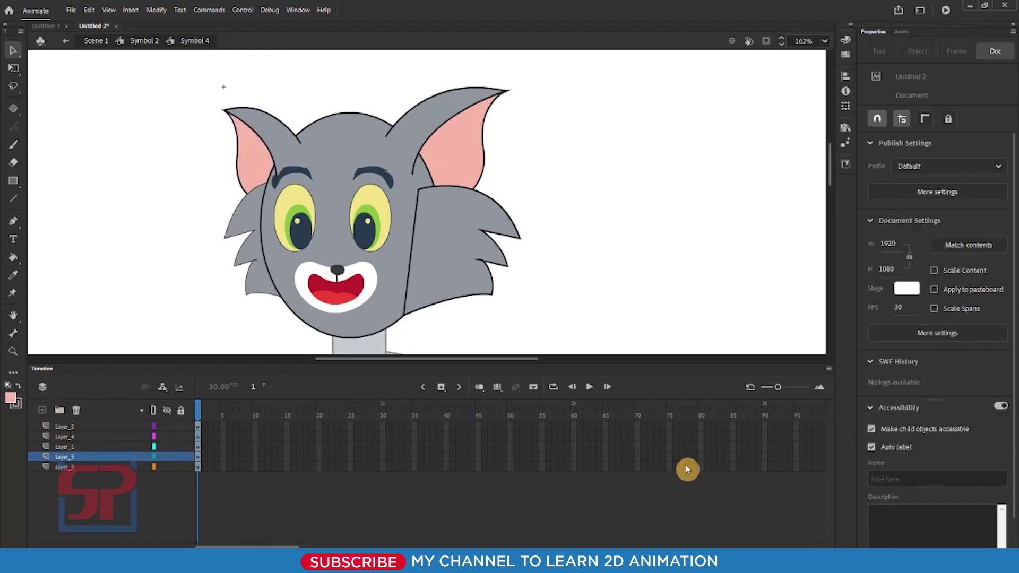
Convert the smaller ear's pink inner piece and grey outer piece into separate graphic symbols.
click(252, 157)
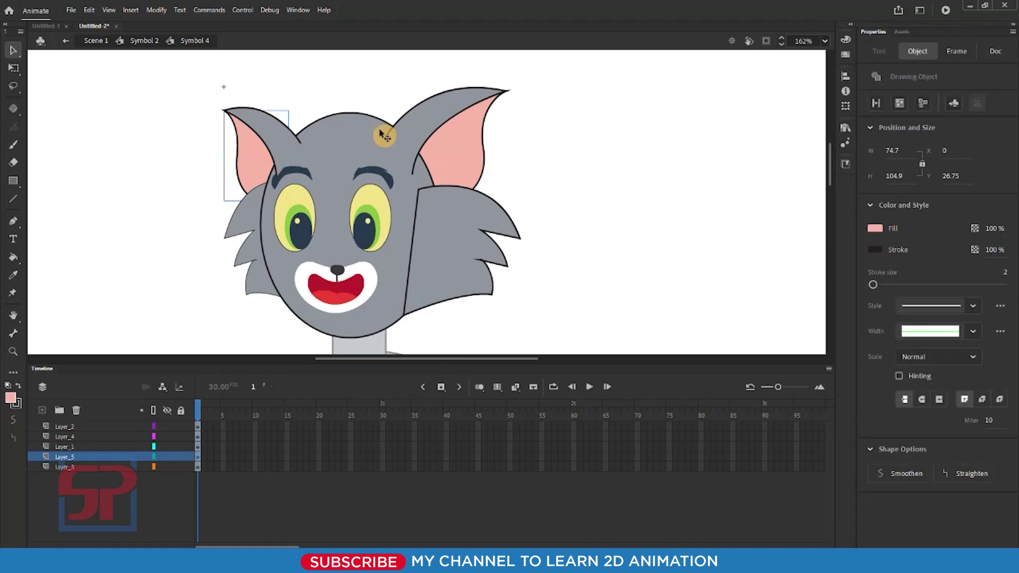
key(F8)
click(588, 100)
click(256, 126)
key(F8)
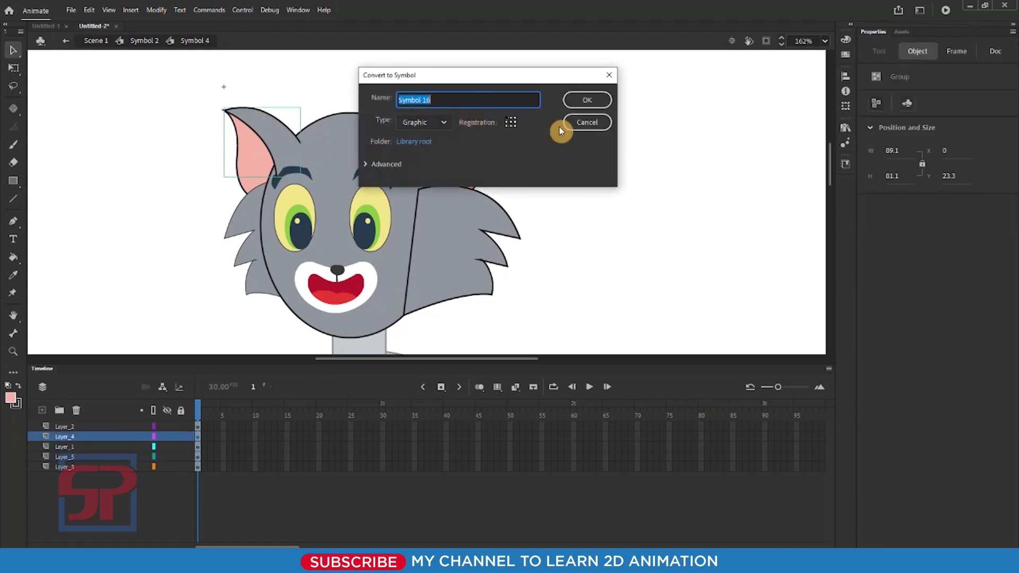
click(587, 100)
click(667, 182)
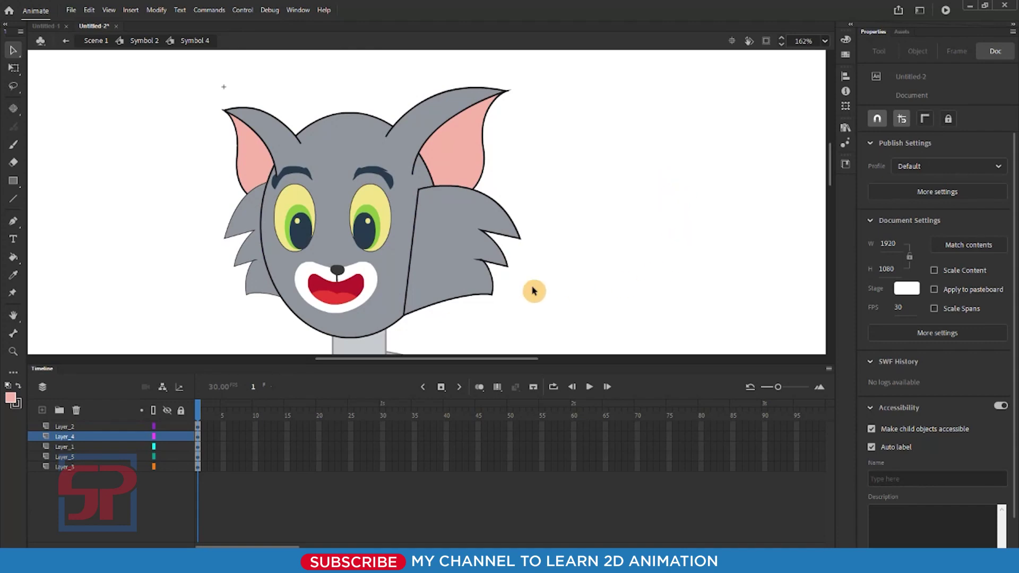
Open the head group and set the stroke size of the cheek fur beneath the smaller ear to 2.
drag(455, 258, 518, 237)
click(359, 178)
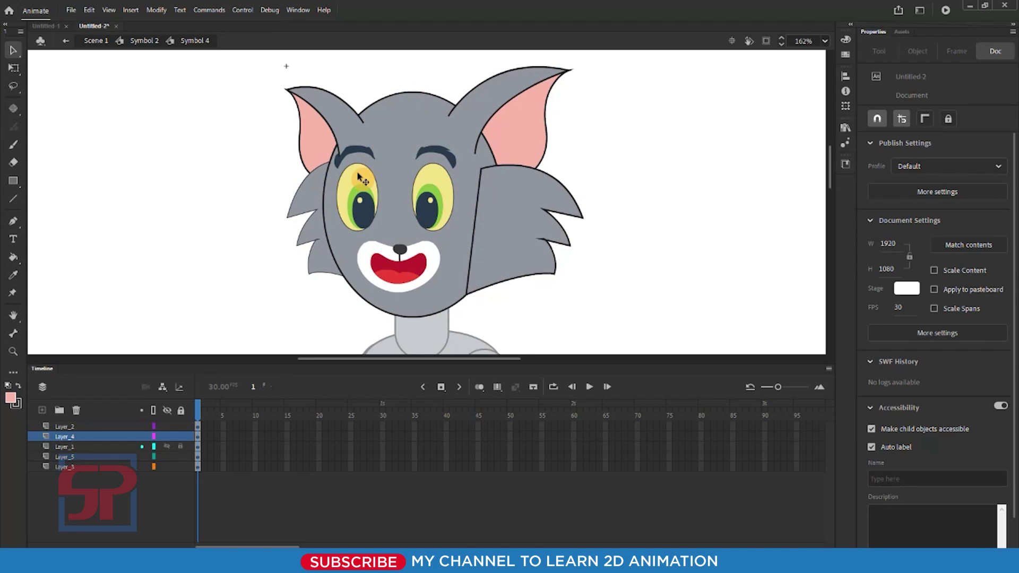
click(307, 208)
double_click(307, 207)
click(295, 217)
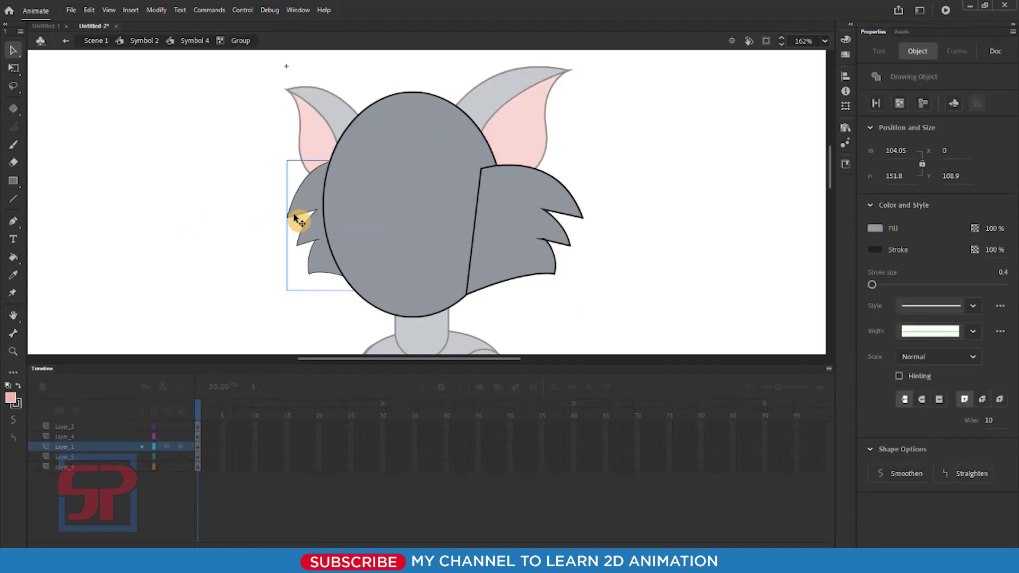
drag(305, 206, 266, 219)
key(ctrl+z)
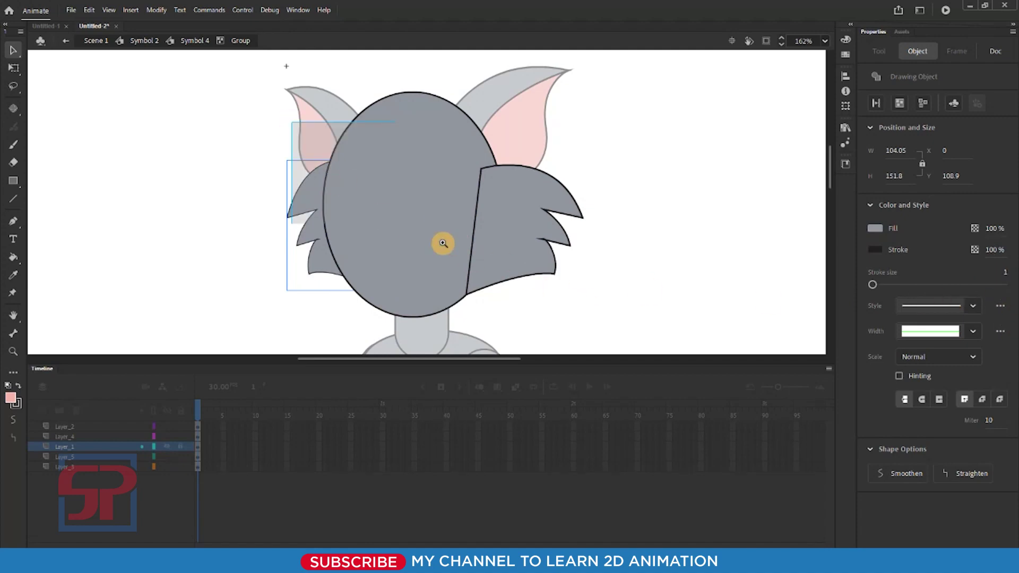
scroll(495, 262, up, 2)
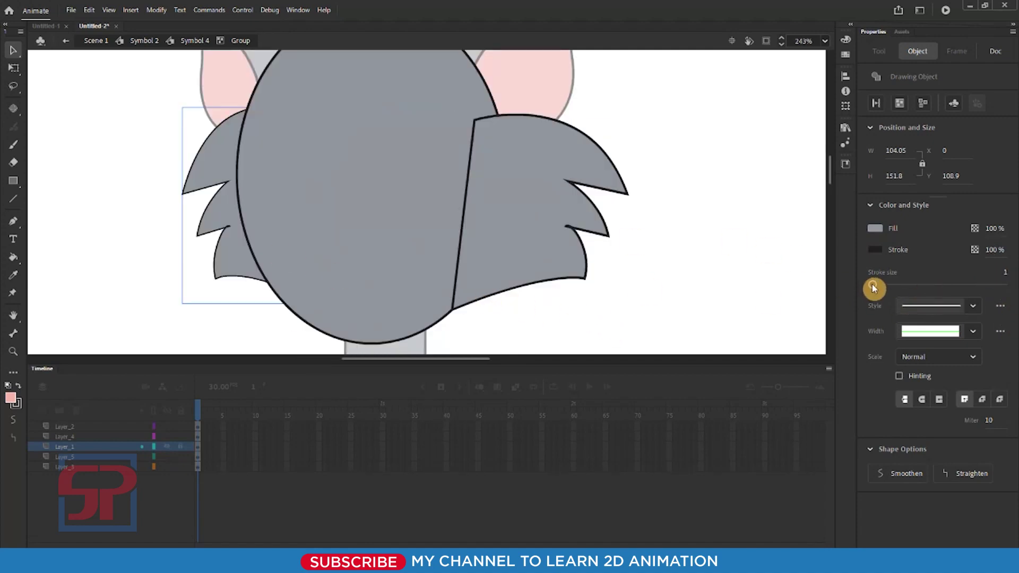
drag(873, 285, 875, 288)
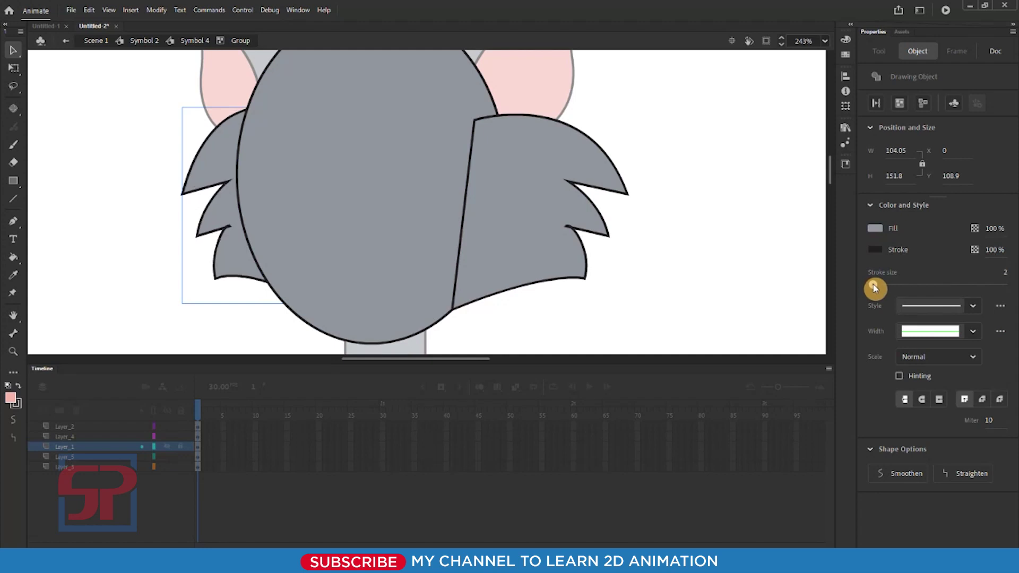
click(713, 205)
scroll(346, 196, up, 3)
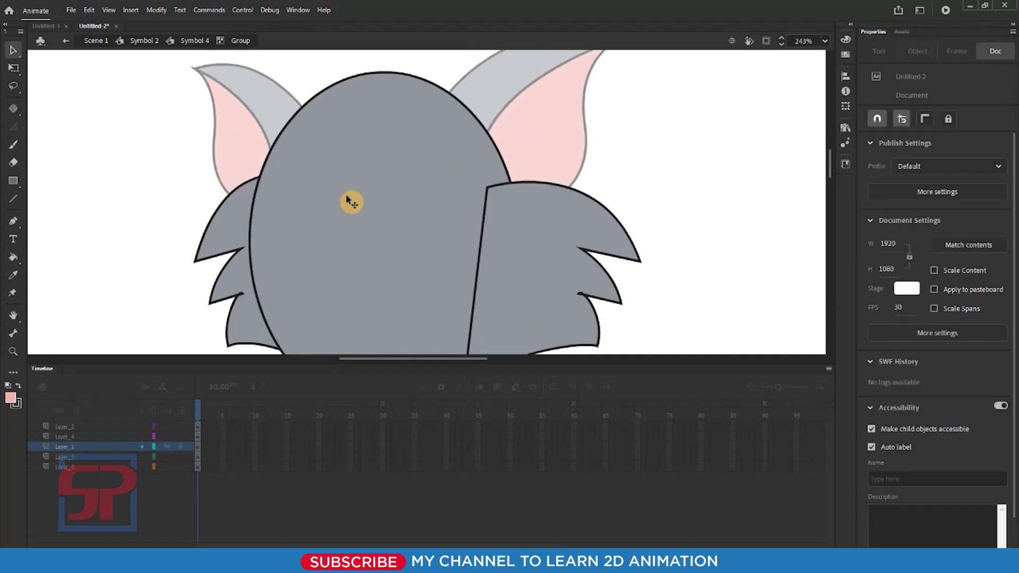
key(ctrl+minus)
drag(333, 187, 674, 365)
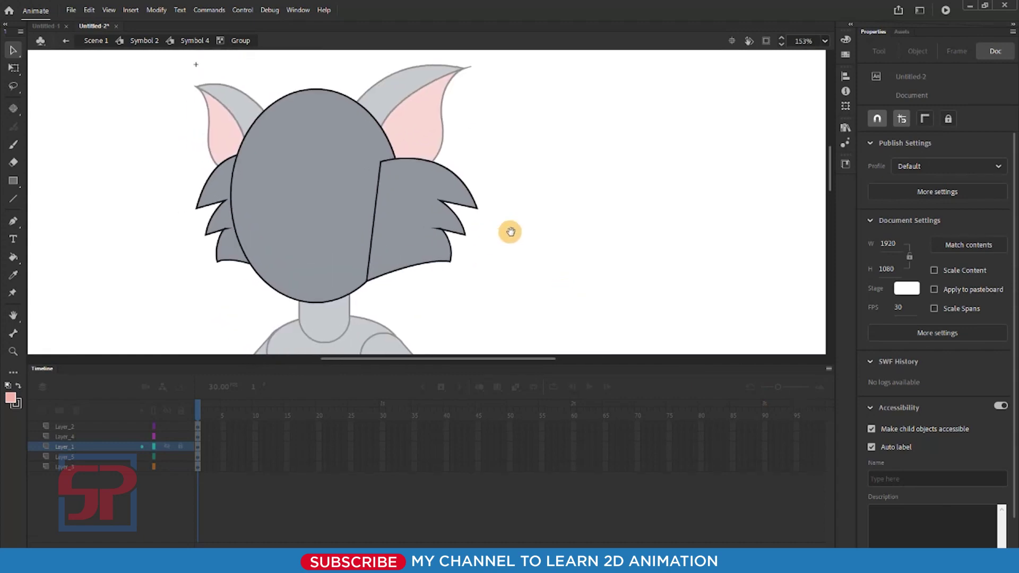
Open the cheek fur beneath the larger ear and erase its outline where it overlaps the head oval, returning to the head group.
click(434, 211)
double_click(435, 211)
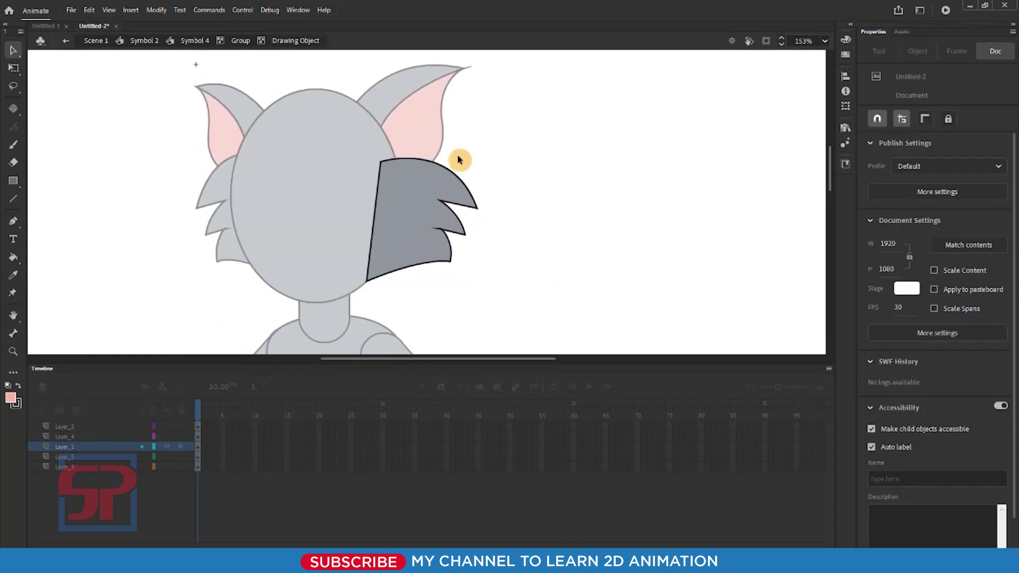
click(393, 196)
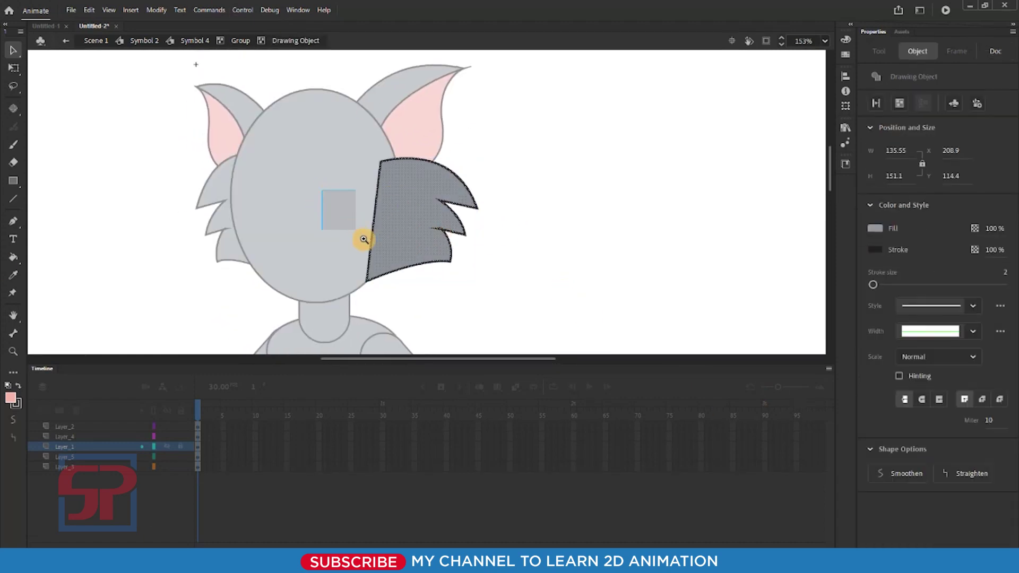
drag(364, 240, 502, 358)
drag(383, 182, 417, 262)
drag(427, 215, 421, 254)
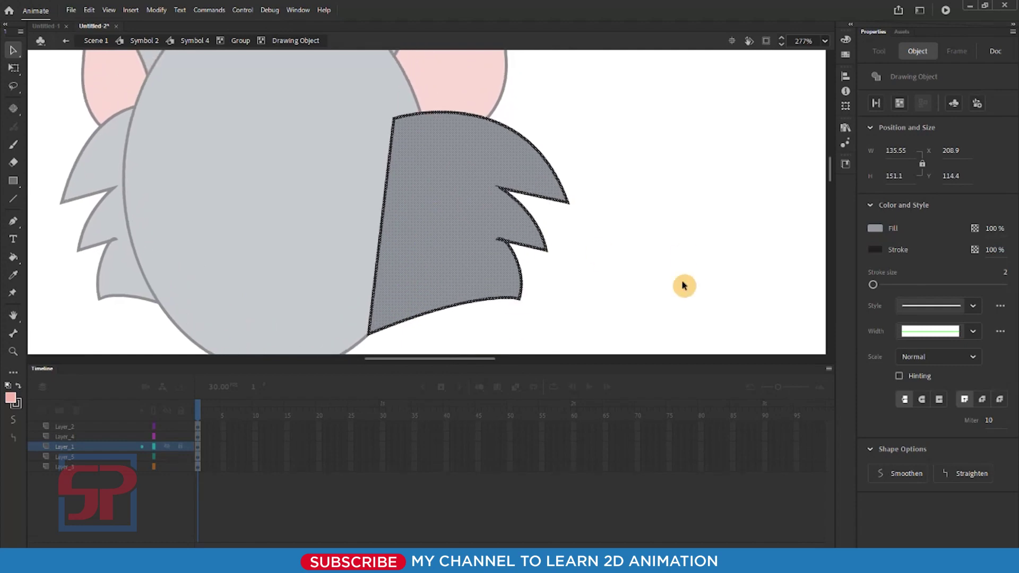
click(14, 163)
mouse_move(388, 145)
mouse_down()
mouse_move(400, 117)
mouse_move(363, 326)
mouse_move(402, 113)
mouse_up()
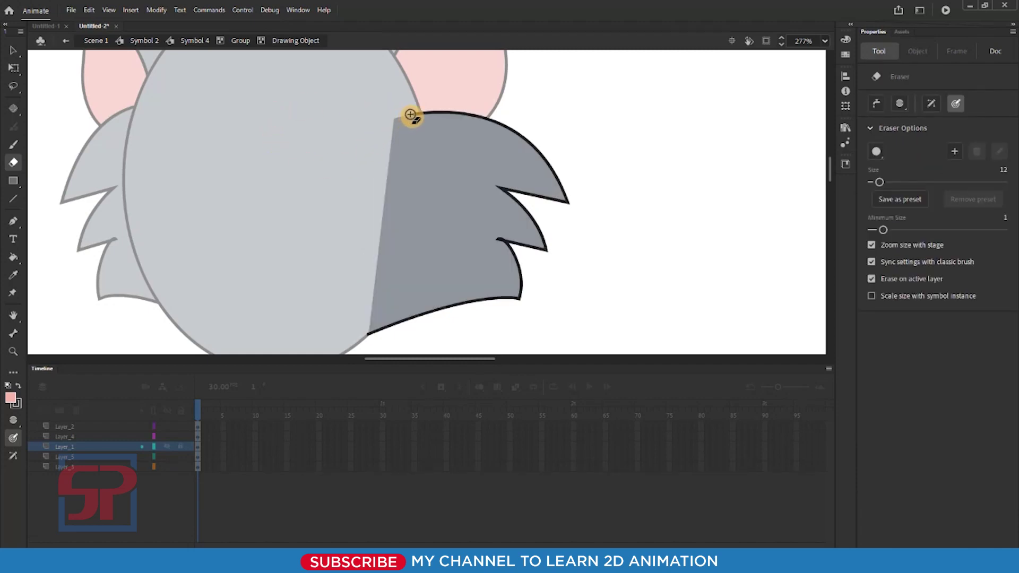
click(14, 68)
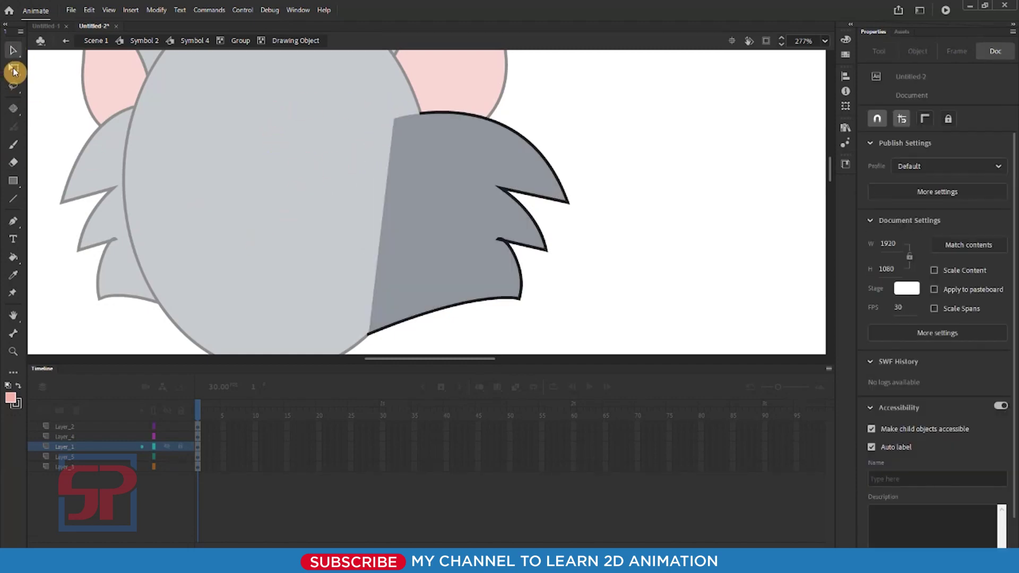
double_click(667, 260)
click(658, 223)
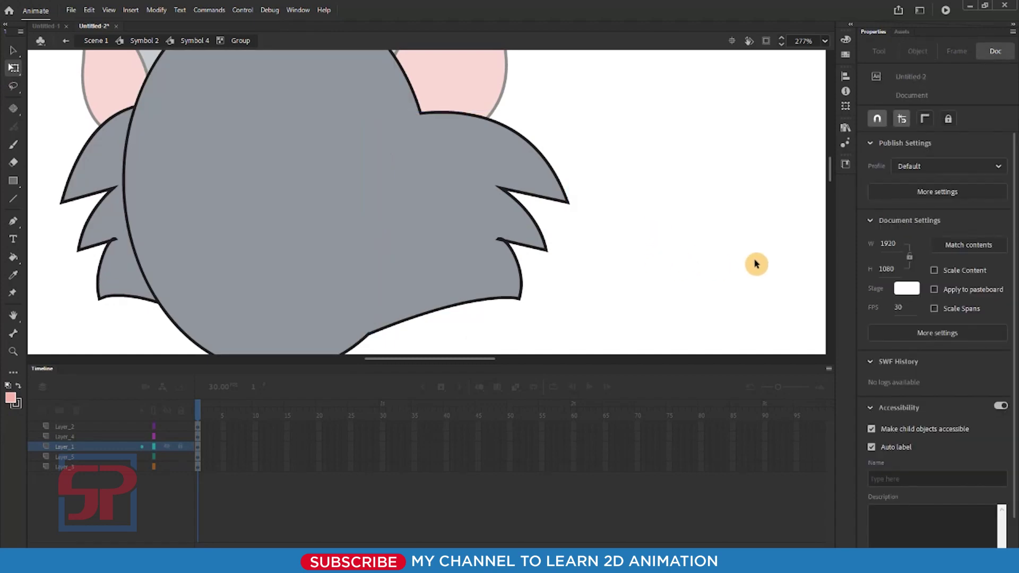
Erase the head oval's outline where it crosses the smaller cheek fur, and leave the head group.
key(ctrl+minus)
key(ctrl+minus)
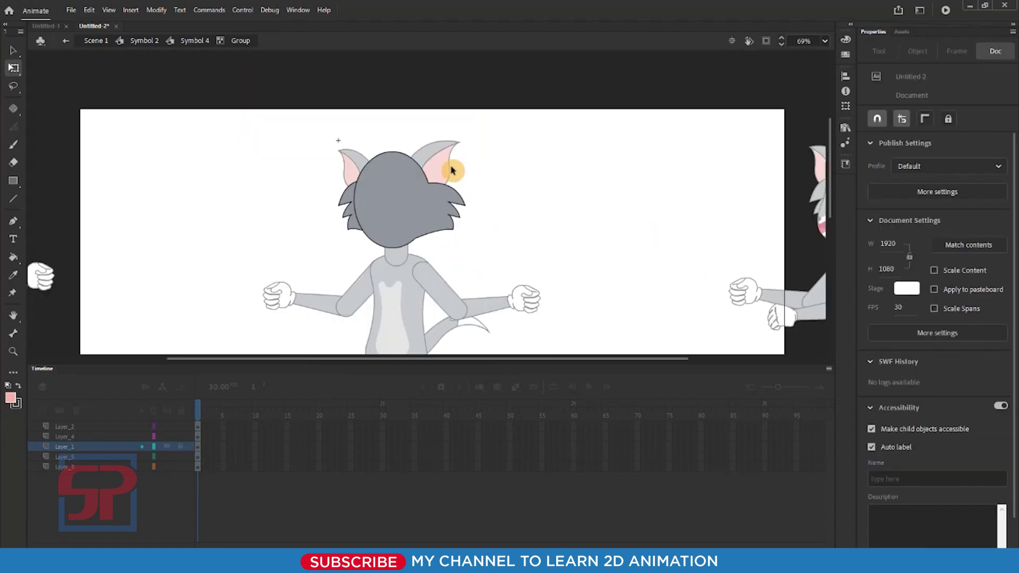
drag(300, 123, 549, 297)
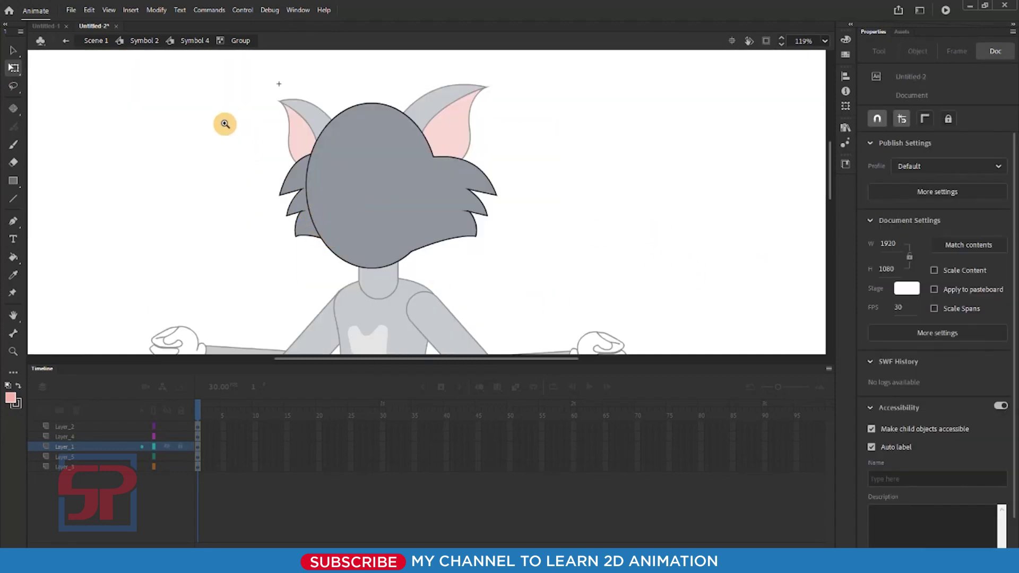
scroll(338, 192, up, 2)
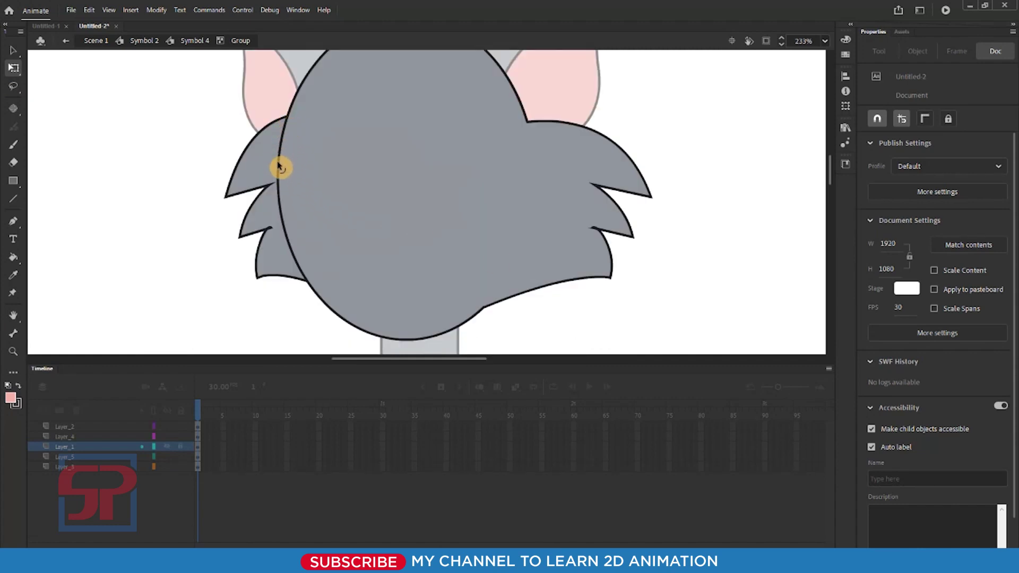
double_click(300, 218)
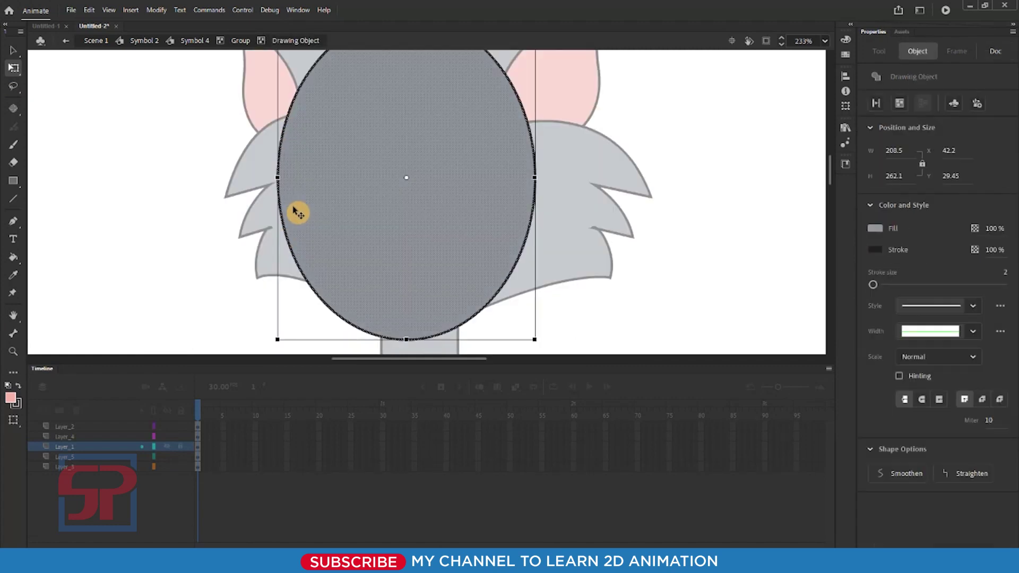
click(14, 162)
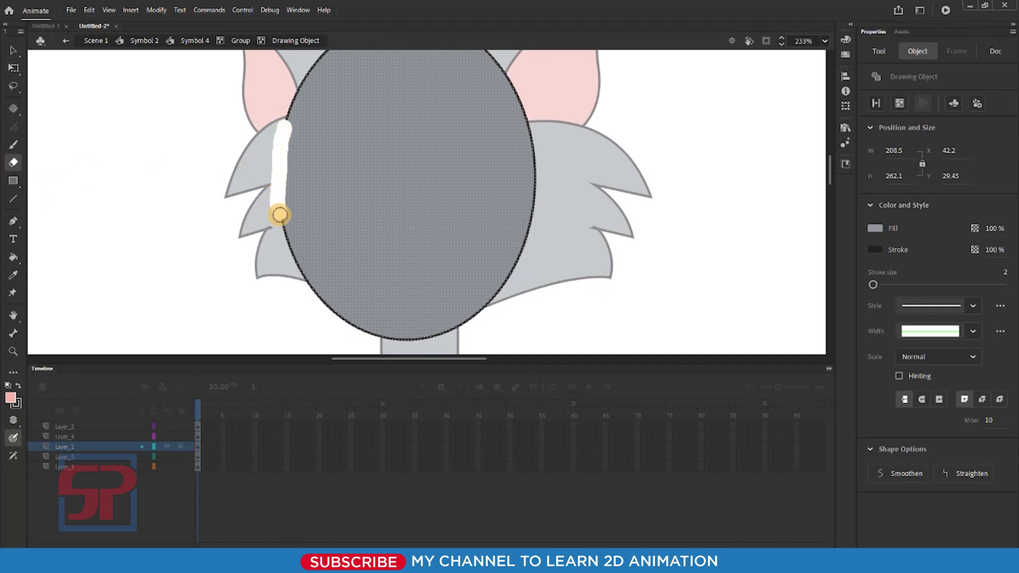
drag(302, 269, 304, 273)
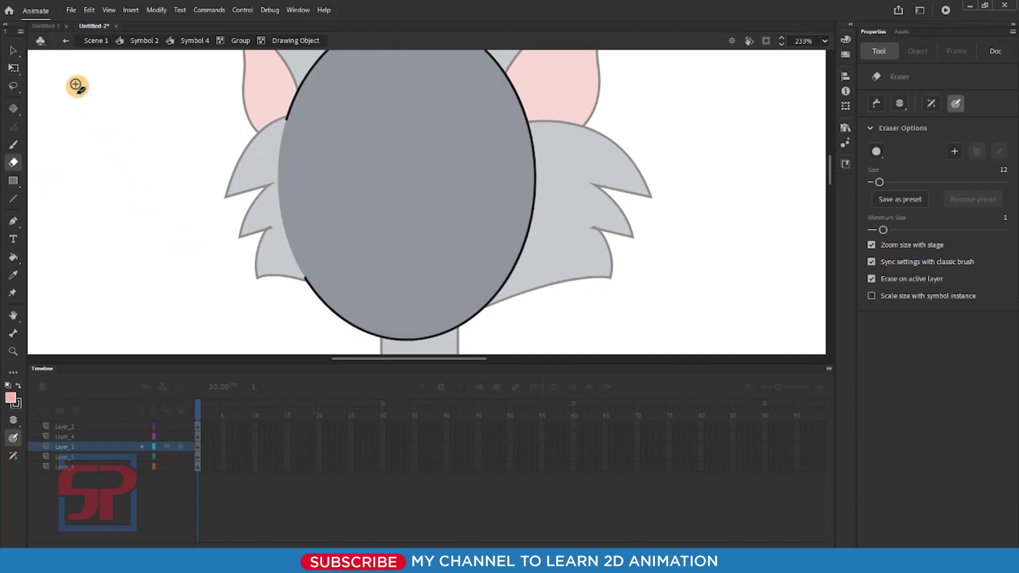
click(14, 68)
double_click(86, 140)
scroll(297, 211, down, 2)
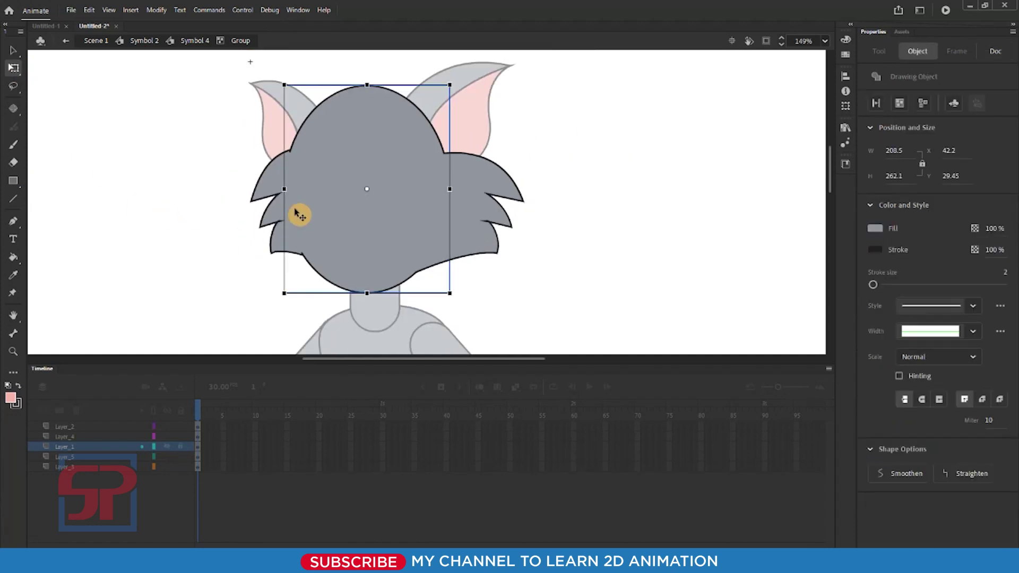
click(674, 175)
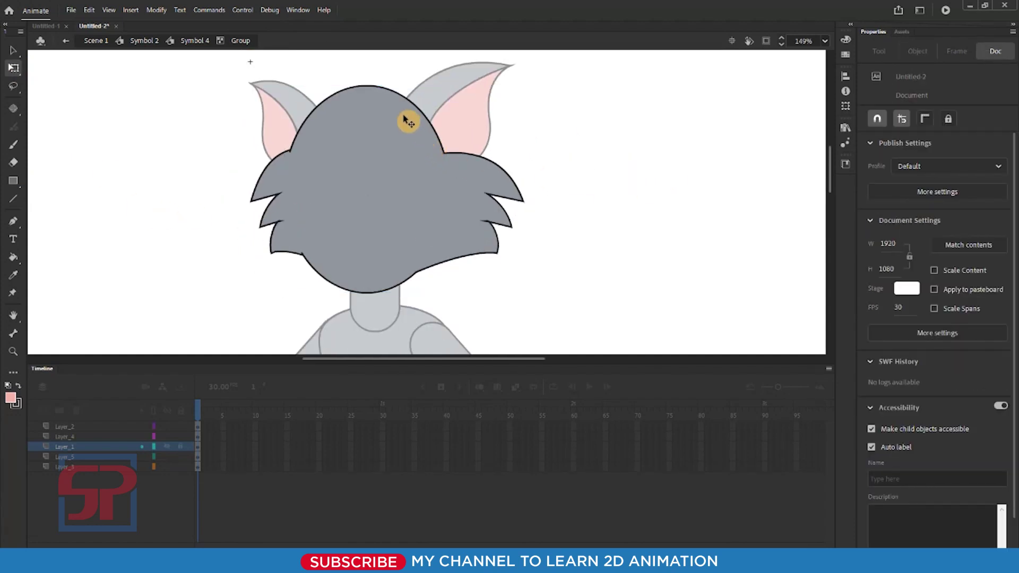
double_click(557, 186)
click(605, 221)
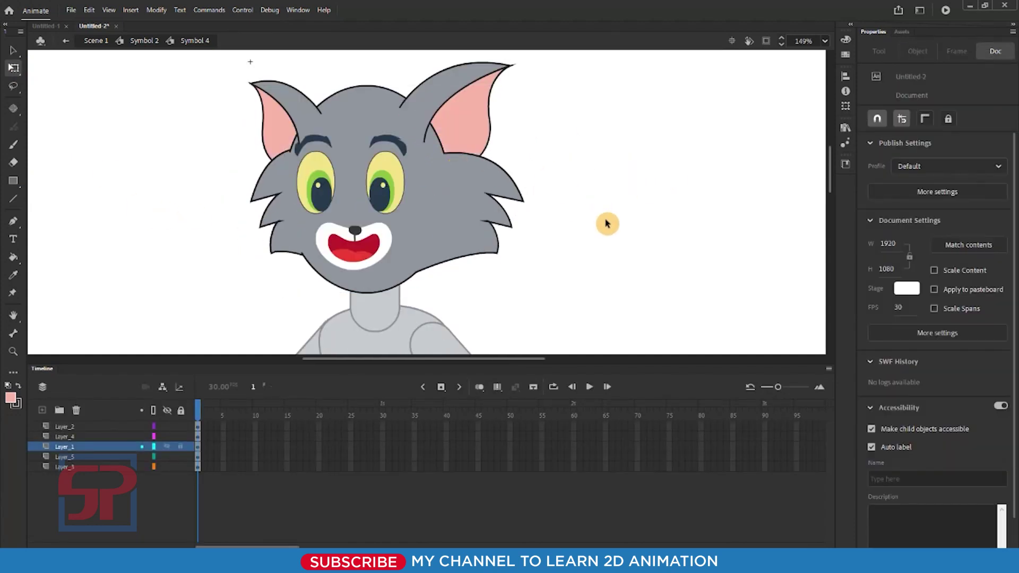
Examine the head's merged cheek outlines, the eyes symbol and how the head sits on the body.
key(ctrl+minus)
key(ctrl+minus)
scroll(427, 211, up, 2)
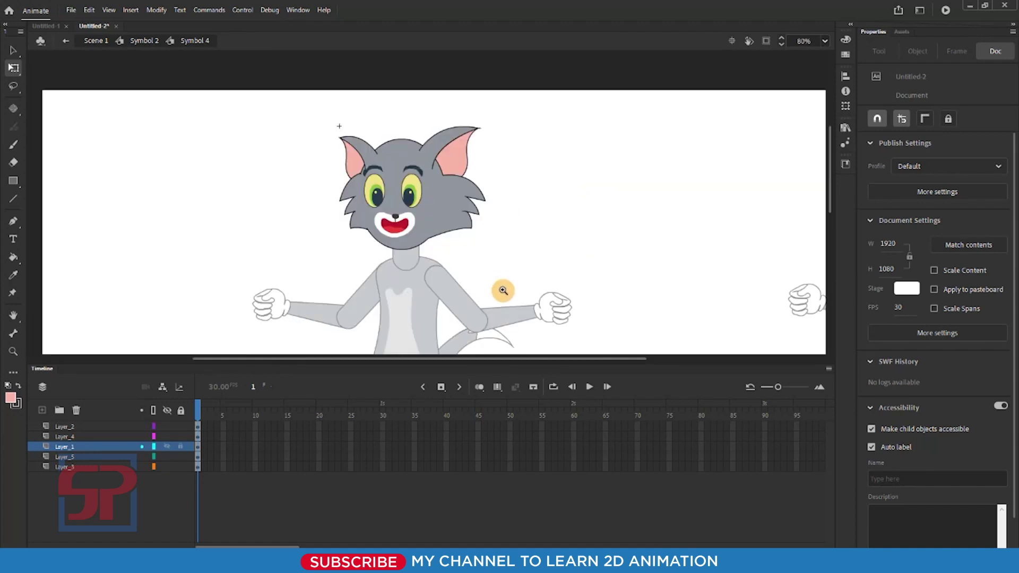
scroll(448, 237, up, 2)
drag(414, 195, 417, 223)
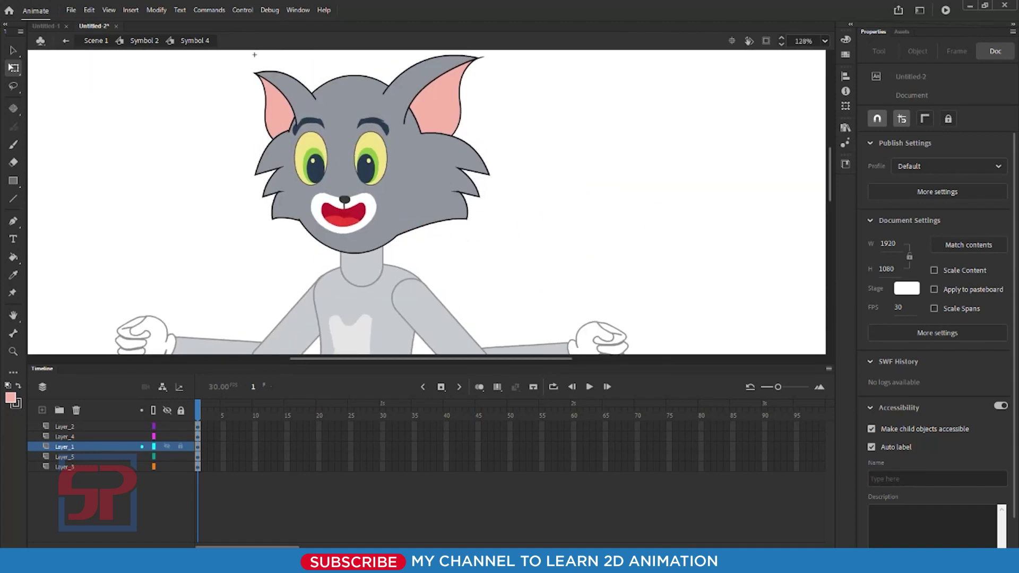
click(372, 159)
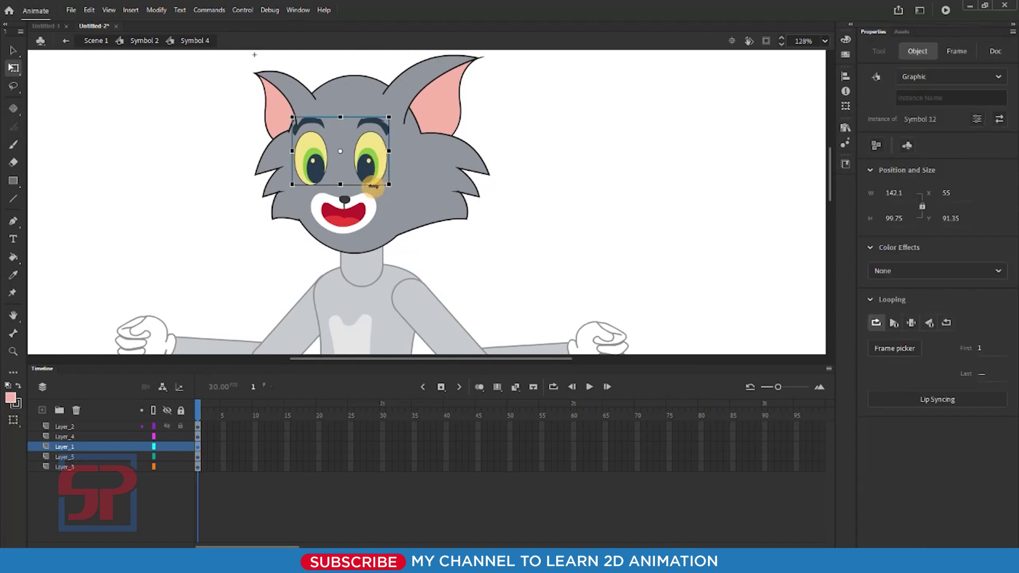
click(536, 181)
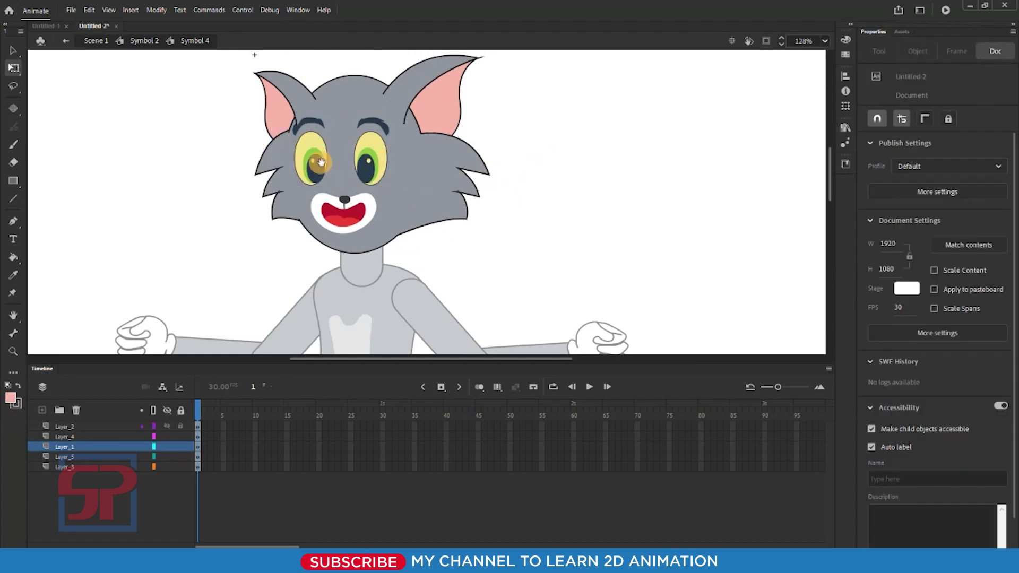
drag(321, 162, 304, 139)
click(333, 188)
key(ctrl+minus)
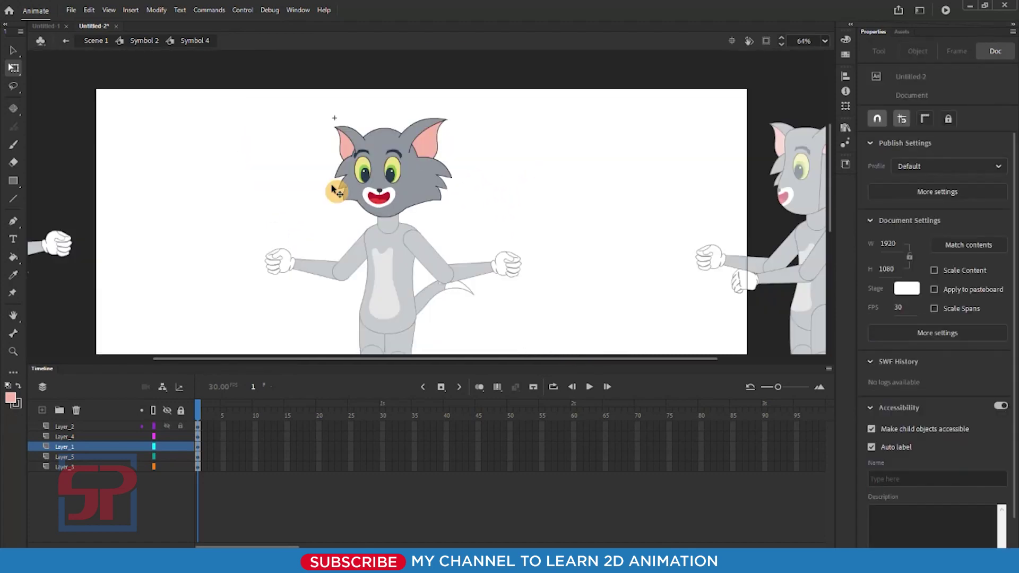
drag(234, 166, 540, 343)
drag(449, 233, 417, 288)
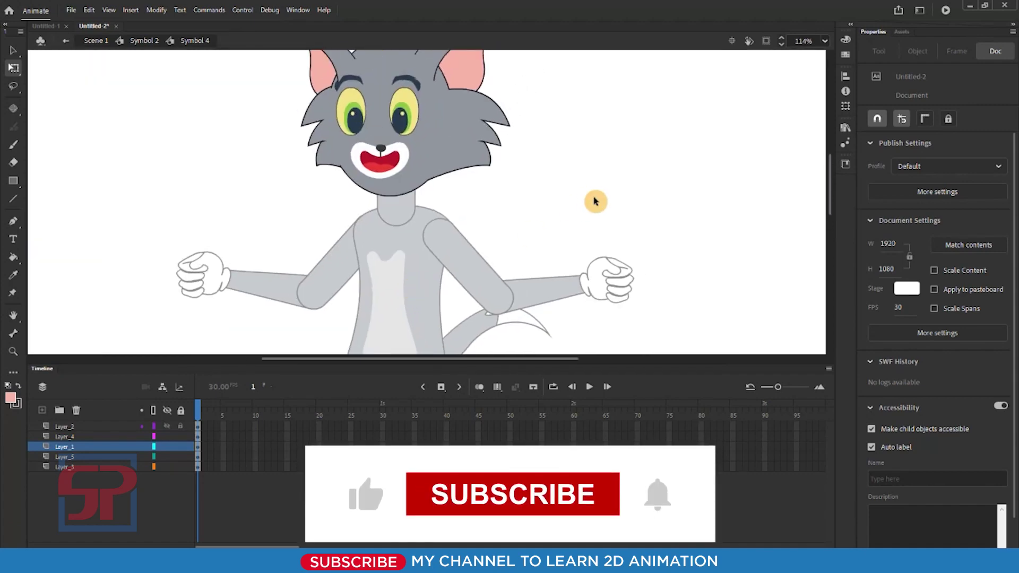
drag(378, 153, 400, 204)
Leave the head symbol and open the torso-and-neck symbol for editing.
double_click(519, 200)
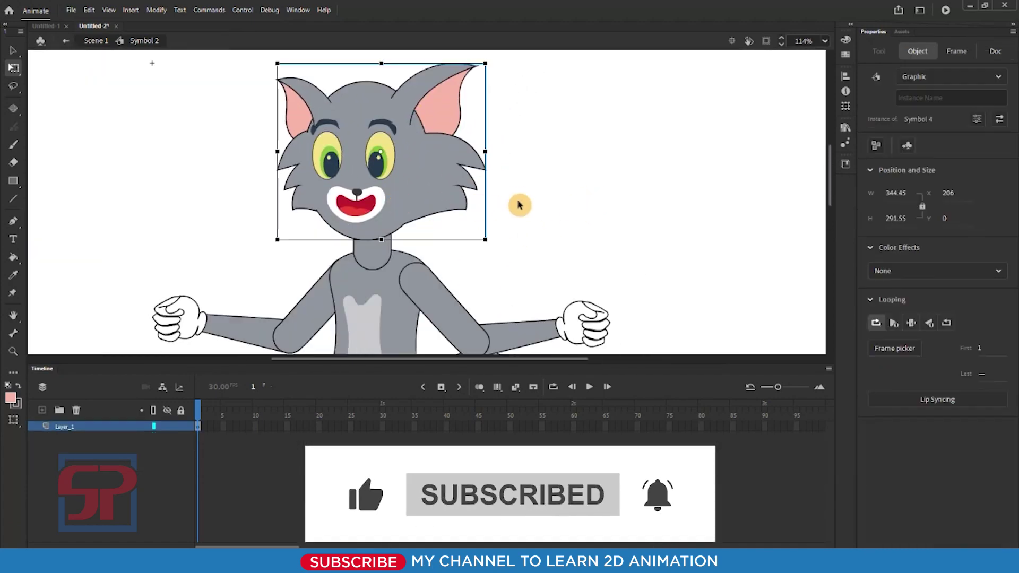
drag(439, 334, 431, 278)
click(372, 215)
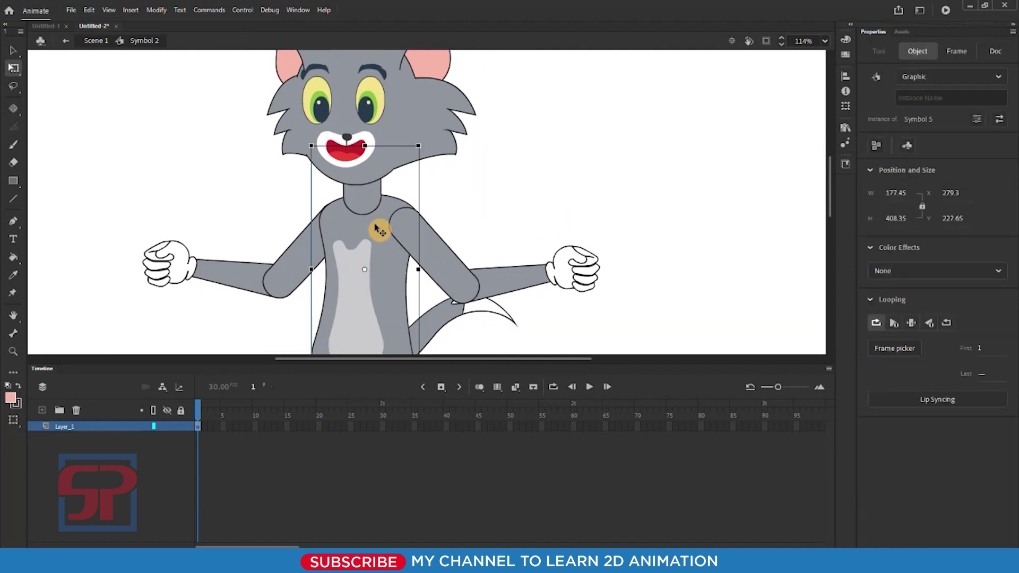
mouse_move(367, 220)
mouse_down()
mouse_move(341, 220)
mouse_move(362, 222)
mouse_up()
double_click(363, 208)
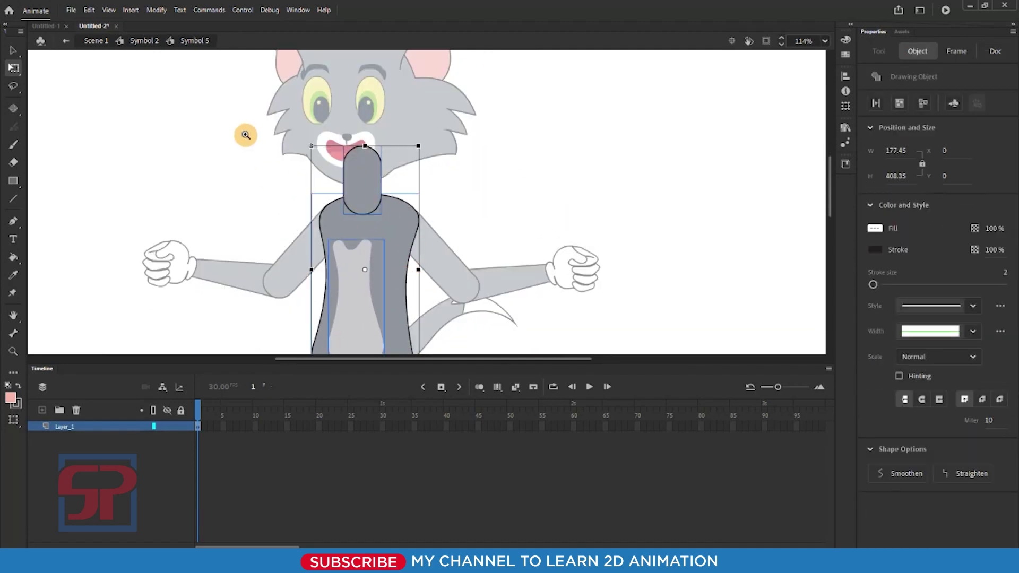
Erase the neck's curved lower outline where it overlaps the torso, and return to the full-body symbol.
scroll(449, 257, up, 4)
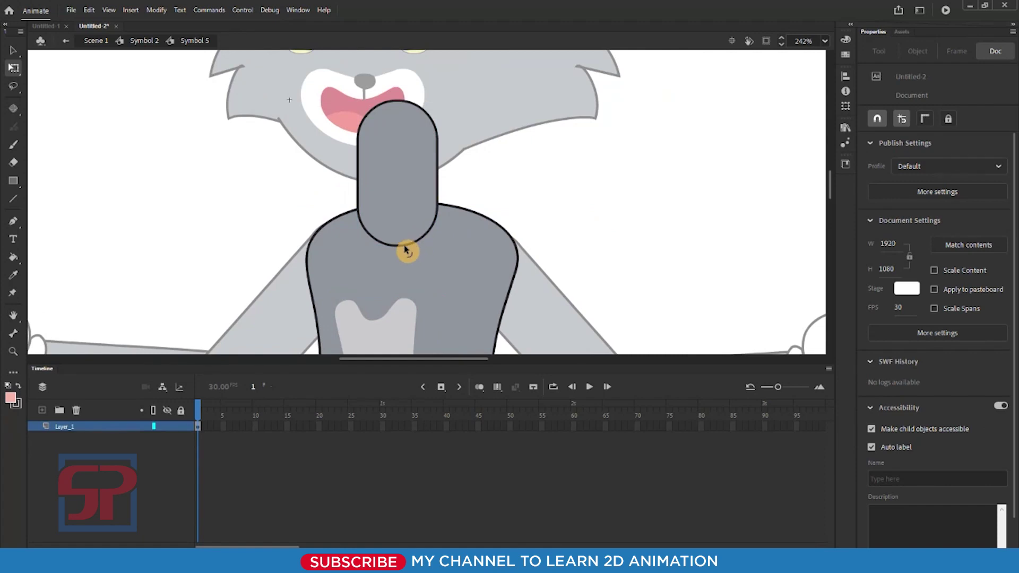
double_click(405, 248)
drag(298, 179, 519, 301)
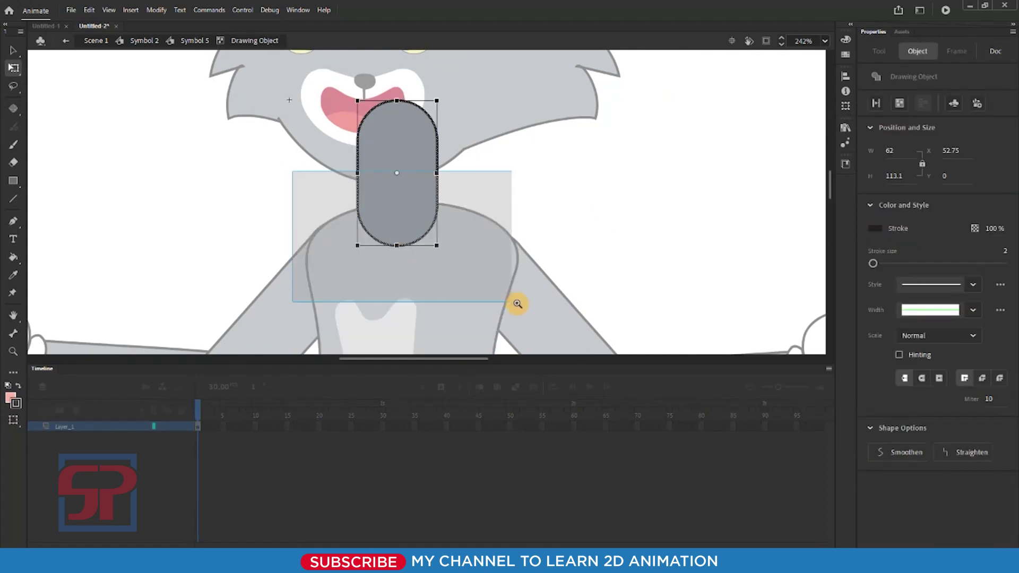
click(17, 166)
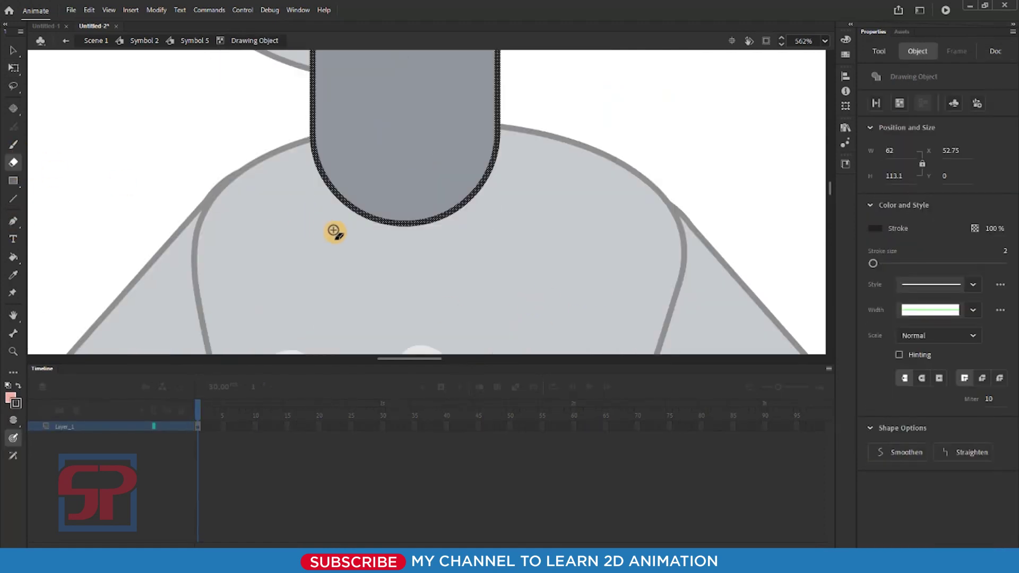
mouse_move(393, 217)
mouse_down()
mouse_move(347, 213)
mouse_move(402, 226)
mouse_move(453, 210)
mouse_move(483, 166)
mouse_move(413, 220)
mouse_move(357, 208)
mouse_move(327, 176)
mouse_move(418, 189)
mouse_move(489, 171)
mouse_move(492, 159)
mouse_move(382, 200)
mouse_move(335, 188)
mouse_move(321, 165)
mouse_move(348, 233)
mouse_up()
click(12, 50)
click(13, 68)
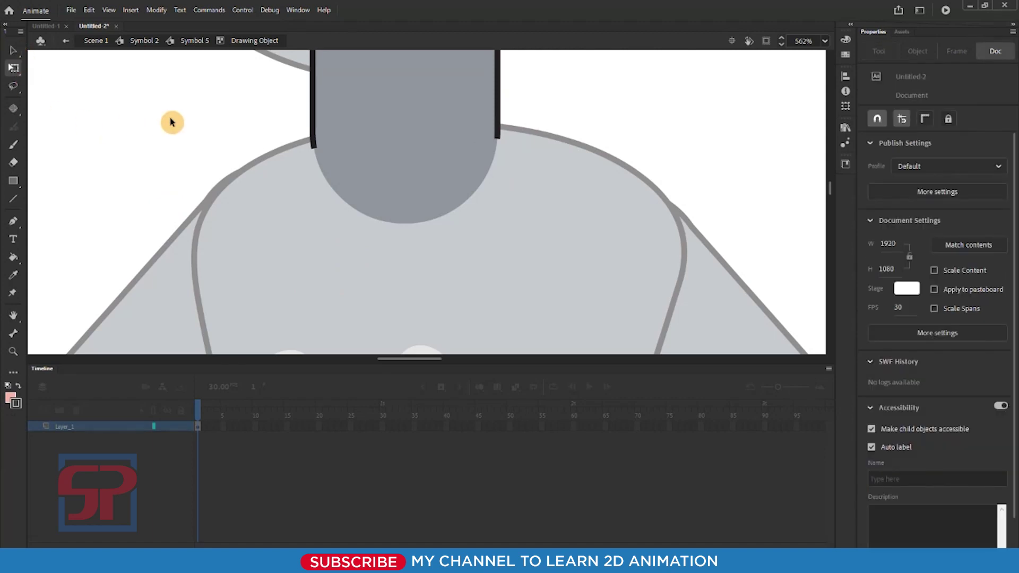
double_click(170, 119)
key(ctrl+minus)
key(ctrl+minus)
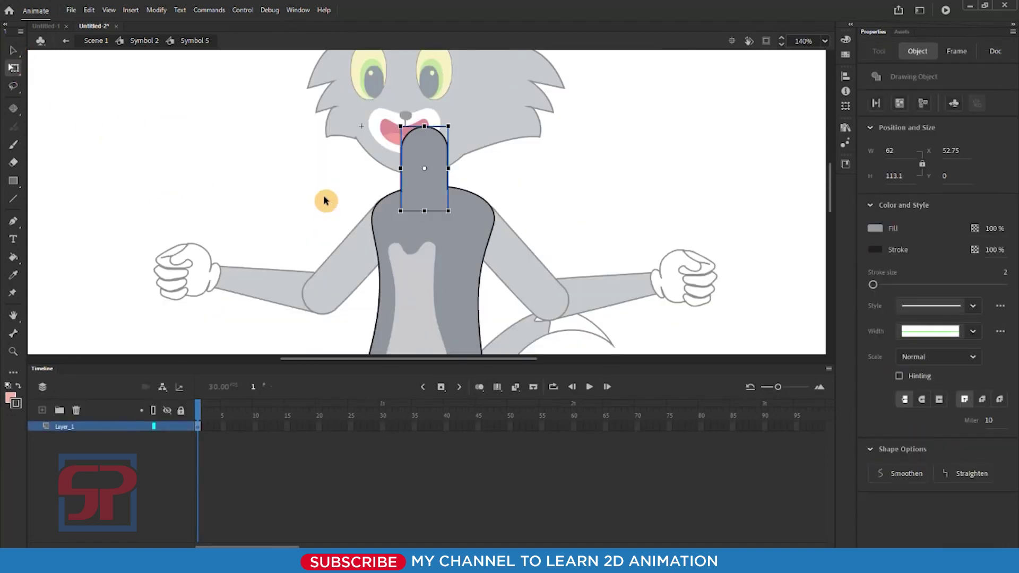
click(626, 198)
double_click(608, 187)
click(602, 222)
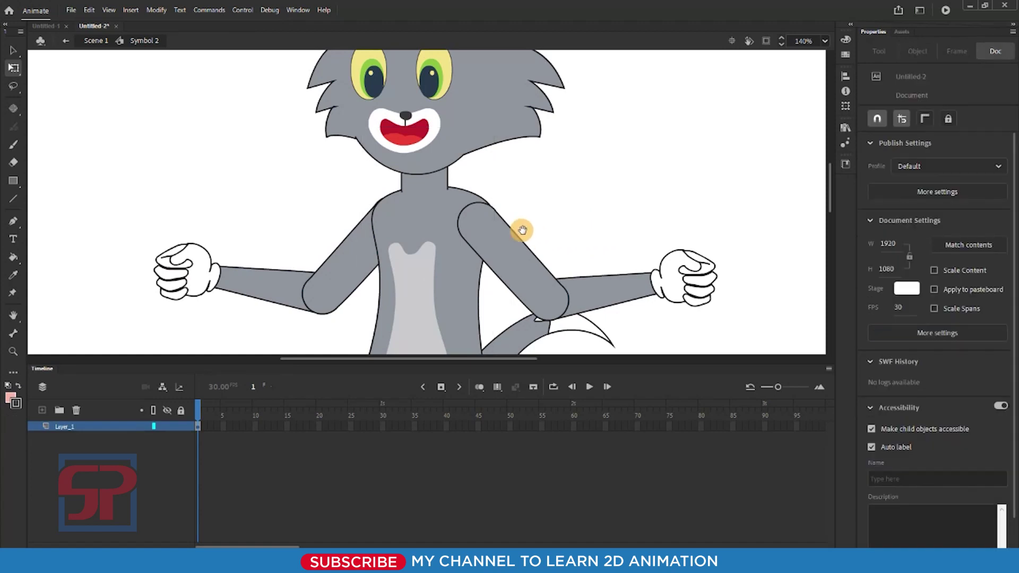
Open the tail-side arm symbol and examine the upper arm, forearm and hand pieces inside its group.
drag(522, 230, 432, 229)
click(444, 206)
key(ctrl+z)
double_click(435, 198)
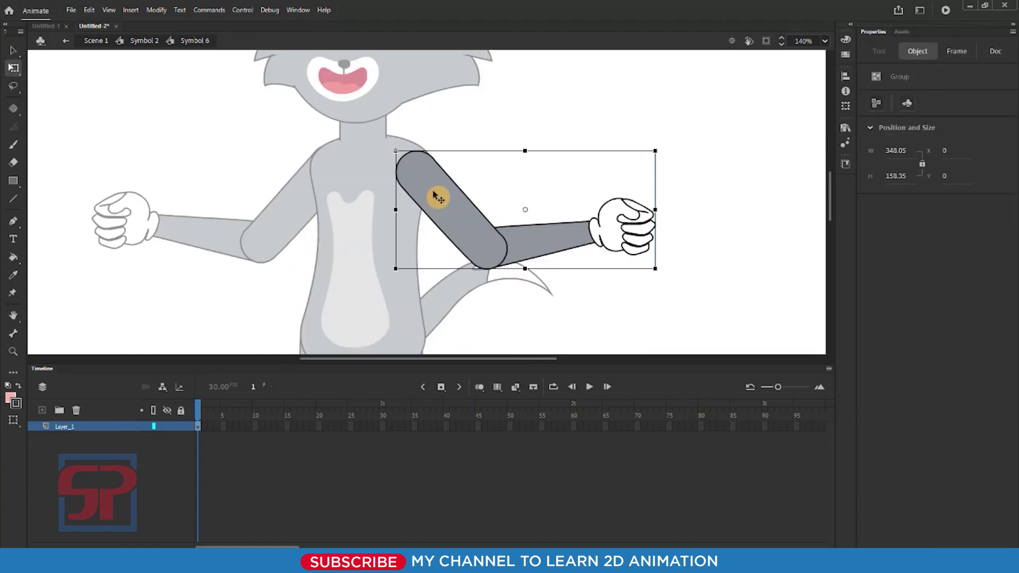
drag(340, 110, 640, 324)
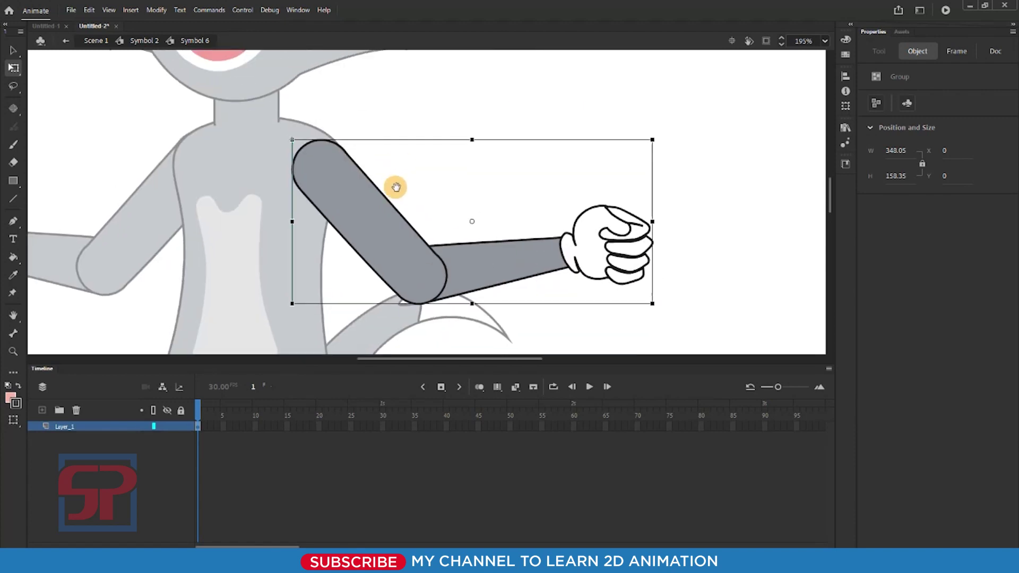
double_click(319, 161)
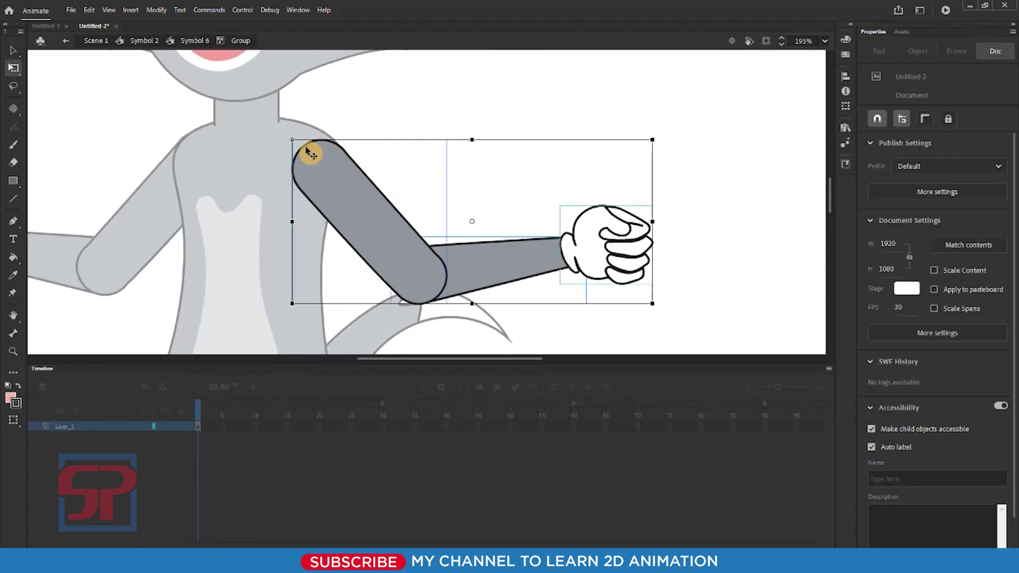
click(308, 154)
click(521, 169)
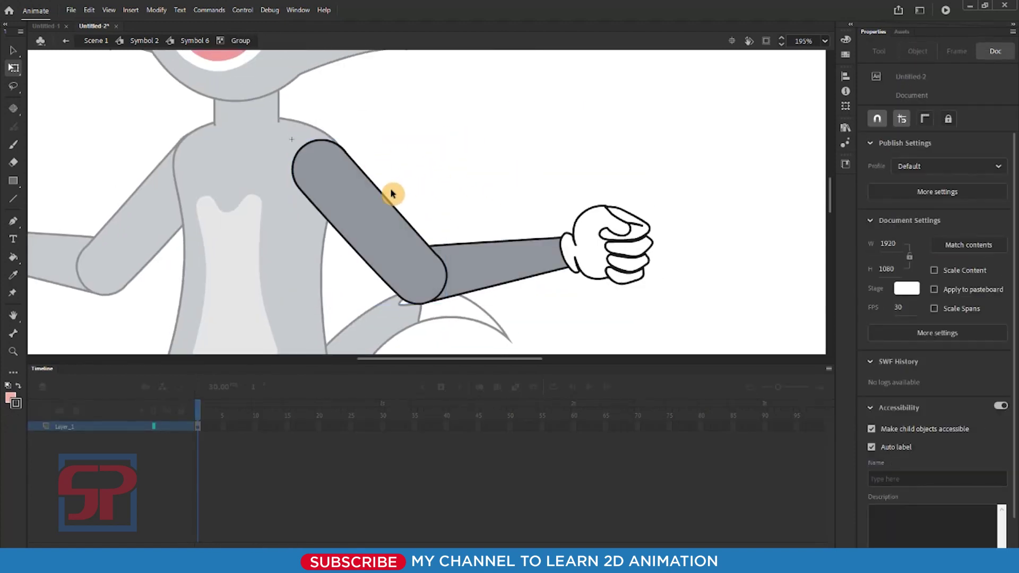
double_click(432, 173)
key(ctrl+minus)
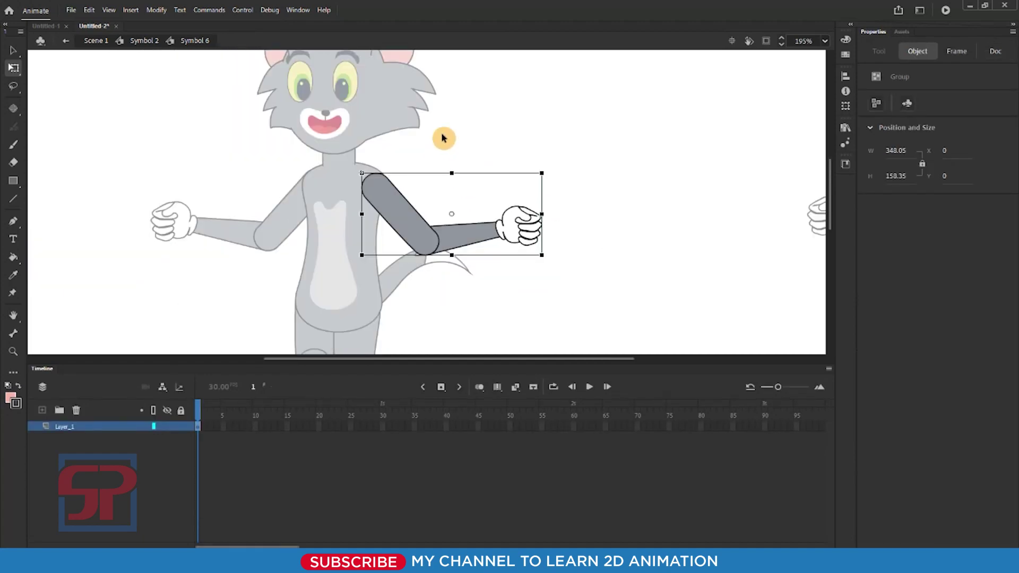
Examine the tail-side arm's grouped upper arm, forearm and hand up close.
click(510, 160)
click(506, 233)
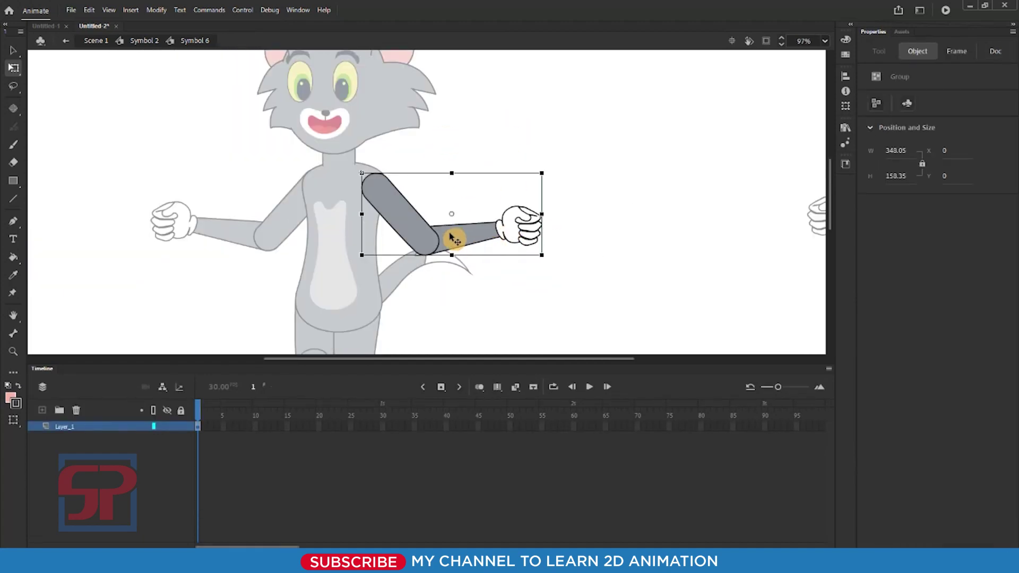
drag(477, 243, 446, 212)
drag(223, 92, 512, 257)
drag(499, 258, 443, 237)
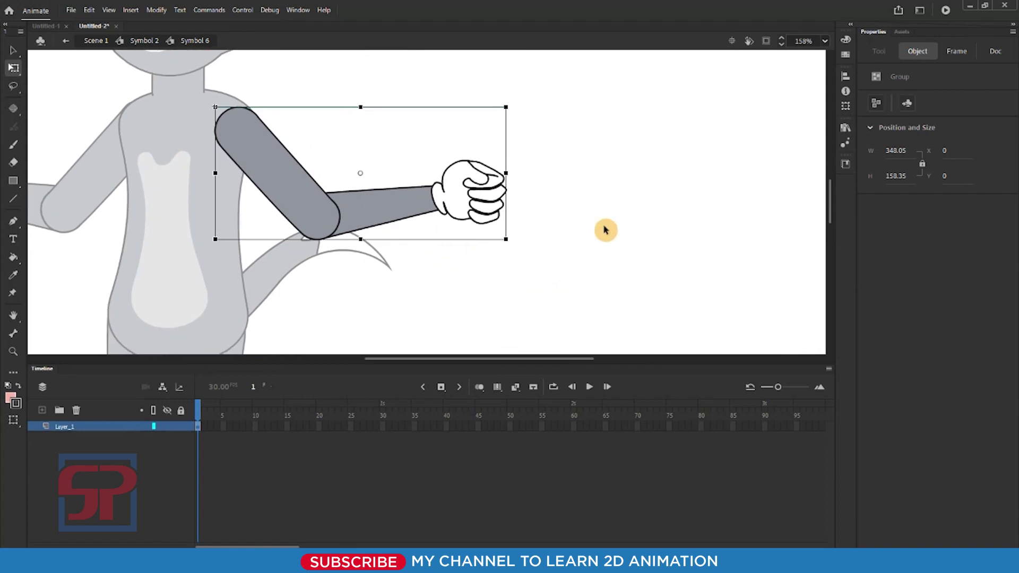
click(608, 227)
click(485, 192)
mouse_move(485, 200)
mouse_down()
mouse_move(494, 154)
mouse_move(480, 203)
mouse_up()
click(287, 185)
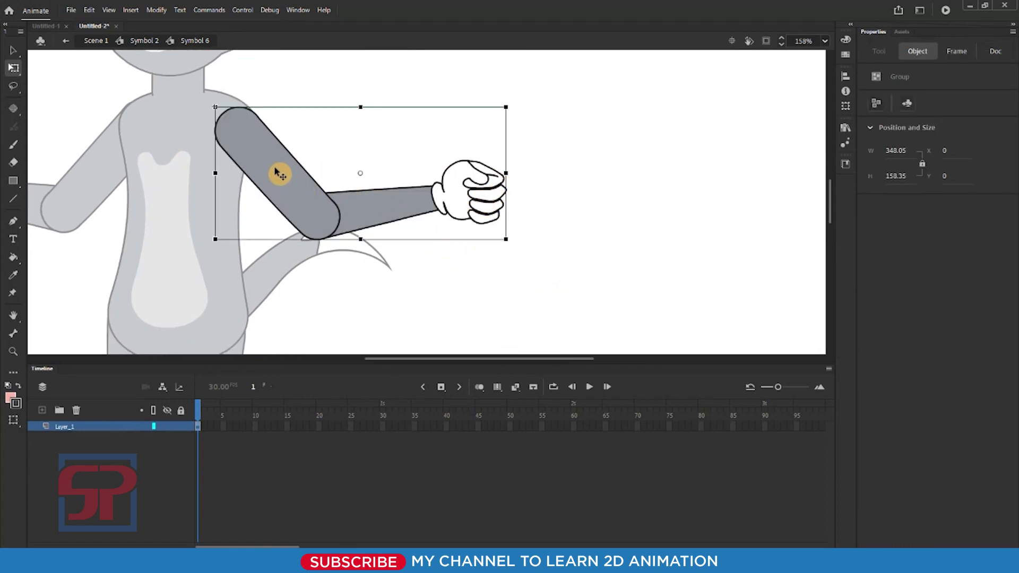
click(425, 155)
Cut the forearm and hand out of the arm group and paste them in place on a new layer.
click(438, 203)
double_click(440, 205)
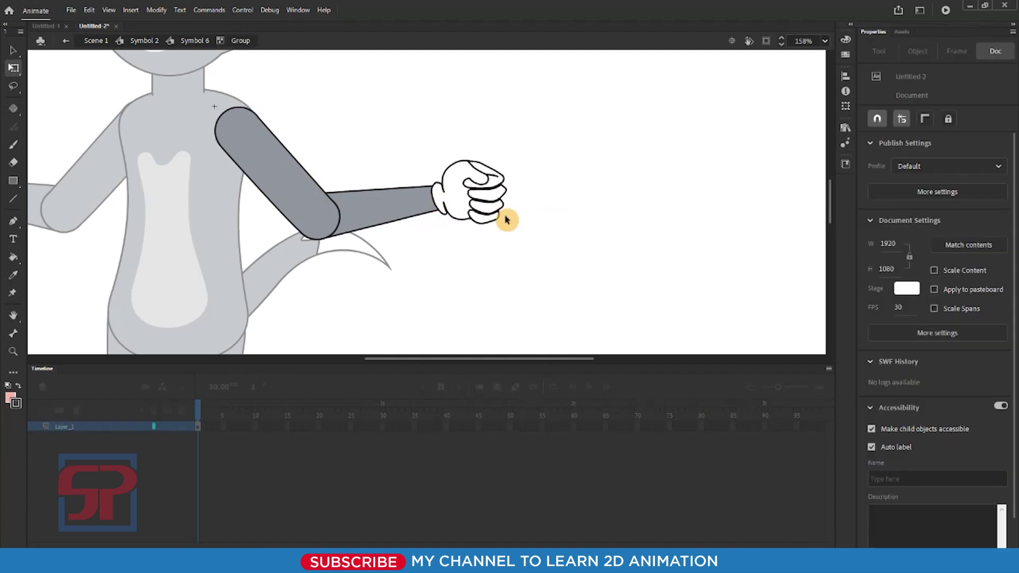
click(506, 219)
key(Delete)
double_click(539, 228)
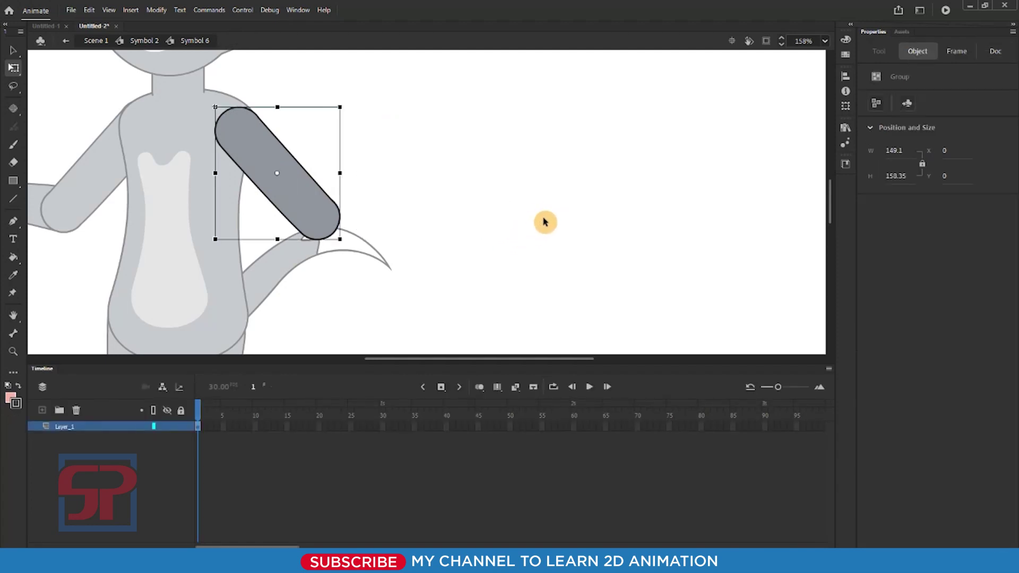
click(42, 412)
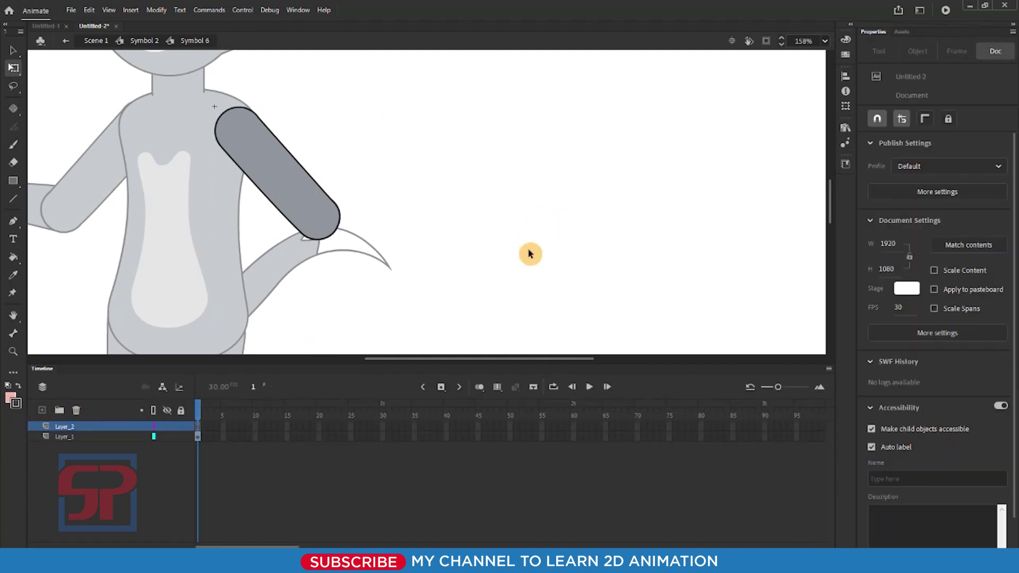
key(ctrl+shift+v)
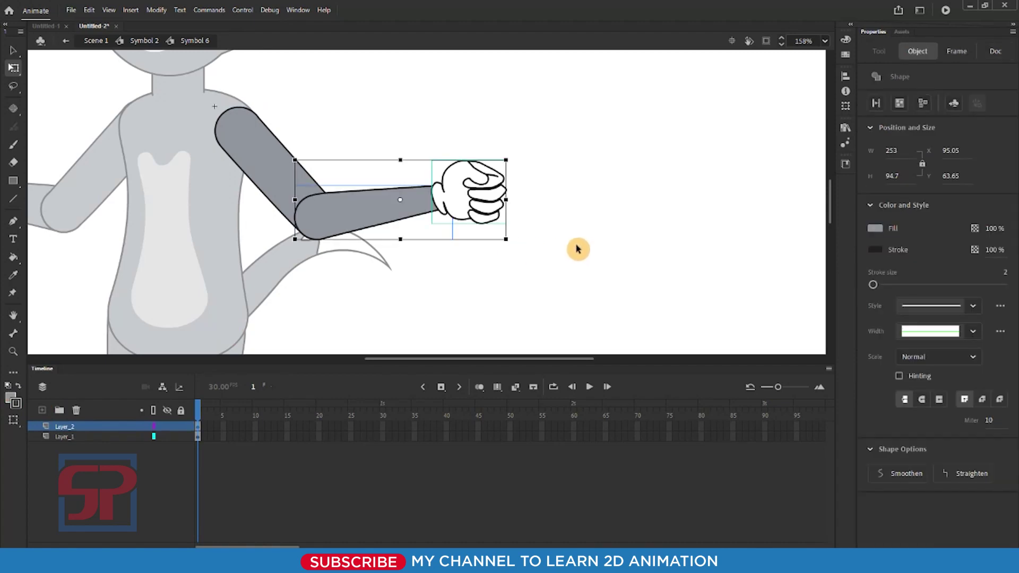
Move the hand off the forearm's layer onto its own new layer above, pasted in place.
click(575, 249)
click(489, 207)
key(ctrl+x)
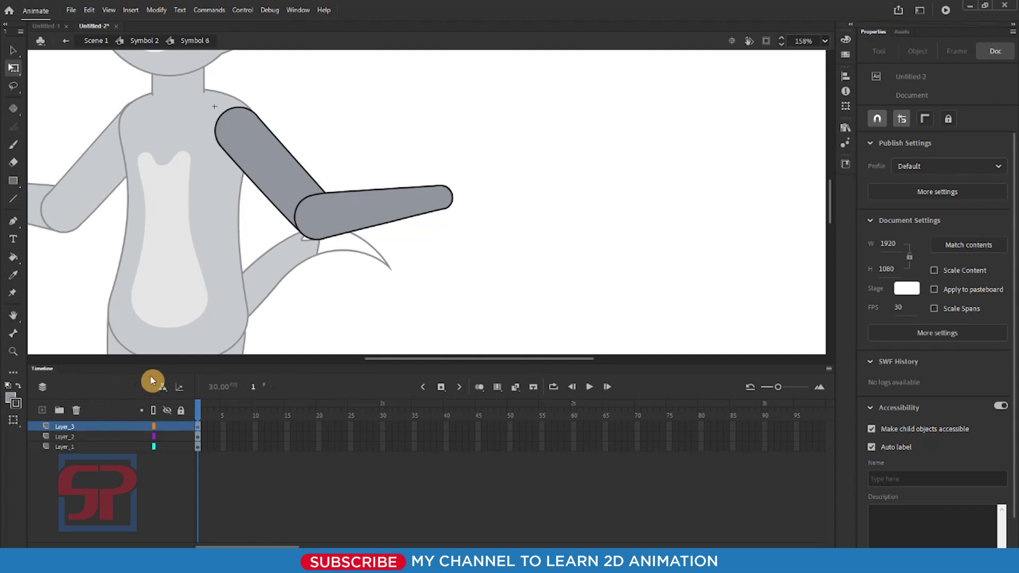
key(ctrl+shift+v)
click(552, 211)
Convert the hand, the forearm and the upper arm each into a separate graphic symbol.
click(502, 211)
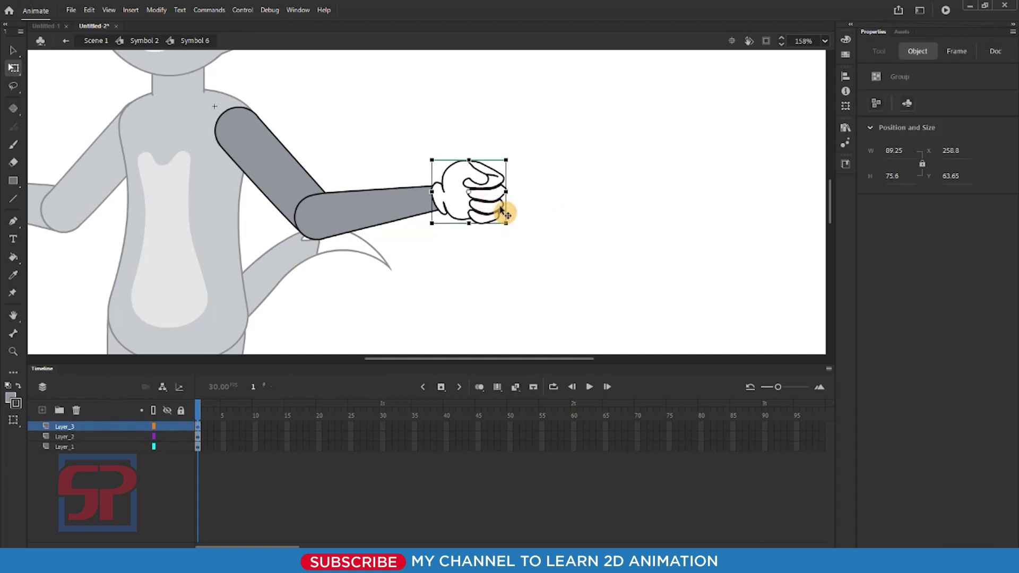
key(F8)
click(587, 100)
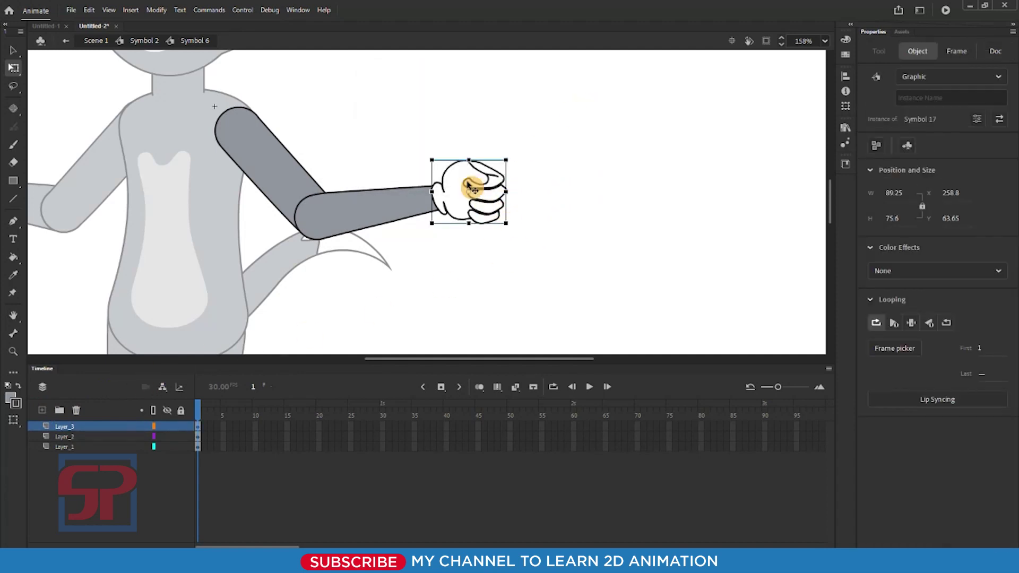
click(396, 206)
key(F8)
click(584, 97)
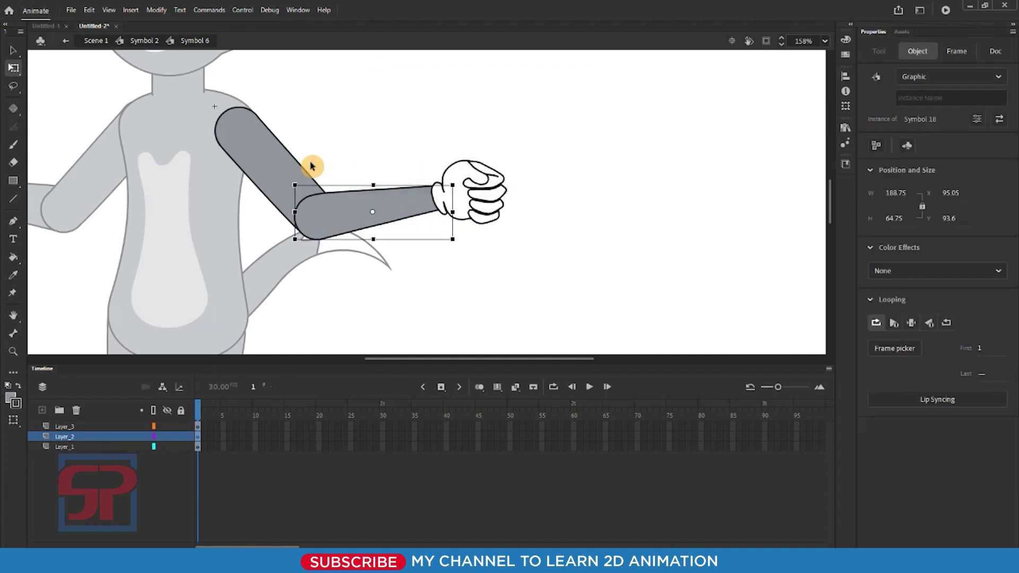
click(281, 160)
key(F8)
click(587, 102)
click(584, 212)
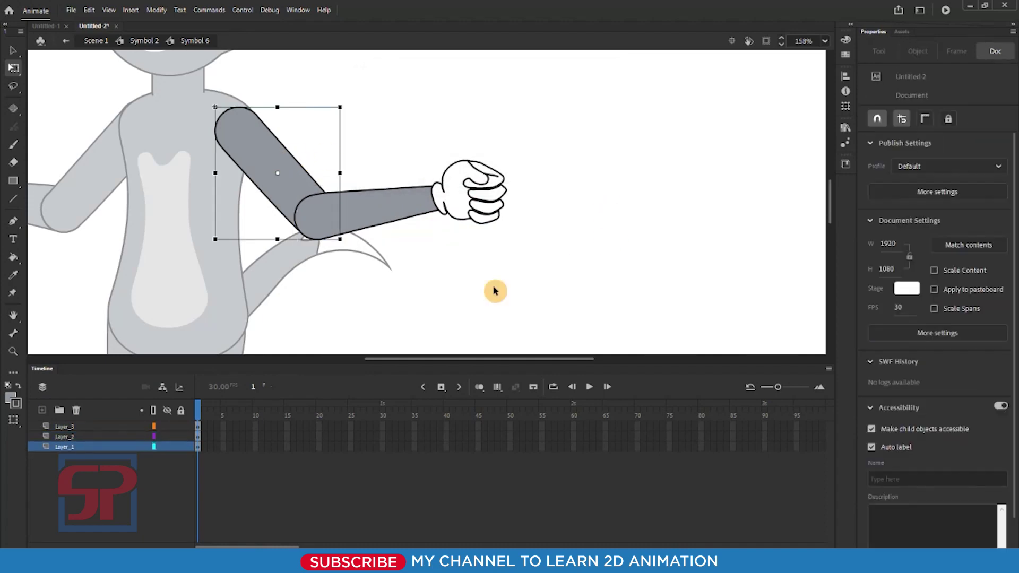
Open the upper arm symbol and go into its group down to the outline's drawing object.
click(285, 182)
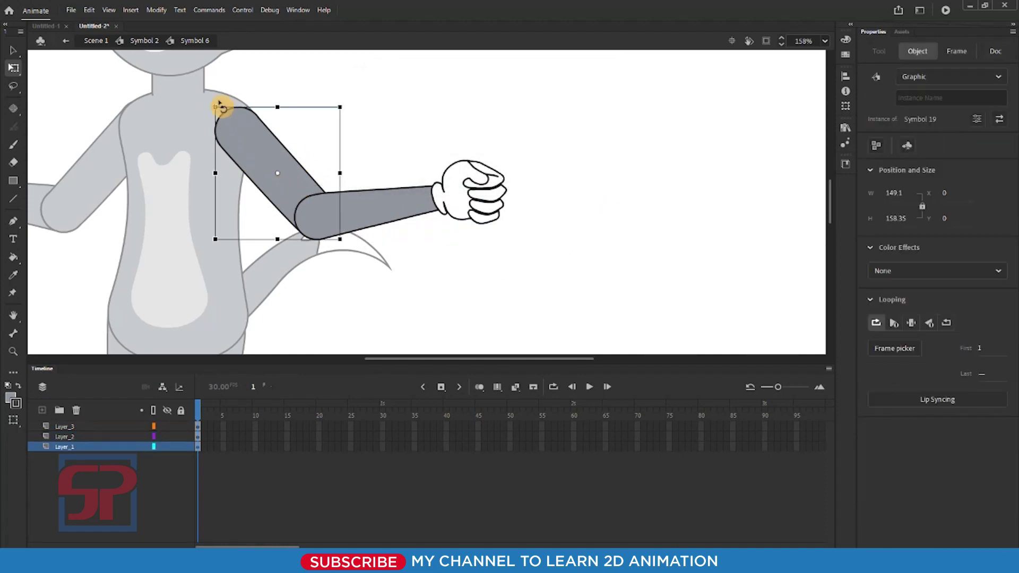
drag(100, 80, 244, 194)
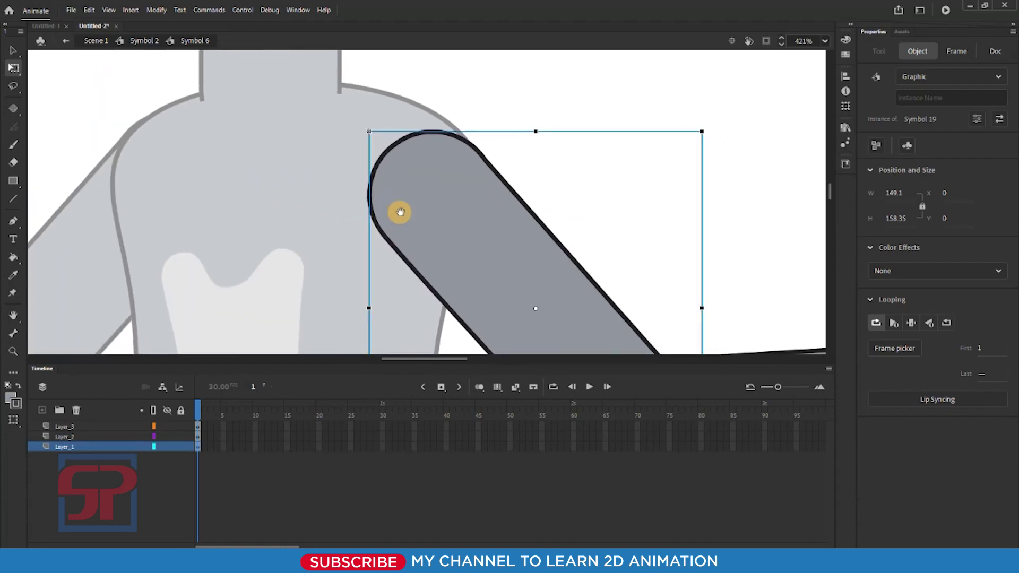
drag(400, 212, 343, 209)
double_click(436, 172)
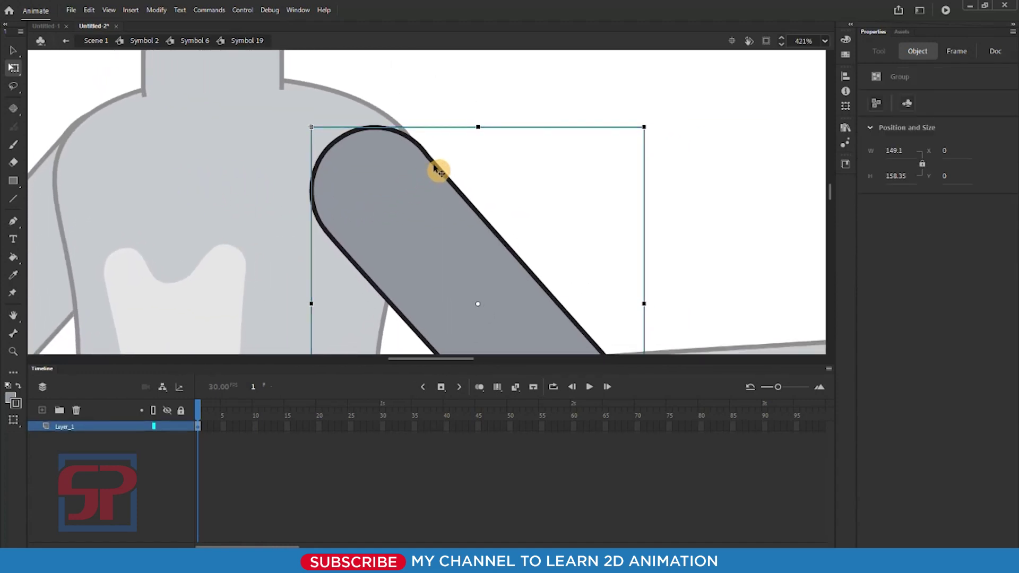
double_click(436, 172)
double_click(437, 172)
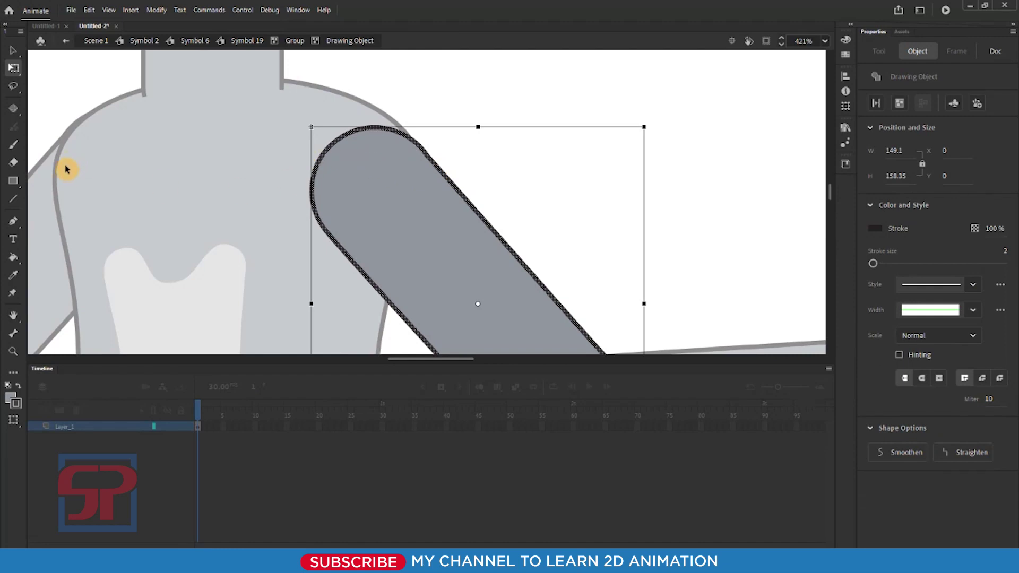
Erase the upper arm's rounded shoulder outline where it overlaps the torso, and return to the arm symbol.
click(14, 163)
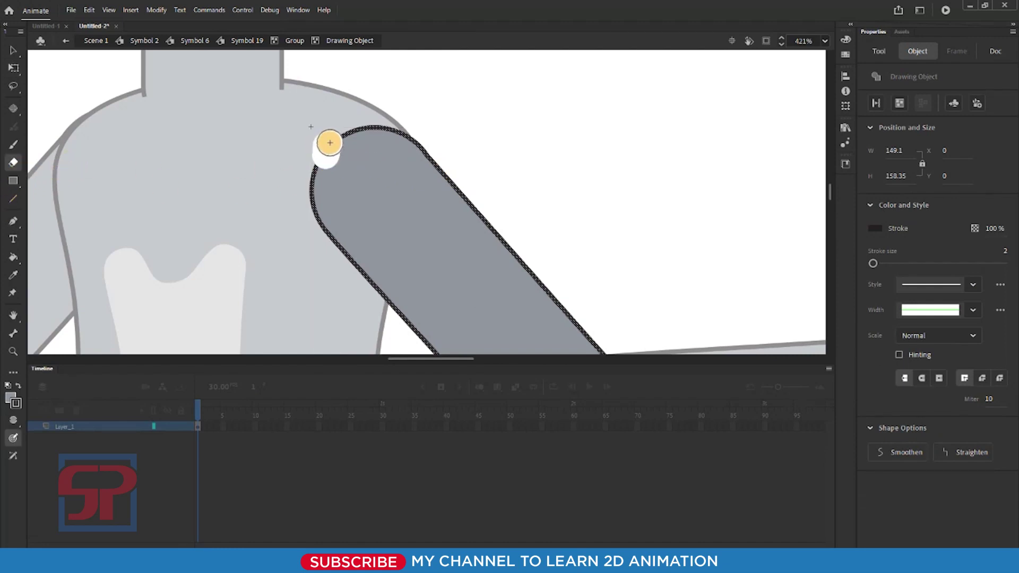
mouse_move(329, 143)
mouse_down()
mouse_move(373, 133)
mouse_move(320, 166)
mouse_move(314, 185)
mouse_move(344, 259)
mouse_up()
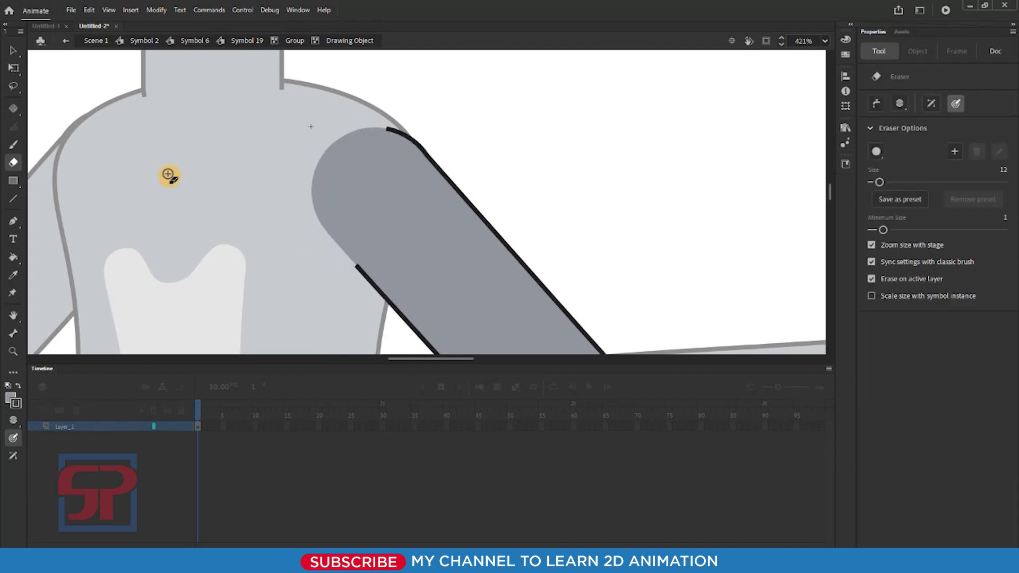
drag(367, 127, 404, 142)
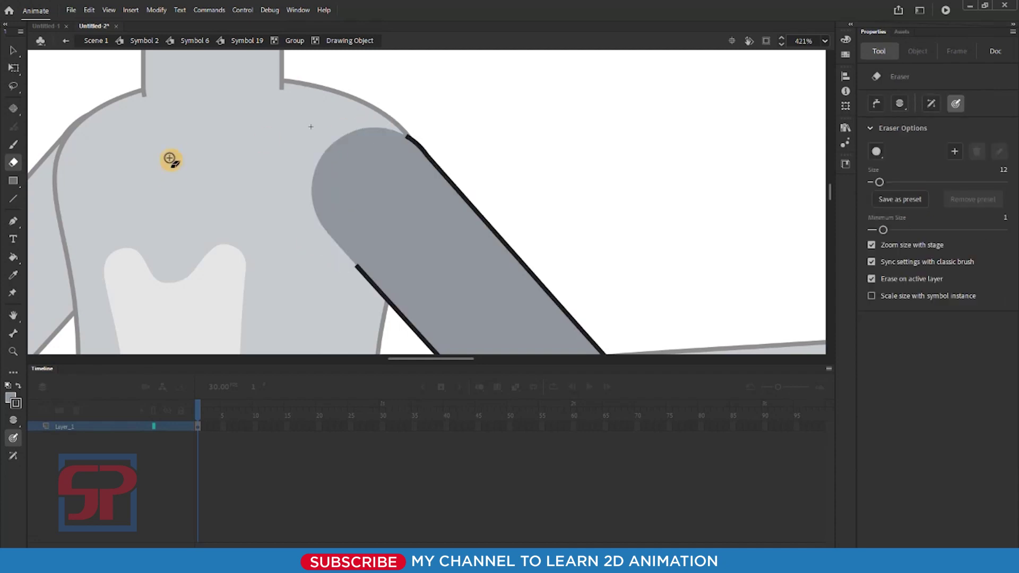
click(14, 68)
double_click(530, 159)
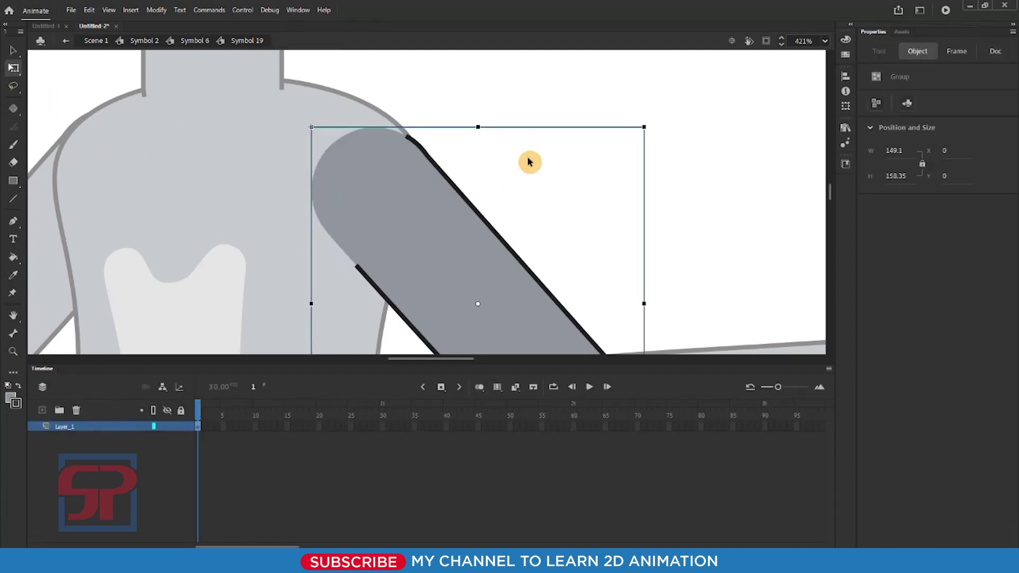
double_click(702, 163)
Open the forearm symbol and go into its outline's drawing object at the elbow.
scroll(410, 118, down, 3)
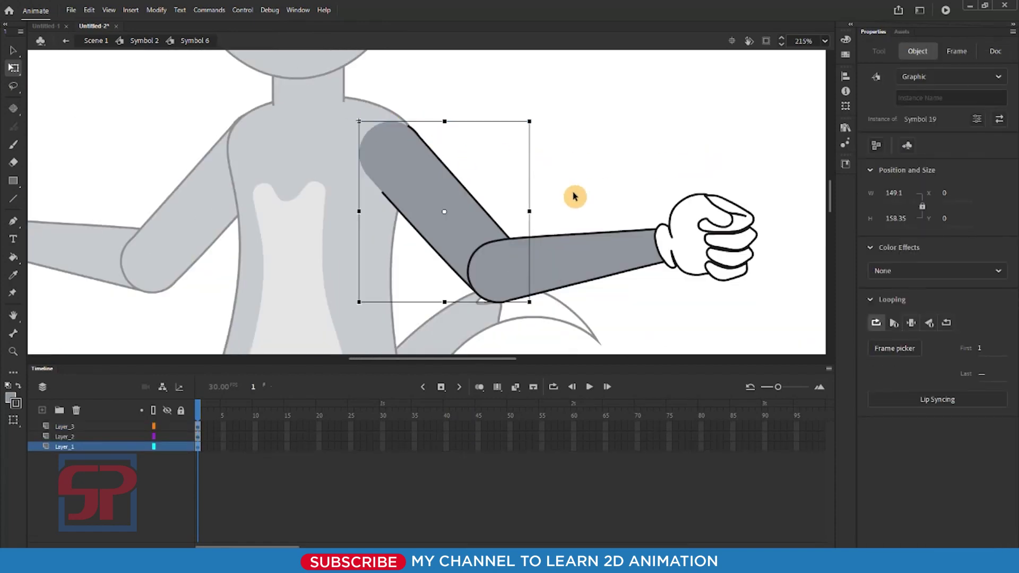
drag(574, 194, 502, 142)
drag(313, 132, 565, 321)
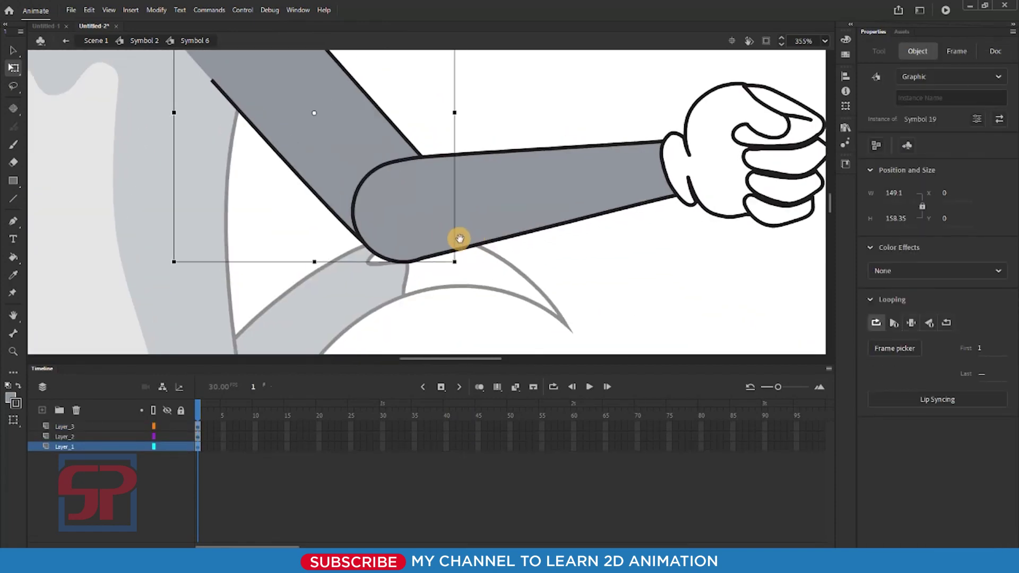
double_click(438, 166)
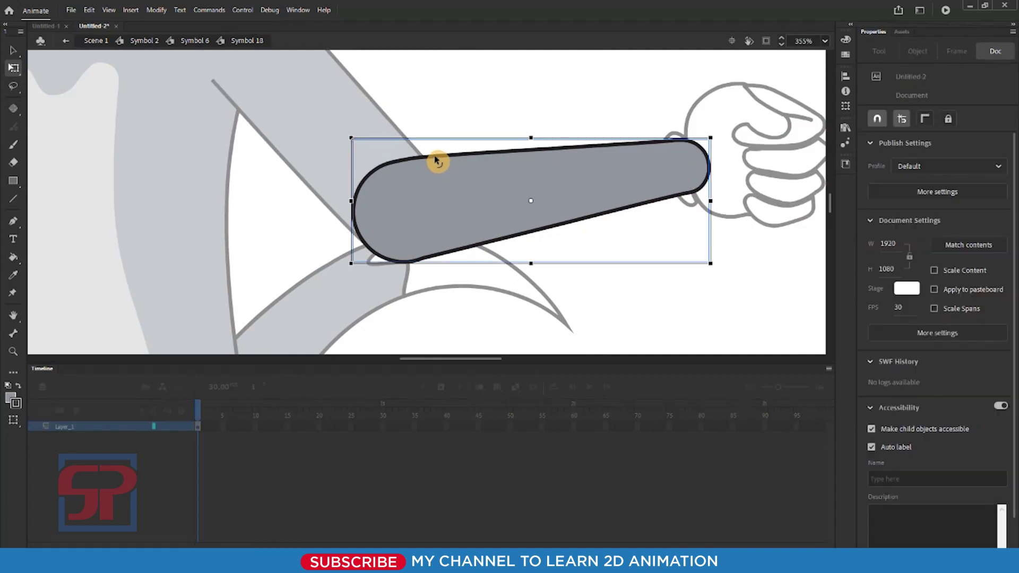
double_click(440, 163)
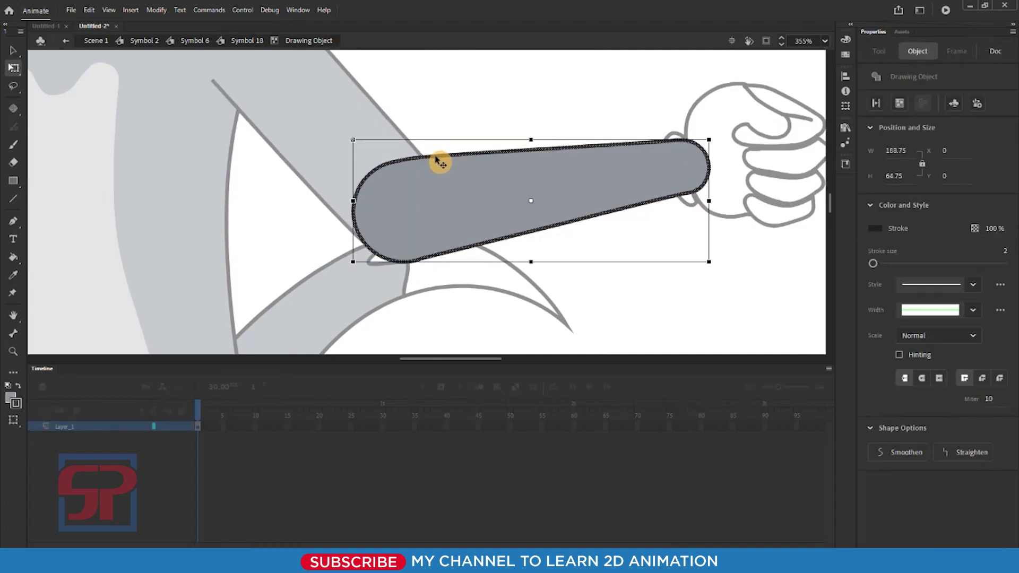
Erase the forearm's rounded elbow outline where it overlaps the upper arm, and return to the arm symbol.
click(13, 163)
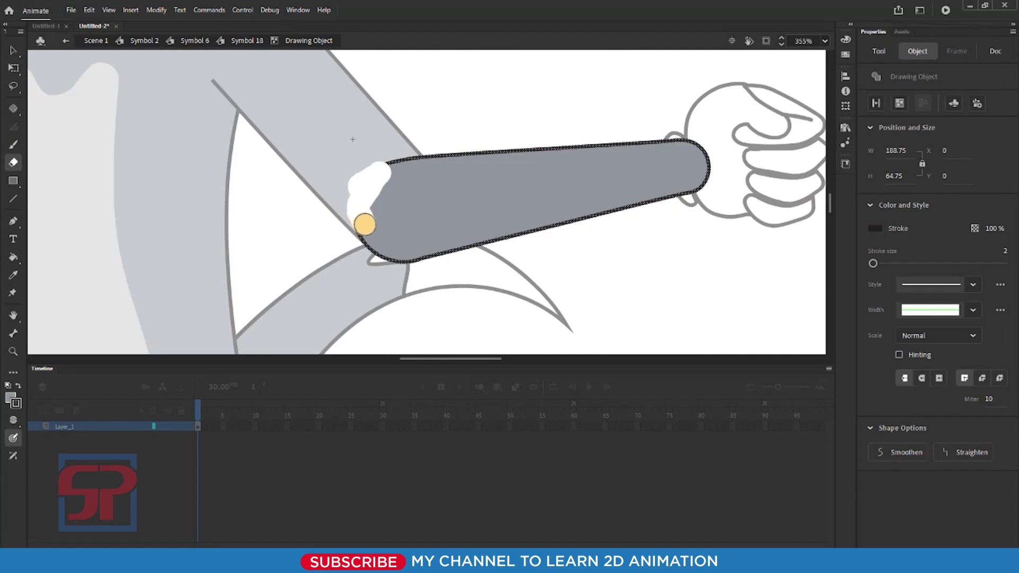
drag(365, 224, 366, 232)
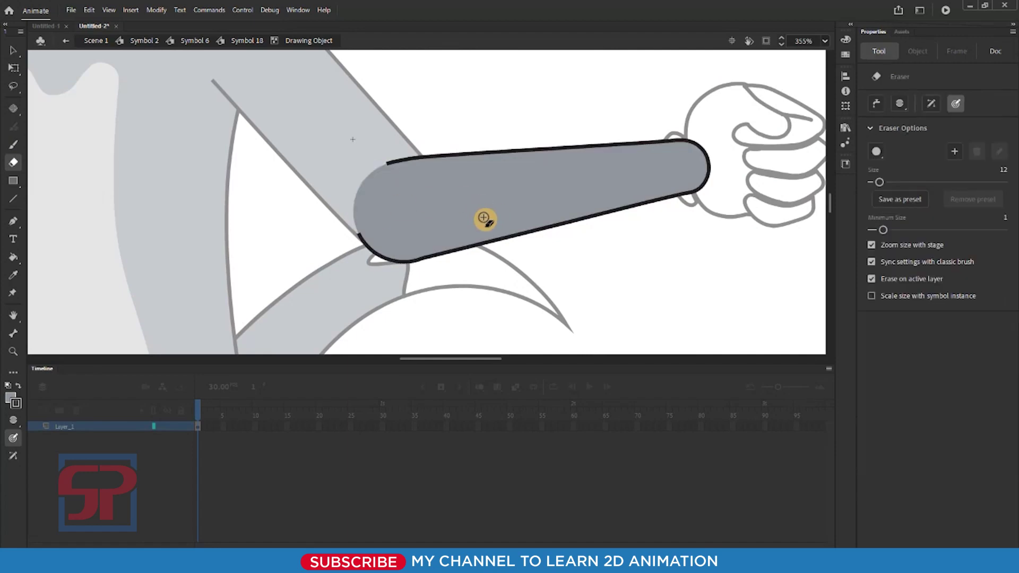
click(362, 230)
click(14, 68)
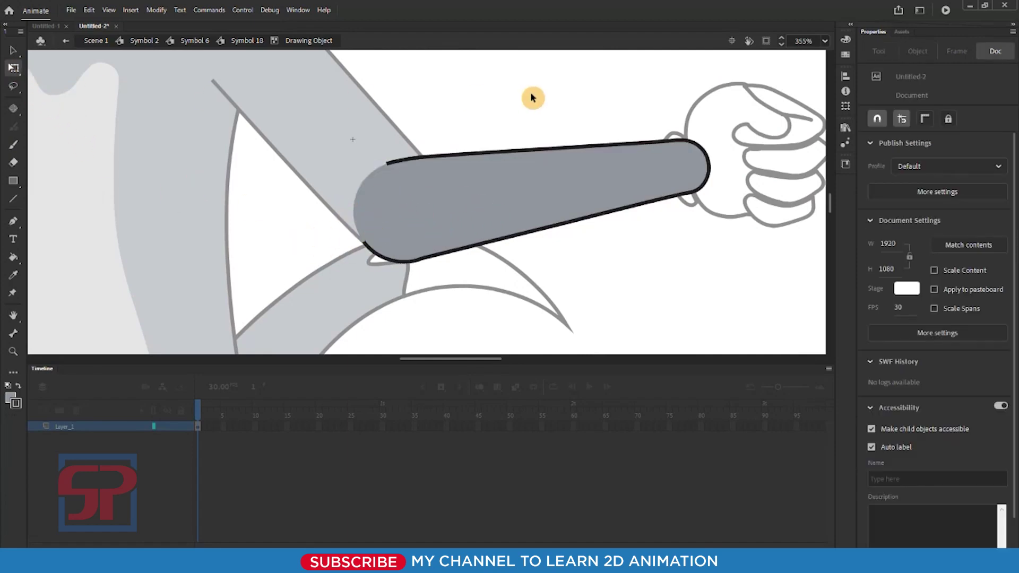
double_click(524, 105)
scroll(452, 148, down, 1)
click(501, 116)
double_click(501, 116)
scroll(441, 196, down, 2)
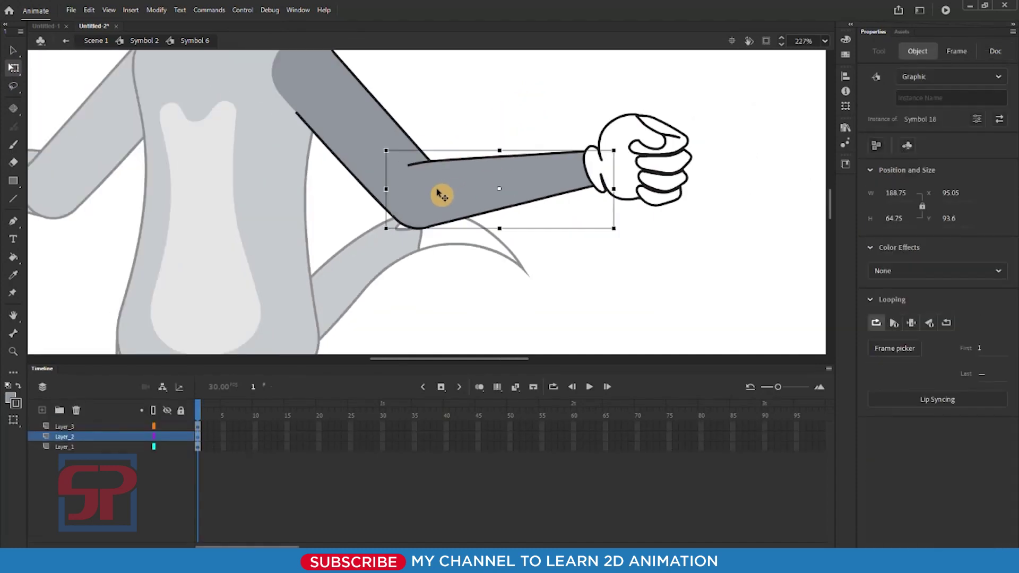
Return to the full-body symbol and examine the cleaned shoulder and elbow joints alongside the opposite arm.
click(598, 237)
scroll(421, 196, down, 3)
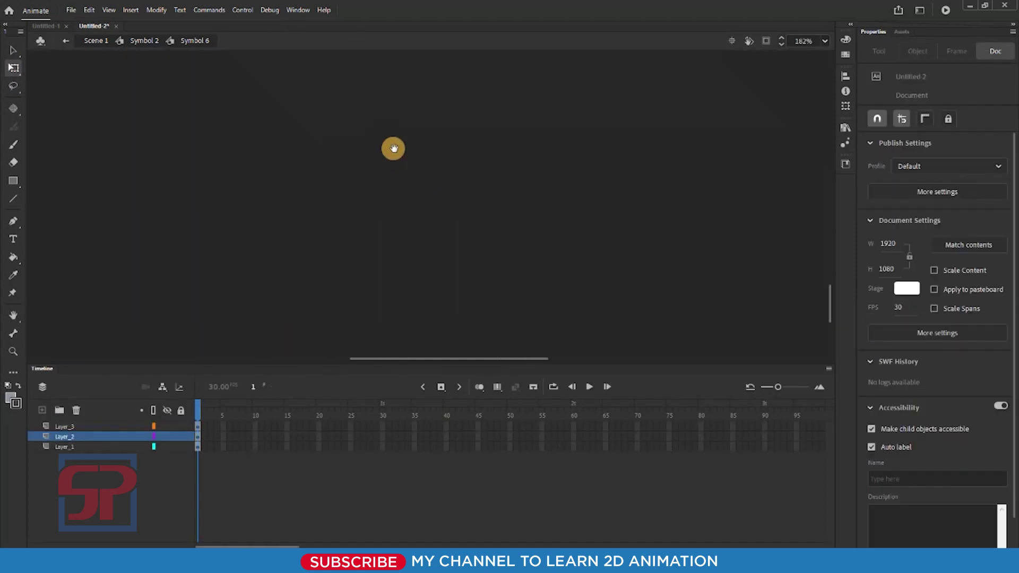
drag(393, 149, 425, 302)
drag(414, 80, 437, 272)
double_click(619, 280)
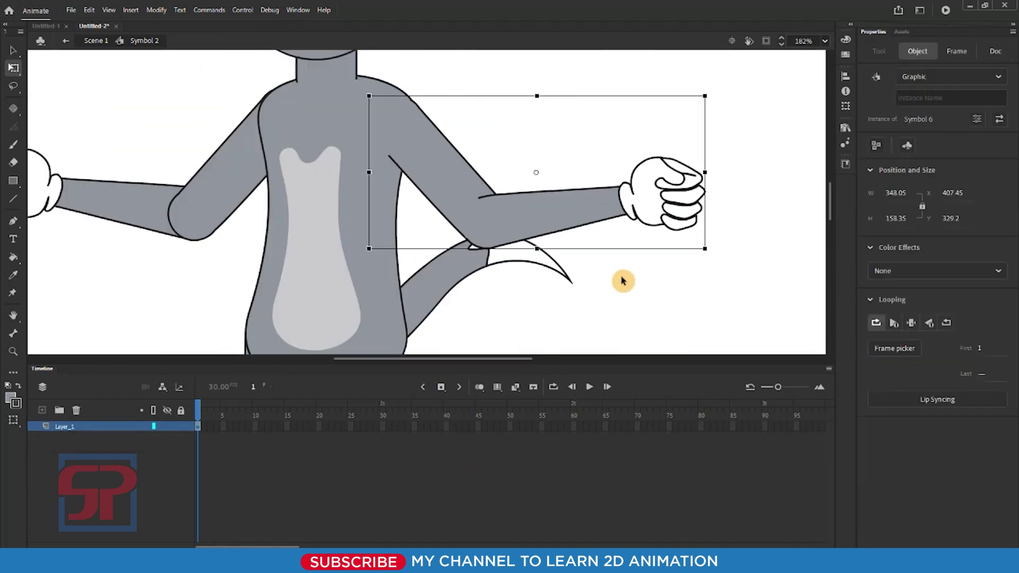
key(ctrl+minus)
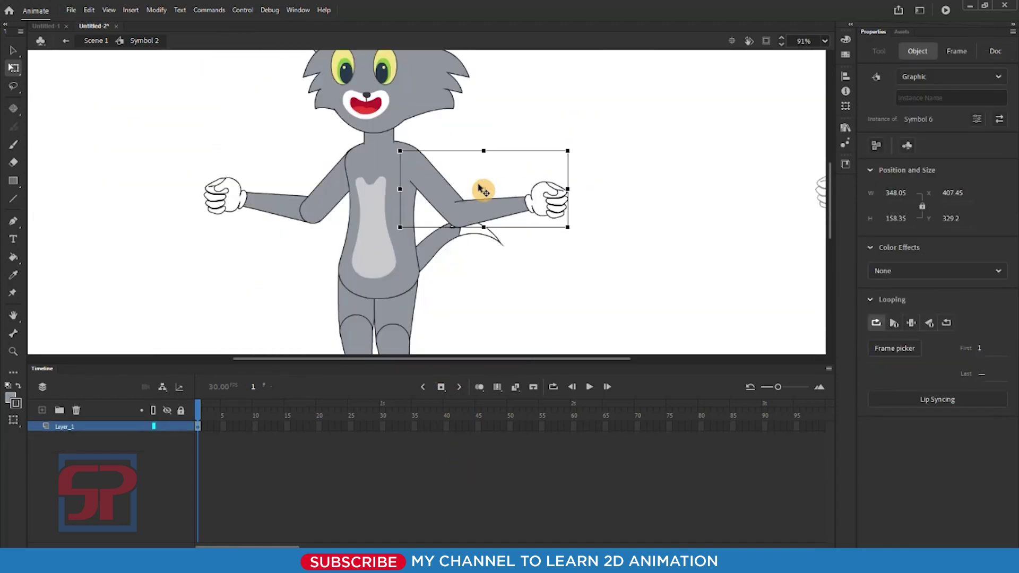
click(701, 243)
drag(387, 227, 428, 209)
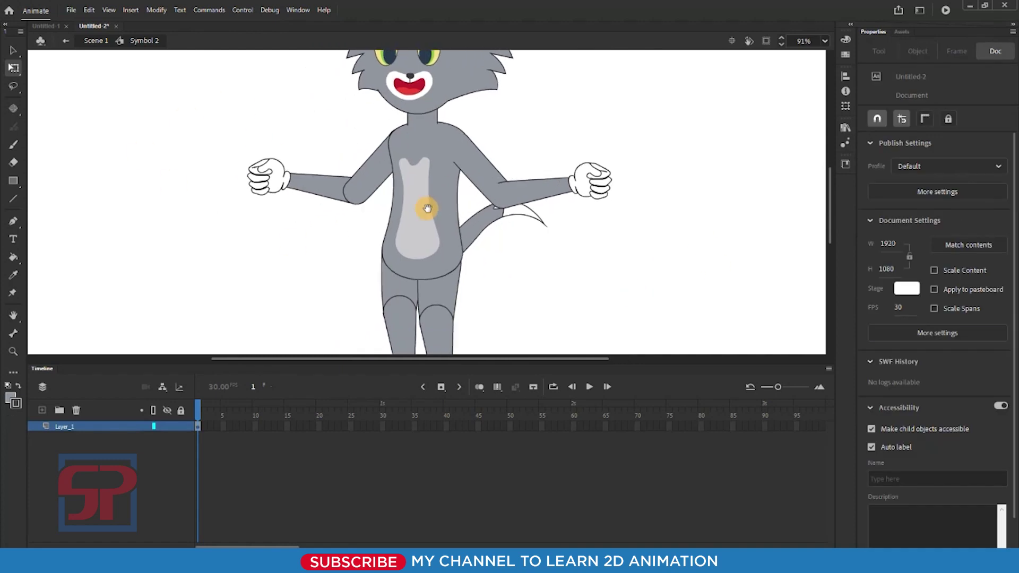
drag(219, 127, 645, 291)
drag(461, 222, 476, 282)
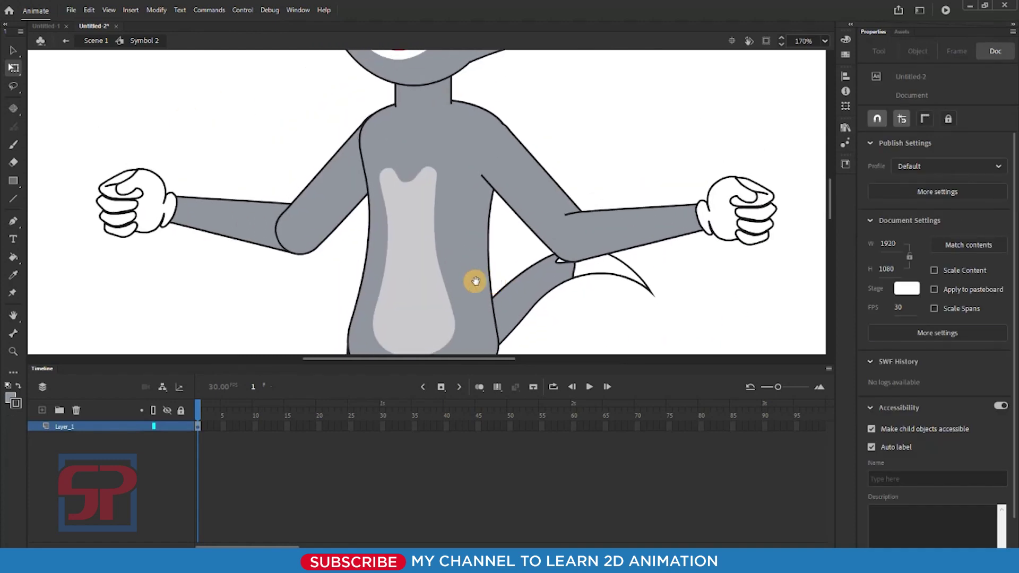
Open the torso symbol and go into its outline's drawing object at the shoulder of the uncleaned arm.
click(335, 198)
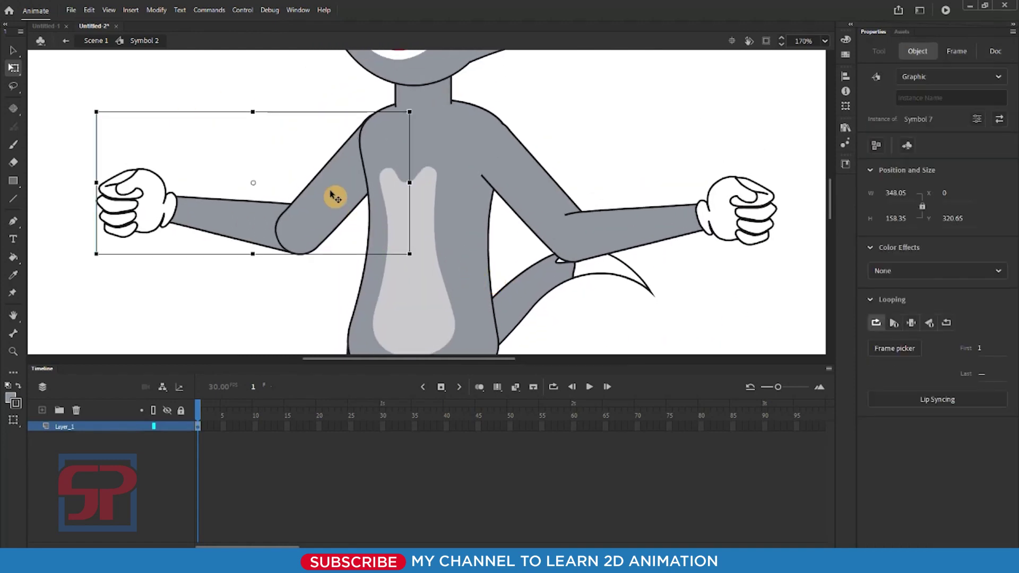
double_click(371, 163)
drag(291, 104, 484, 260)
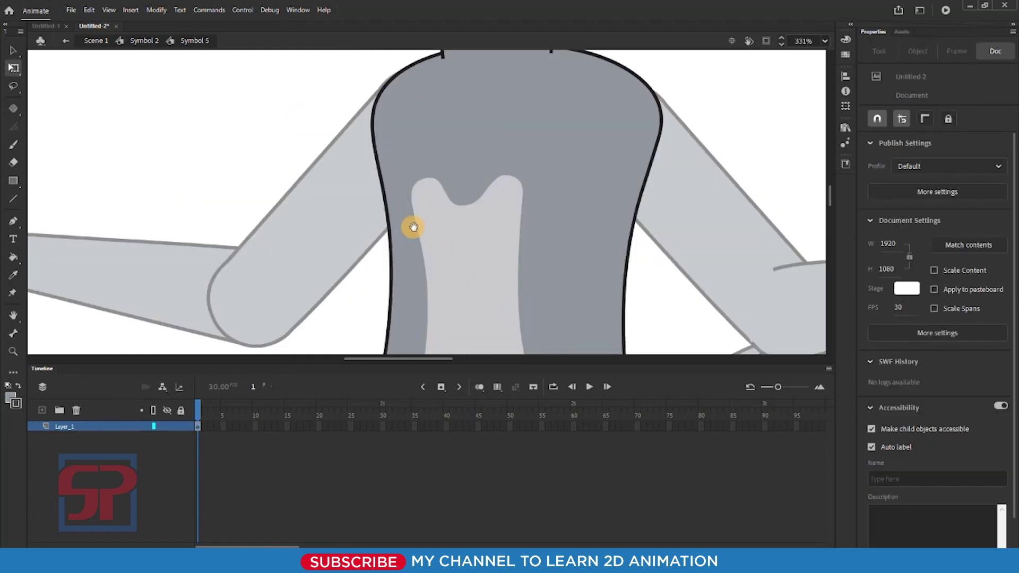
click(377, 172)
double_click(381, 171)
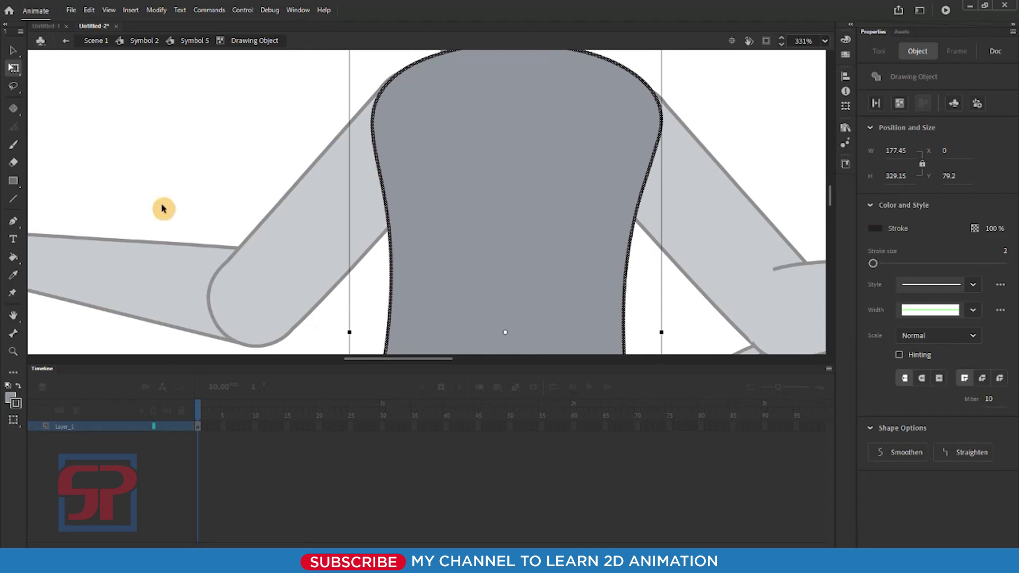
Erase the torso outline where it crosses the shoulder joint, and return to the full-body symbol.
click(13, 162)
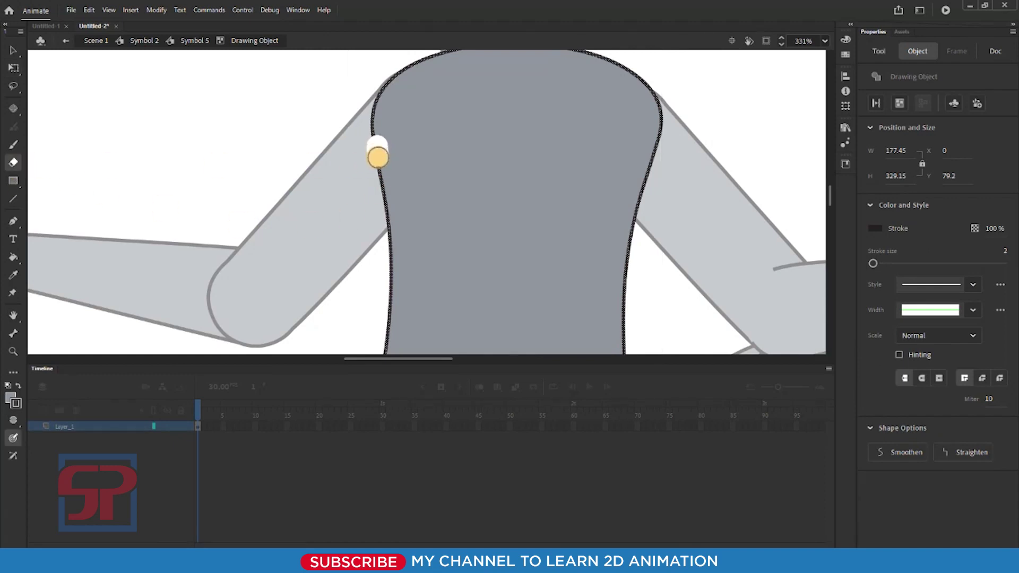
drag(383, 185, 377, 139)
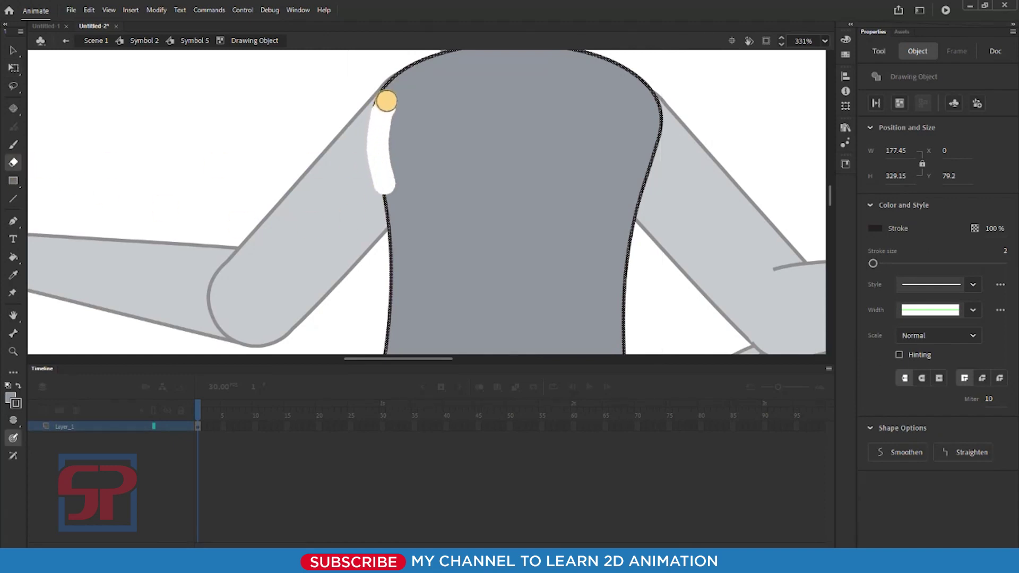
drag(386, 98, 376, 135)
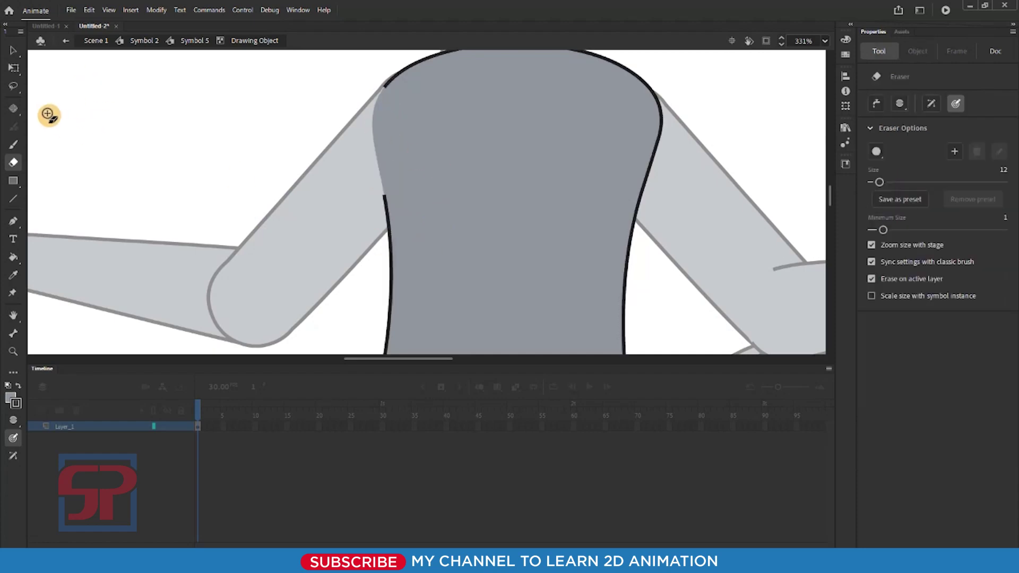
click(13, 69)
double_click(192, 87)
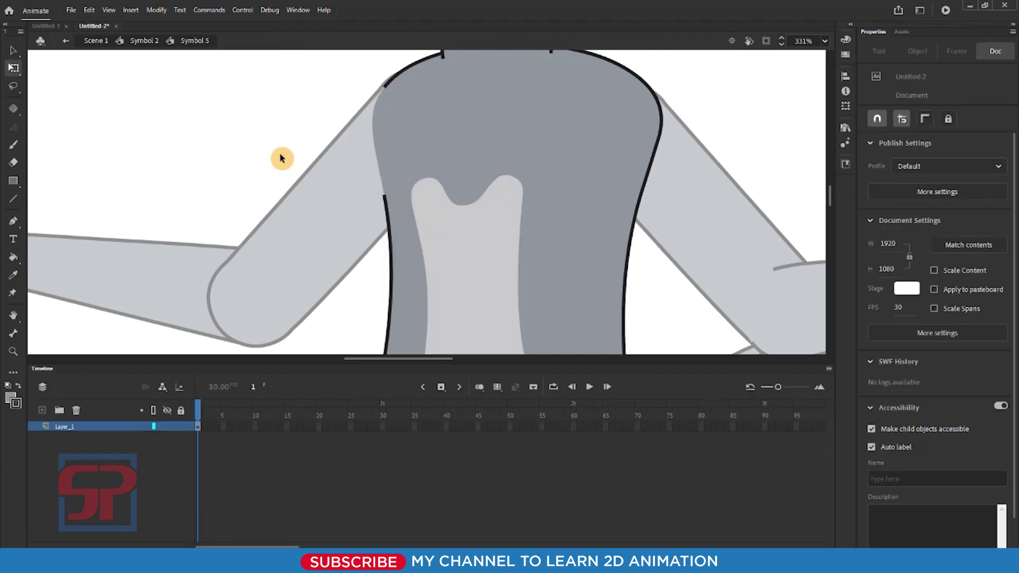
double_click(255, 121)
Examine the whole character and compare its two shoulder joints.
key(ctrl+minus)
key(ctrl+minus)
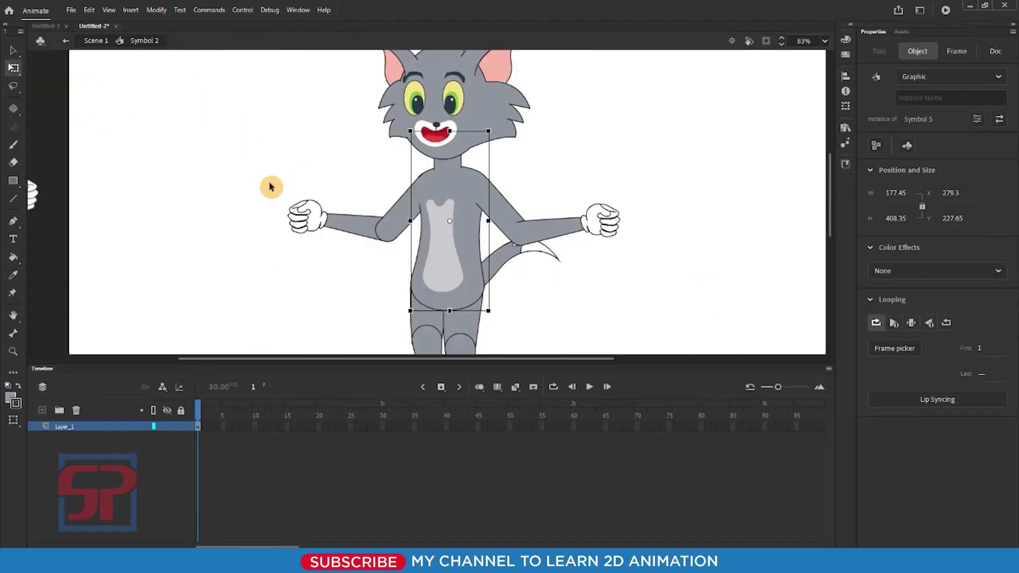
scroll(349, 157, up, 10)
scroll(606, 151, down, 5)
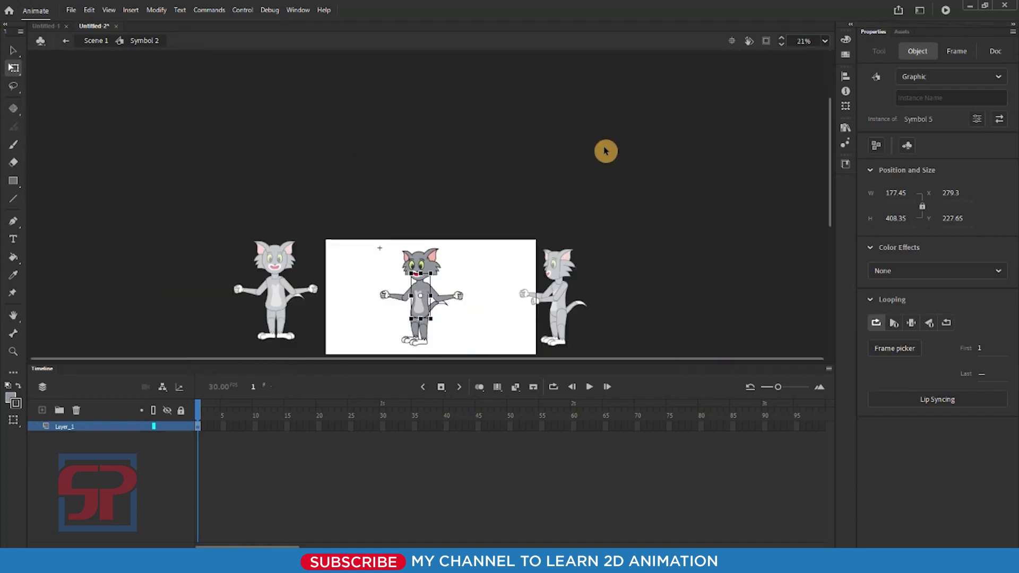
scroll(352, 237, up, 3)
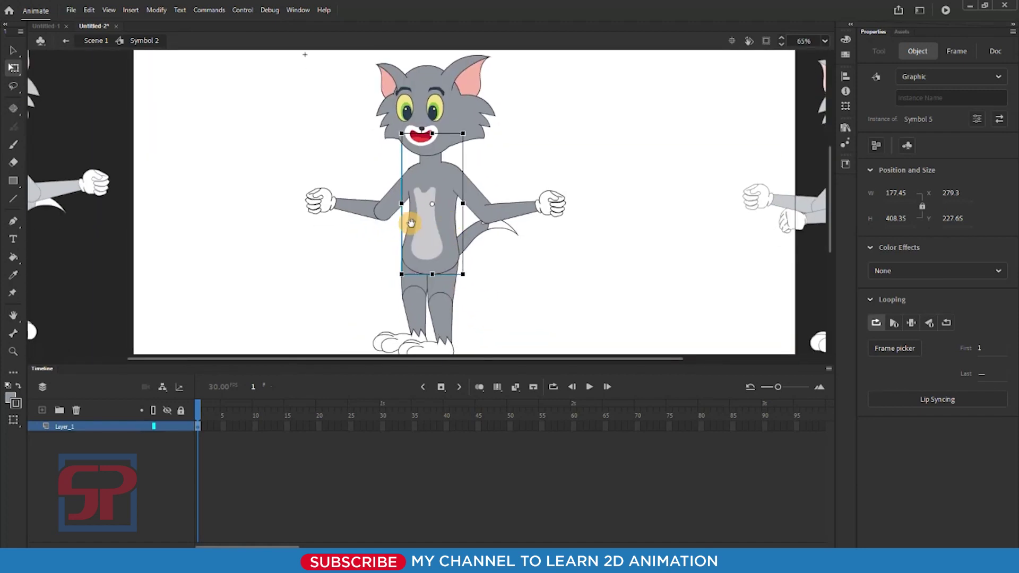
scroll(535, 279, up, 1)
drag(536, 280, 499, 262)
click(670, 262)
Open the uncleaned arm's symbol and enter the group that holds its hand, forearm and upper arm.
drag(123, 87, 479, 254)
click(383, 212)
double_click(383, 215)
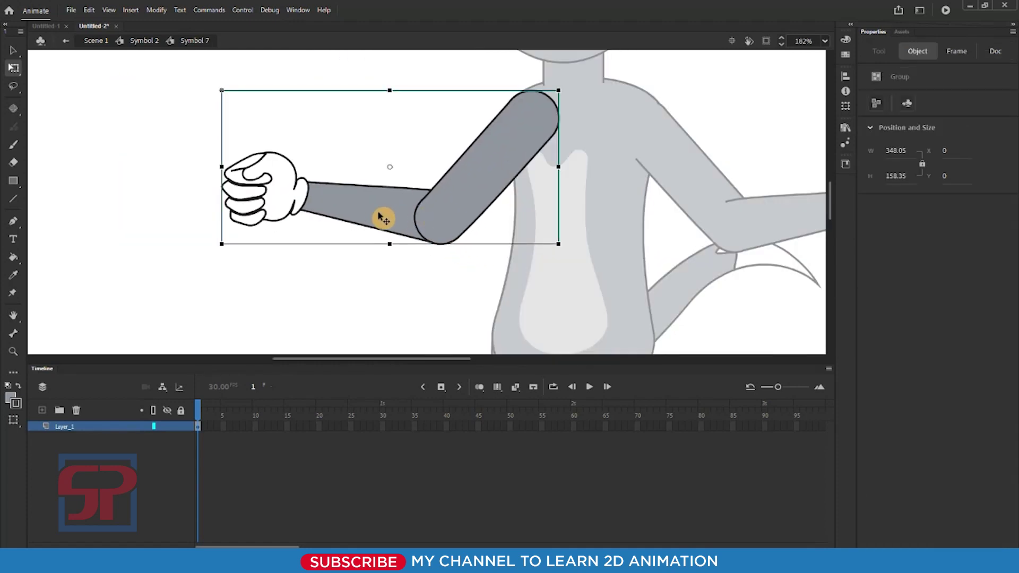
click(366, 208)
double_click(362, 202)
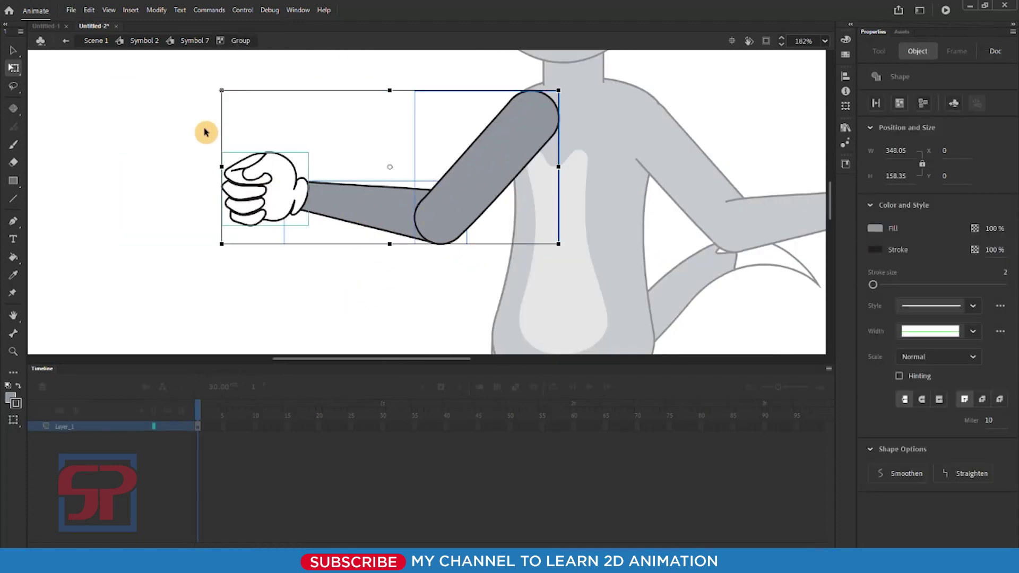
Cut the hand and forearm out of the arm group and paste them in place on a new layer of the arm symbol.
drag(153, 109, 345, 270)
key(ctrl+x)
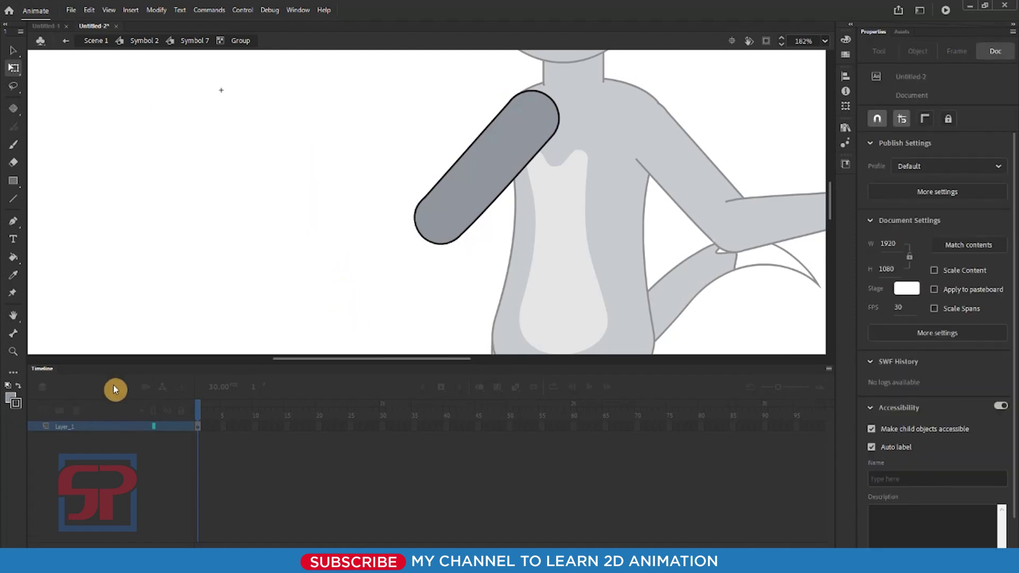
double_click(293, 278)
click(38, 431)
click(44, 413)
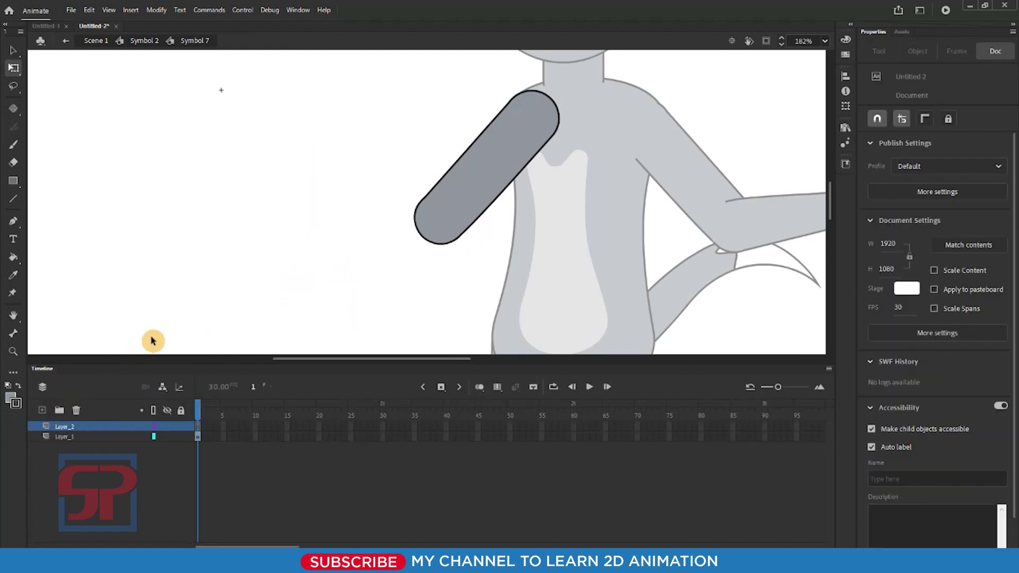
key(ctrl+shift+v)
click(195, 239)
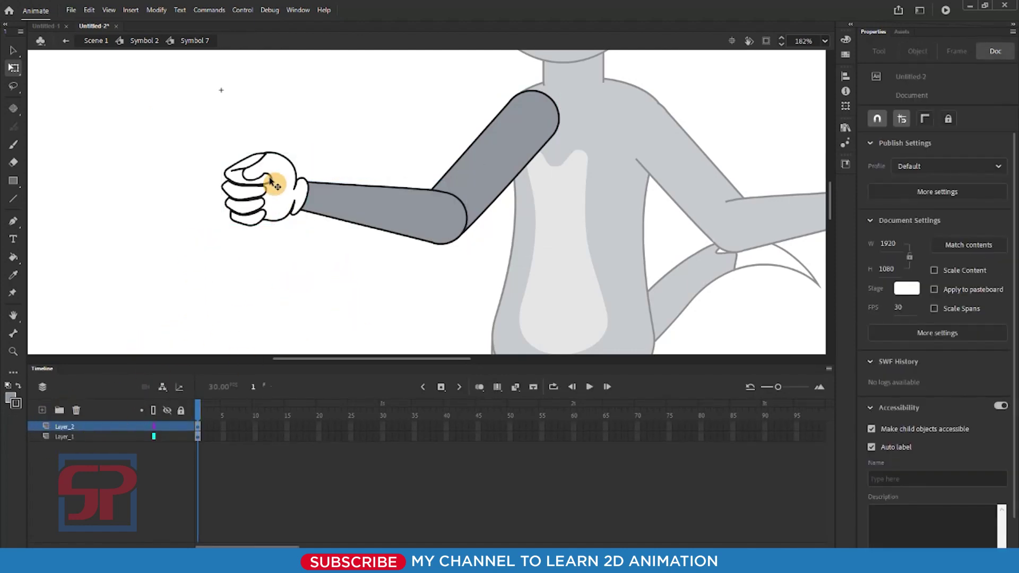
Cut the hand and paste it in place on its own new layer above the forearm.
click(268, 212)
key(ctrl+x)
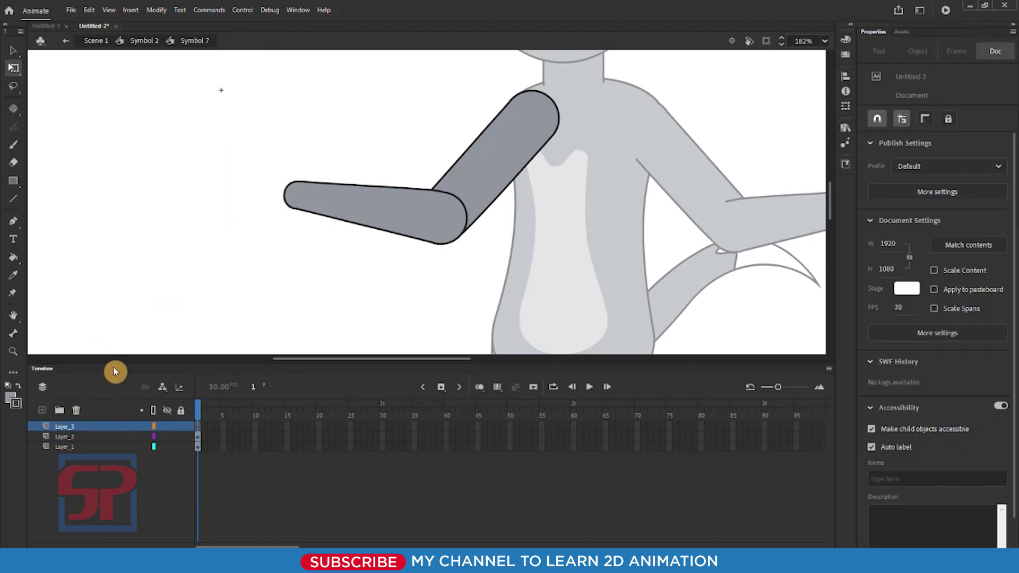
key(ctrl+shift+v)
click(292, 230)
click(287, 207)
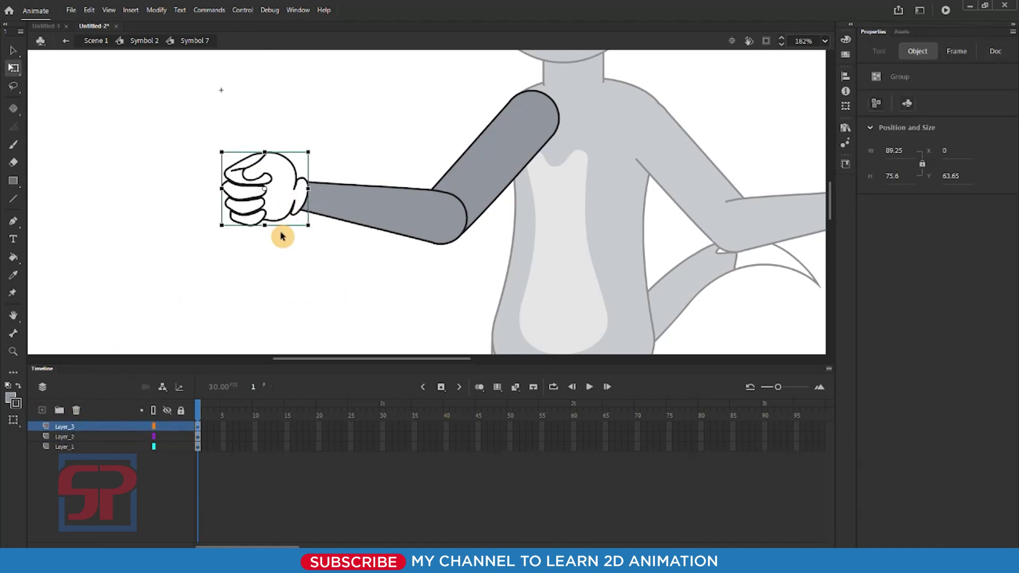
Convert the hand, the forearm and the upper arm into separate graphic symbols.
key(F8)
click(587, 100)
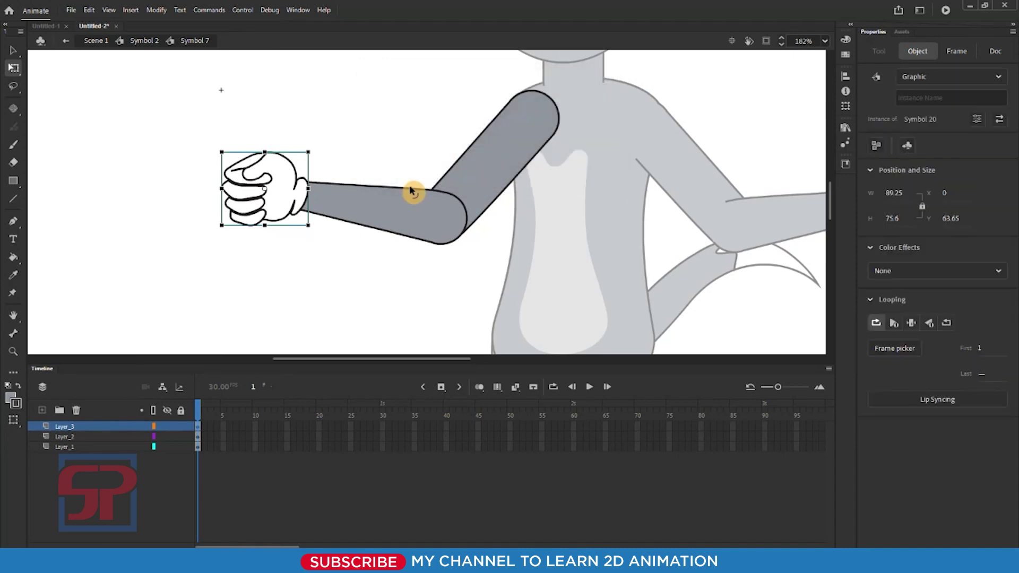
click(451, 196)
key(F8)
click(587, 100)
click(531, 162)
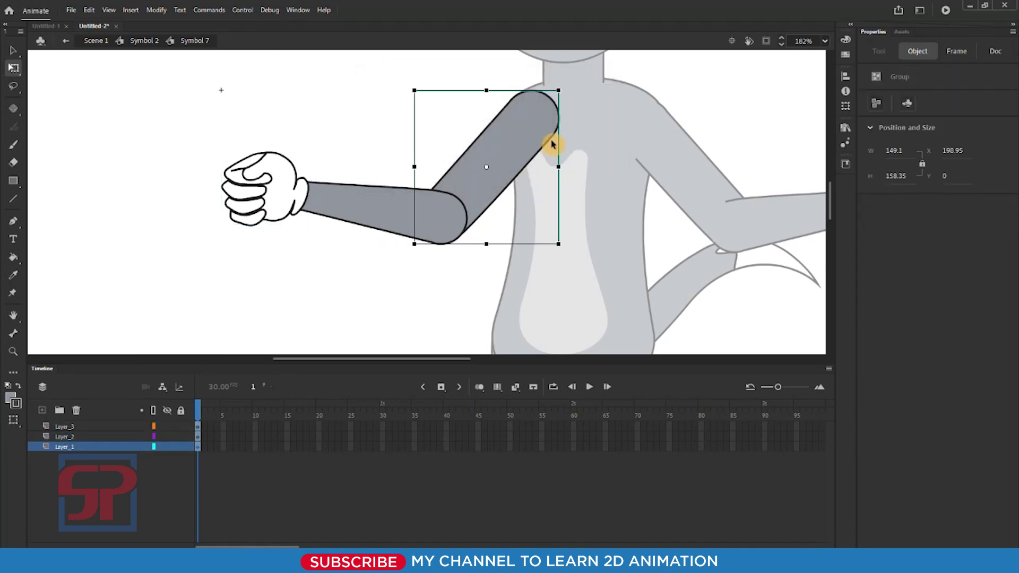
key(F8)
click(587, 101)
Open the new forearm symbol and go into its outline's drawing object at the elbow.
click(450, 271)
click(449, 235)
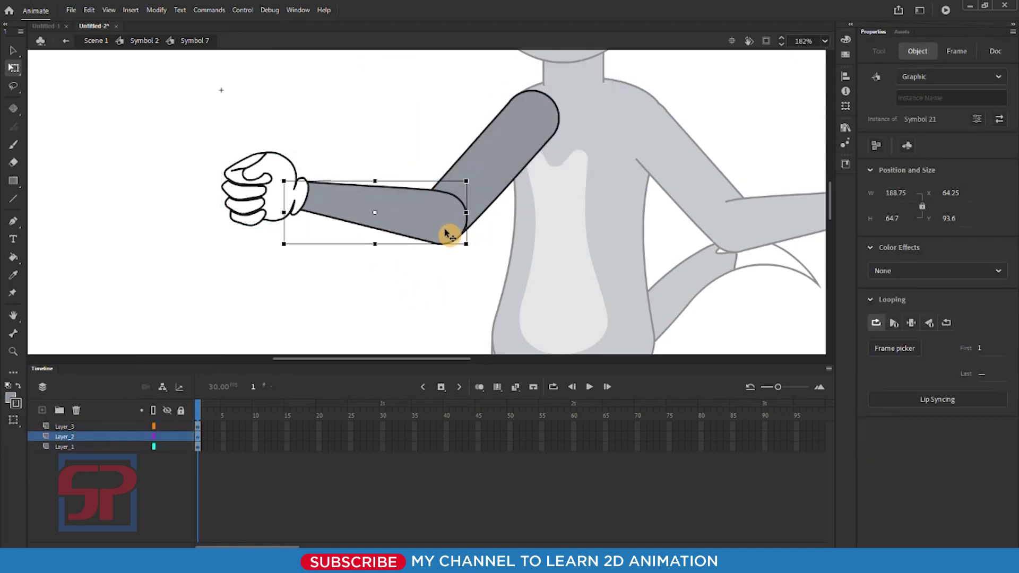
double_click(443, 218)
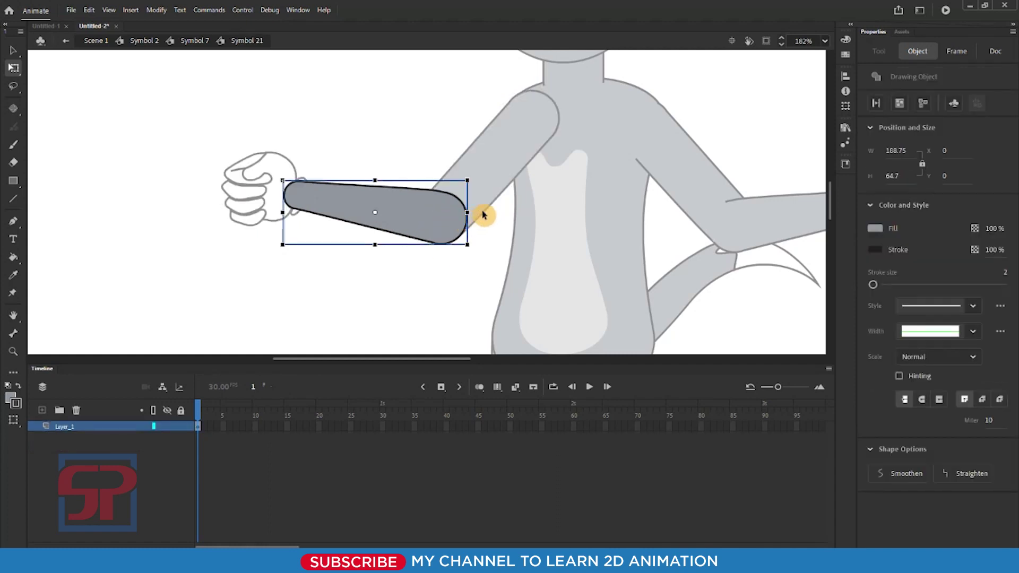
scroll(467, 213, up, 5)
double_click(435, 201)
click(436, 200)
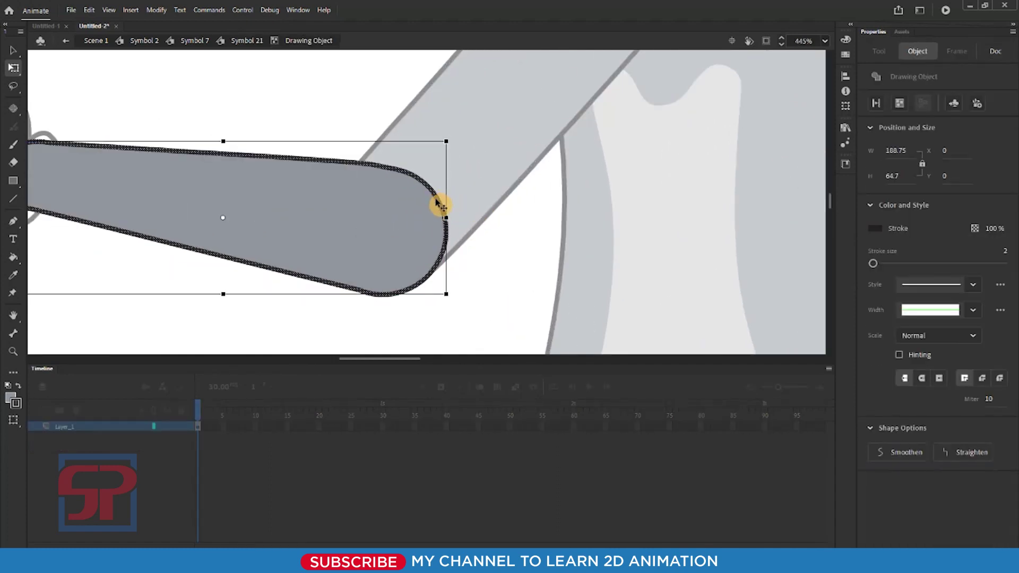
Erase the forearm's rounded outline where it overlaps the upper arm at the elbow, and return to the arm symbol.
click(14, 162)
mouse_move(392, 174)
mouse_down()
mouse_move(407, 173)
mouse_move(435, 204)
mouse_move(431, 261)
mouse_up()
click(13, 68)
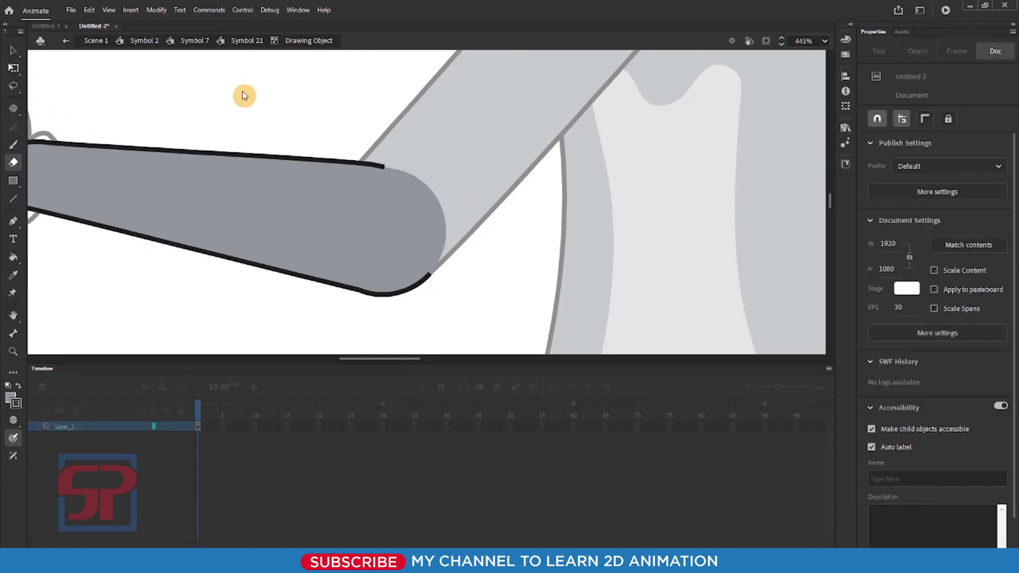
double_click(261, 93)
double_click(261, 92)
click(262, 92)
Return to the full-body symbol and examine both finished arms.
scroll(325, 205, down, 6)
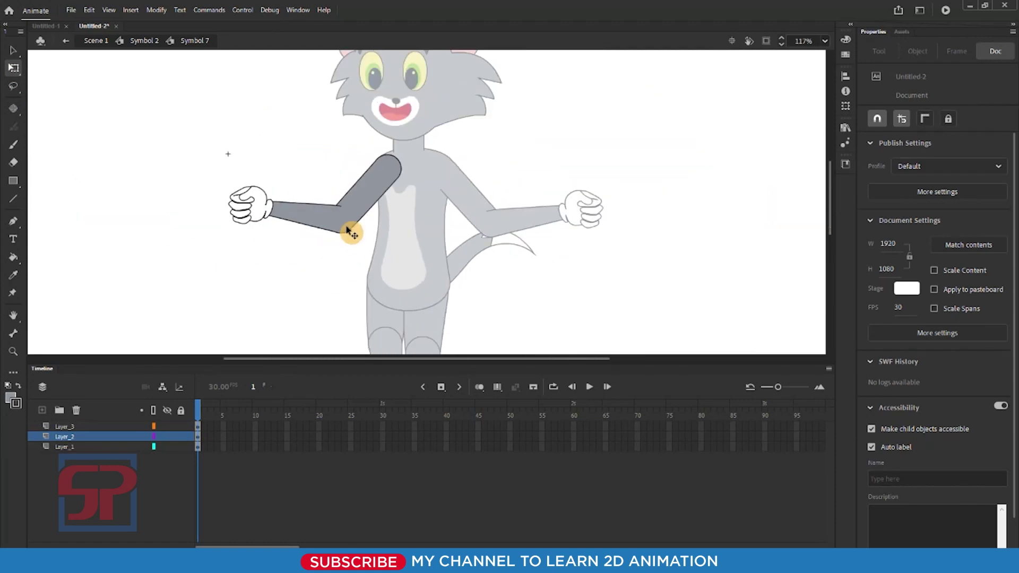
scroll(485, 214, down, 1)
double_click(554, 173)
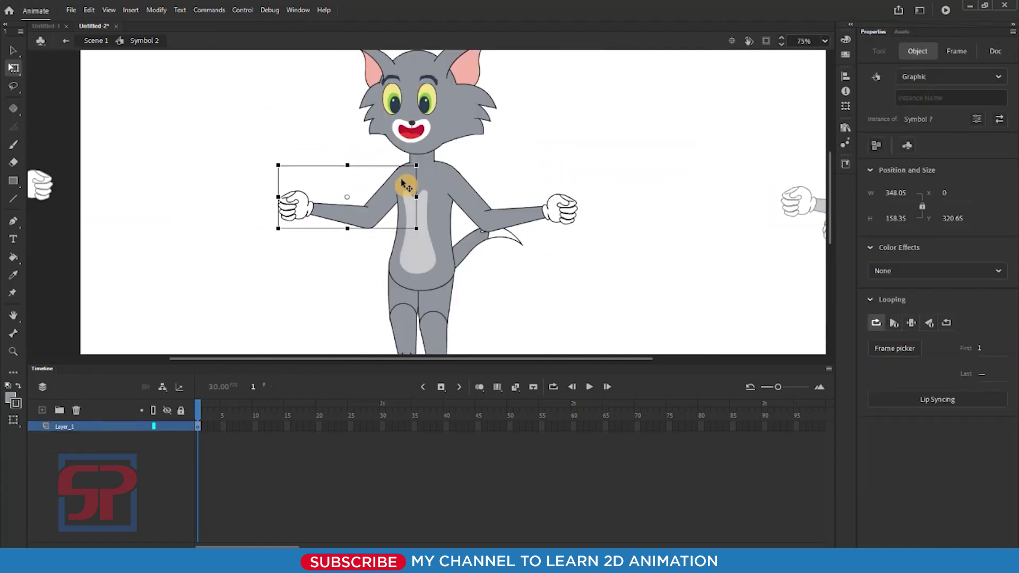
scroll(346, 184, down, 2)
click(548, 187)
scroll(432, 283, up, 3)
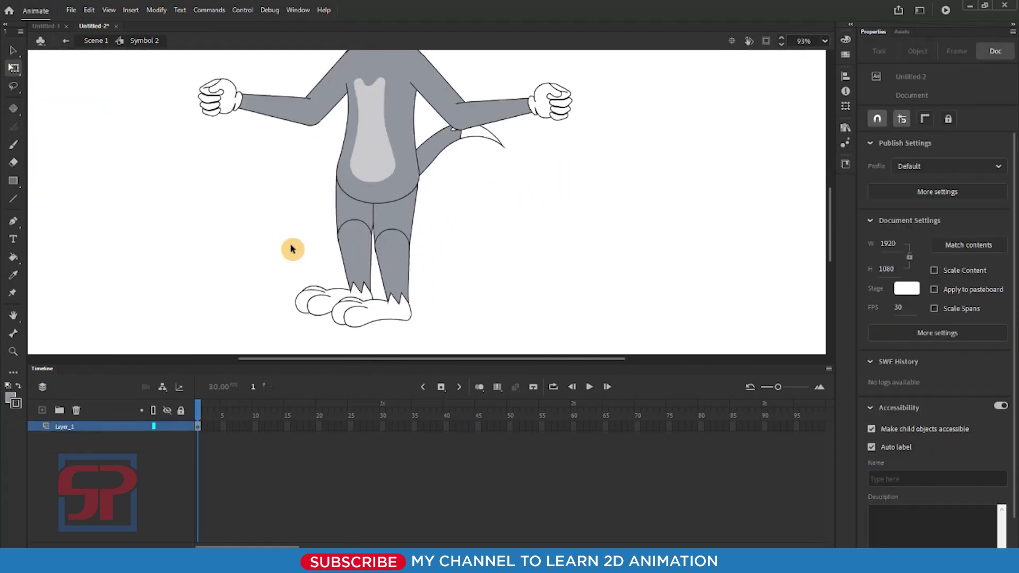
Reopen the torso symbol and go into its outline's drawing object at the hips.
scroll(405, 234, up, 2)
scroll(405, 234, up, 1)
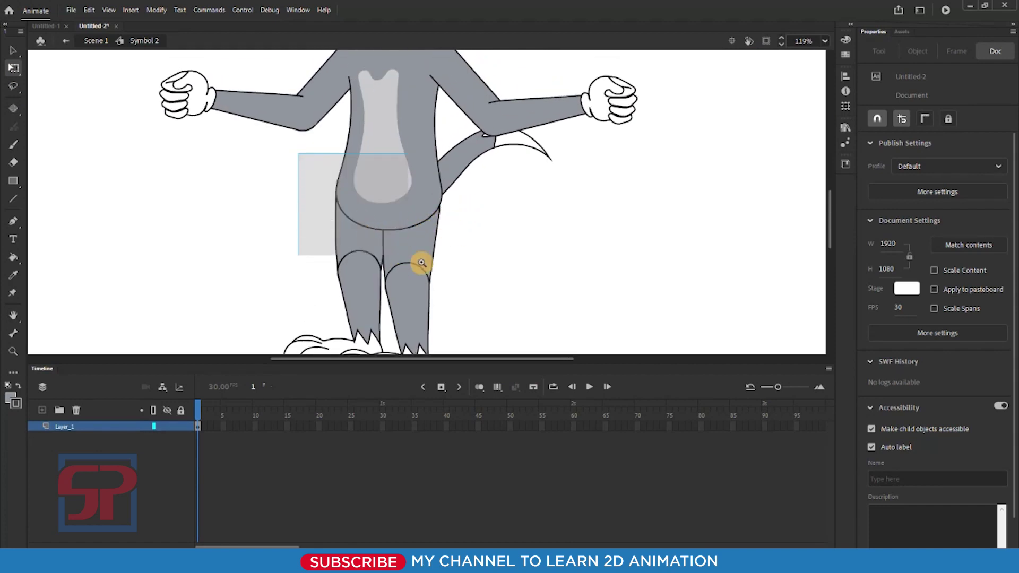
scroll(421, 264, up, 3)
scroll(508, 288, up, 2)
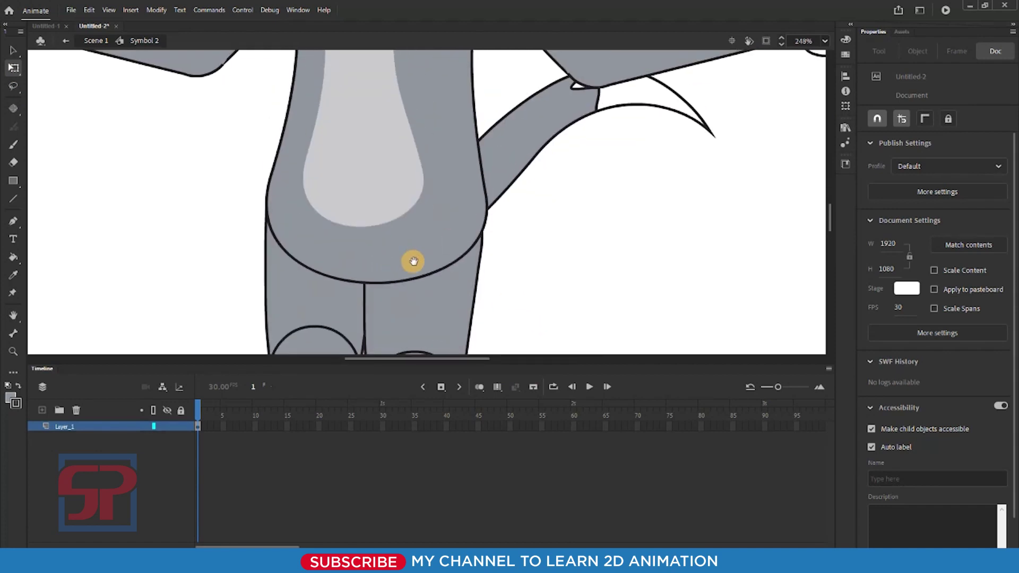
double_click(446, 270)
scroll(535, 282, up, 2)
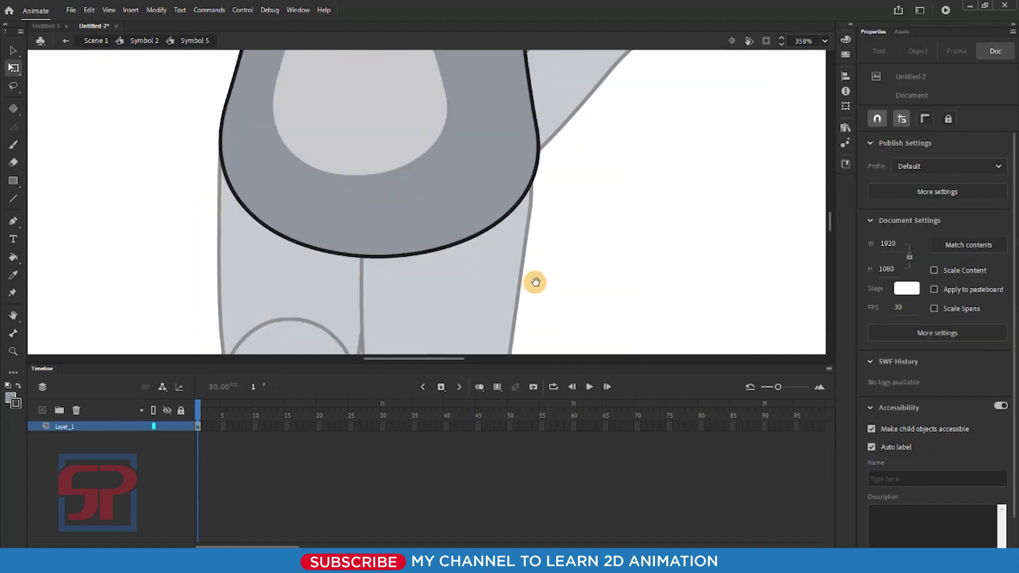
click(487, 232)
double_click(487, 233)
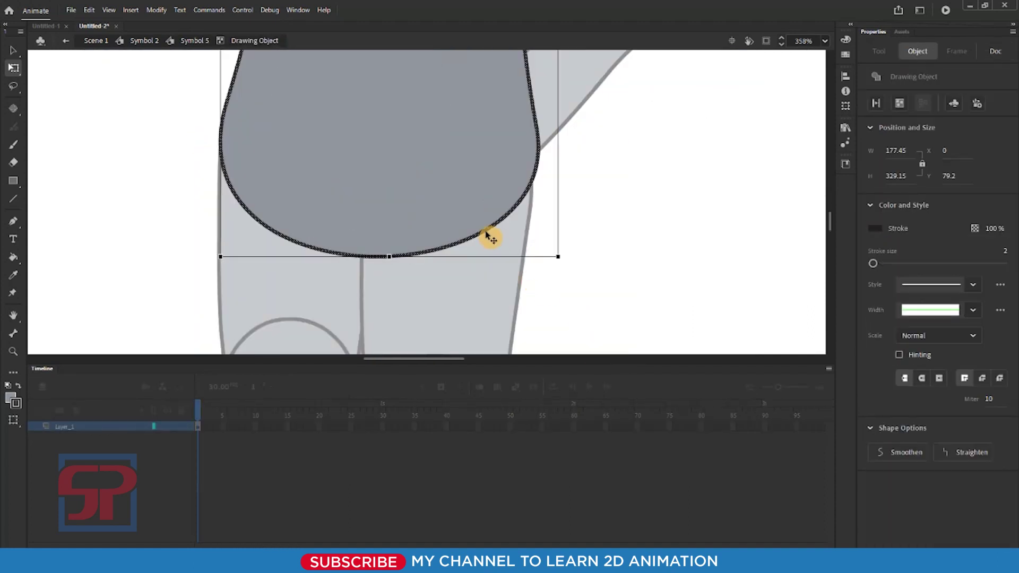
Erase the torso's curved lower outline where it overlaps the thighs, and return to the full-body symbol.
click(14, 162)
mouse_move(440, 240)
mouse_down()
mouse_move(518, 189)
mouse_move(503, 218)
mouse_move(394, 258)
mouse_move(352, 259)
mouse_move(240, 200)
mouse_up()
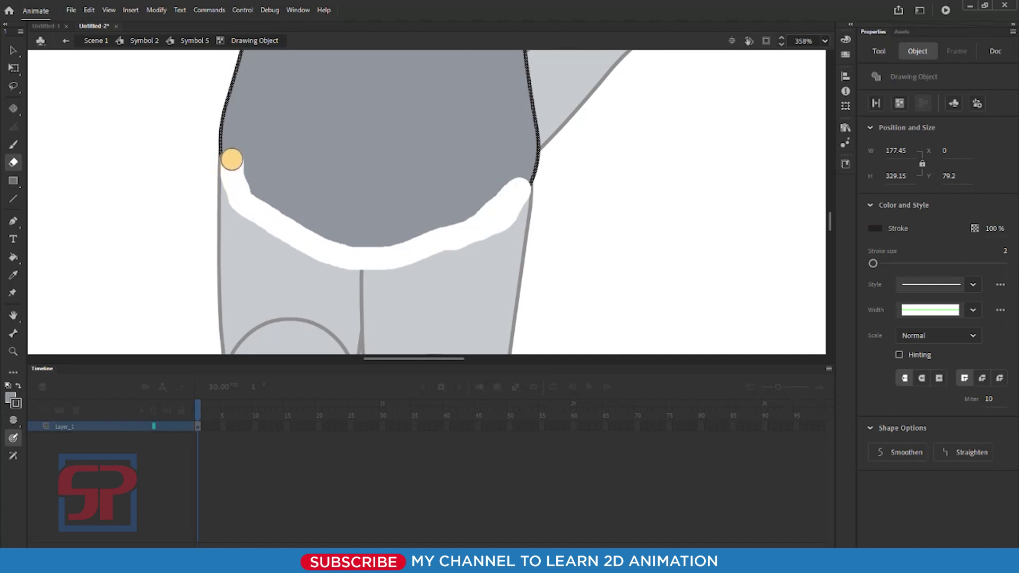
click(14, 67)
key(q)
double_click(139, 155)
double_click(133, 159)
click(346, 277)
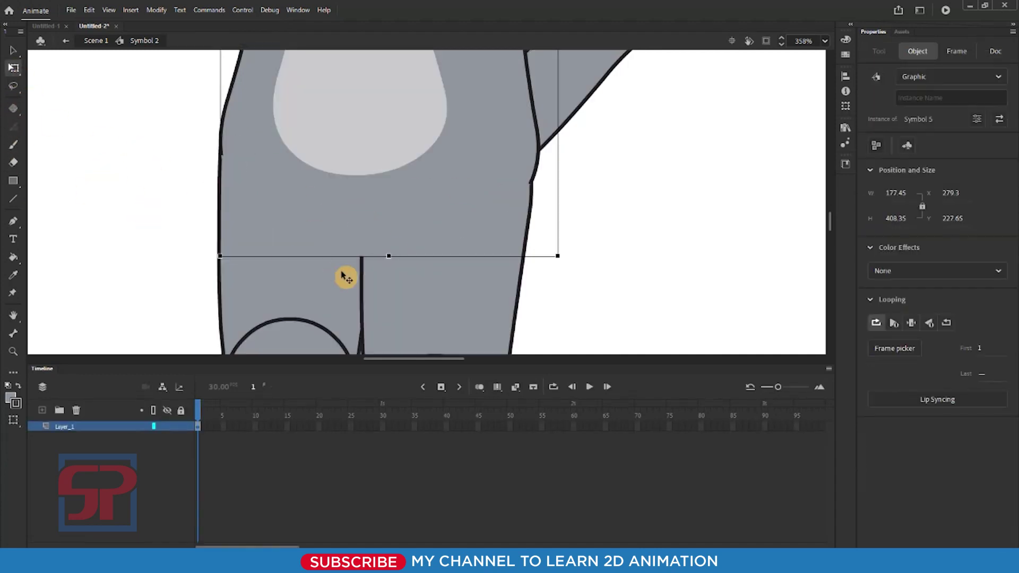
Examine the cleaned hip joint and the knee outlines where the lower legs overlap the thighs.
key(ctrl+minus)
key(ctrl+minus)
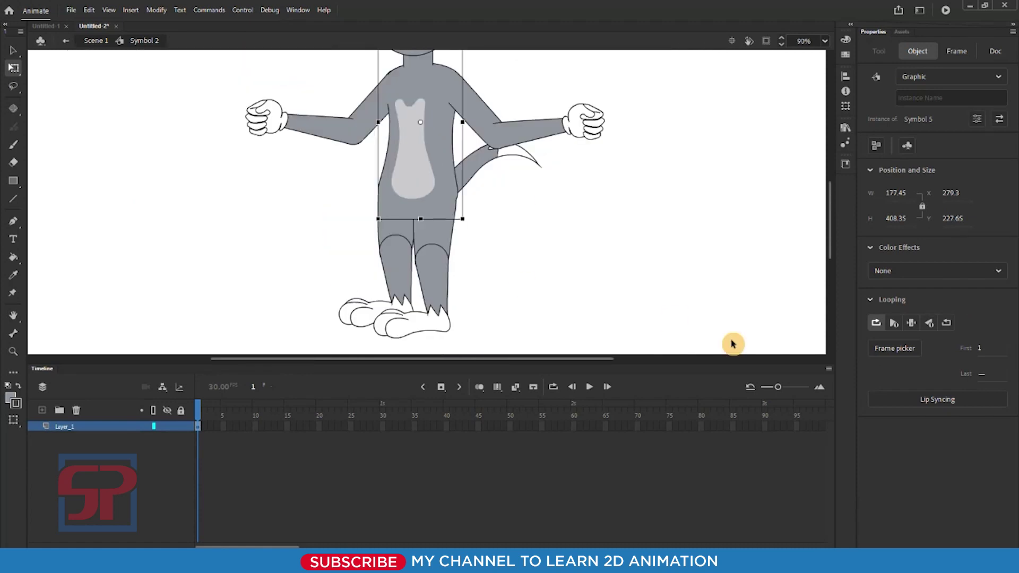
click(586, 275)
drag(477, 260, 484, 293)
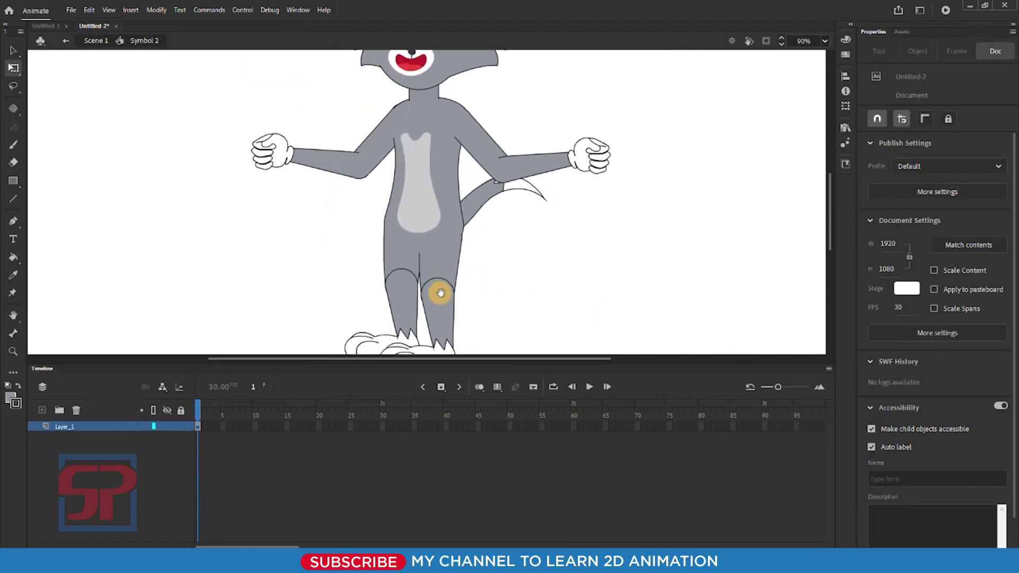
drag(451, 191, 457, 50)
drag(369, 105, 491, 246)
drag(428, 228, 415, 280)
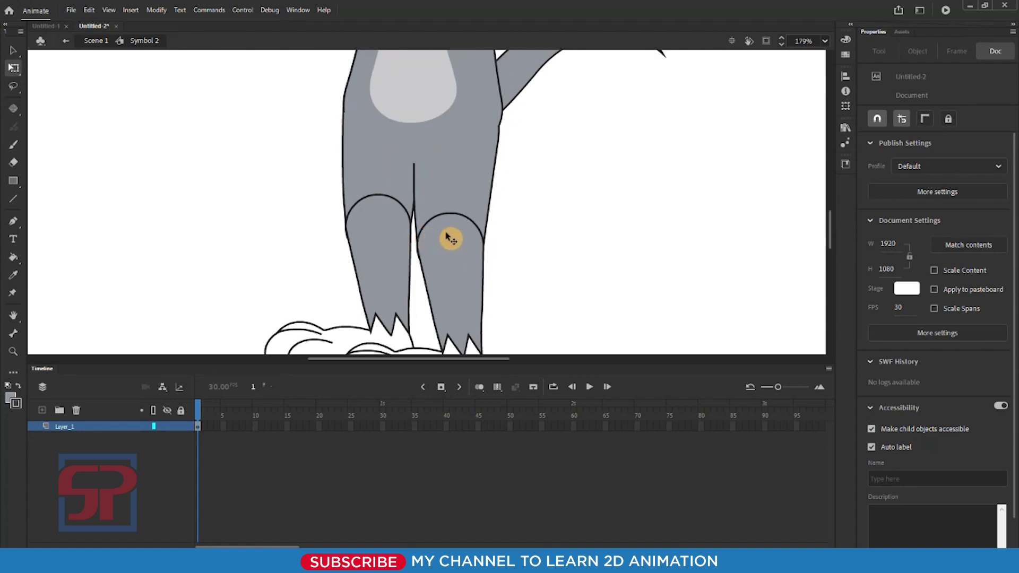
click(460, 215)
click(528, 233)
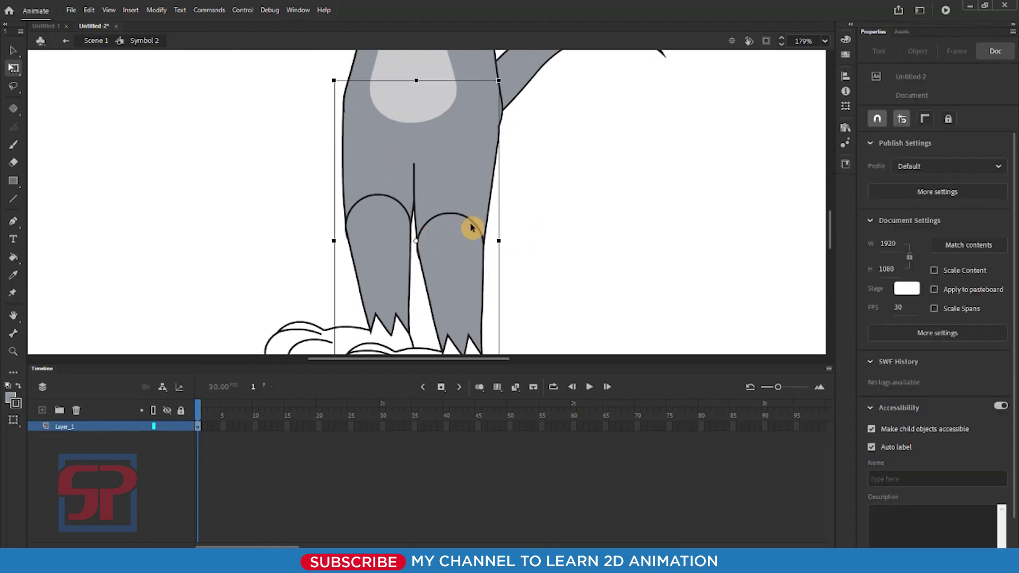
drag(463, 203, 419, 216)
key(ctrl+z)
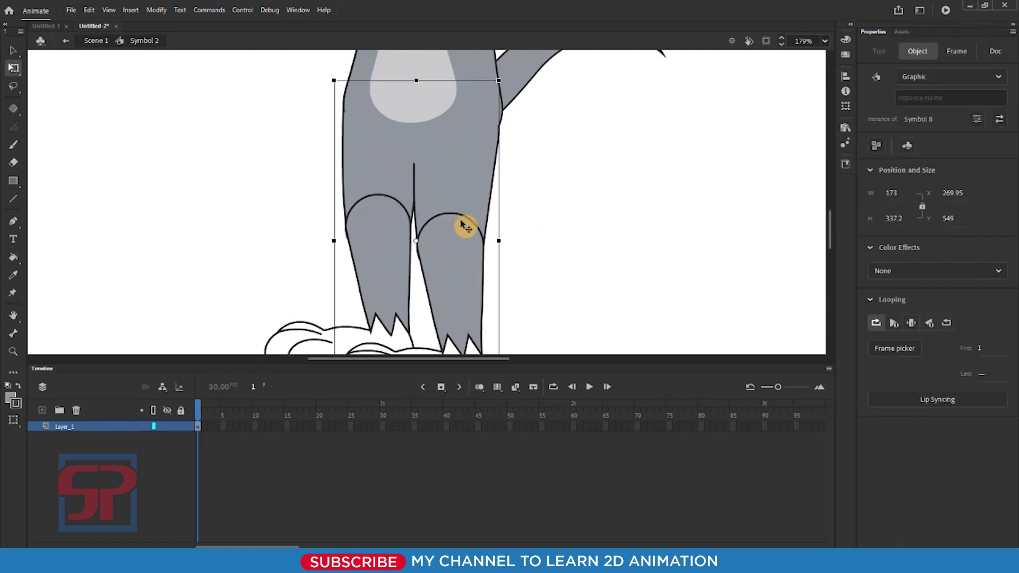
Open the tail-side leg's symbol and enter the group holding its thigh, lower leg and foot.
key(ctrl+minus)
double_click(441, 210)
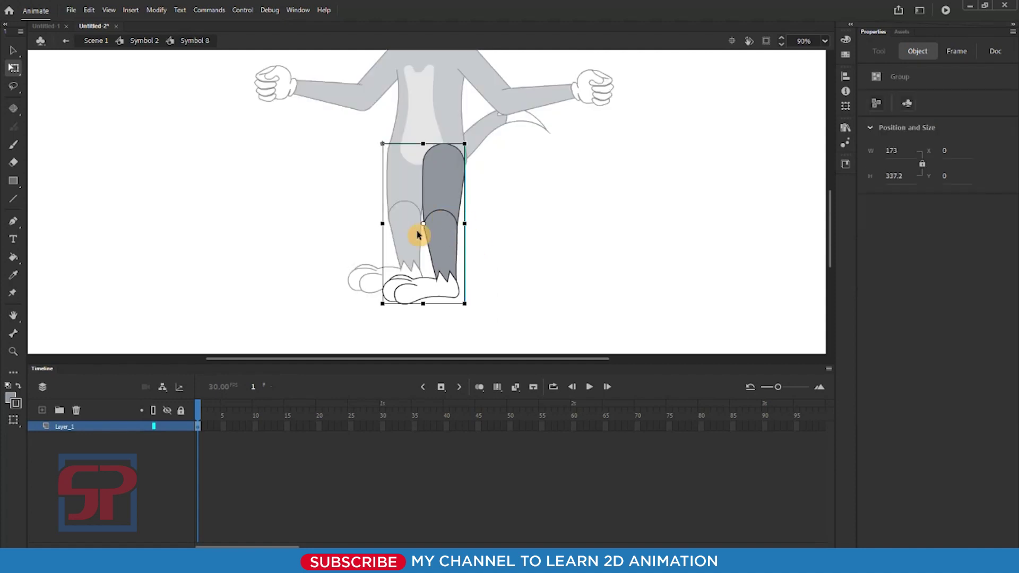
drag(301, 117, 523, 348)
drag(487, 284, 422, 274)
click(530, 280)
click(408, 214)
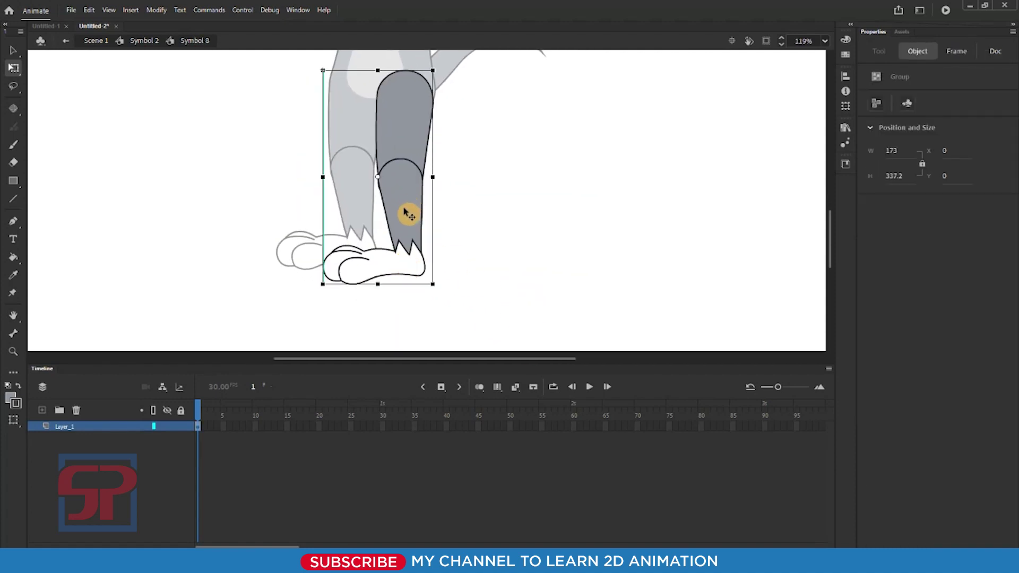
double_click(413, 214)
Cut the foot and lower leg out of the leg's group and return to the leg symbol.
click(419, 270)
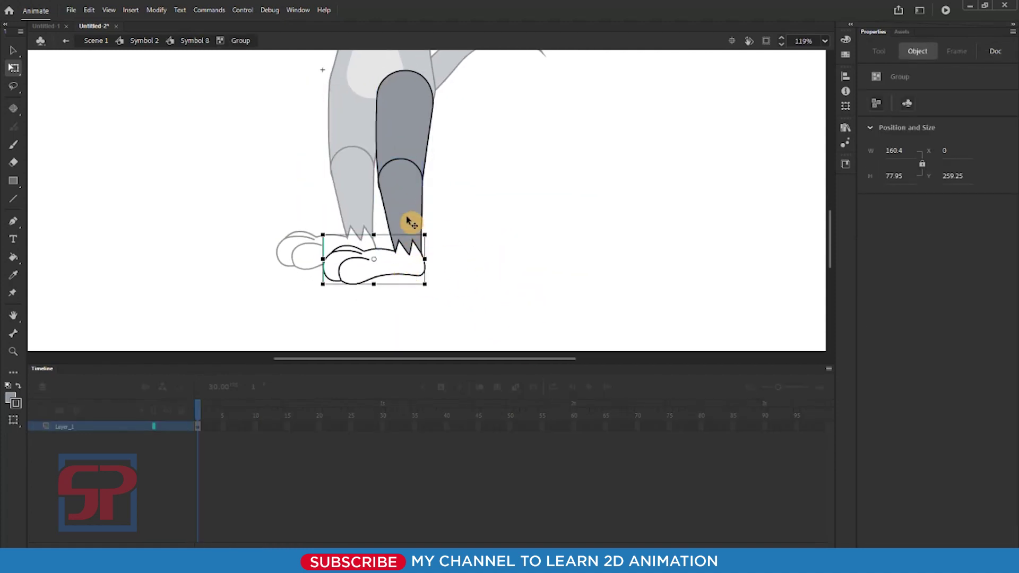
shift+click(422, 241)
key(ctrl+x)
click(209, 412)
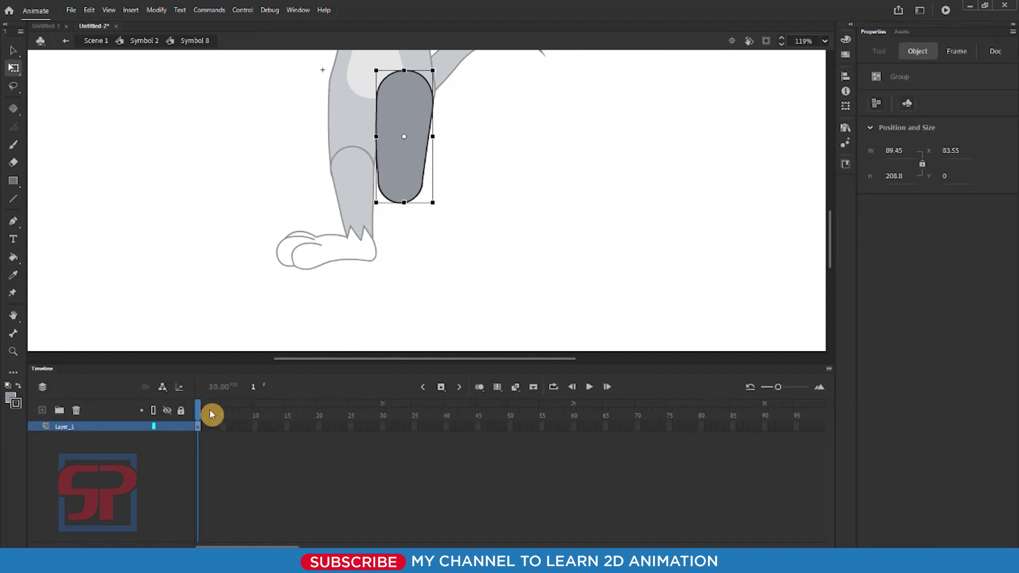
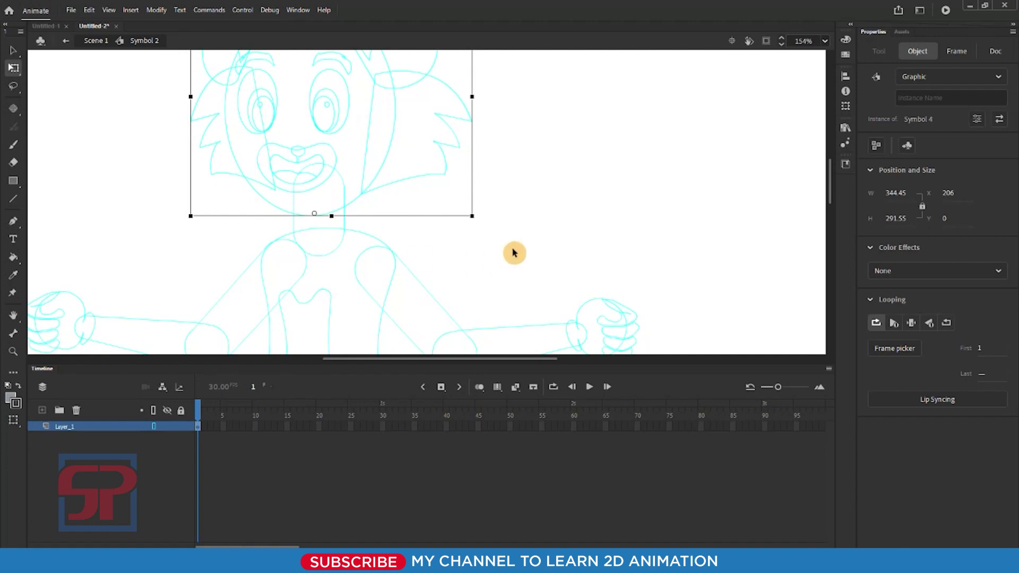
Deselect the head and switch the full-body symbol's layer from outline display back to filled artwork.
click(514, 252)
scroll(392, 182, down, 5)
scroll(403, 299, up, 1)
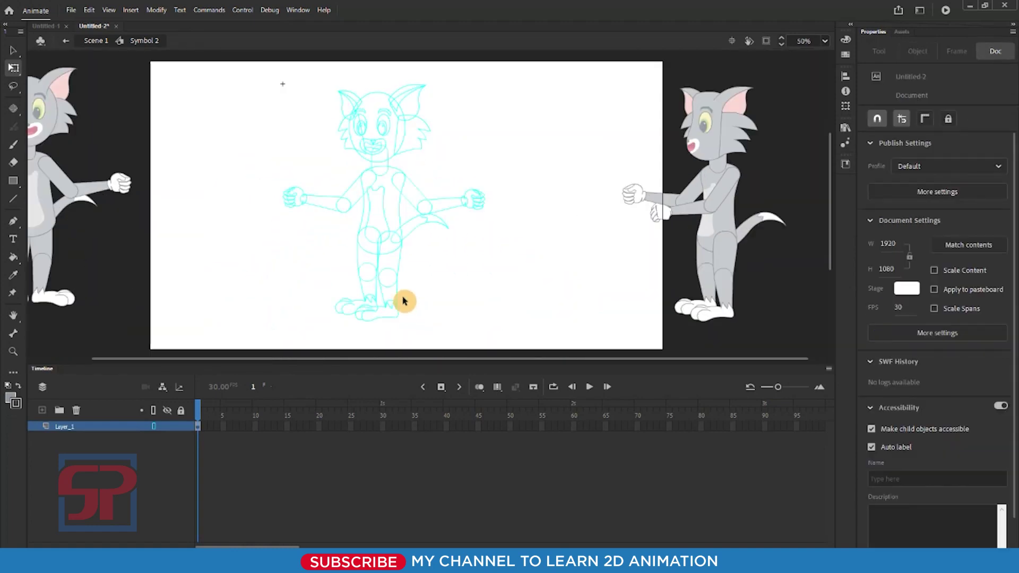
click(153, 426)
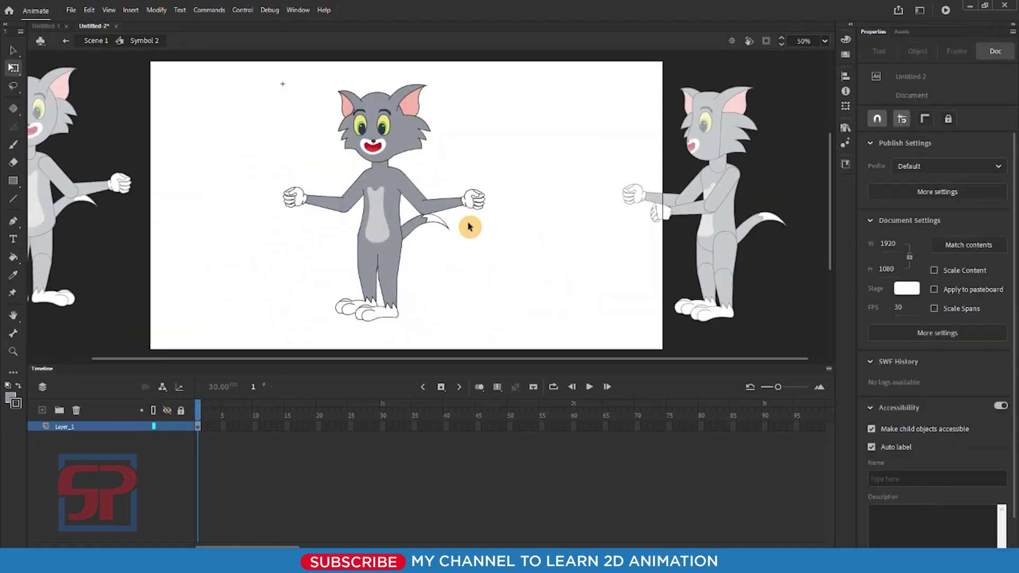
Open the tail-side arm's symbol and select its forearm and hand to check the separate parts.
click(460, 206)
scroll(451, 211, up, 2)
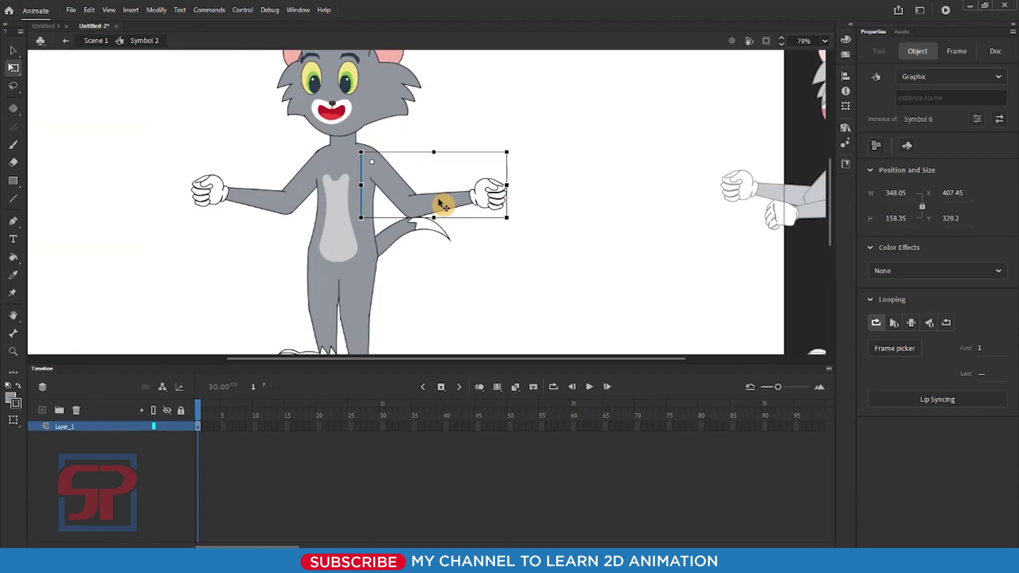
double_click(440, 201)
click(453, 206)
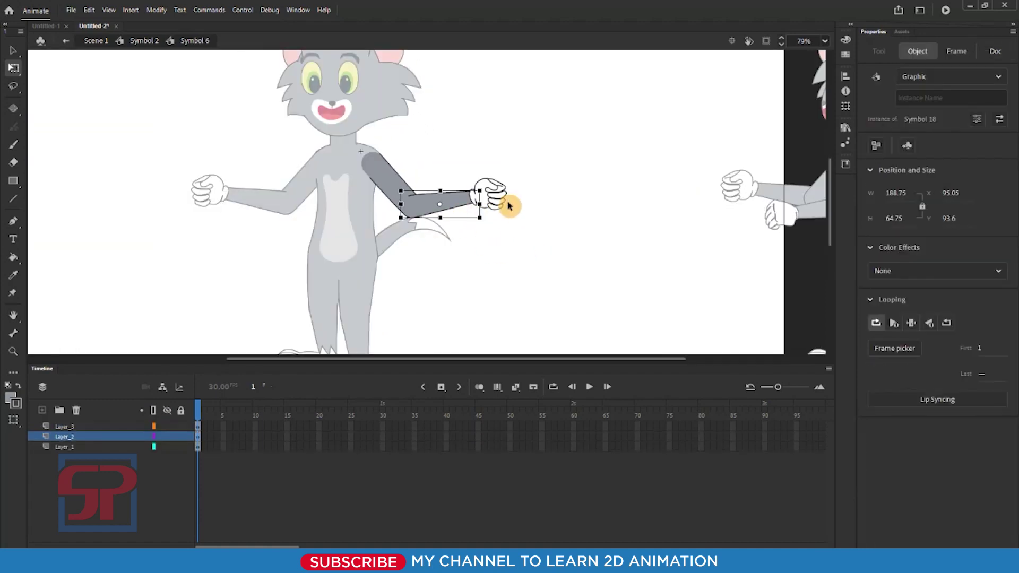
click(507, 196)
click(497, 198)
scroll(489, 200, up, 3)
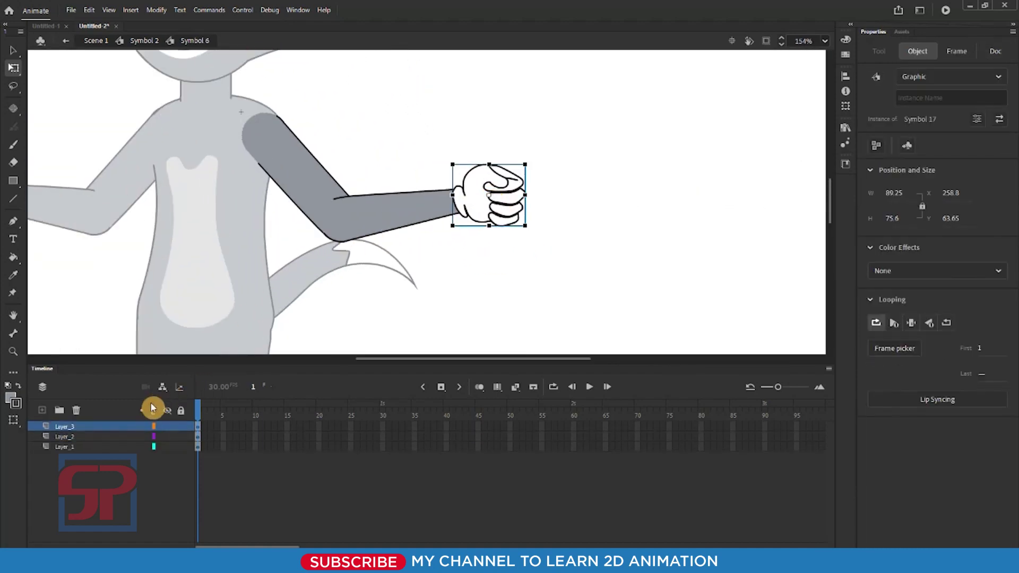
Show all the arm's layers as outlines and move the upper arm's transformation point to the shoulder joint.
click(168, 407)
scroll(387, 146, up, 1)
click(303, 183)
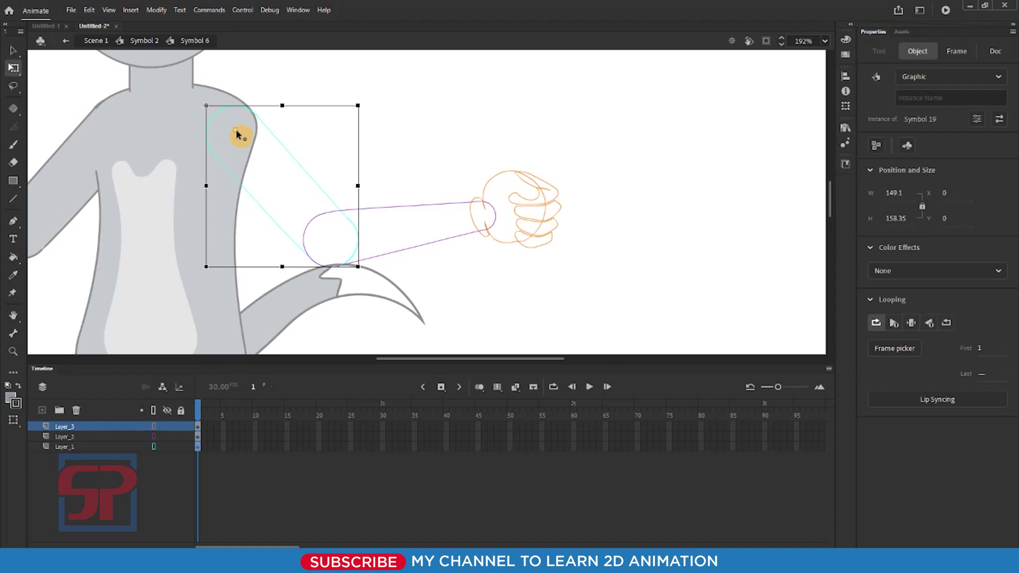
Move the tail-side forearm's transformation point to the centre of the elbow circle.
click(439, 241)
click(408, 241)
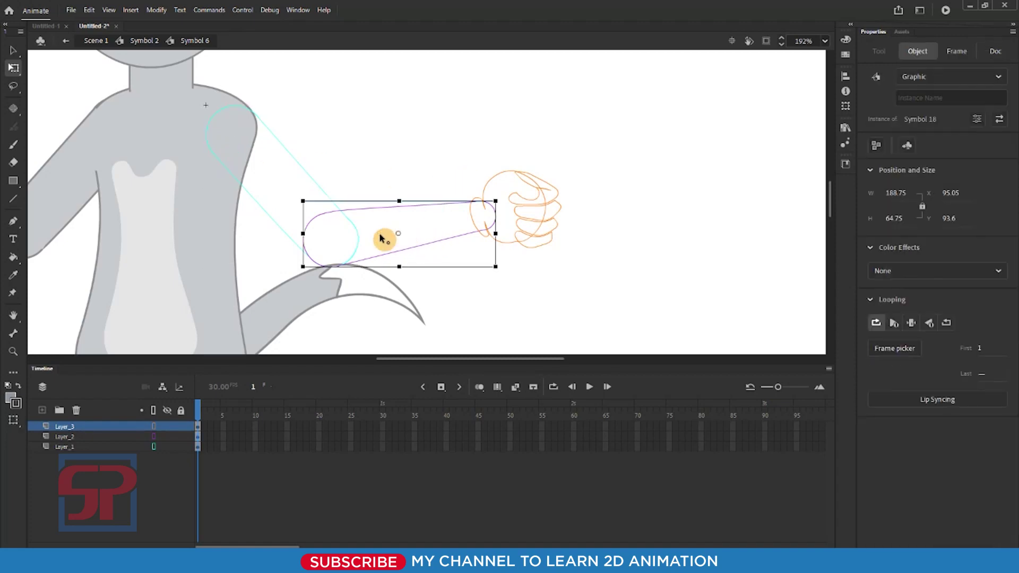
drag(381, 237, 337, 245)
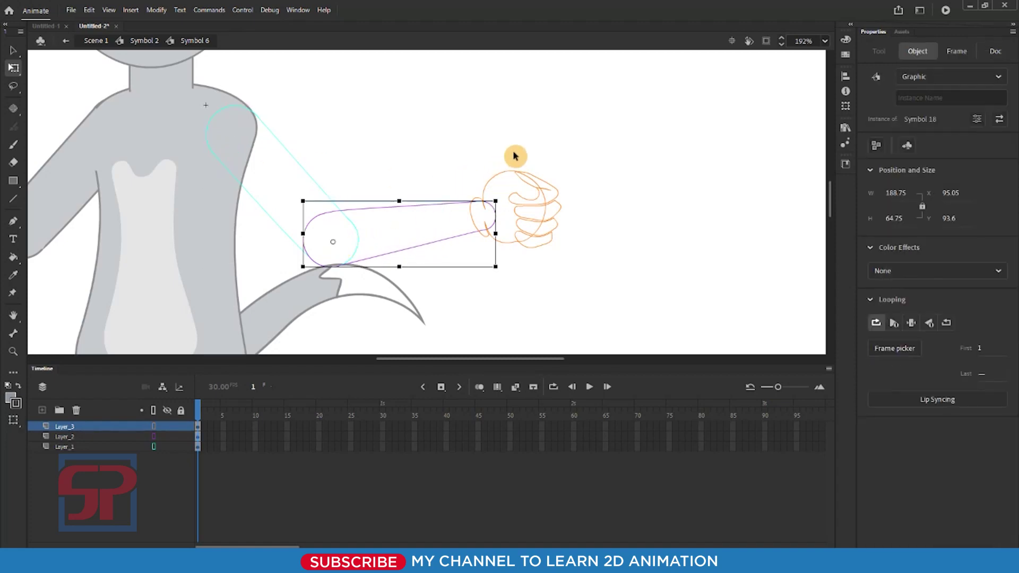
Move the tail-side hand's transformation point to the wrist, where it overlaps the forearm.
click(508, 227)
drag(517, 214, 480, 216)
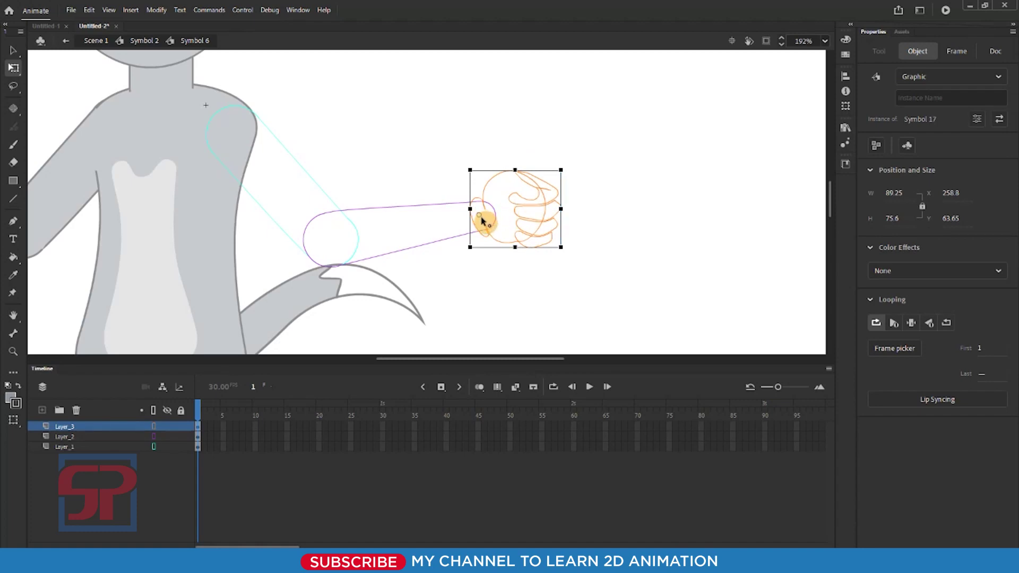
click(636, 225)
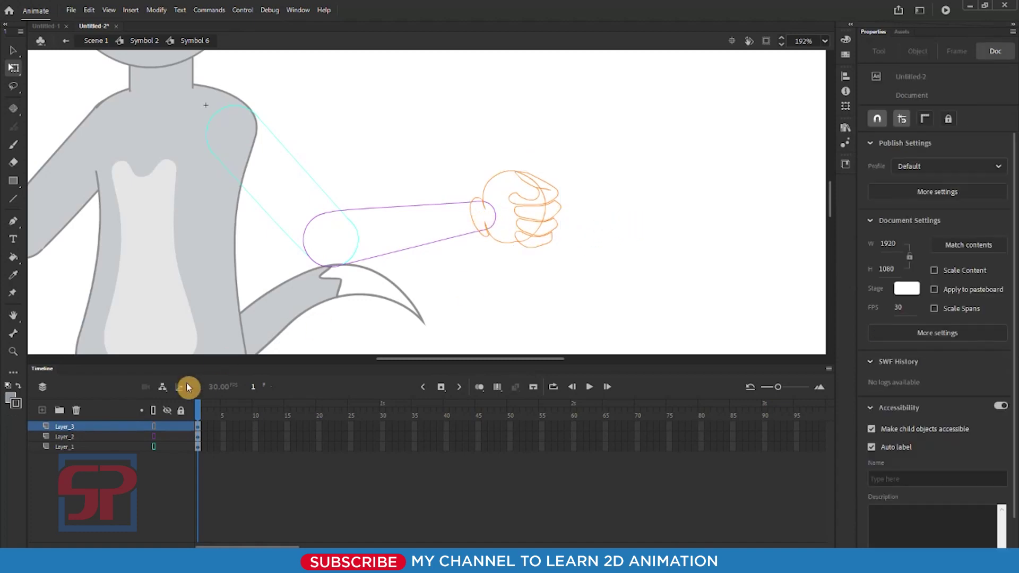
Turn off the outline display, check the hand's and forearm's new transformation points, and return to the full-body symbol.
click(154, 412)
click(524, 211)
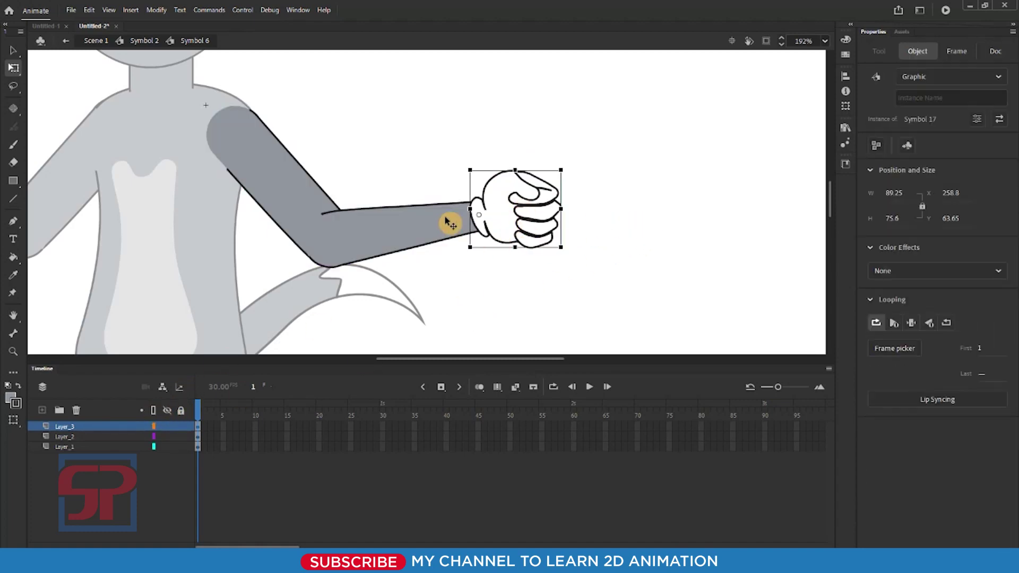
click(449, 220)
drag(502, 203, 557, 221)
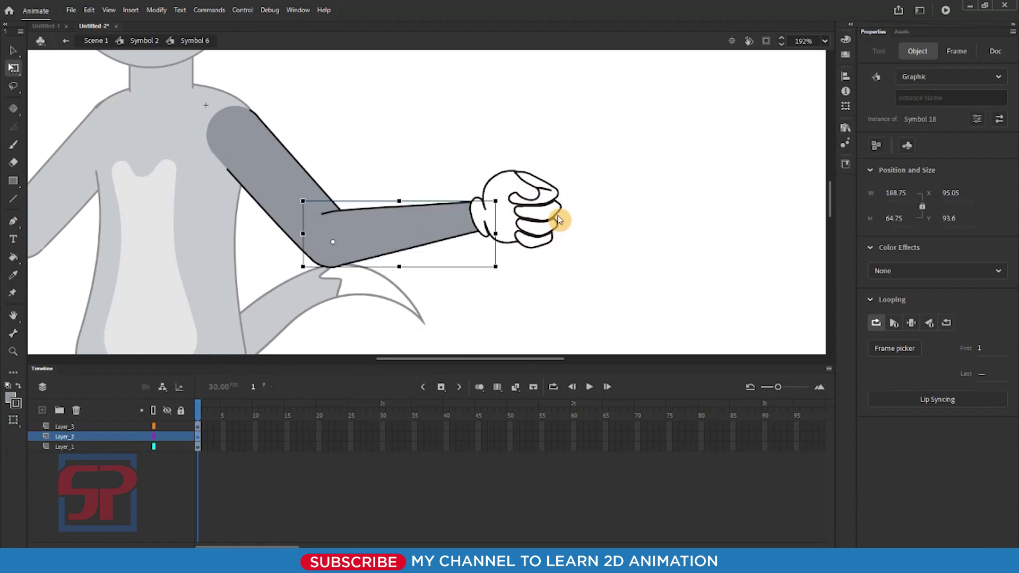
click(557, 221)
click(560, 182)
drag(565, 172, 582, 247)
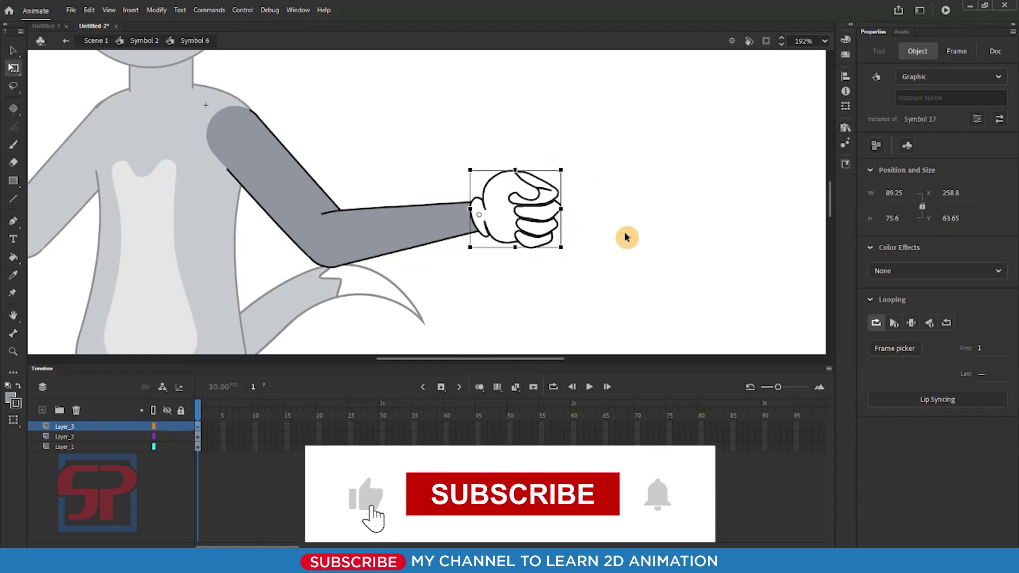
double_click(626, 234)
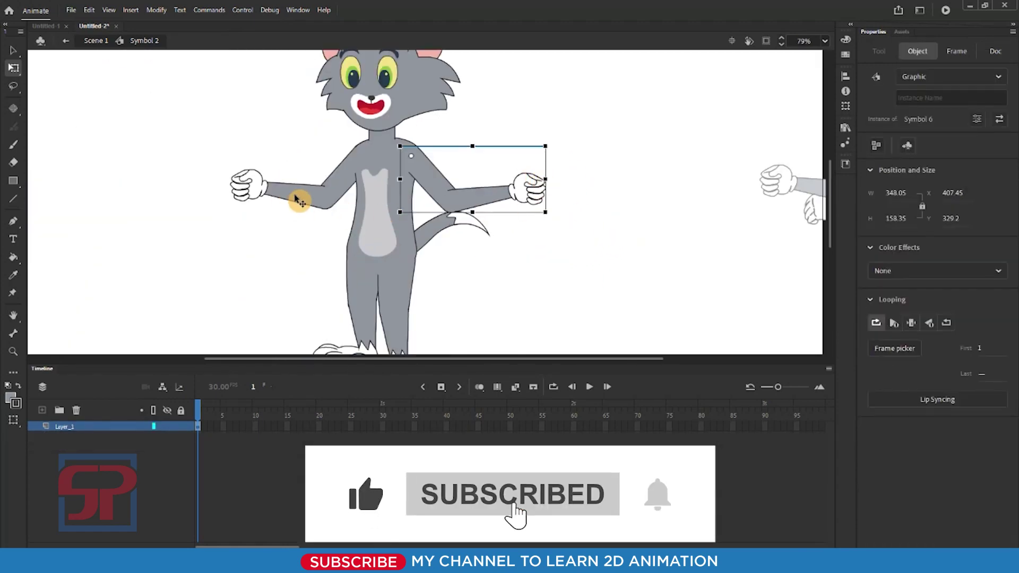
In the opposite arm's symbol, show all layers as outlines and move the upper arm's transformation point to the shoulder joint.
double_click(298, 205)
scroll(321, 164, up, 3)
click(353, 201)
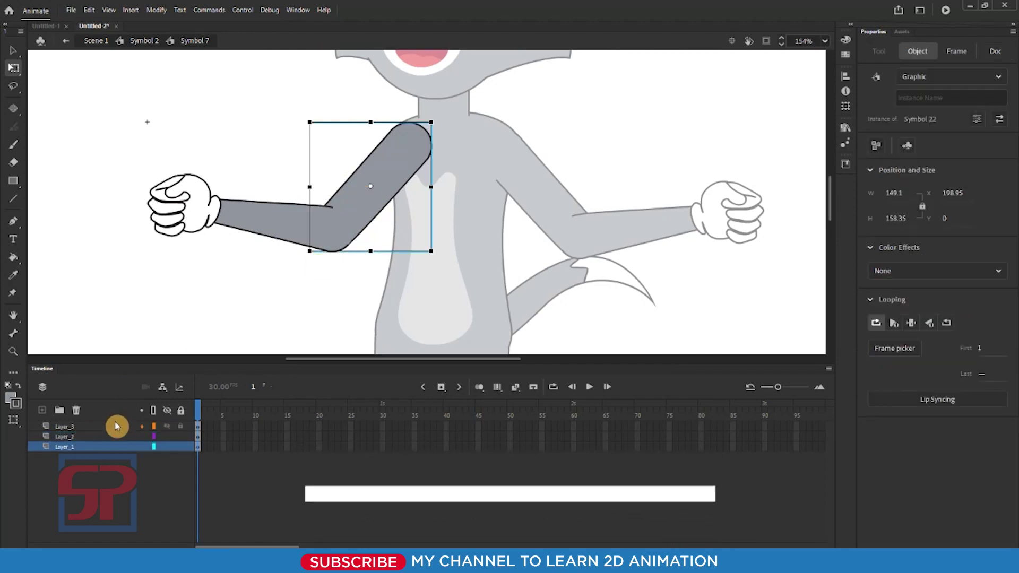
click(153, 410)
scroll(366, 202, up, 2)
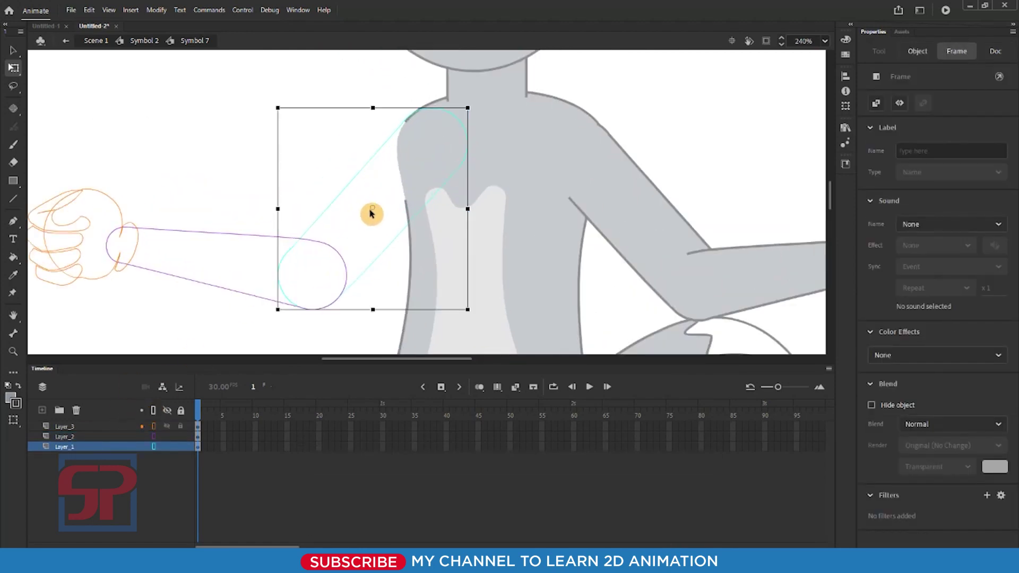
click(410, 154)
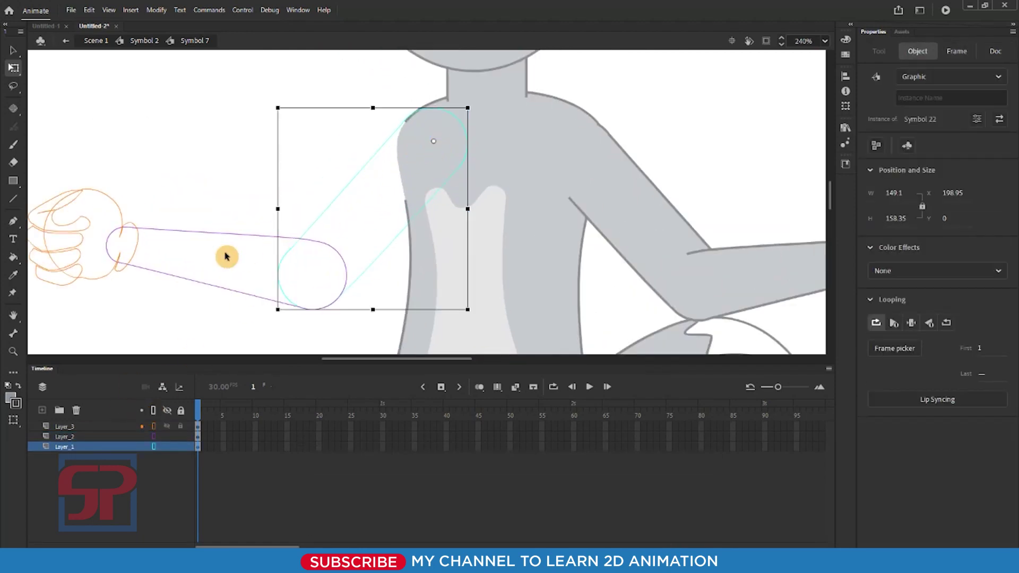
Move this arm's forearm transformation point to the centre of the elbow circle.
drag(193, 205, 229, 297)
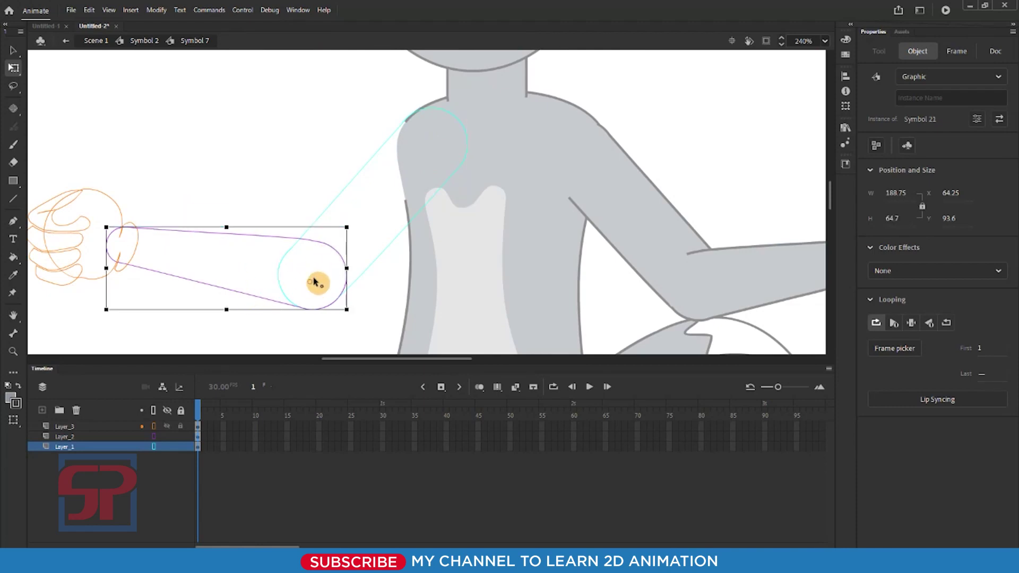
scroll(336, 243, down, 1)
scroll(210, 242, up, 1)
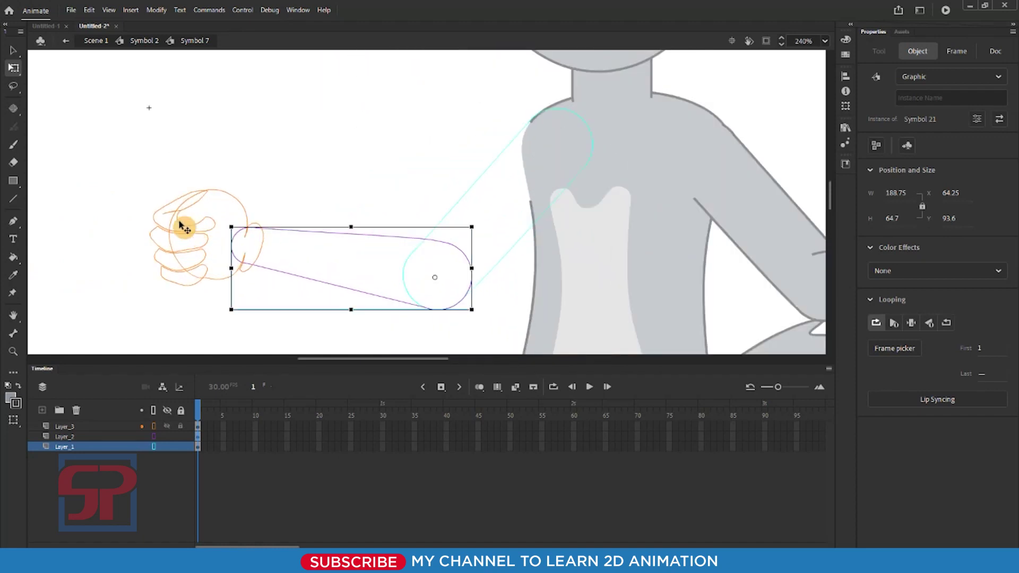
Move the hand's transformation point to the wrist, turn off the outline display and return to the full-body symbol.
drag(177, 207, 157, 181)
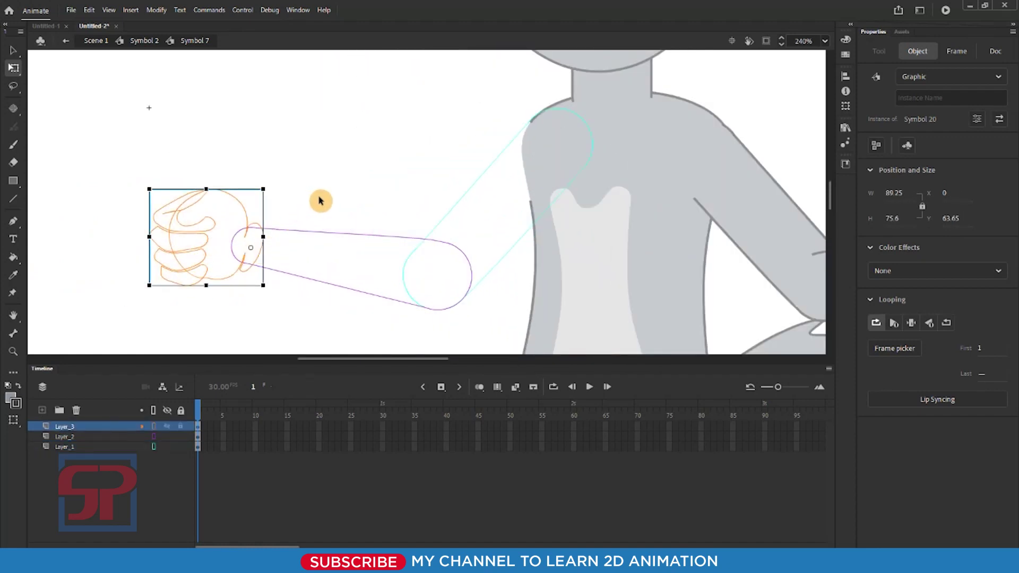
click(154, 410)
double_click(366, 159)
In the tail-side leg's symbol, show all layers as outlines and move the thigh's transformation point to the hip joint.
scroll(348, 205, down, 4)
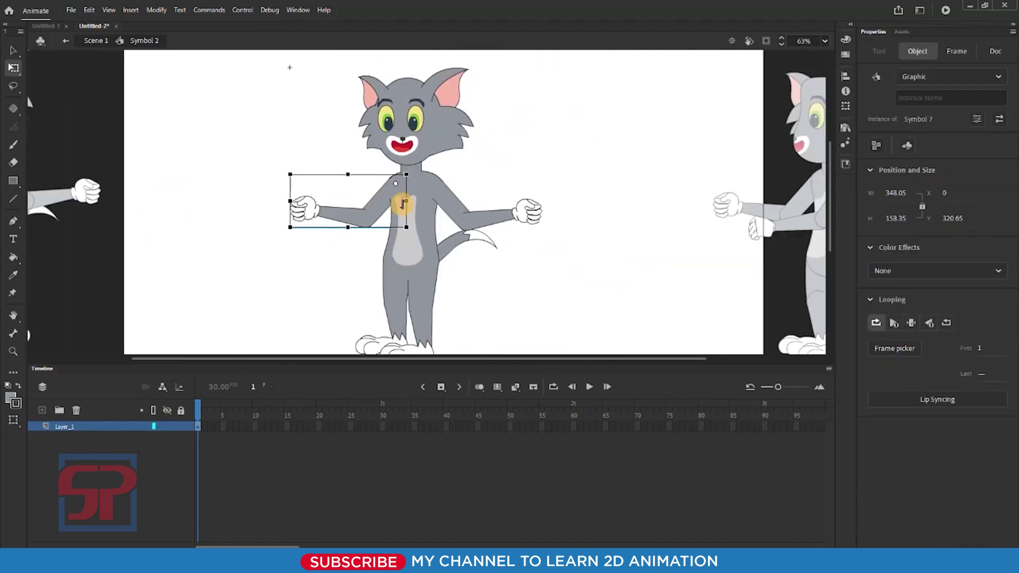
scroll(413, 297, up, 3)
double_click(454, 243)
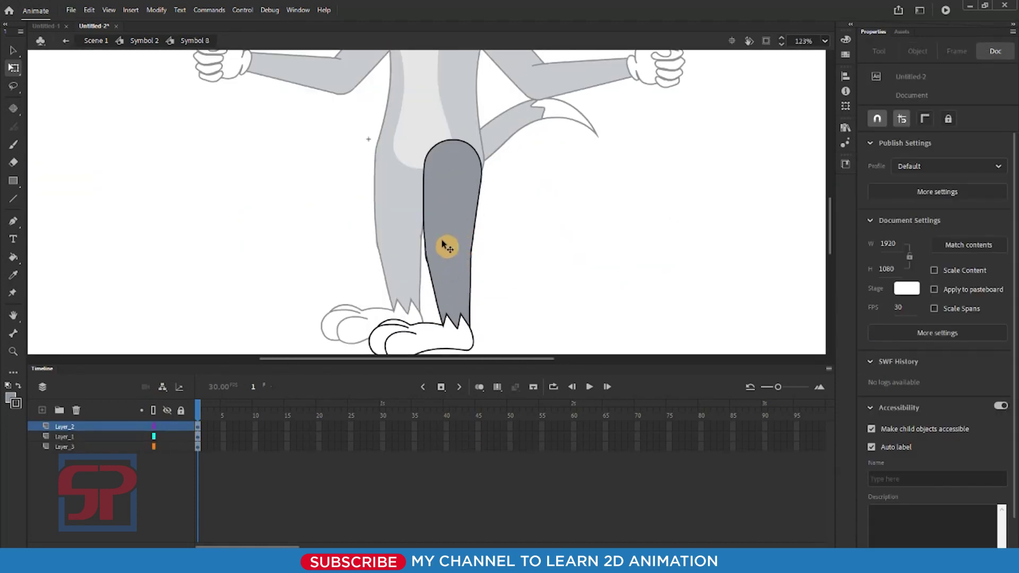
scroll(456, 281, down, 2)
scroll(465, 299, up, 4)
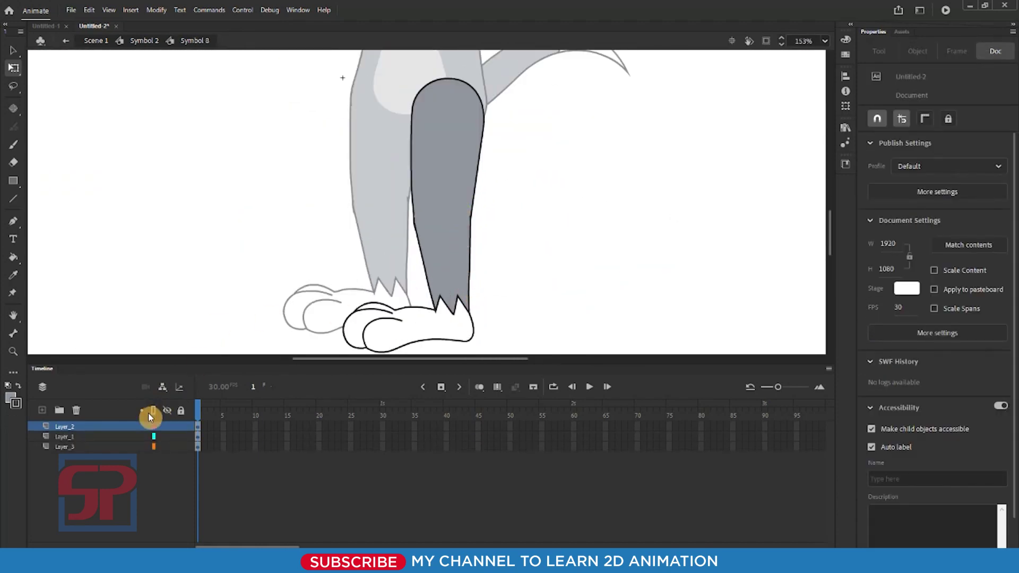
click(154, 411)
click(471, 151)
scroll(465, 165, up, 2)
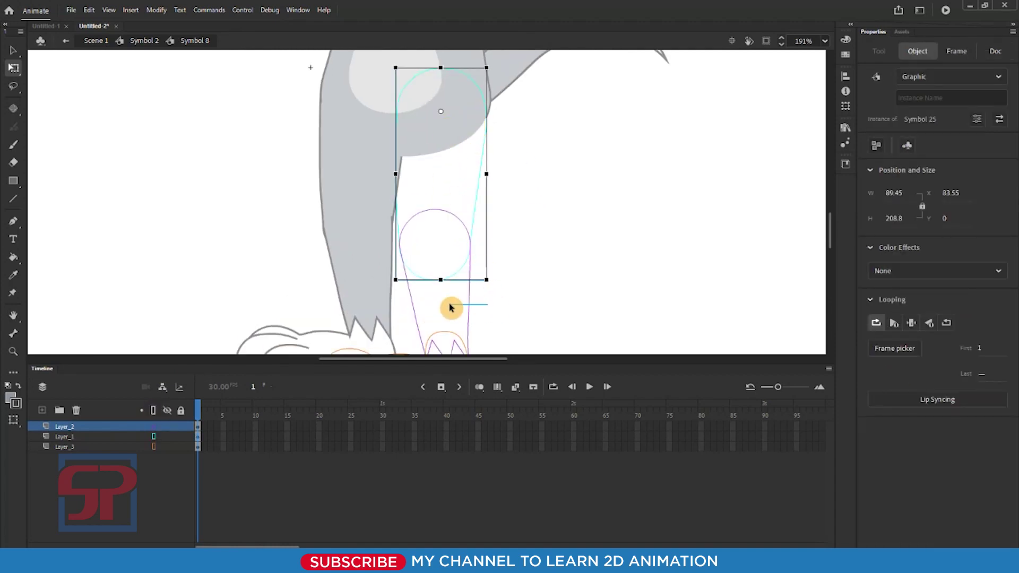
Move the lower leg's transformation point to the centre of the knee circle.
click(440, 298)
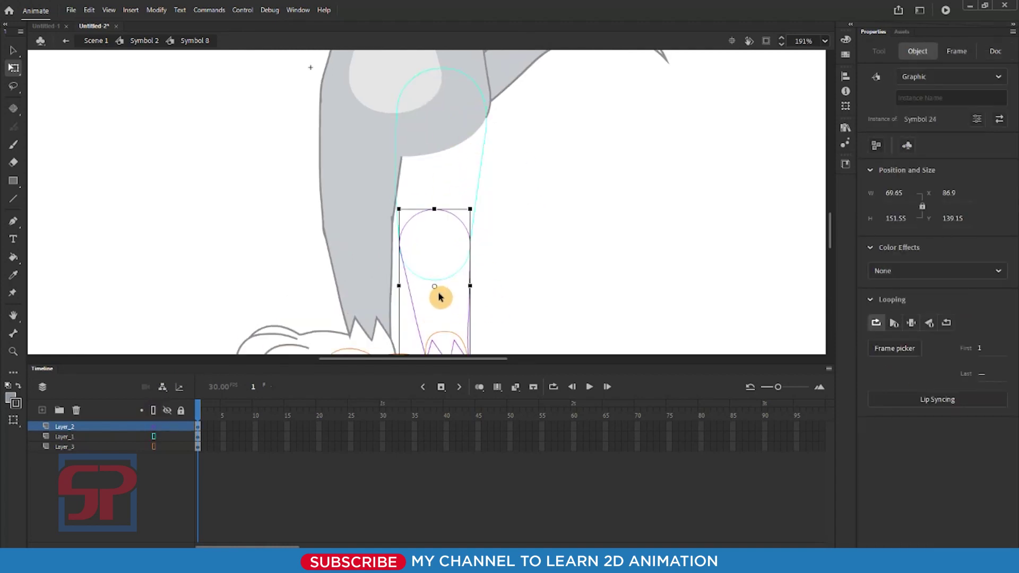
scroll(469, 196, down, 3)
scroll(476, 278, up, 1)
Move the foot's transformation point to the ankle and return to the full-body symbol.
click(423, 250)
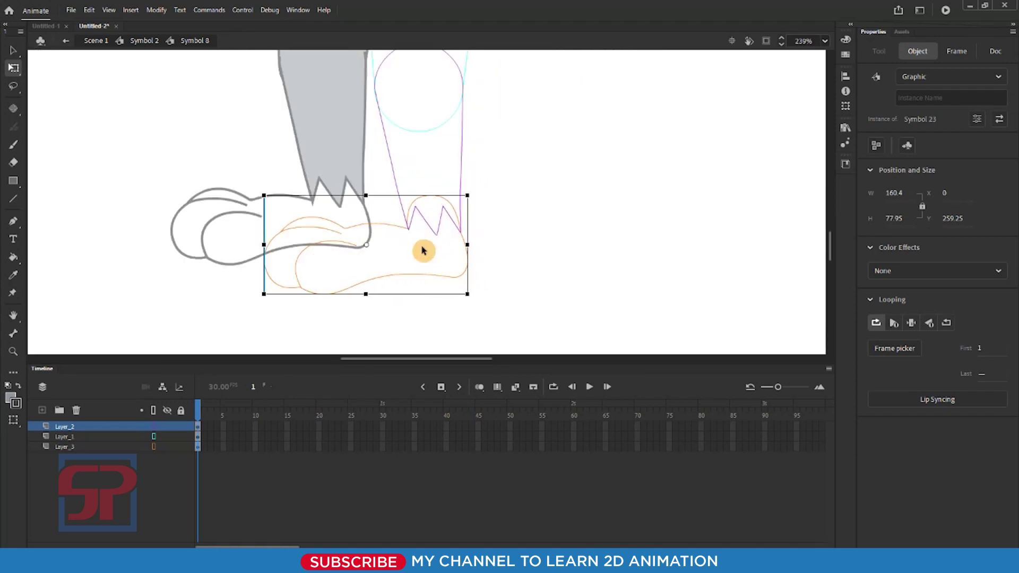
drag(366, 244, 423, 222)
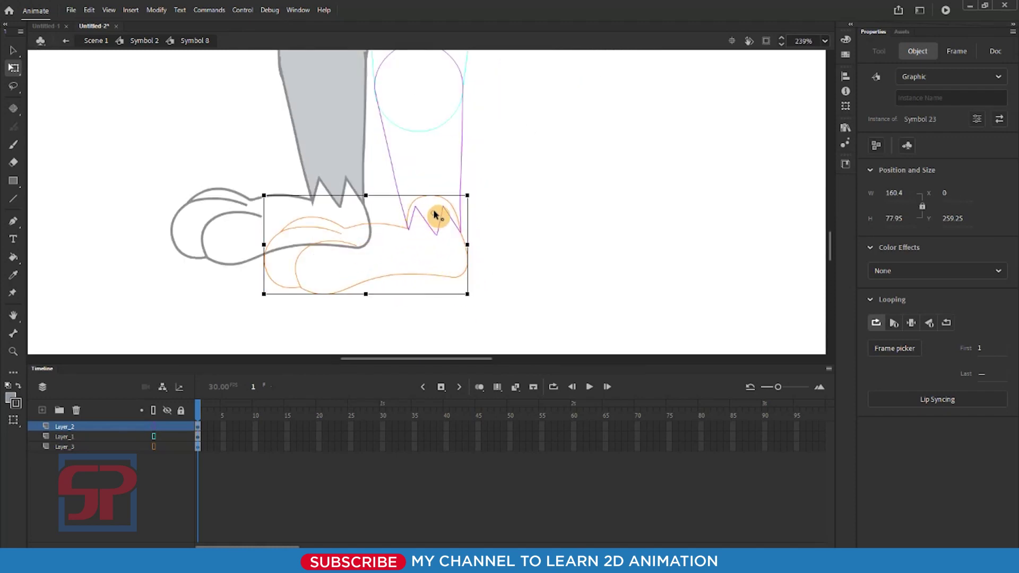
double_click(511, 235)
scroll(450, 279, down, 4)
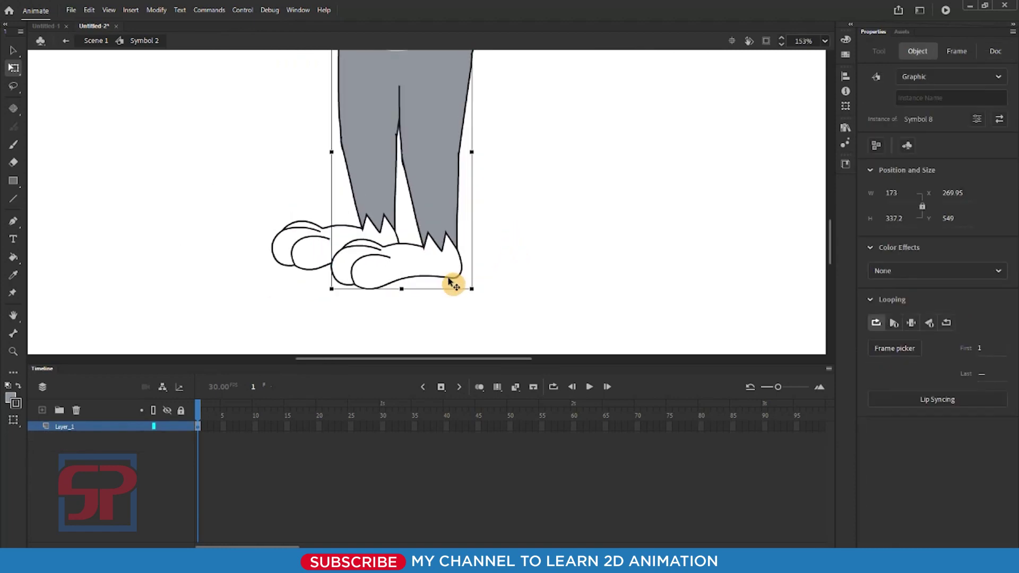
Turn off the outline display in the tail-side leg's symbol and return to the full-body symbol.
double_click(446, 208)
click(153, 413)
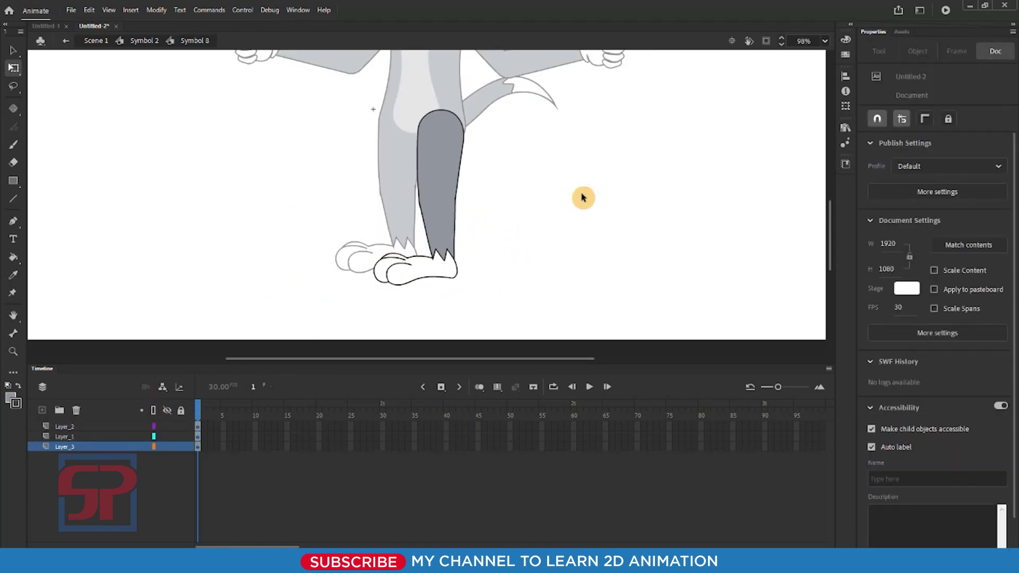
double_click(582, 199)
In the other leg's symbol, show all layers as outlines and move the foot's transformation point to the ankle.
double_click(416, 182)
click(398, 183)
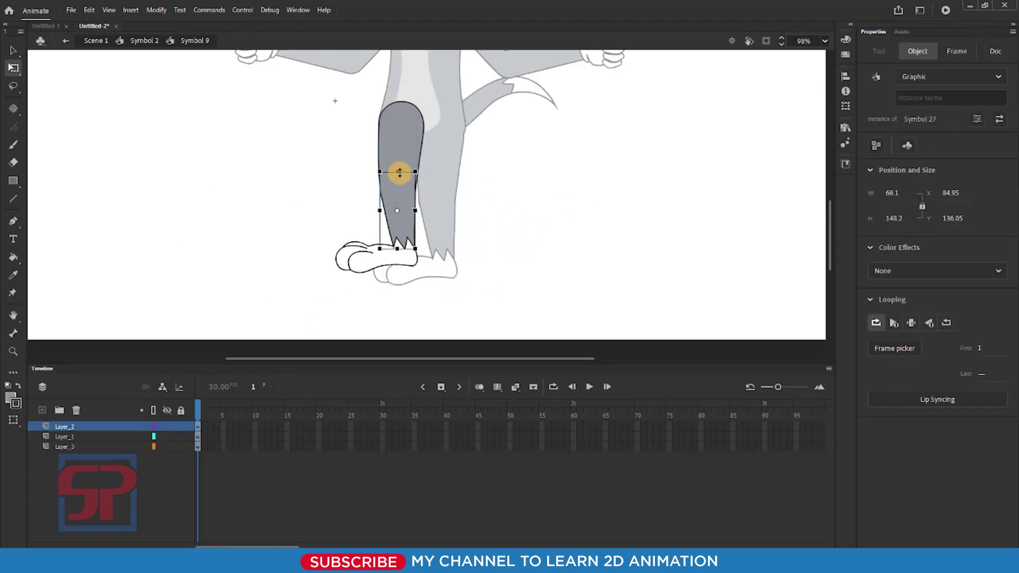
click(152, 411)
scroll(409, 228, up, 3)
click(328, 328)
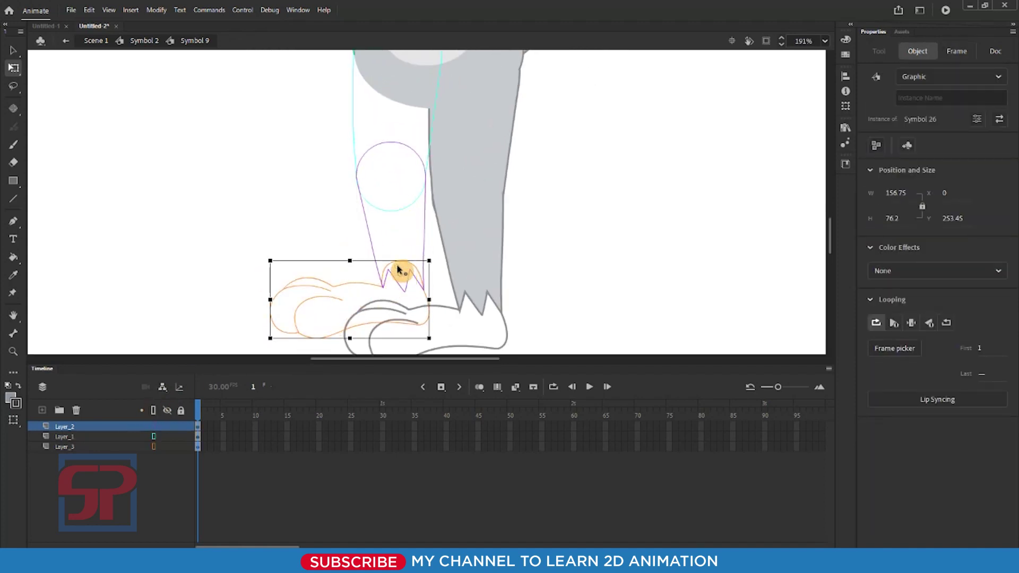
Move this lower leg's transformation point to the centre of its knee circle.
click(385, 228)
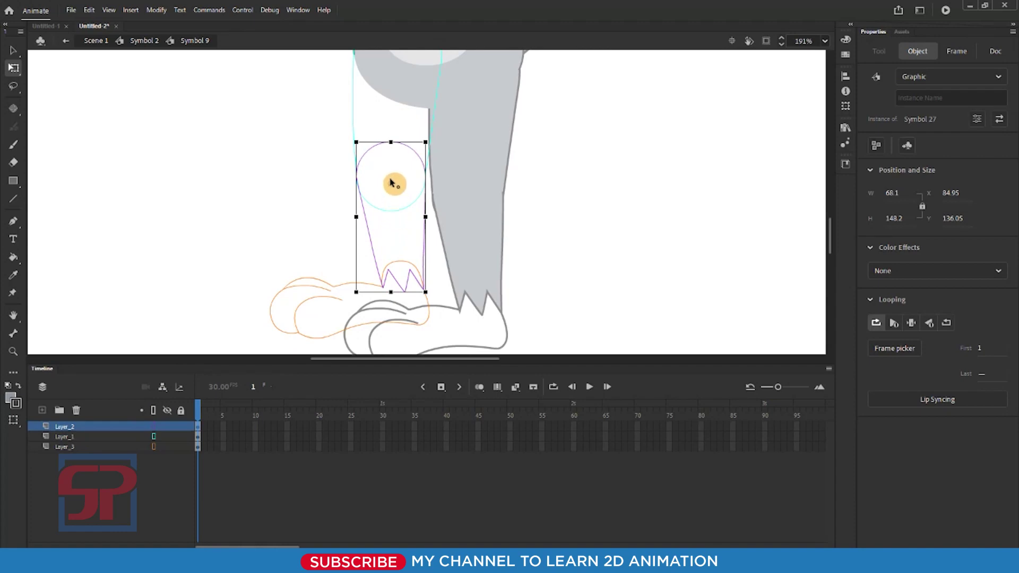
scroll(426, 247, down, 3)
scroll(422, 163, up, 3)
Move the thigh's transformation point to the hip joint, turn off the outline display and return to the full-body symbol.
click(394, 220)
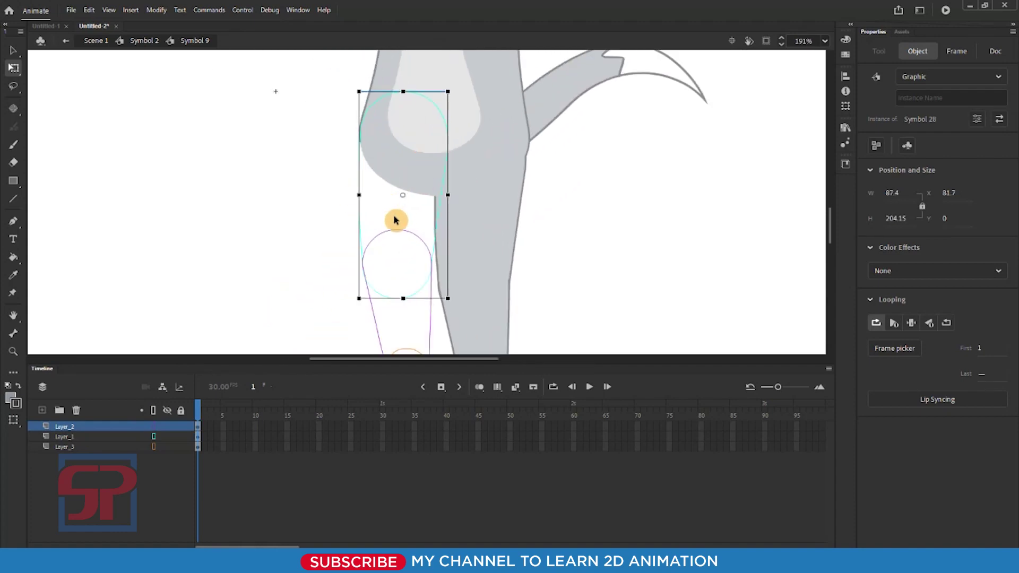
click(410, 138)
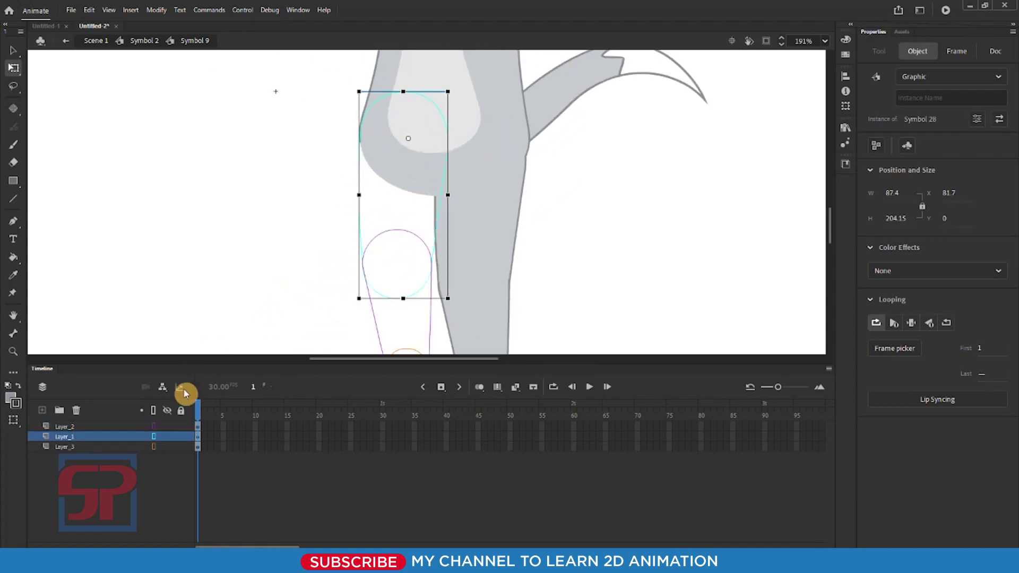
click(155, 413)
double_click(251, 240)
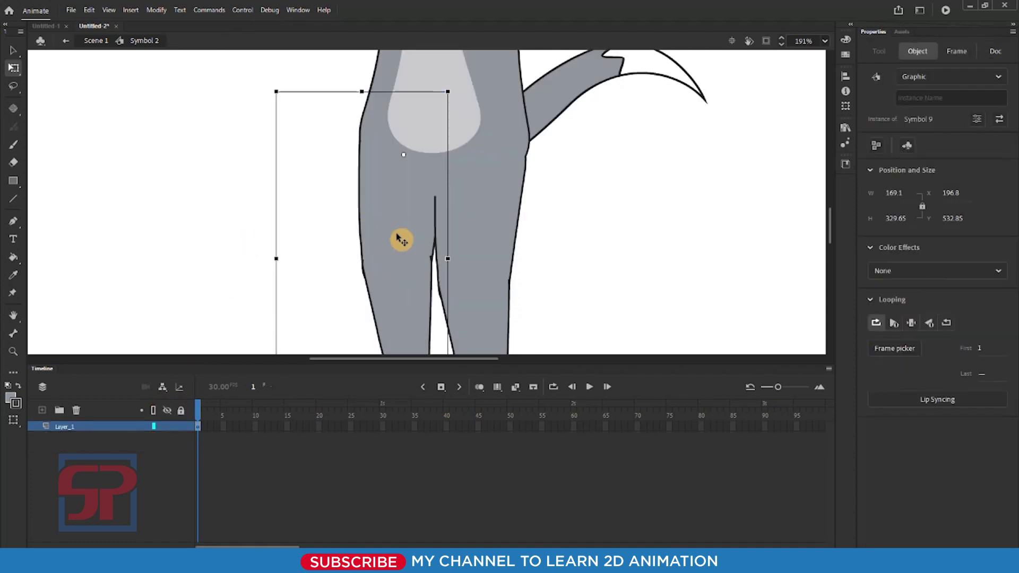
scroll(400, 239, down, 3)
click(531, 243)
scroll(300, 212, down, 1)
scroll(407, 152, up, 1)
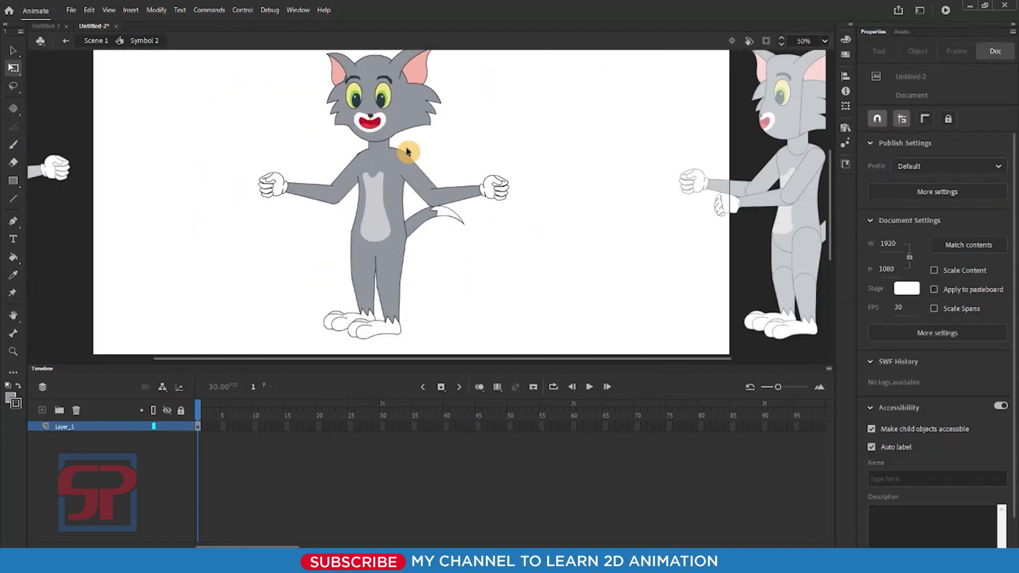
click(378, 162)
click(484, 148)
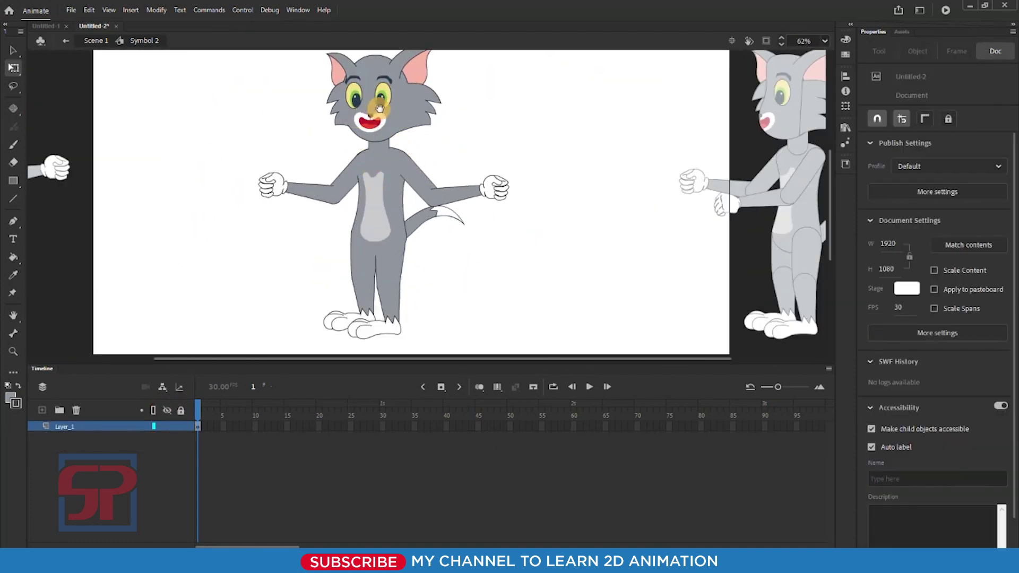
drag(367, 104, 353, 129)
click(374, 133)
click(506, 168)
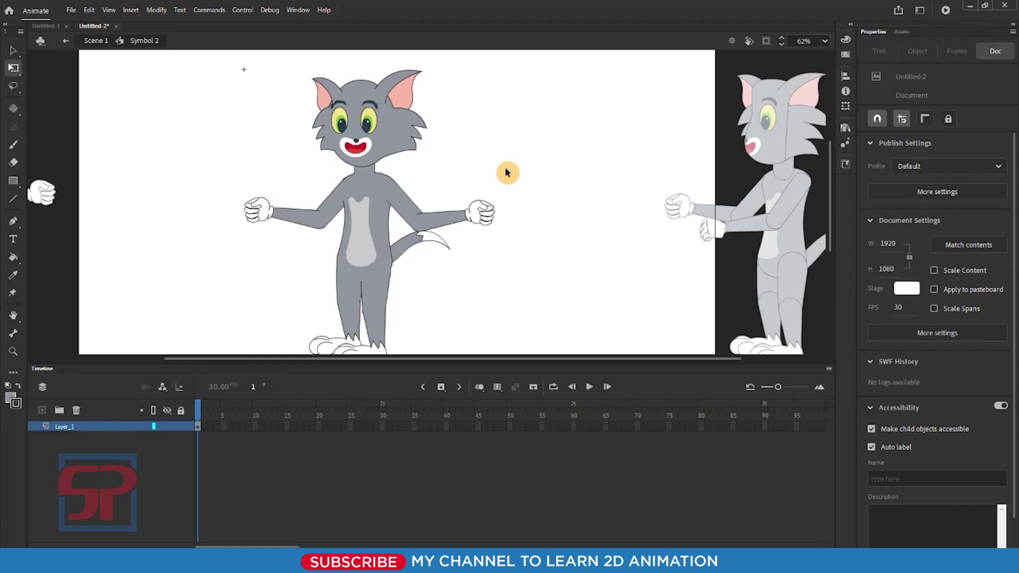
drag(415, 179, 395, 187)
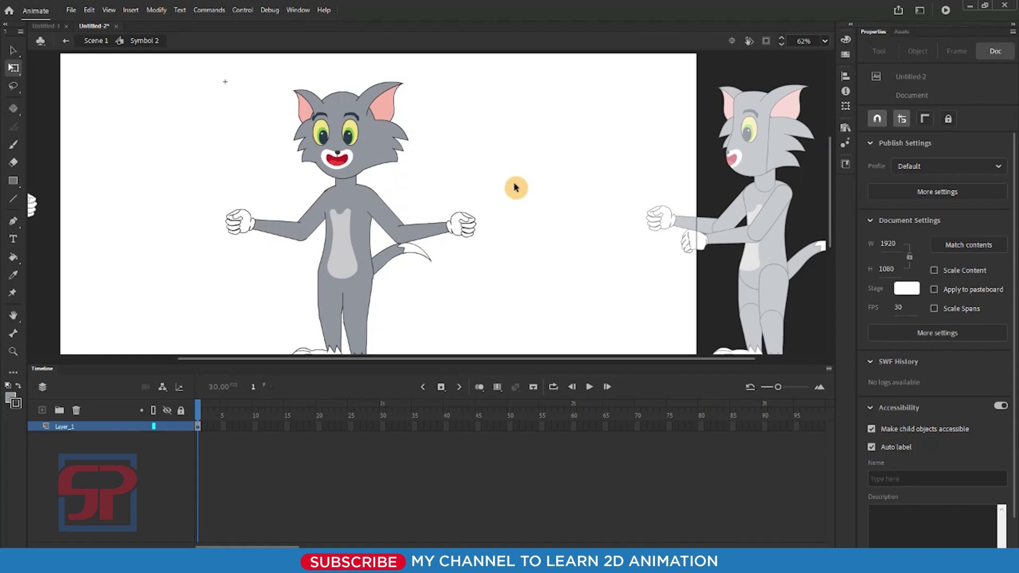
click(400, 221)
click(523, 218)
scroll(343, 154, down, 1)
scroll(404, 198, up, 2)
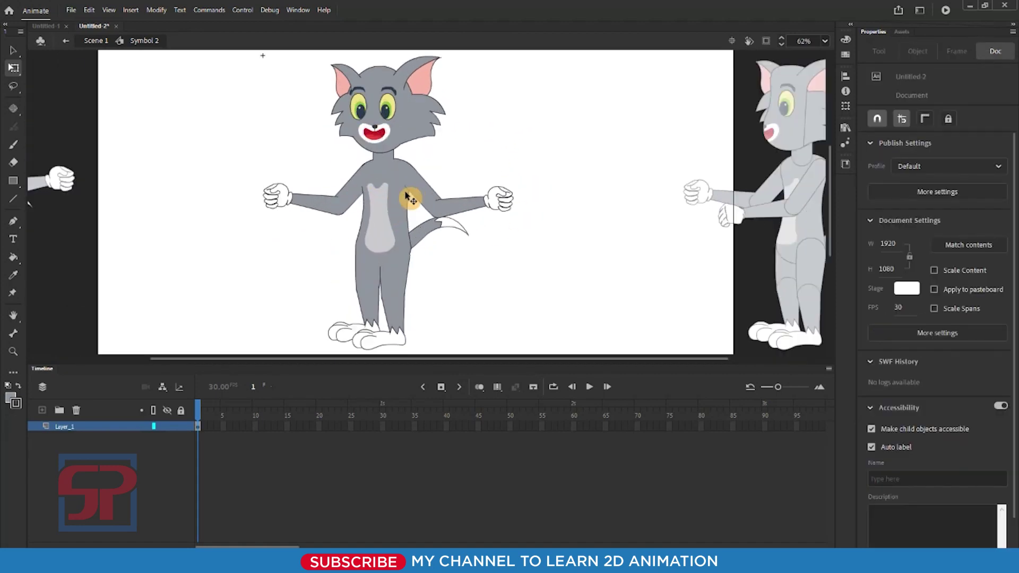
click(531, 209)
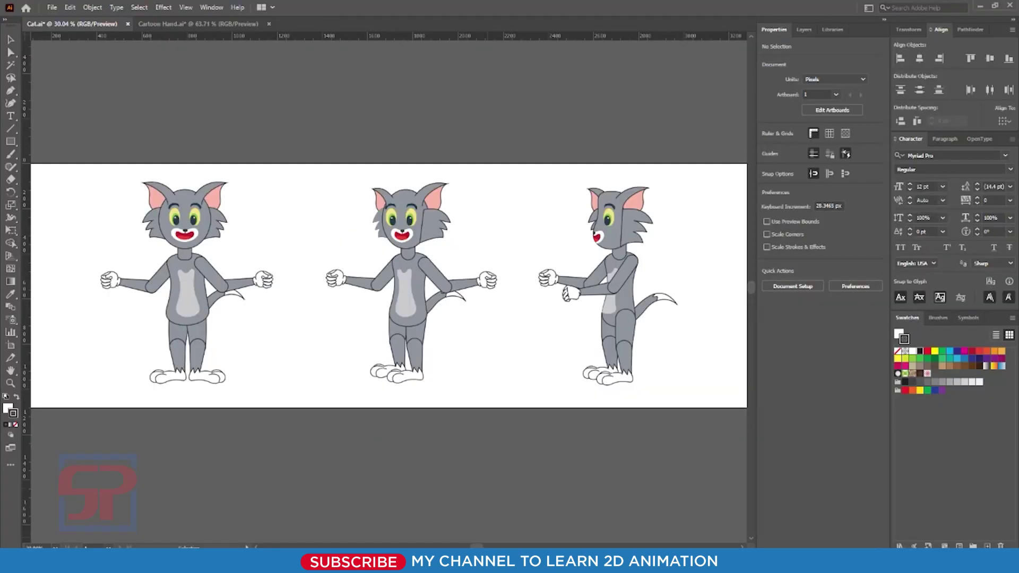
View the Cartoon Hand artwork in Illustrator, and in Animate open the tail-side fist's symbol inside its arm symbol.
click(210, 25)
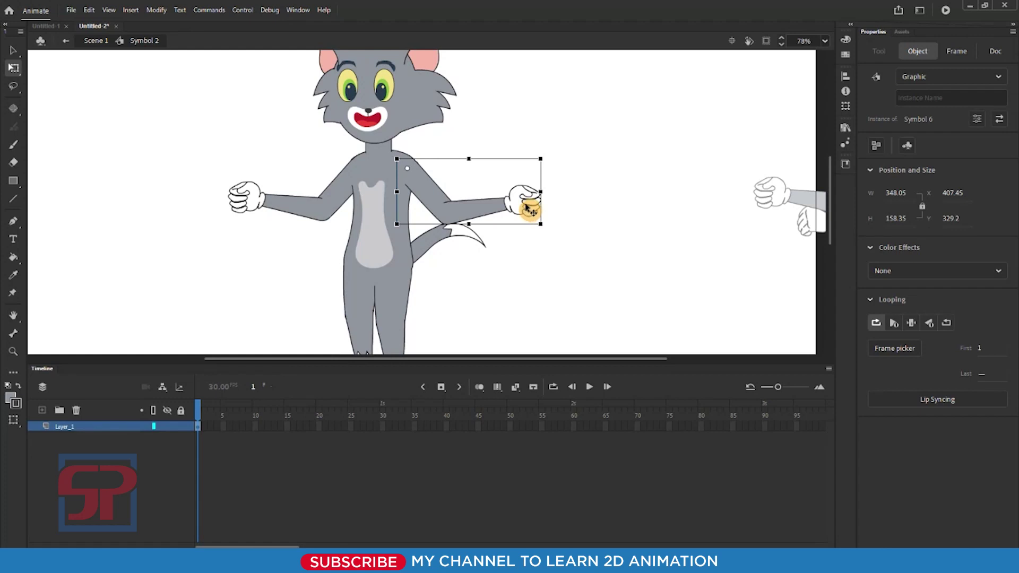
double_click(538, 203)
click(575, 215)
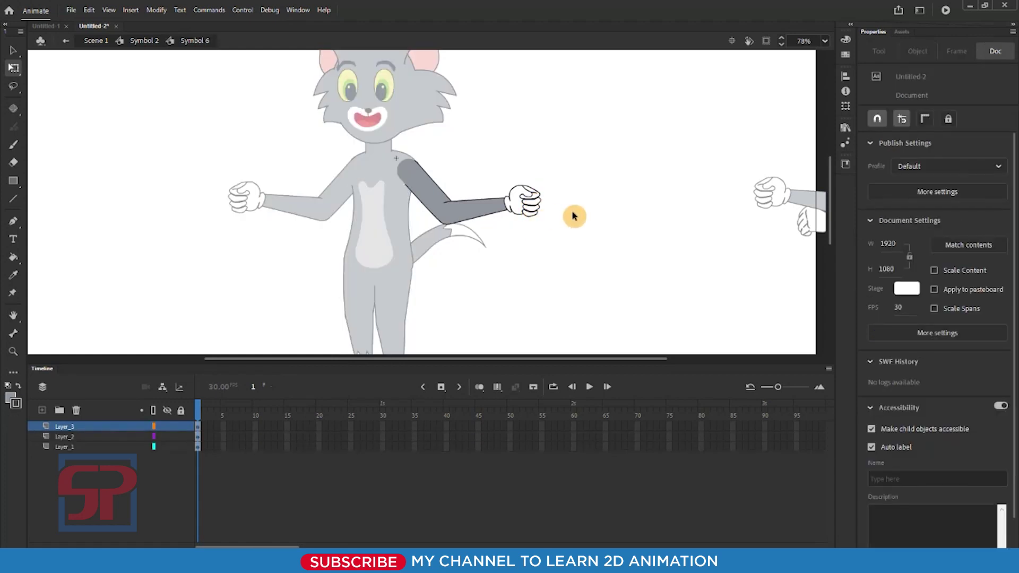
click(529, 197)
double_click(538, 204)
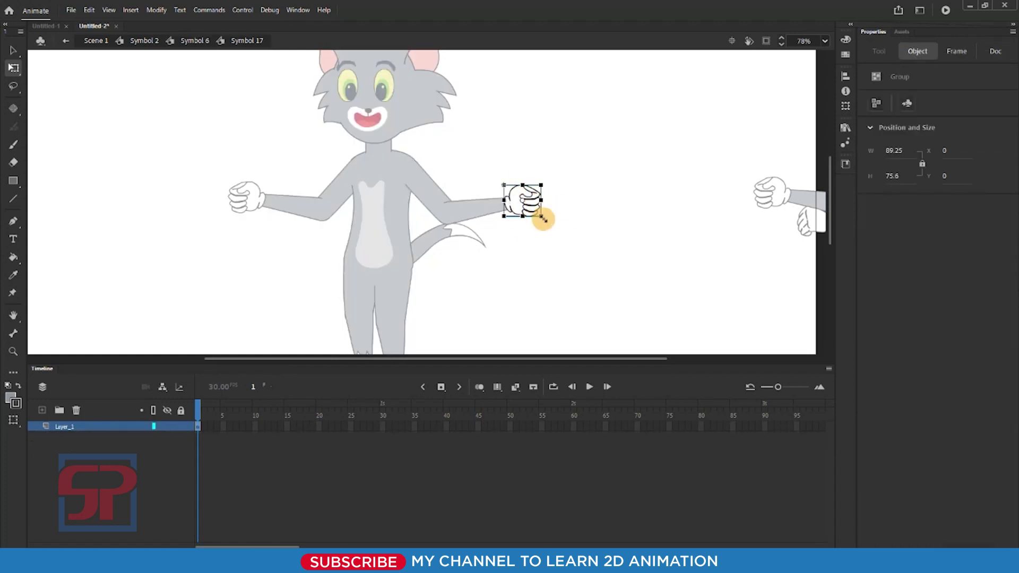
scroll(550, 197, up, 3)
key(alt+Tab)
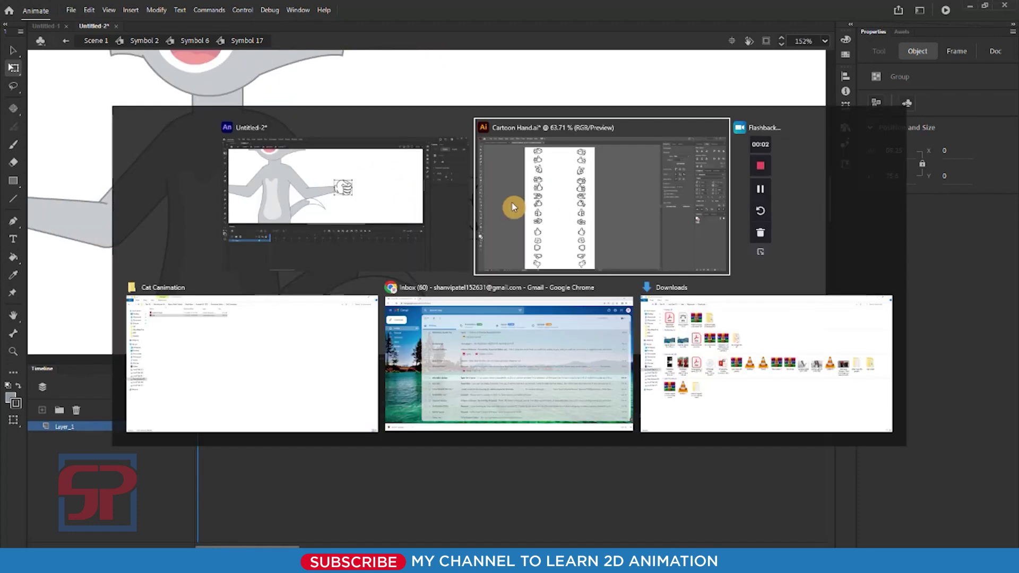
key(alt+Tab)
key(alt+Tab)
key(alt+Tab)
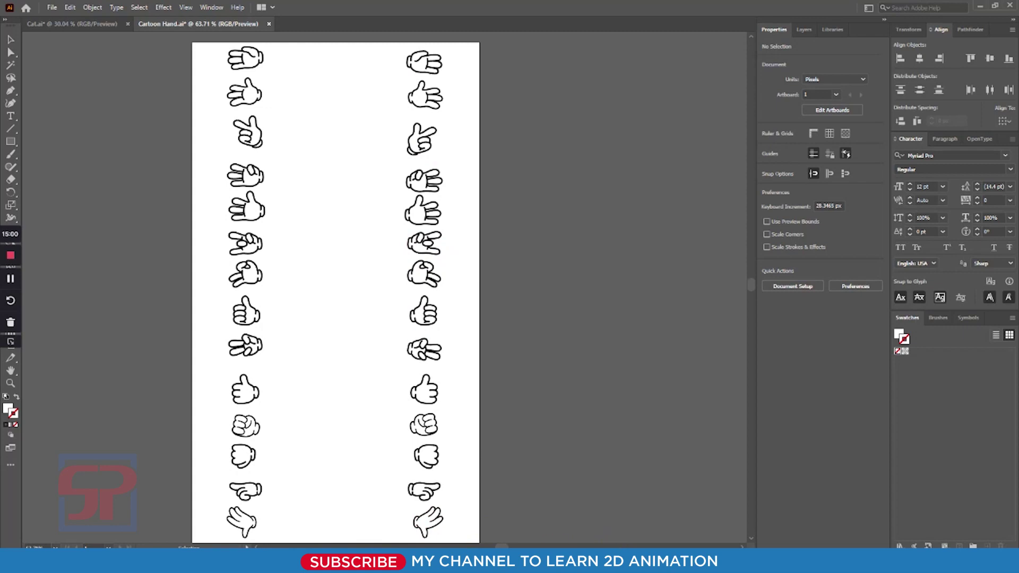
mouse_move(638, 562)
click(676, 517)
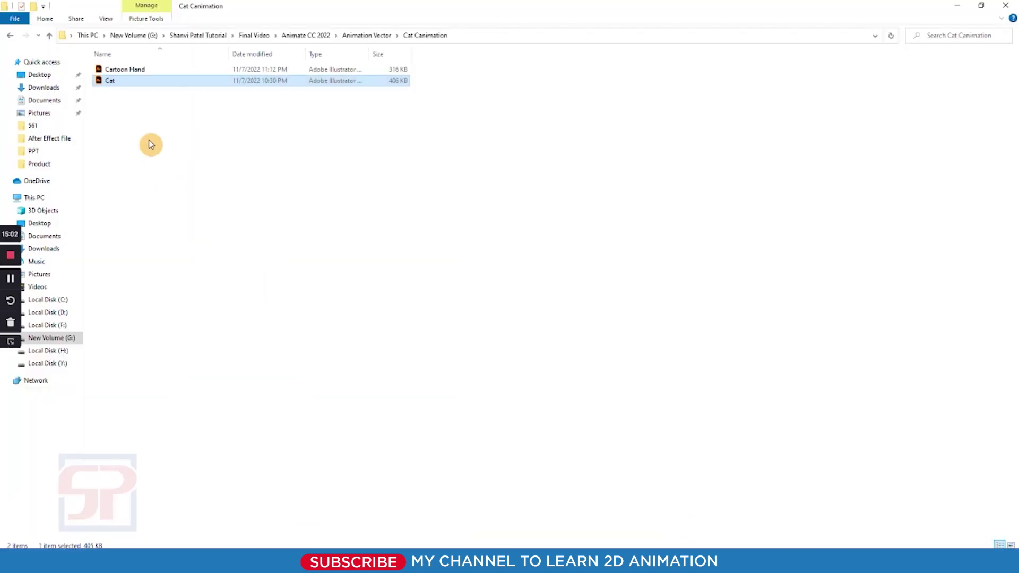
drag(149, 69, 548, 225)
key(alt+Tab)
key(alt+Tab)
key(alt+Tab)
key(alt+Tab)
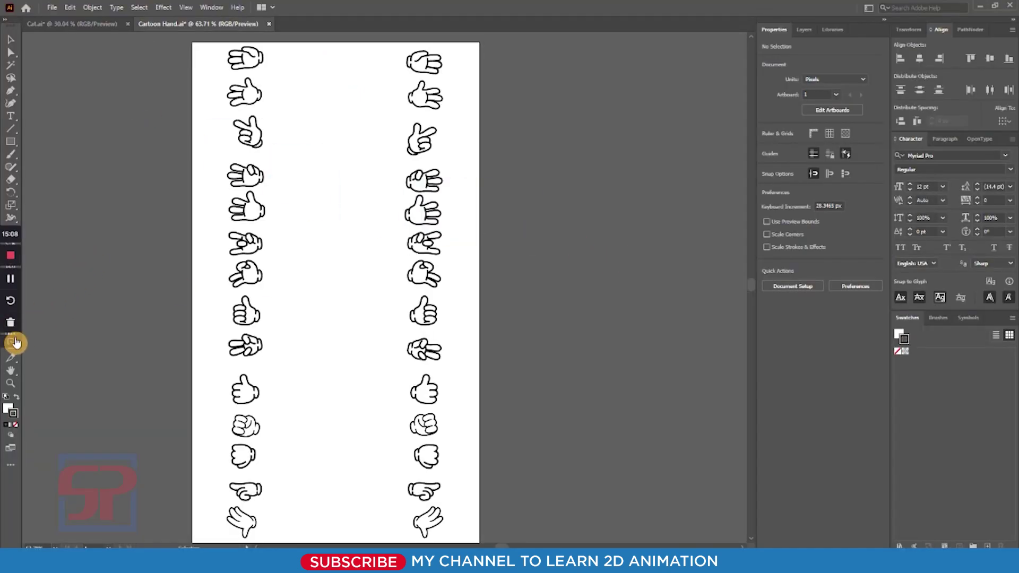
key(alt+Tab)
key(alt+Tab)
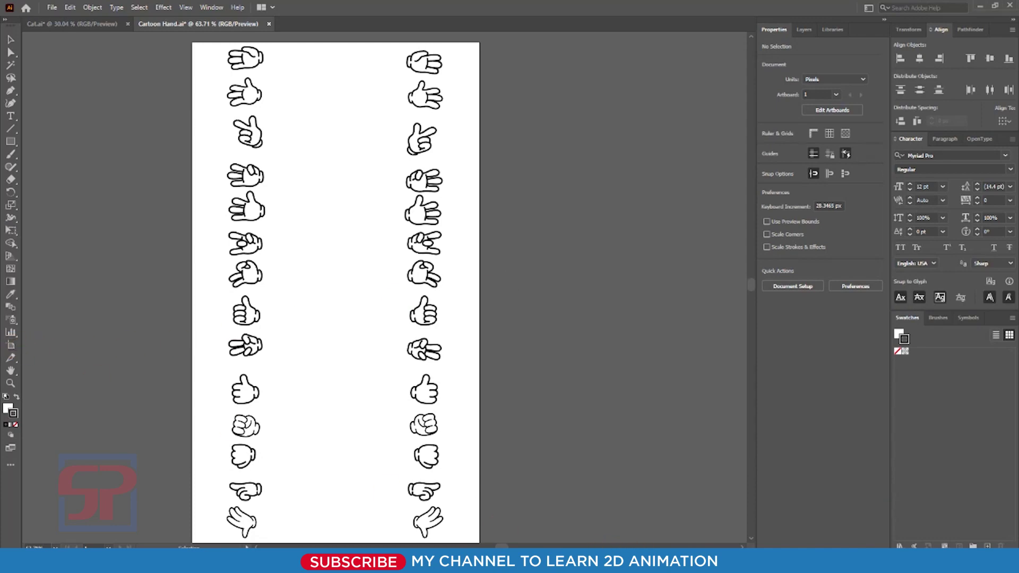
Import the Cartoon Hand file from the Cat Canimation folder into the fist's symbol and place the artwork beside the cat, clear of the body.
click(653, 496)
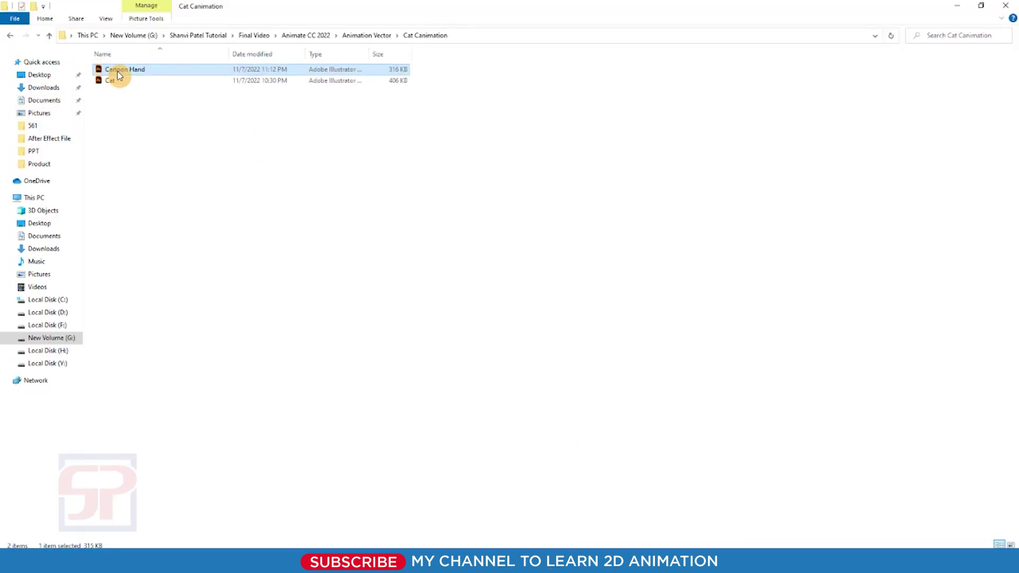
drag(117, 71, 605, 211)
click(622, 414)
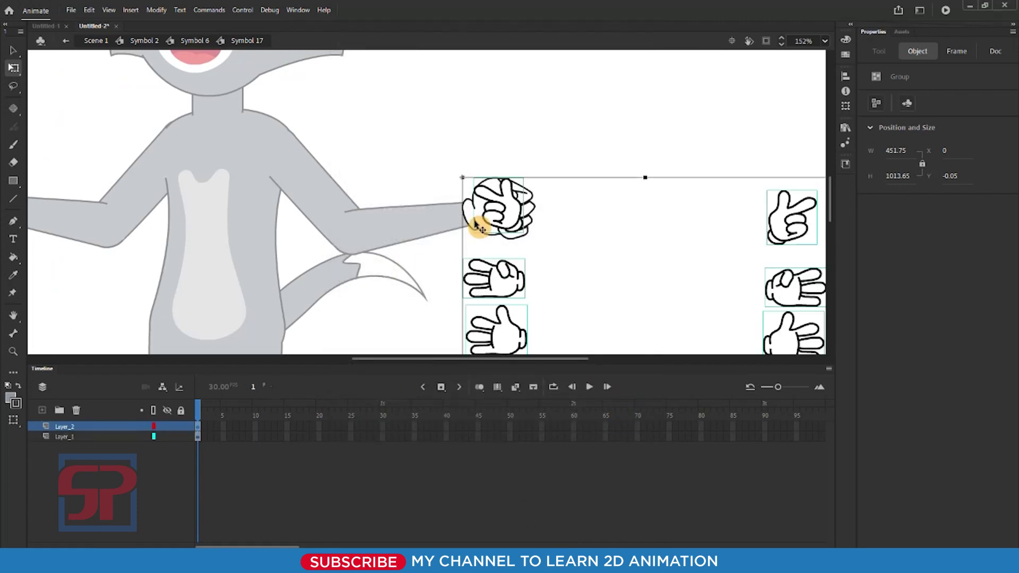
scroll(480, 220, down, 5)
drag(540, 201, 280, 191)
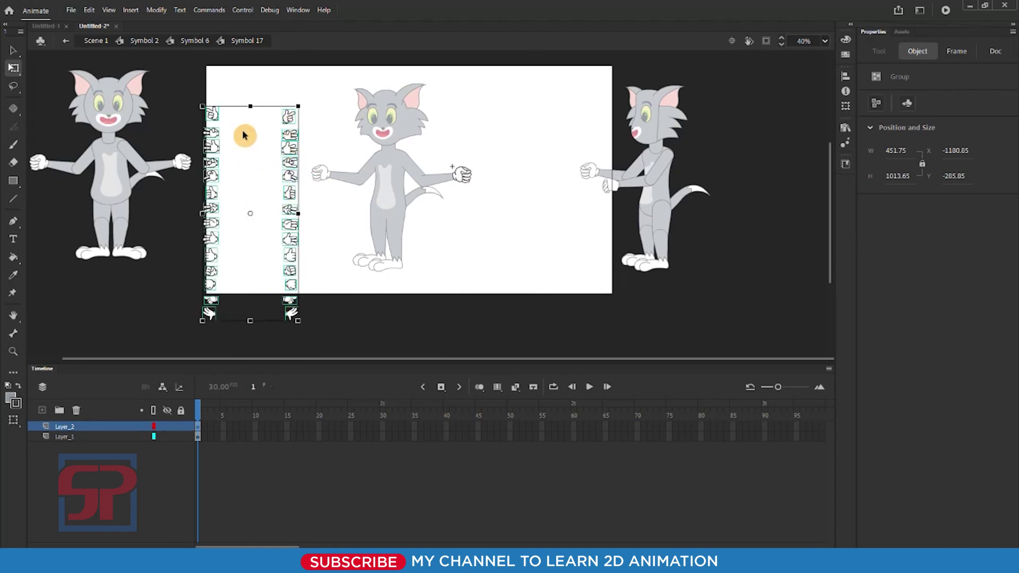
Cut the left column of hand poses from the imported artwork and return to the full-body symbol.
drag(235, 91, 201, 333)
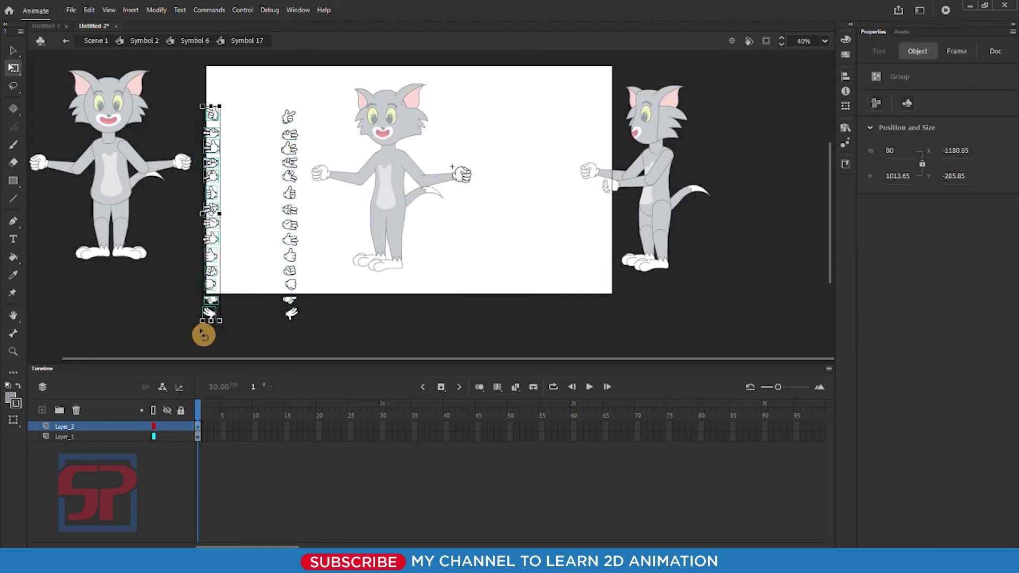
key(Delete)
double_click(250, 166)
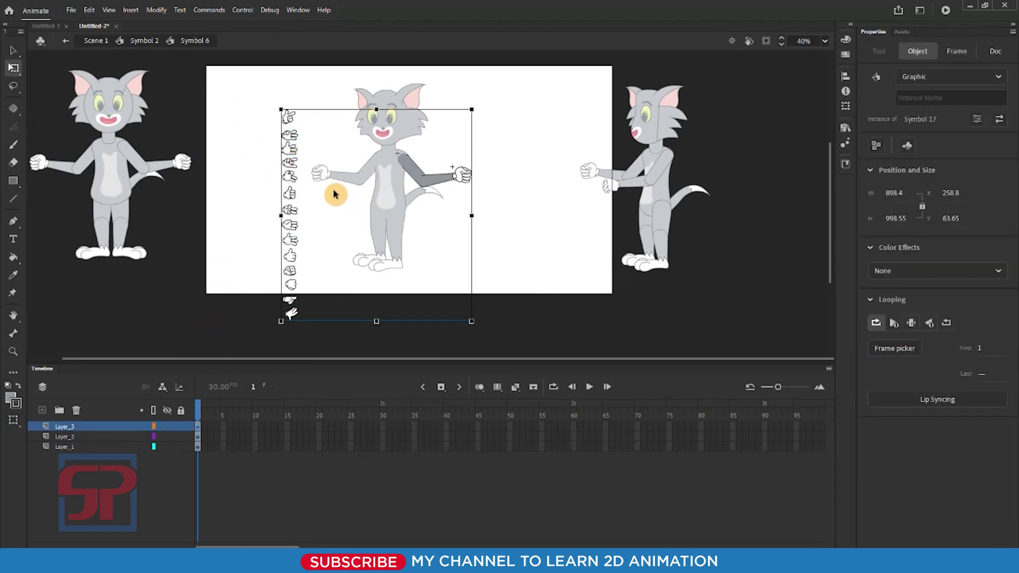
double_click(351, 140)
Open the opposite arm's fist symbol, paste the cut hand poses and place them beside the remaining column.
double_click(320, 177)
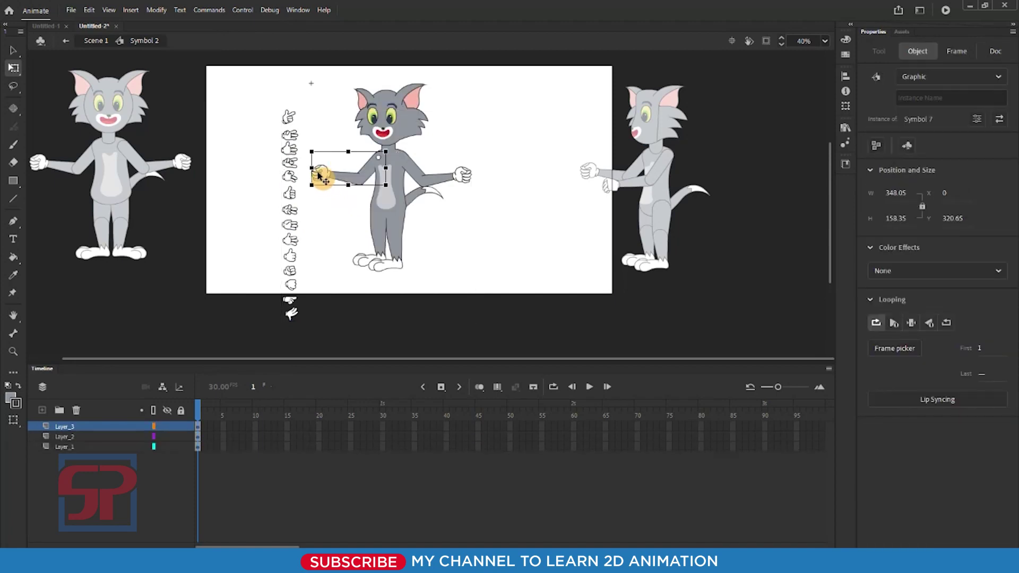
double_click(319, 174)
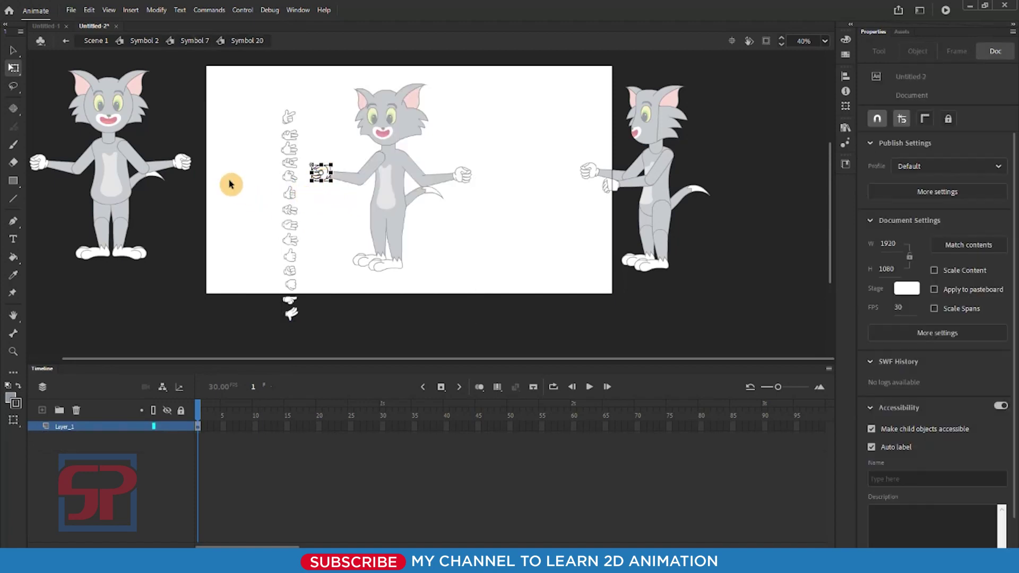
key(ctrl+v)
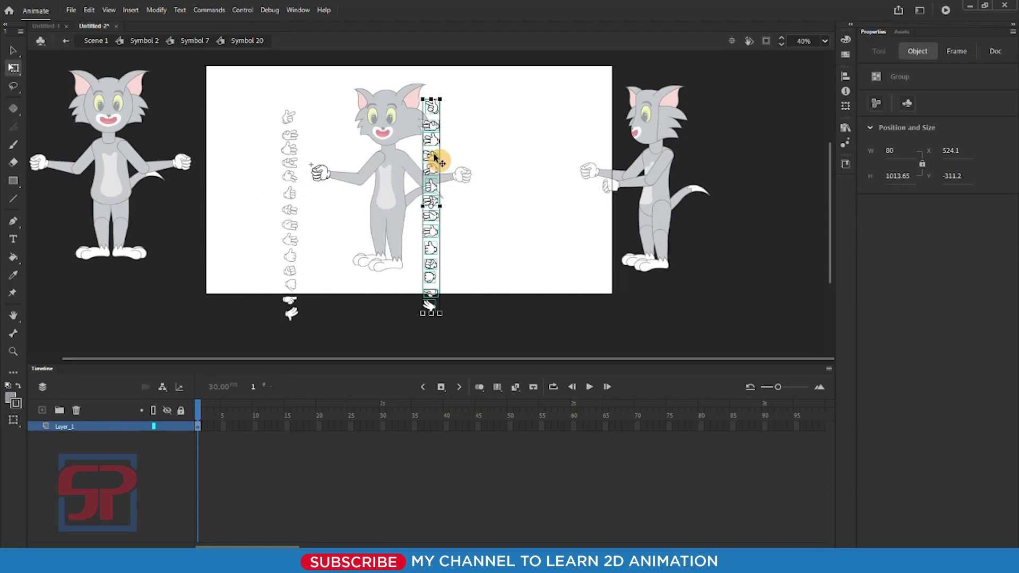
drag(434, 157, 264, 163)
click(320, 136)
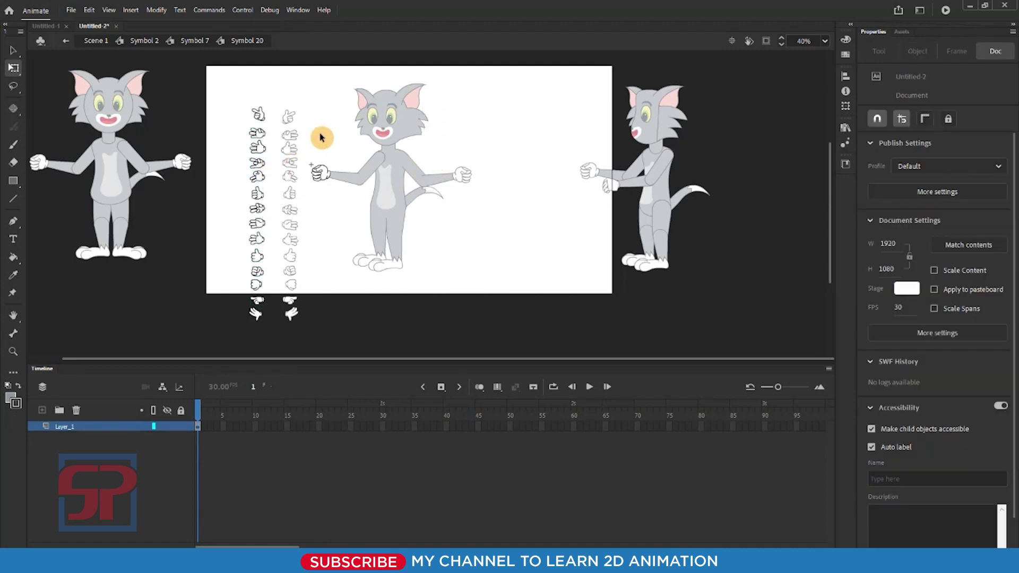
Select all the pasted hand poses, enlarge them to match the cat's fist and move them close to it.
scroll(320, 137, up, 4)
scroll(319, 171, down, 3)
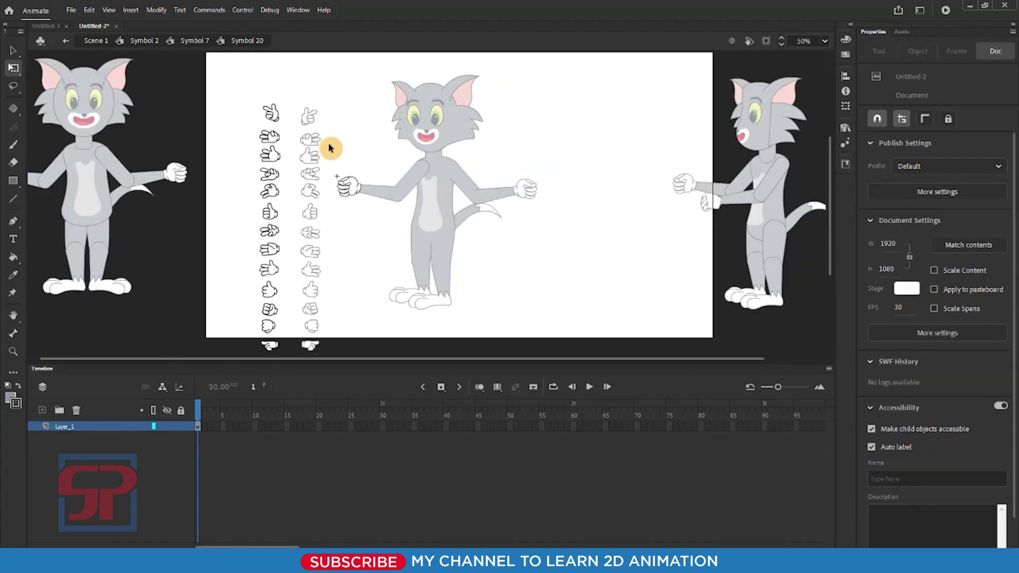
drag(239, 90, 293, 361)
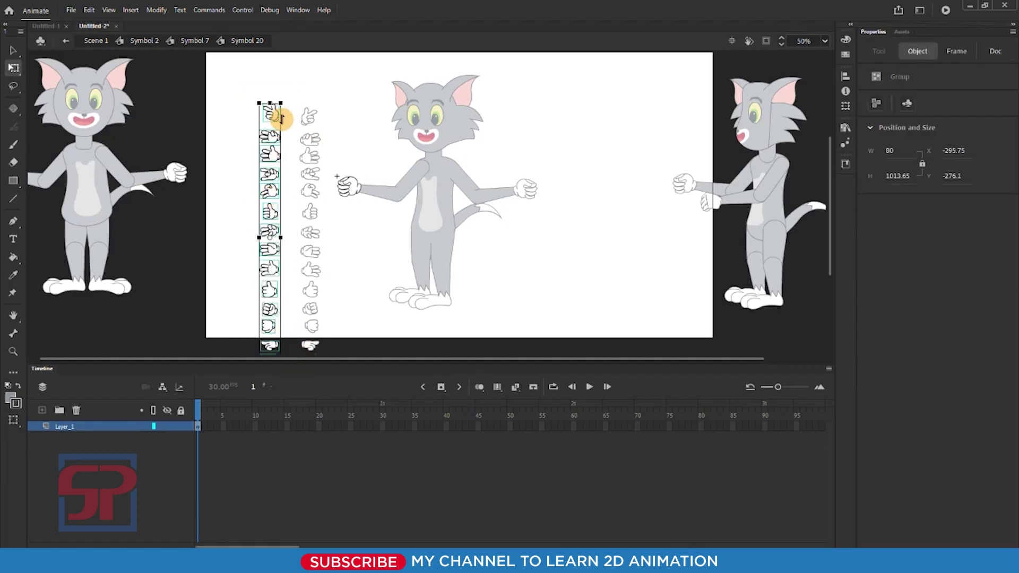
drag(283, 101, 297, 75)
drag(277, 113, 330, 170)
scroll(344, 185, up, 5)
Delete the original fist drawing from the end of the forearm.
click(375, 216)
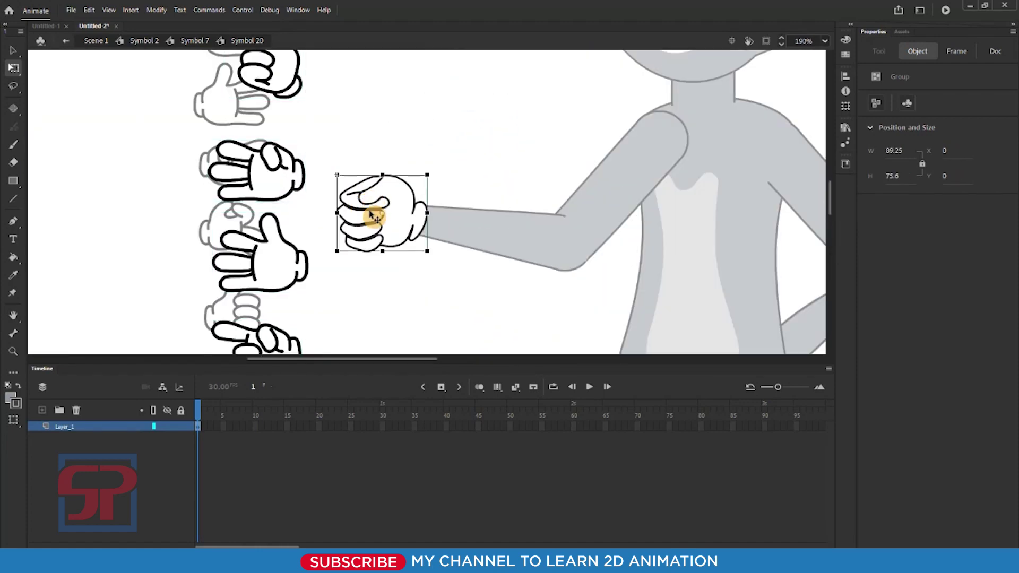
key(Delete)
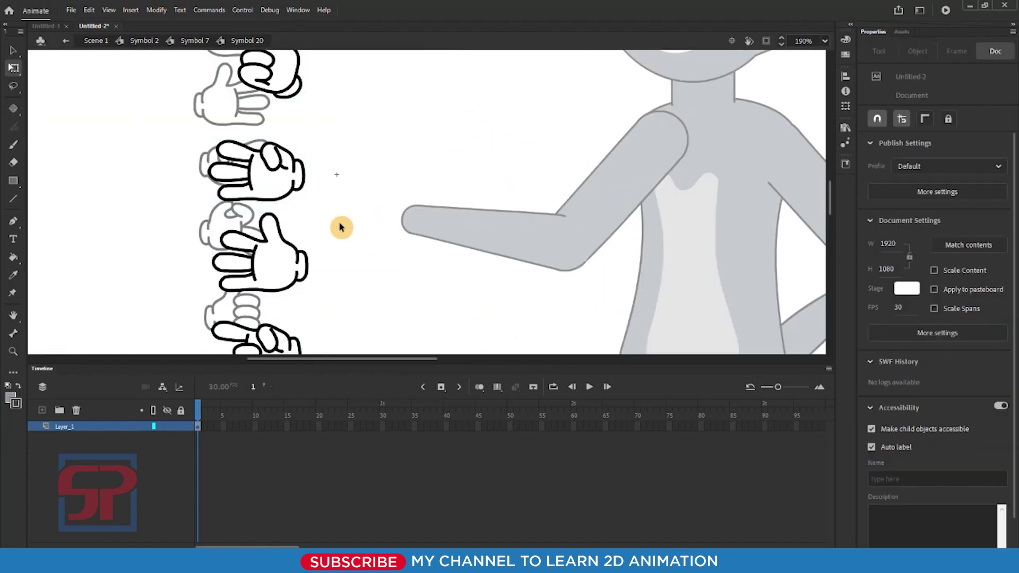
scroll(342, 225, down, 2)
scroll(291, 178, down, 2)
scroll(319, 163, down, 2)
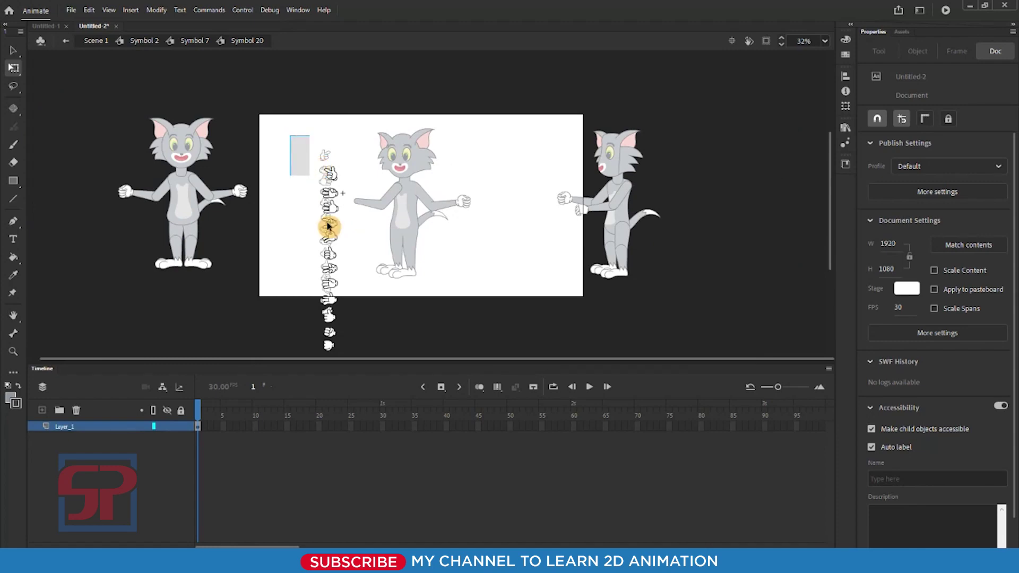
Enlarge the selected column of hand poses to about 115 by 1457 and set its top hand on the bare forearm's end.
drag(327, 226, 378, 382)
scroll(337, 176, up, 6)
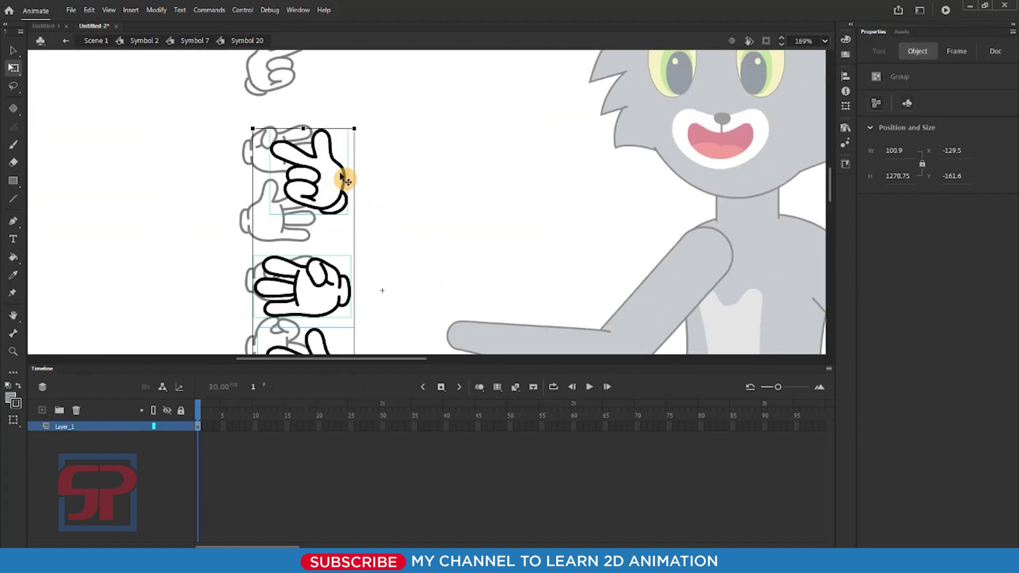
drag(344, 179, 449, 309)
scroll(409, 257, down, 3)
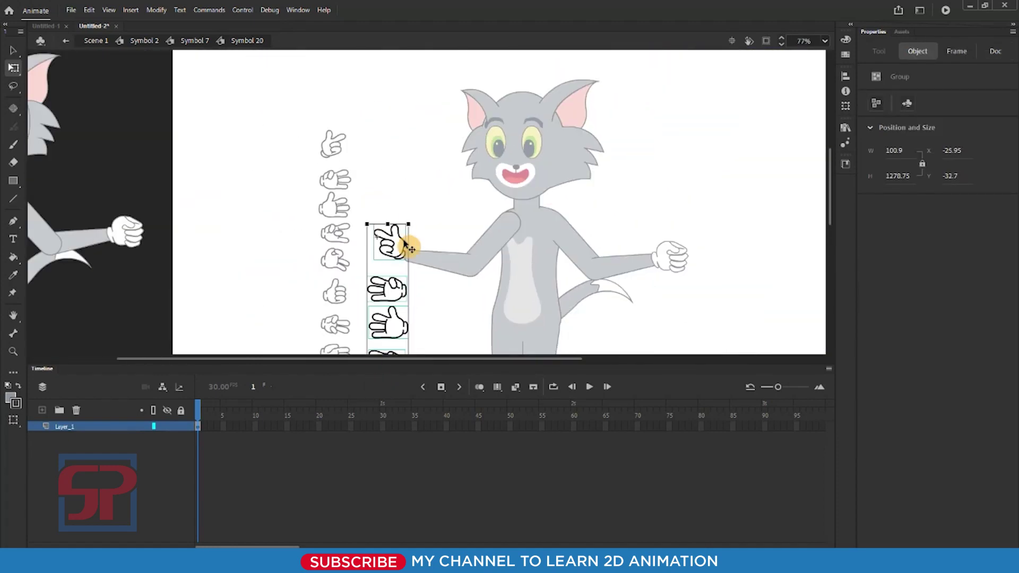
scroll(406, 246, up, 5)
drag(419, 201, 567, 62)
drag(423, 143, 391, 205)
scroll(378, 183, down, 4)
scroll(378, 183, down, 4)
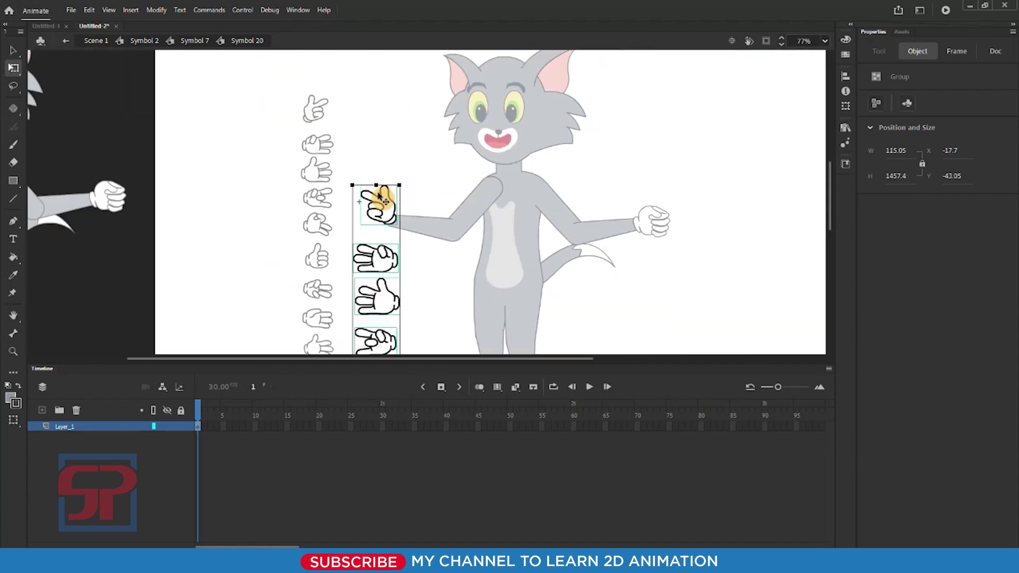
scroll(359, 279, up, 2)
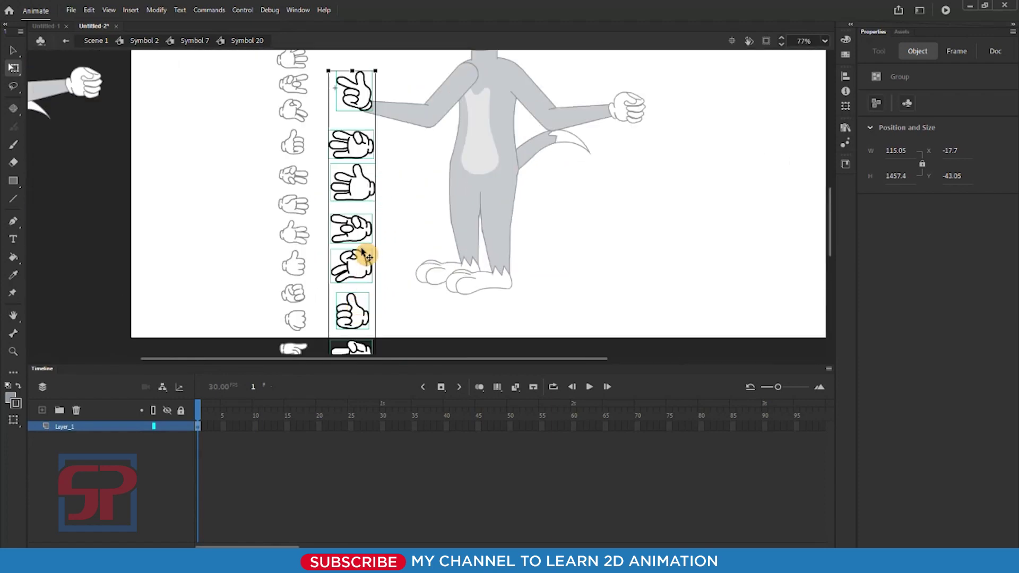
Copy the enlarged hand poses and open the opposite arm's fist symbol, Symbol 17 inside Symbol 6, for editing.
double_click(238, 207)
click(242, 195)
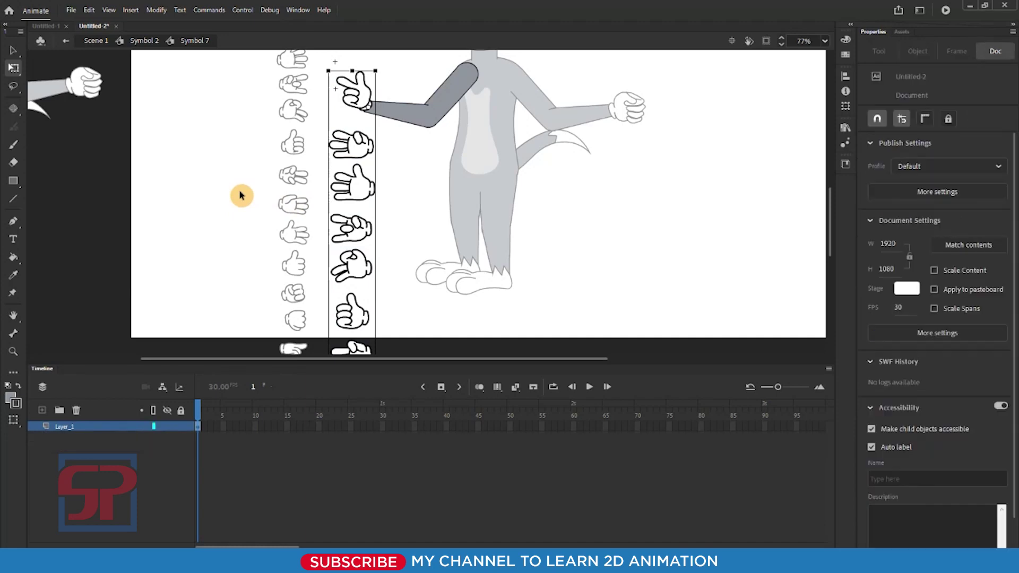
double_click(242, 196)
double_click(572, 127)
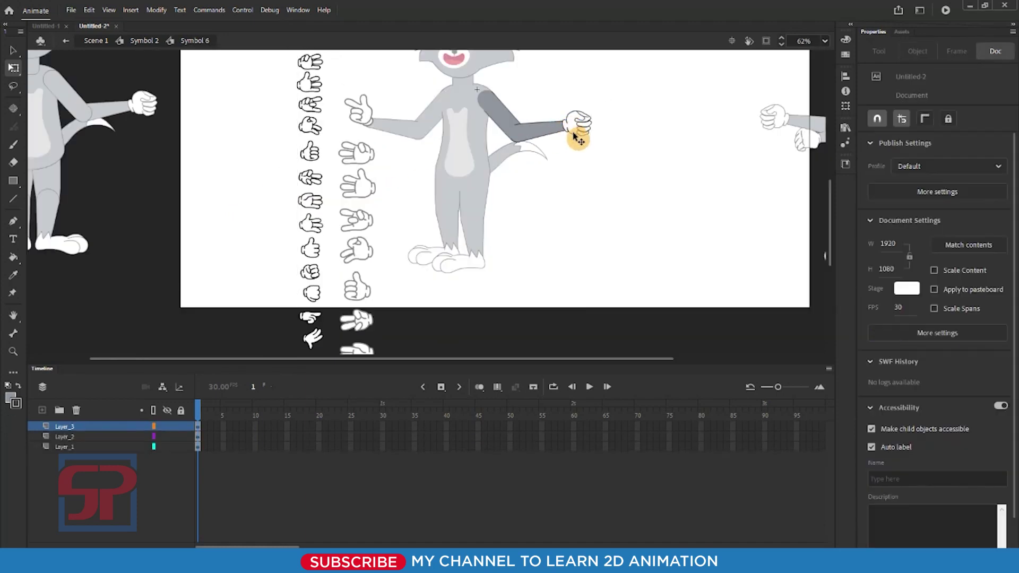
click(579, 128)
double_click(583, 137)
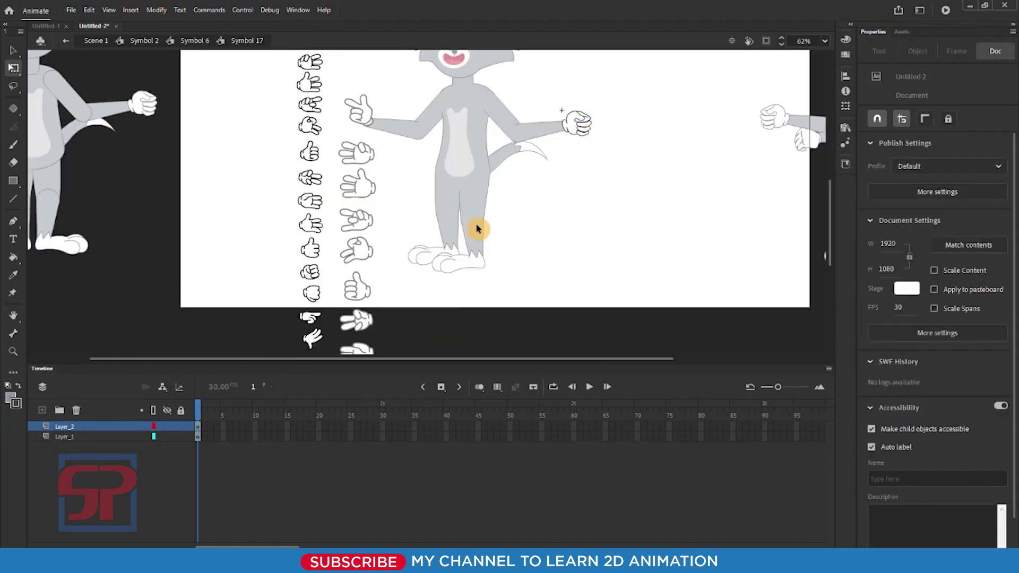
Delete the smaller column of hand poses, paste the enlarged poses and place them beside the cat's fist.
drag(282, 69, 357, 336)
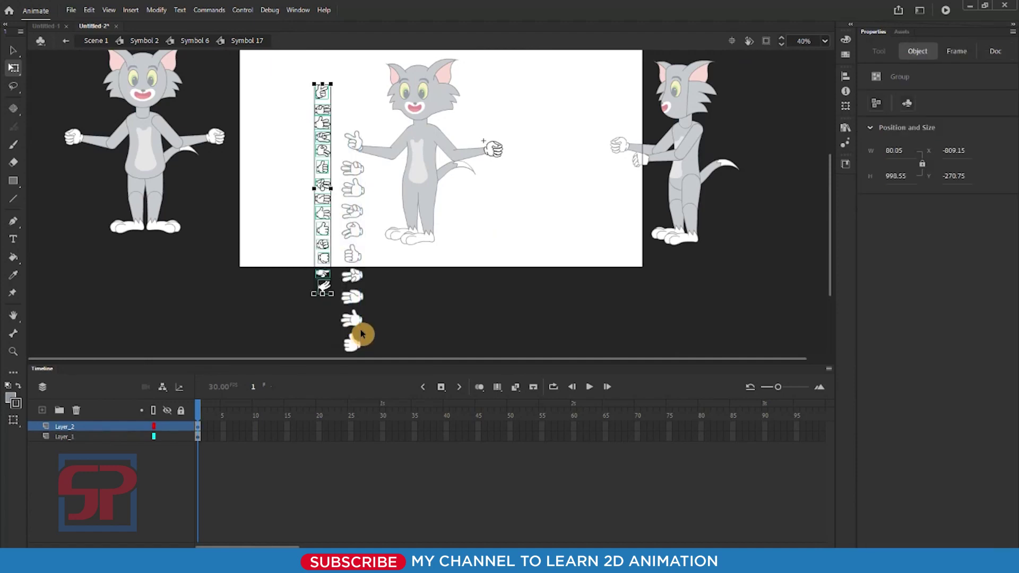
key(Delete)
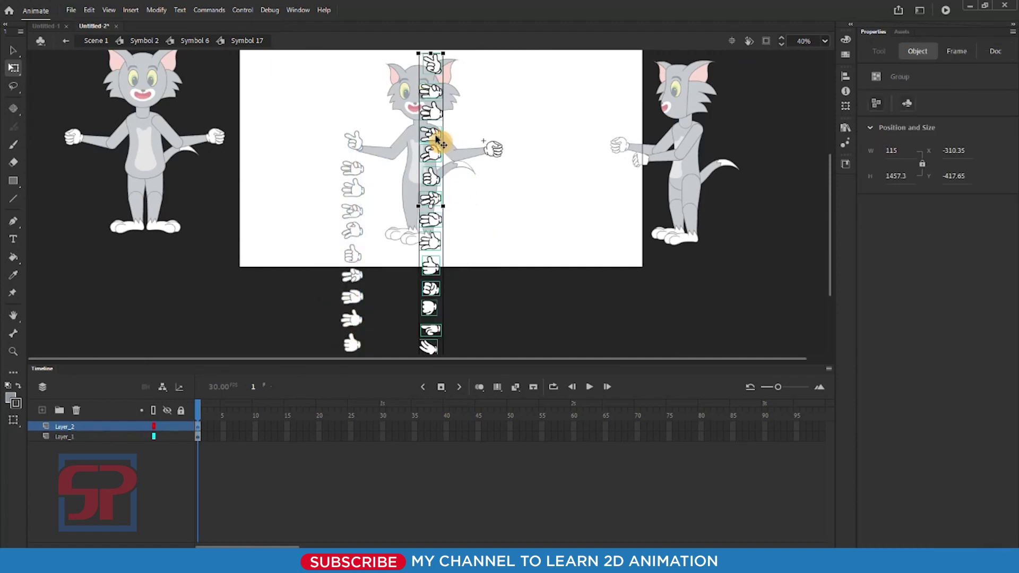
drag(436, 139, 526, 166)
scroll(526, 166, up, 3)
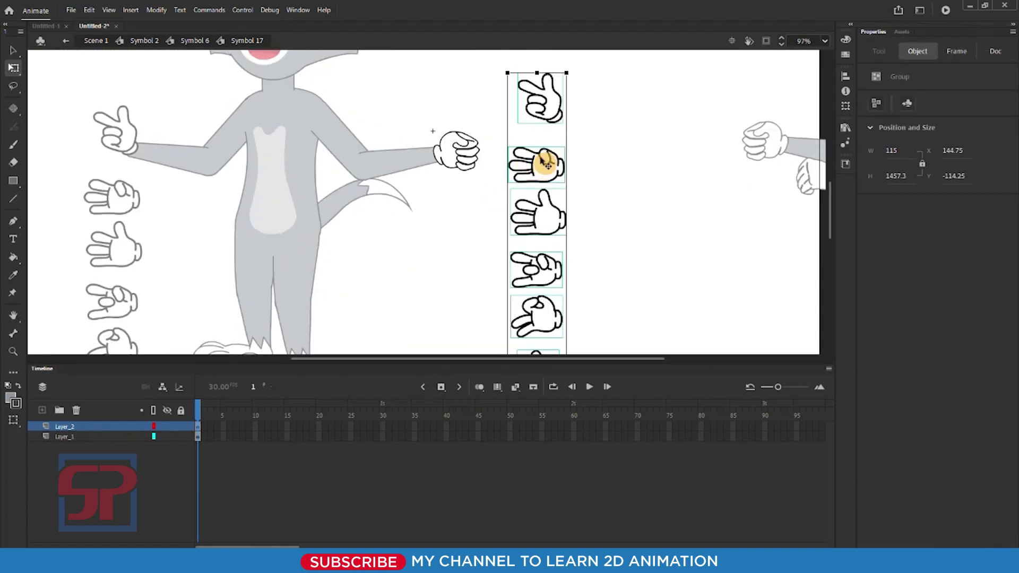
Flip the pasted hand poses horizontally and move the mirrored column closer to the fist.
right_click(545, 162)
mouse_move(586, 336)
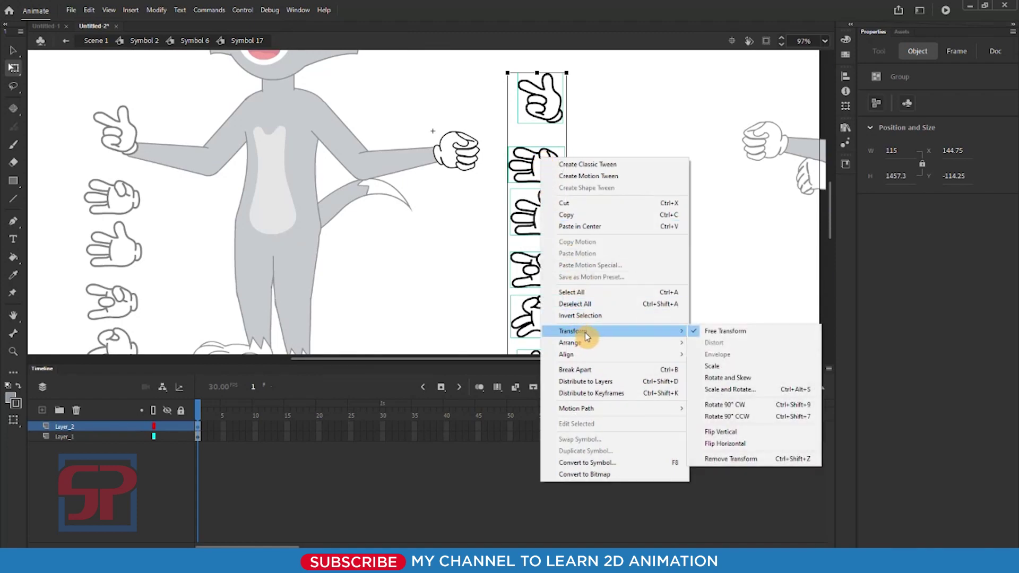
click(737, 443)
drag(549, 183, 520, 179)
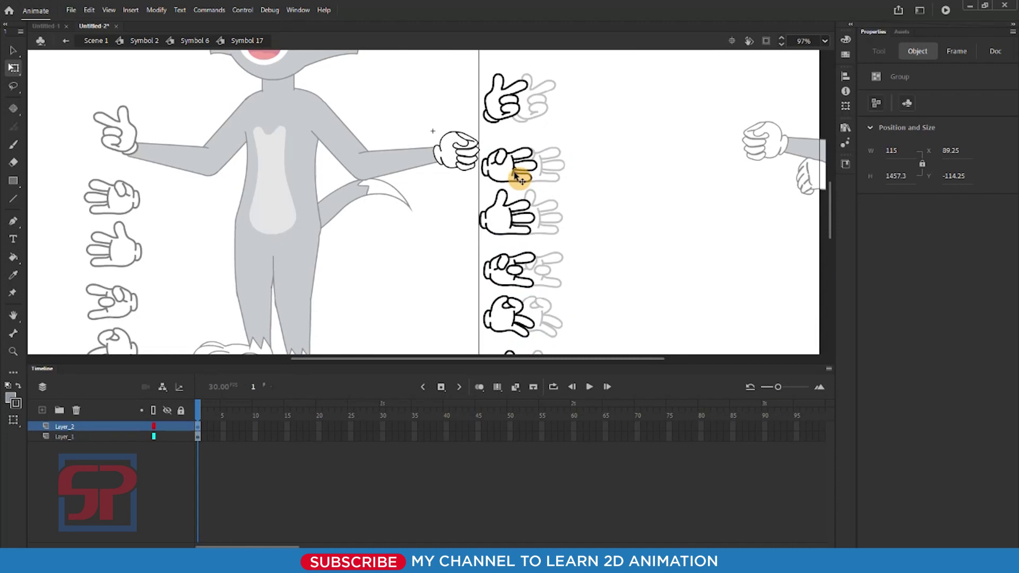
Delete the original fist drawing from the end of this forearm.
click(622, 189)
click(476, 151)
key(Delete)
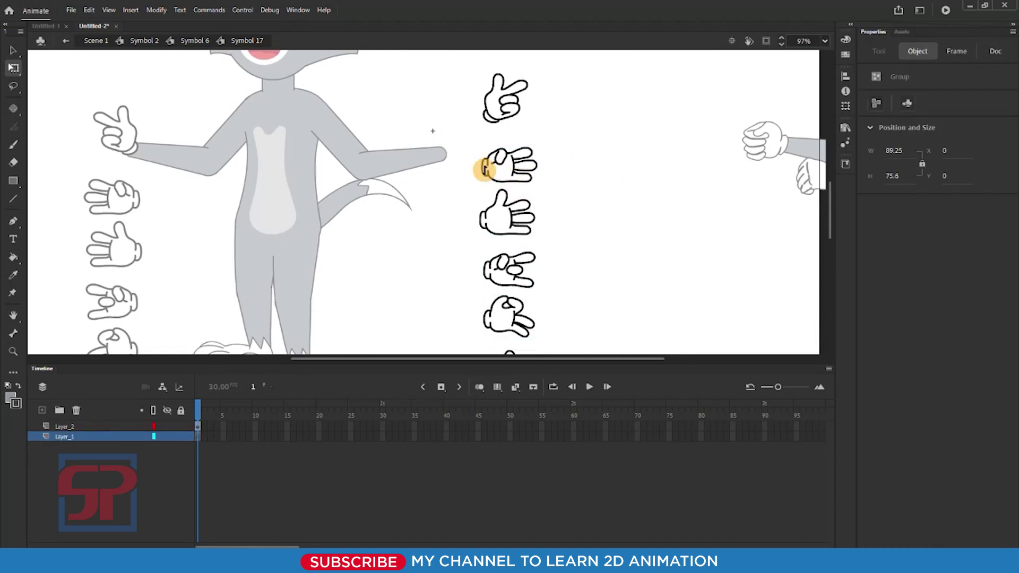
Convert the topmost pose of the mirrored column into a graphic symbol named Symbol 29.
scroll(466, 165, down, 6)
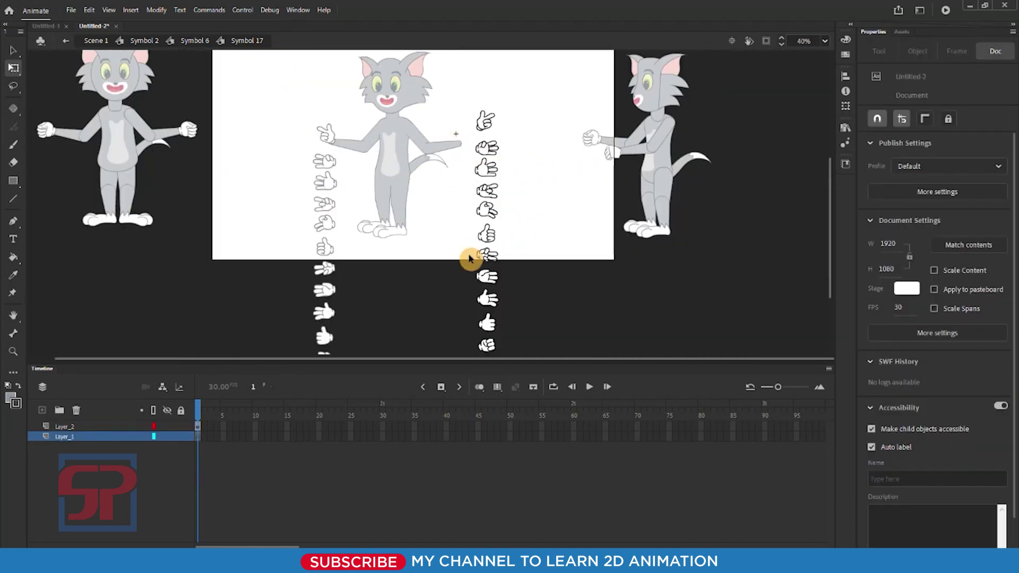
scroll(467, 173, down, 2)
scroll(470, 133, up, 2)
scroll(504, 135, up, 6)
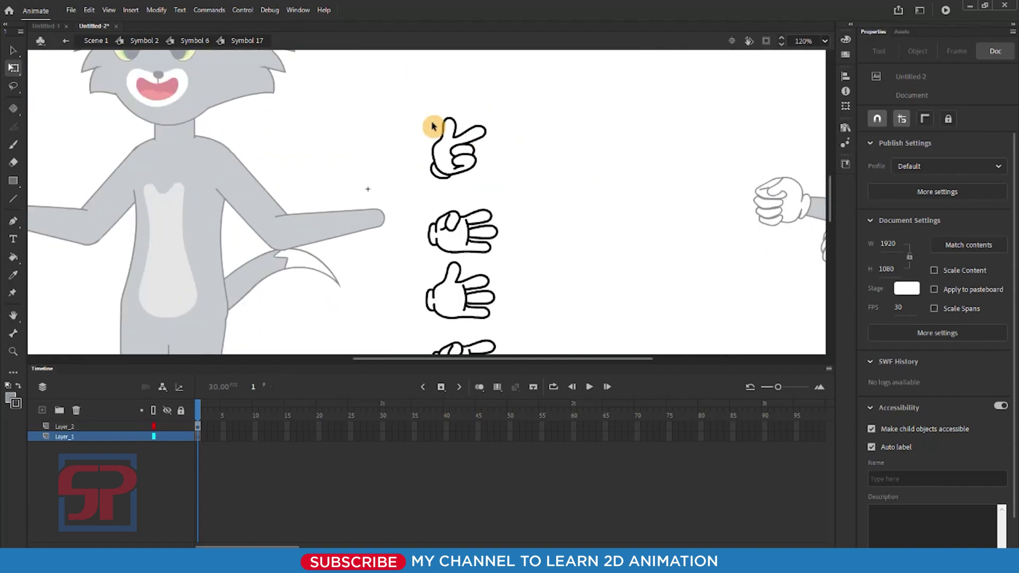
click(432, 131)
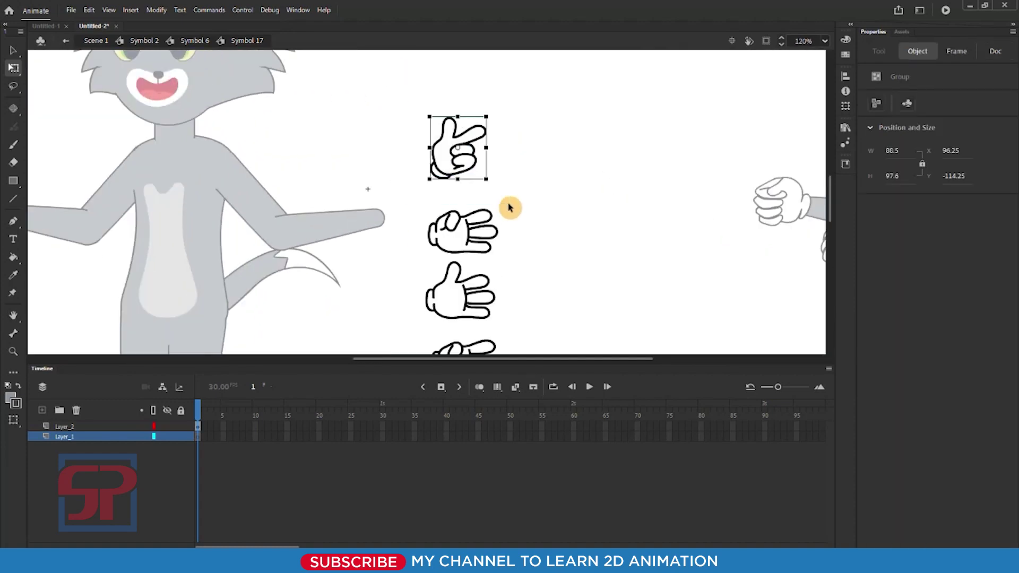
key(F8)
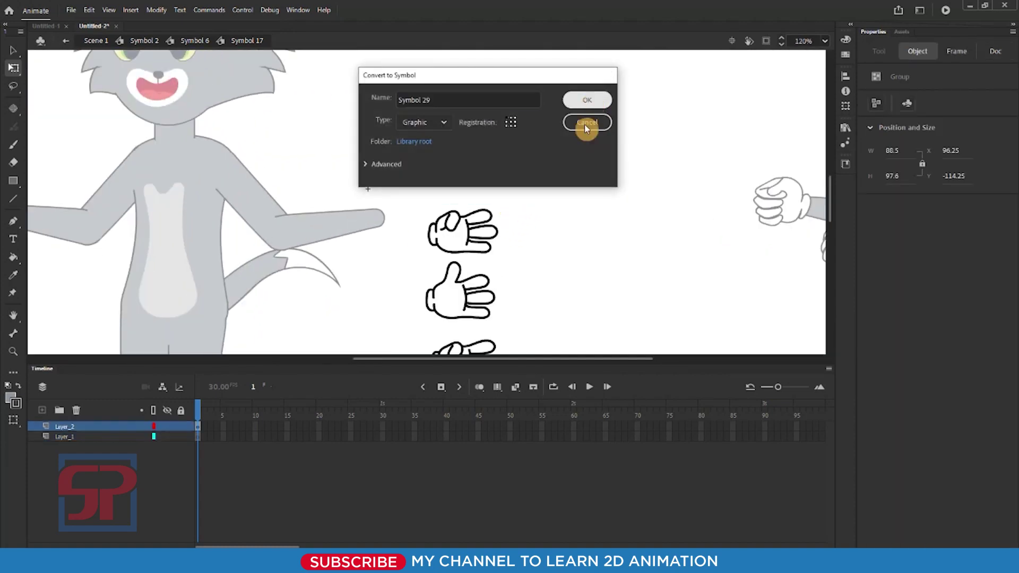
click(586, 125)
Convert the second and third hand poses of the column into separate graphic symbols.
drag(414, 200, 516, 271)
click(421, 205)
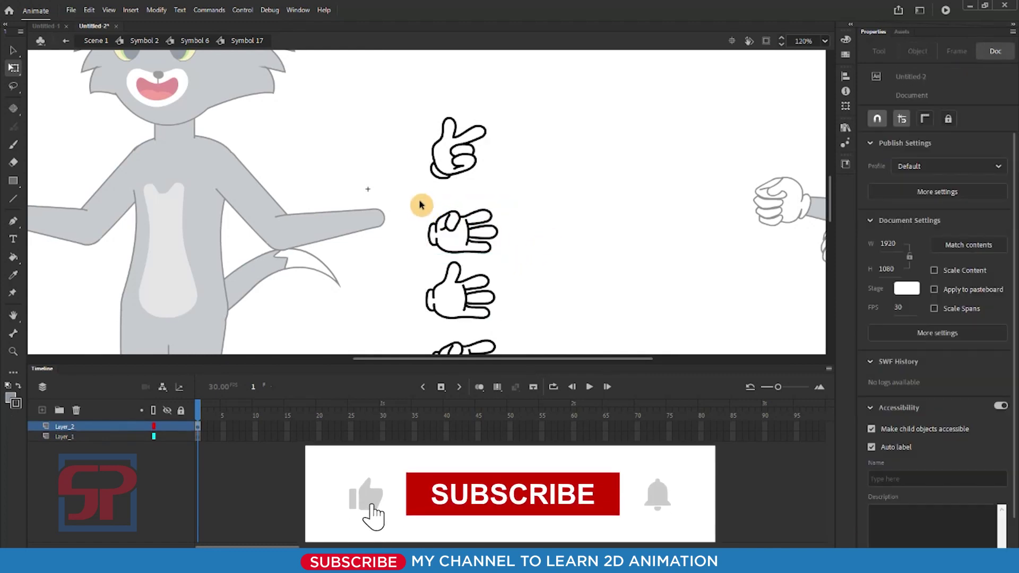
drag(421, 205, 522, 264)
key(F8)
click(587, 98)
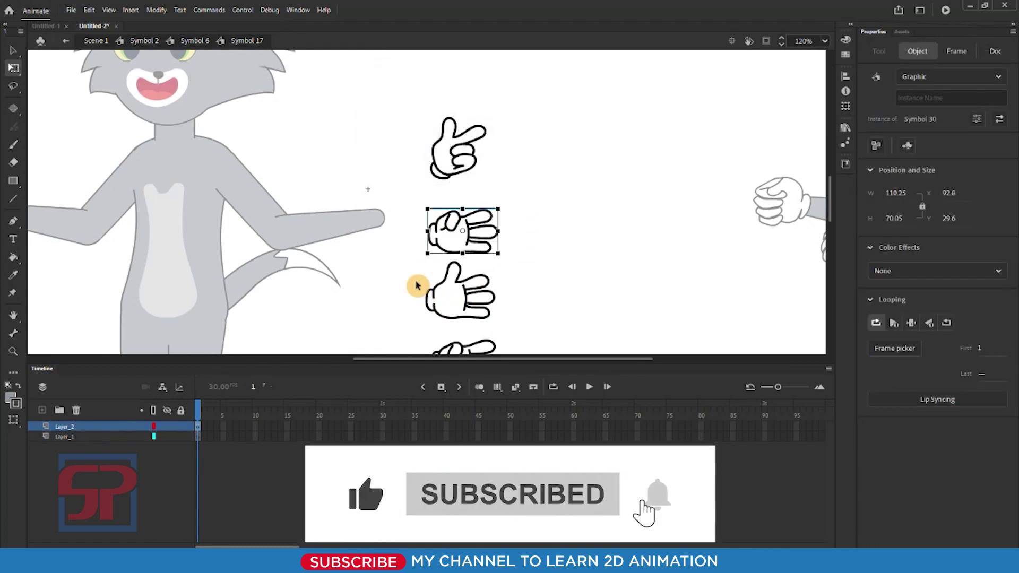
drag(410, 264, 523, 325)
key(F8)
click(587, 100)
click(556, 305)
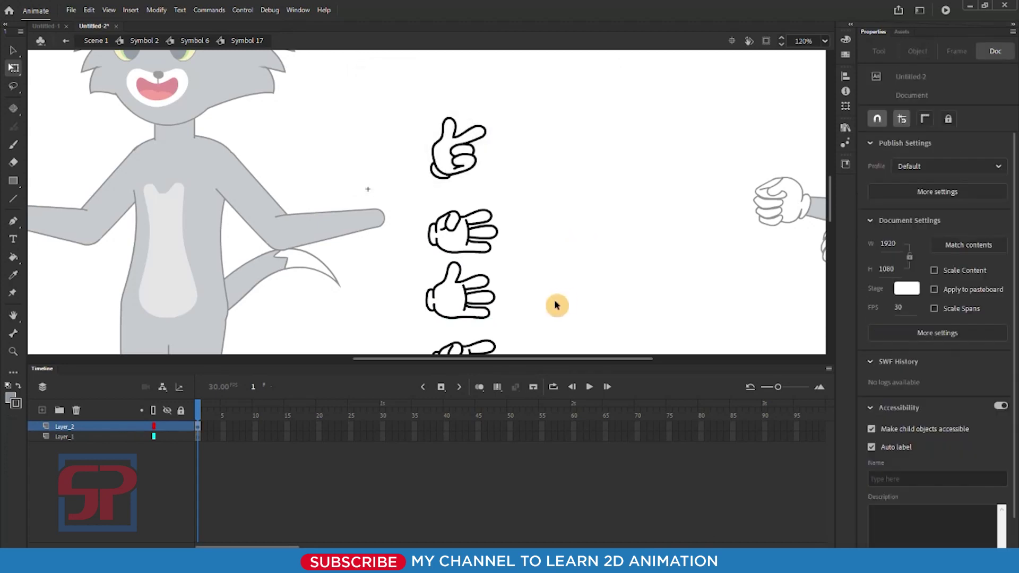
Convert the fourth through seventh hand poses of the column into individual graphic symbols.
scroll(476, 205, down, 6)
scroll(448, 213, up, 4)
click(481, 137)
click(486, 164)
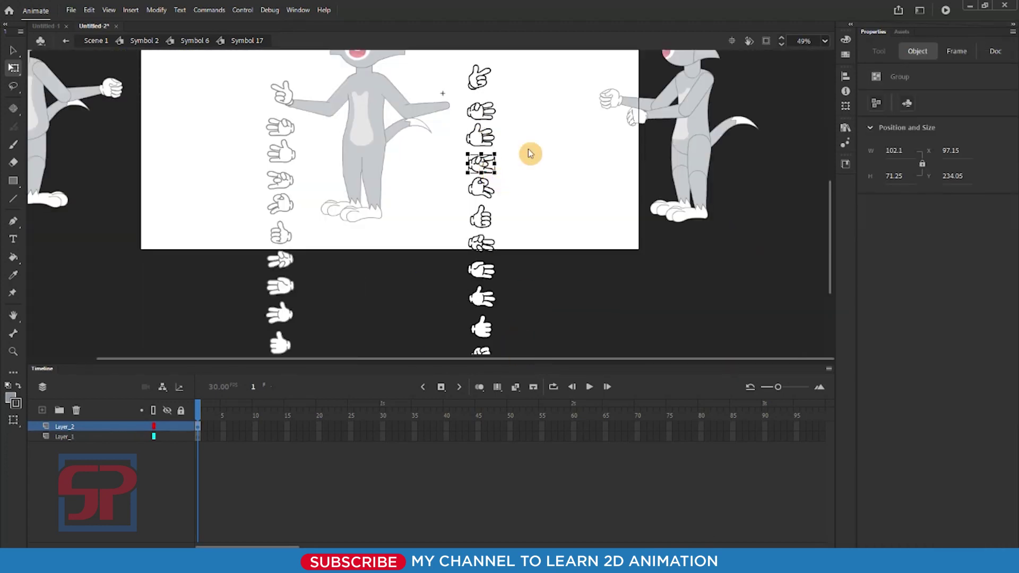
key(F8)
click(587, 101)
click(482, 188)
key(F8)
click(587, 101)
click(482, 216)
key(F8)
click(584, 104)
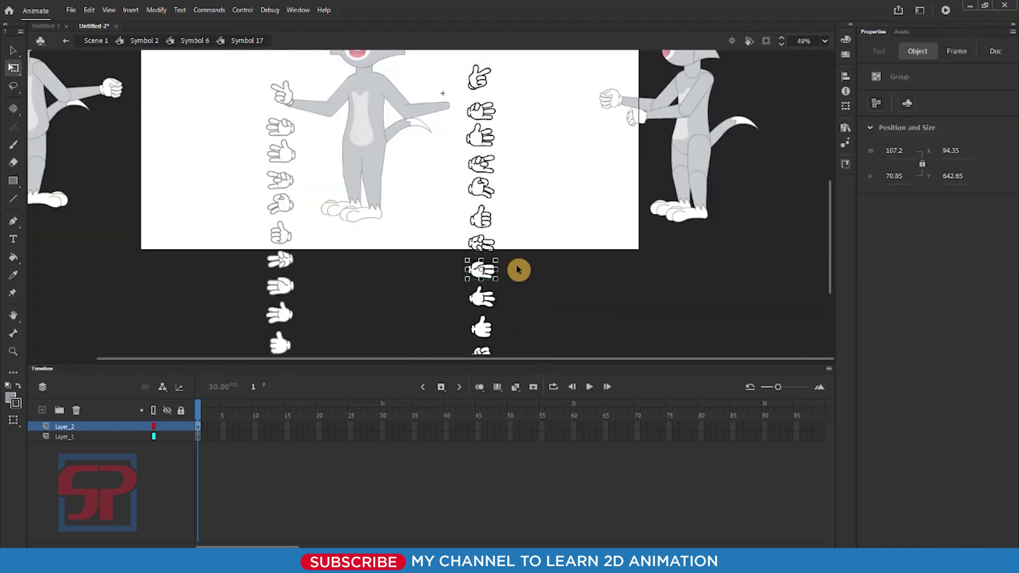
Convert the eighth through eleventh hand poses into their own graphic symbols, keeping the default names.
key(F8)
click(587, 100)
click(480, 298)
key(F8)
click(587, 101)
click(480, 327)
key(F8)
click(587, 101)
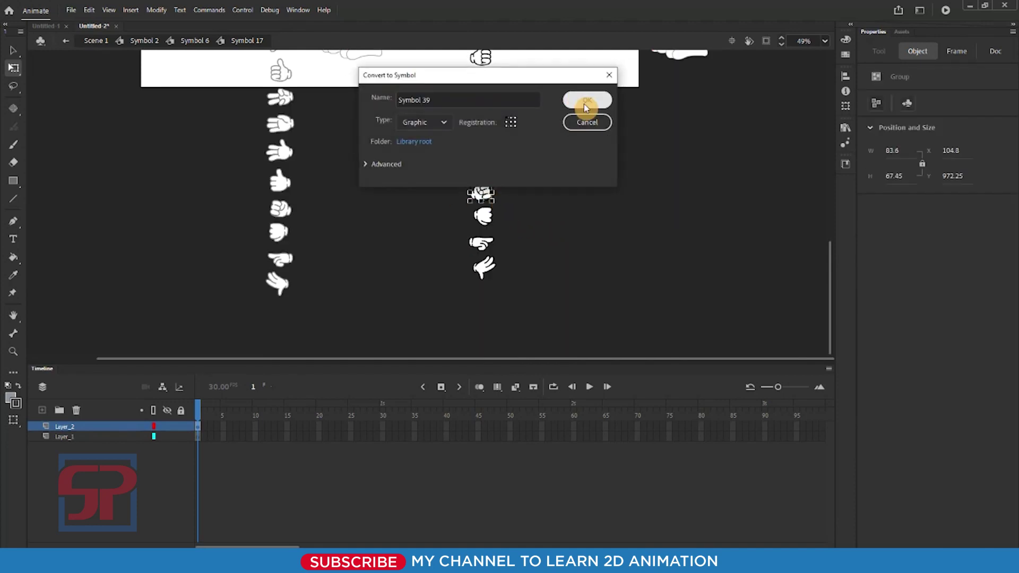
Convert the last three hand poses at the column's lower end into separate graphic symbols.
drag(466, 206, 499, 252)
key(F8)
click(587, 101)
key(F8)
click(587, 101)
drag(466, 265, 501, 289)
key(F8)
click(587, 101)
Move the eighth hand pose, Symbol 36, out of the column and up beside the end of the bare forearm.
drag(466, 100, 462, 246)
drag(487, 206, 437, 293)
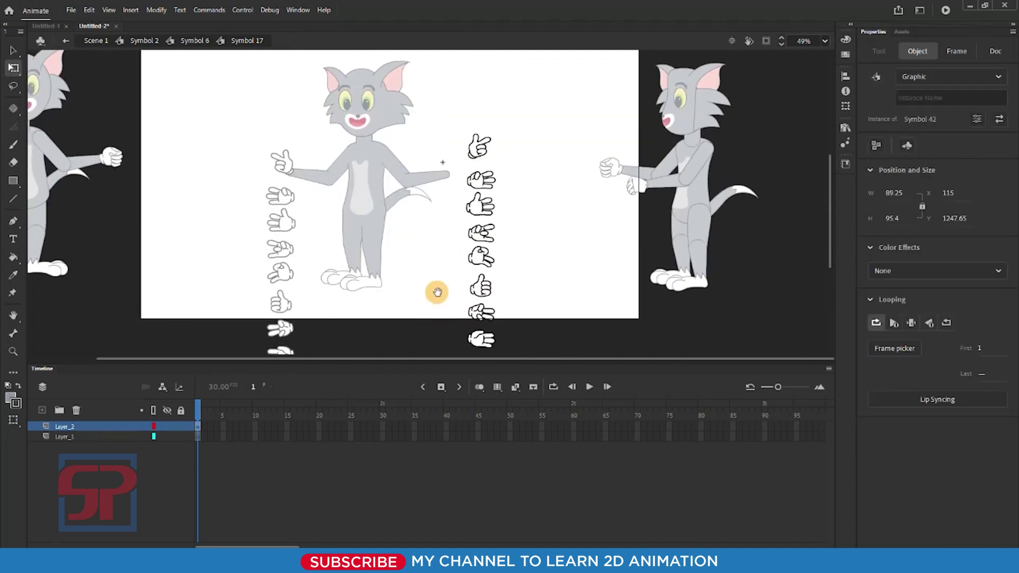
scroll(462, 223, down, 1)
click(514, 171)
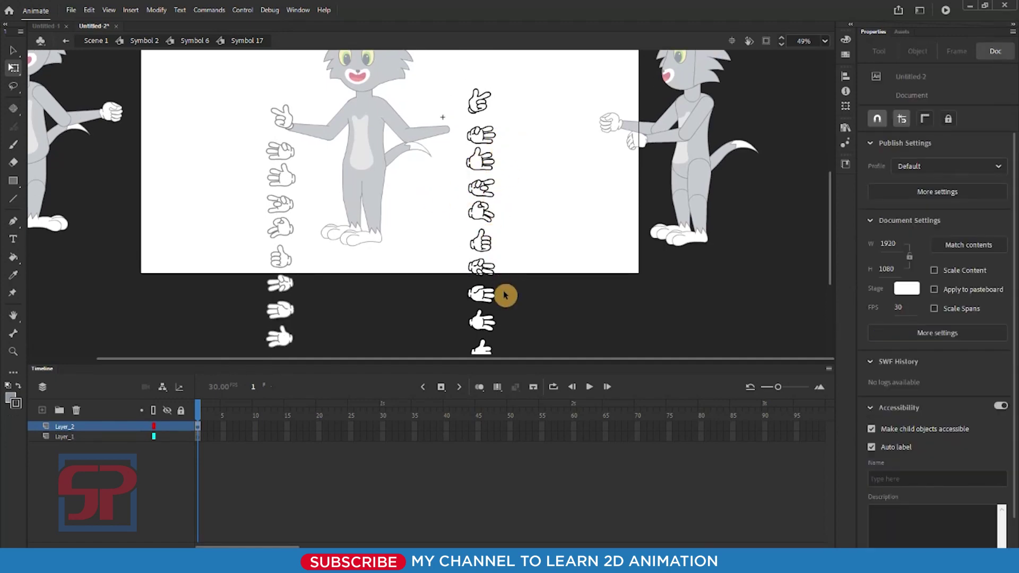
click(497, 308)
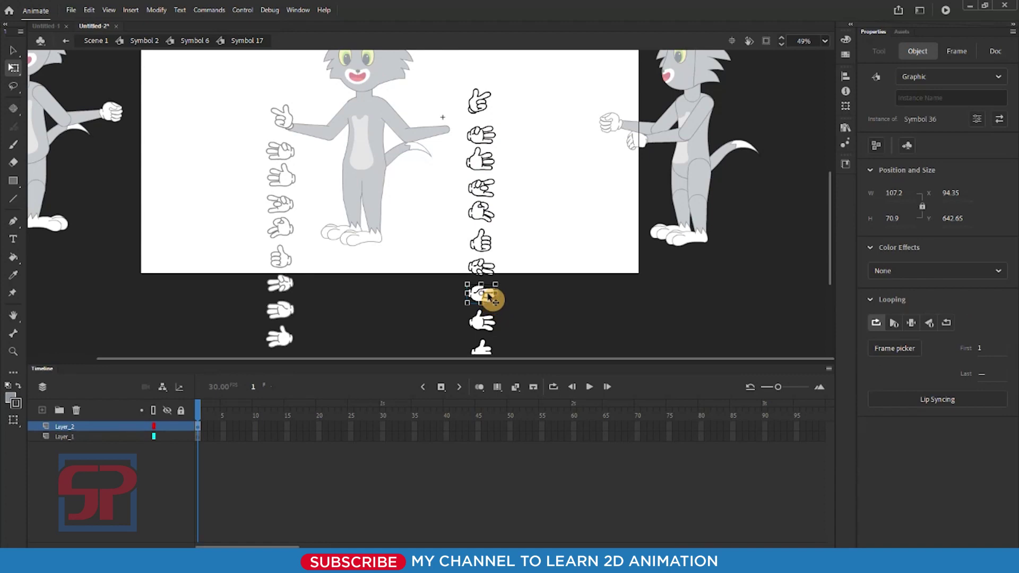
drag(489, 298, 431, 118)
scroll(459, 129, down, 1)
scroll(481, 180, up, 1)
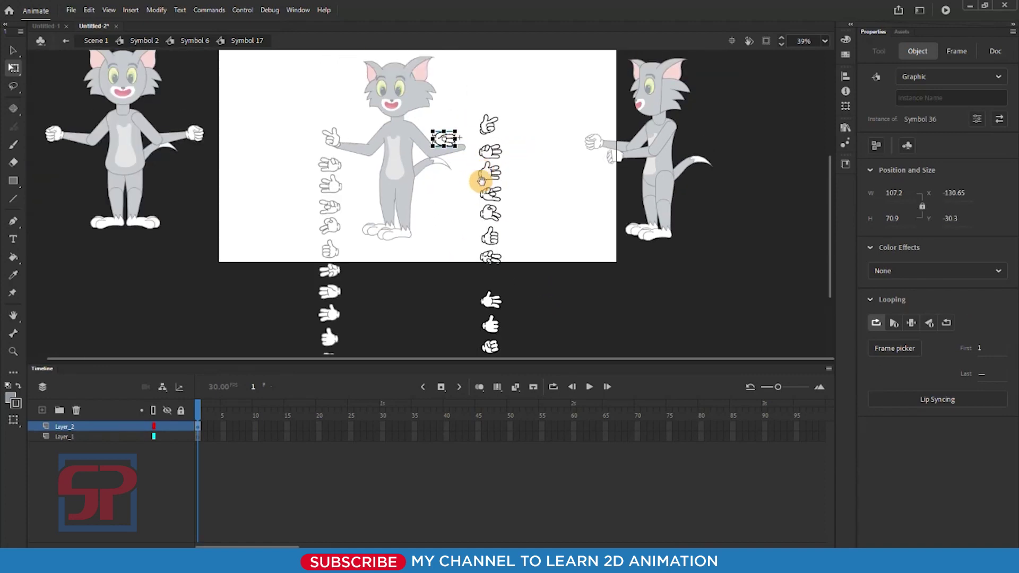
Move the column's top two hand poses outward to clear space around the hand at the forearm.
drag(392, 85, 524, 205)
drag(396, 198, 580, 220)
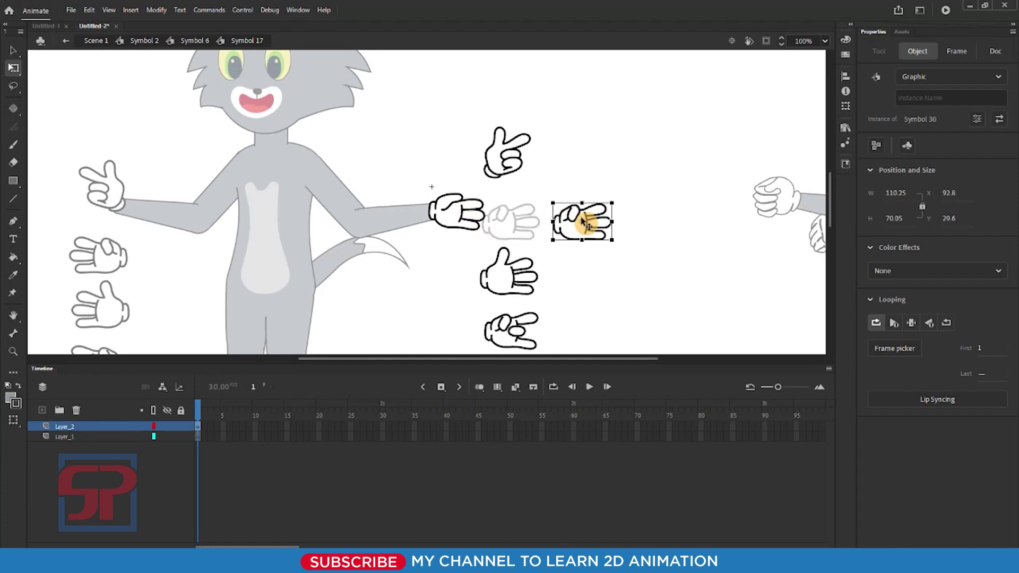
drag(524, 160, 578, 159)
Fit the Symbol 36 hand onto the forearm's end, set its transformation point at the wrist and rotate it slightly upward.
drag(377, 149, 538, 270)
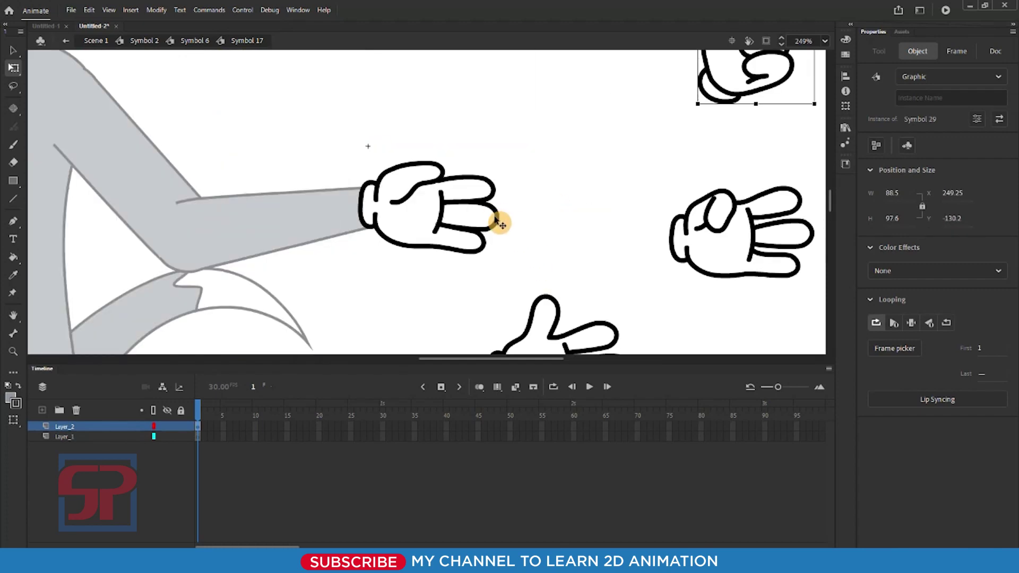
mouse_move(492, 213)
mouse_down()
mouse_move(542, 211)
mouse_move(507, 215)
mouse_up()
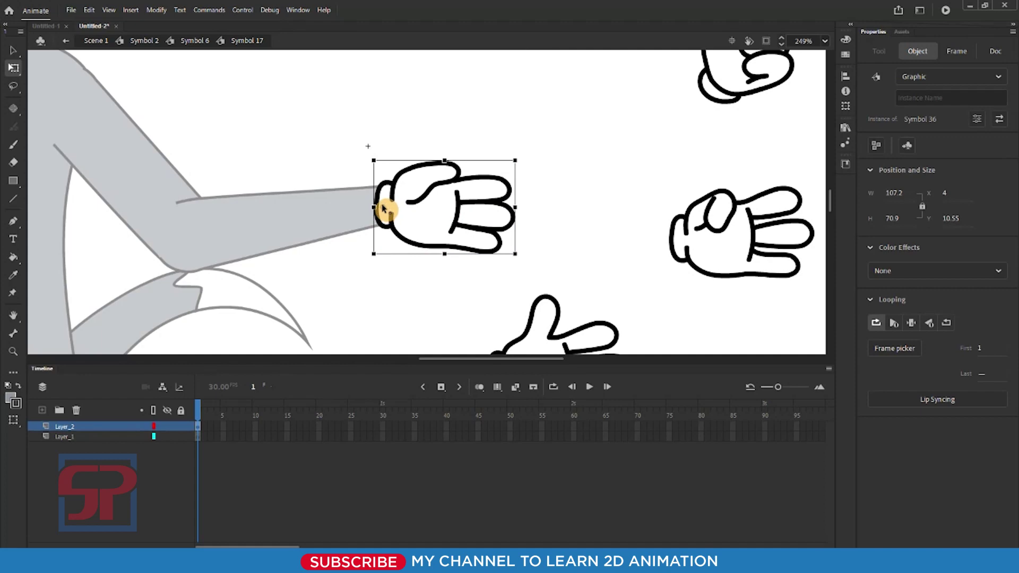
drag(383, 209, 383, 207)
mouse_move(519, 160)
mouse_down()
mouse_move(513, 137)
mouse_move(508, 158)
mouse_up()
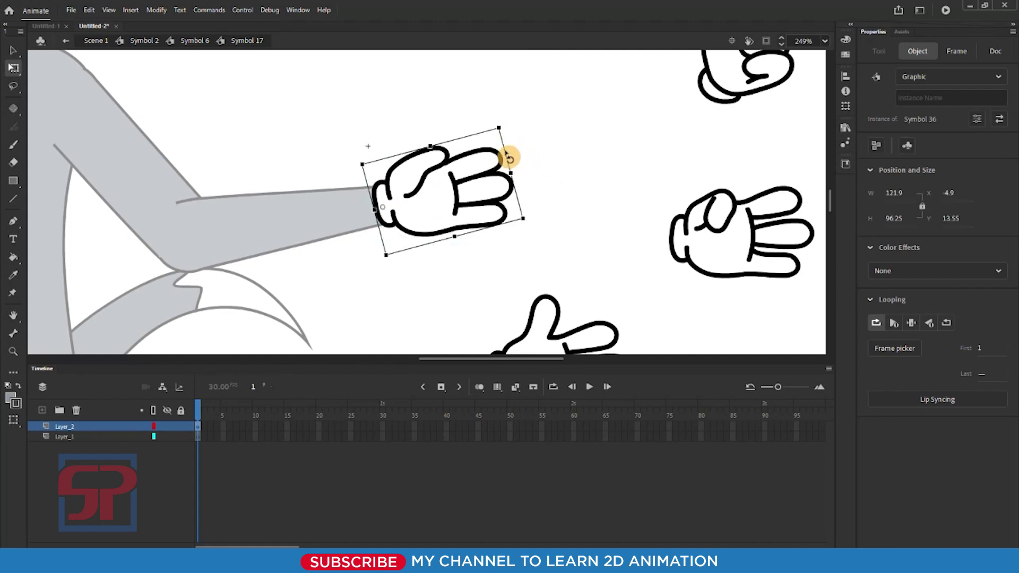
drag(456, 189, 459, 189)
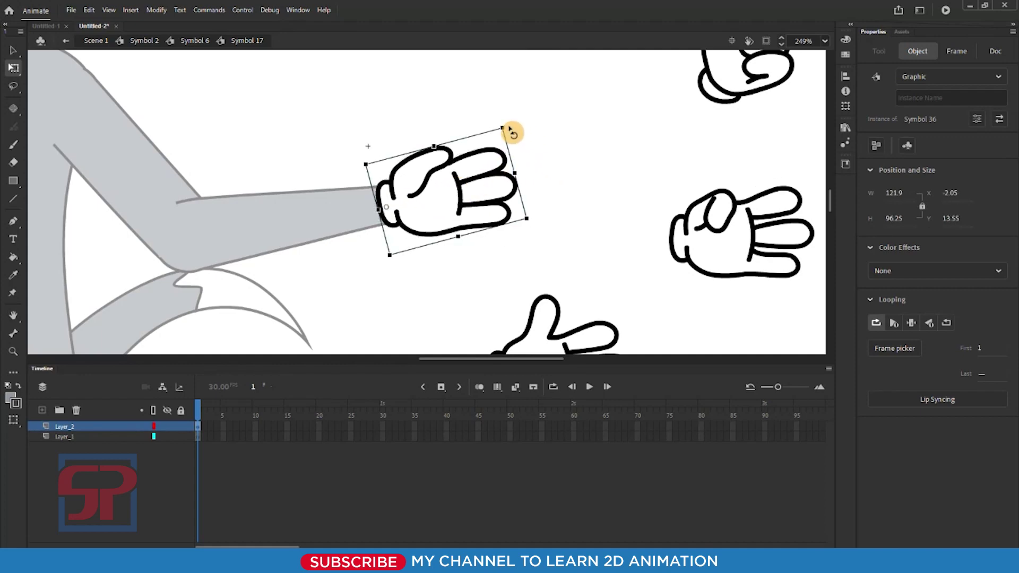
drag(508, 129, 514, 138)
scroll(444, 169, down, 5)
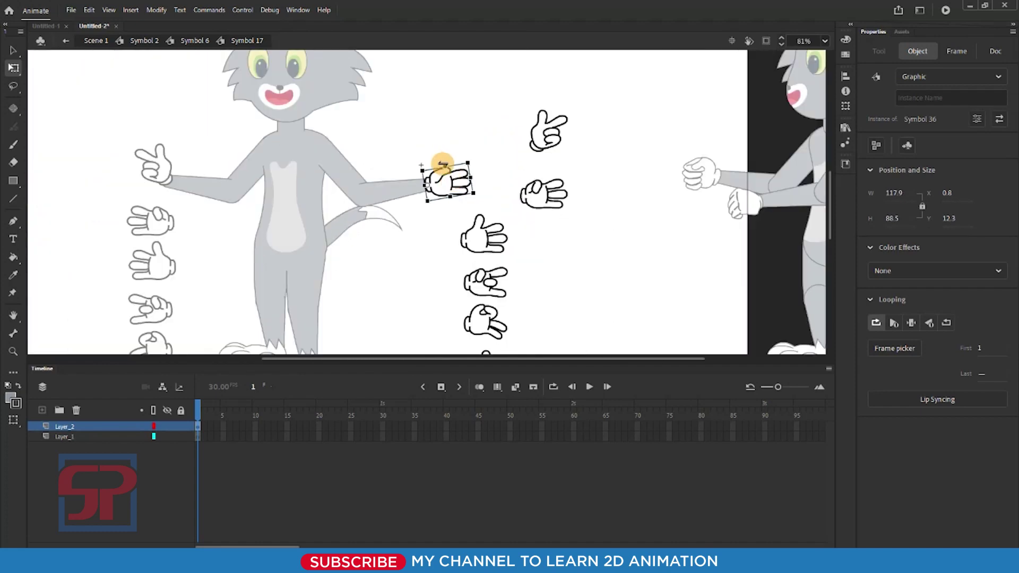
click(518, 199)
scroll(351, 175, down, 5)
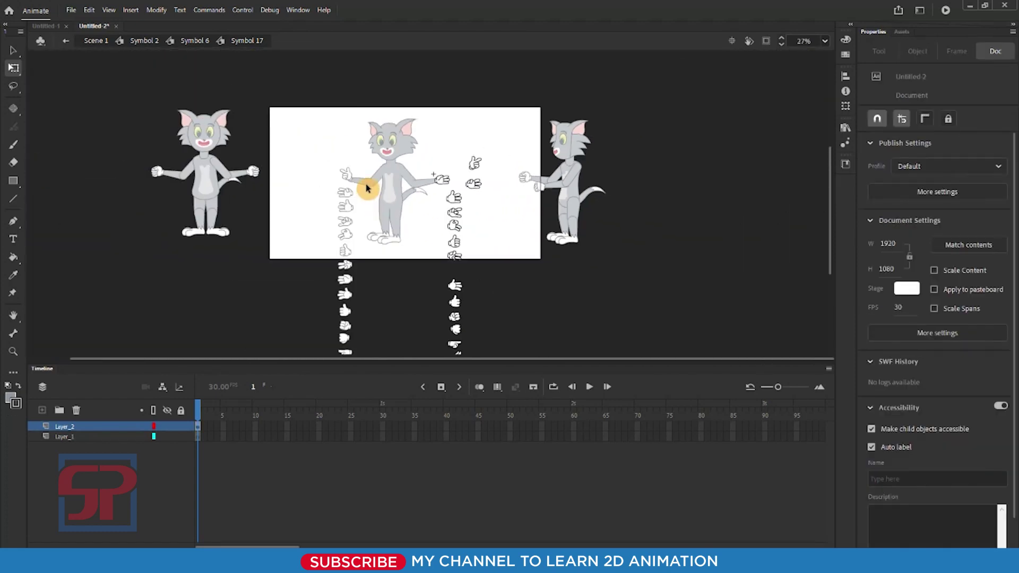
scroll(447, 296, up, 3)
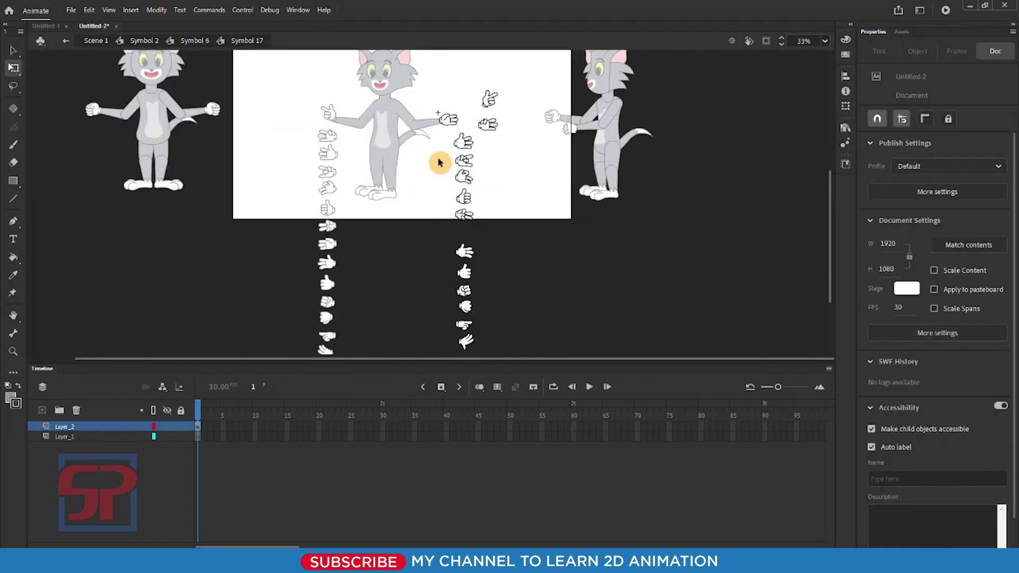
Cut every loose hand pose from frame 1, keeping only the hand fitted to the forearm, and delete Layer_1.
drag(443, 141, 490, 356)
drag(477, 82, 502, 138)
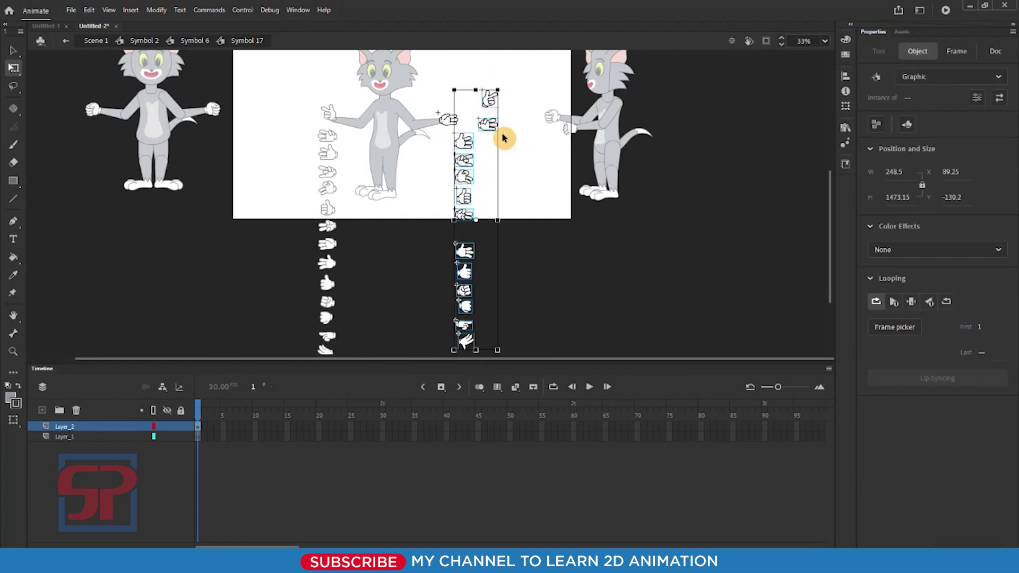
key(Delete)
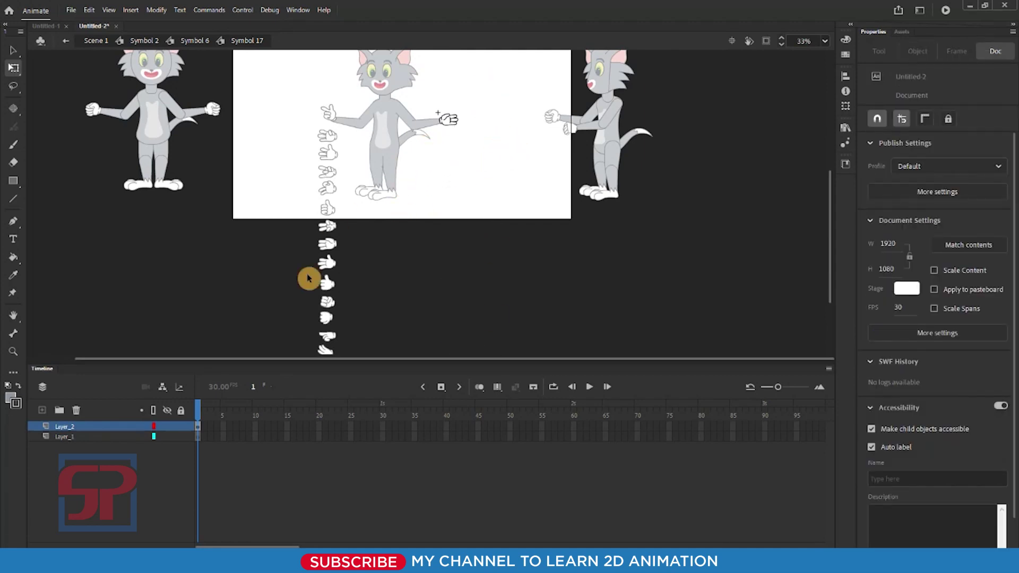
click(74, 437)
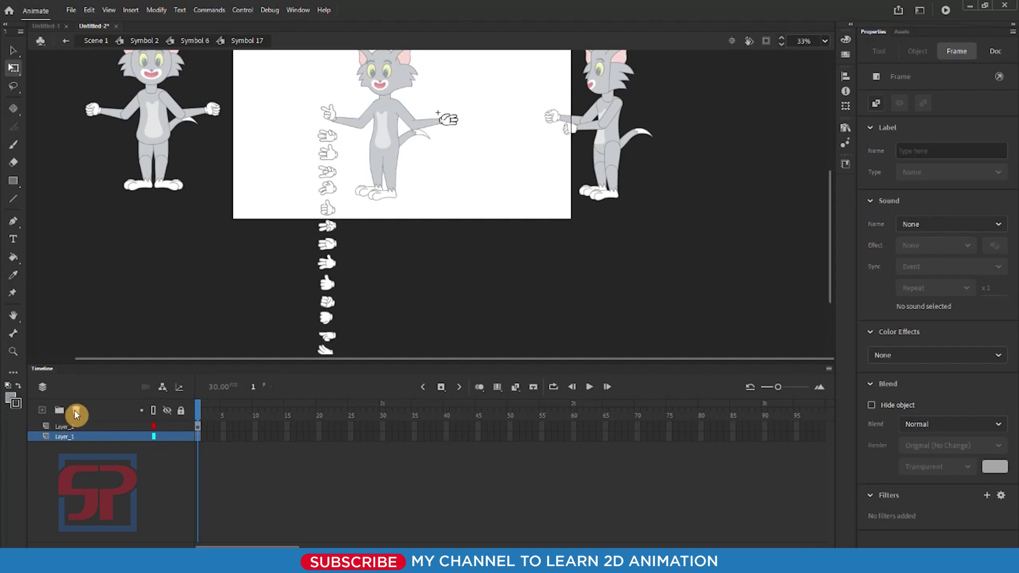
click(75, 411)
Add a keyframe at frame 2, paste the cut hands beside the arm, and delete the Symbol 36 hand there.
scroll(468, 130, up, 3)
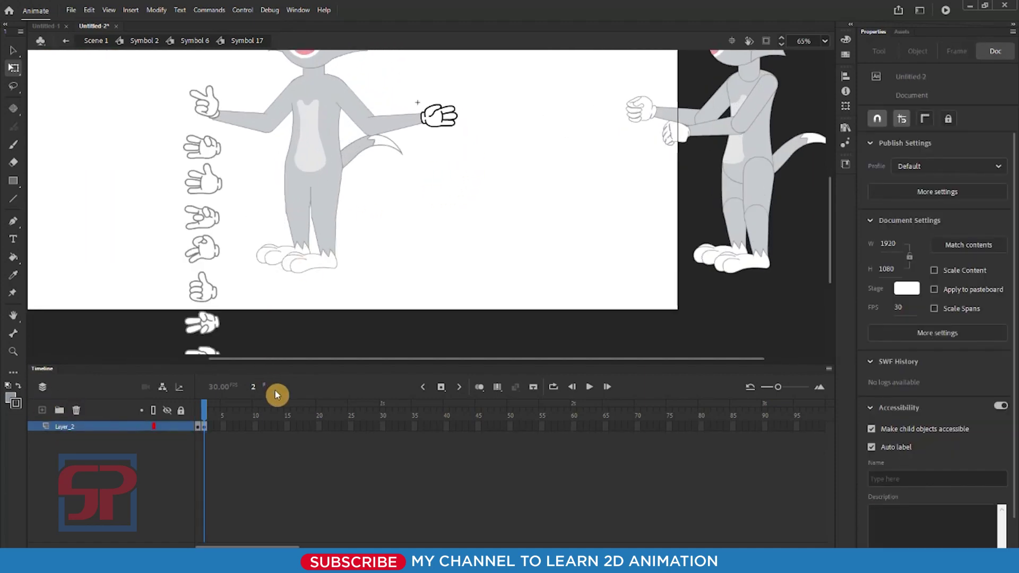
key(ctrl+v)
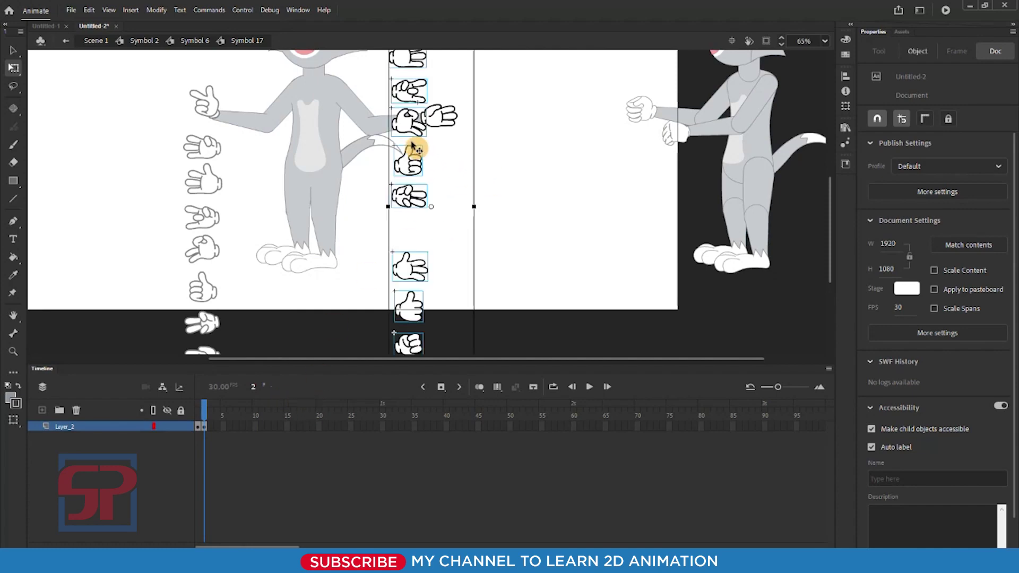
drag(413, 94, 493, 153)
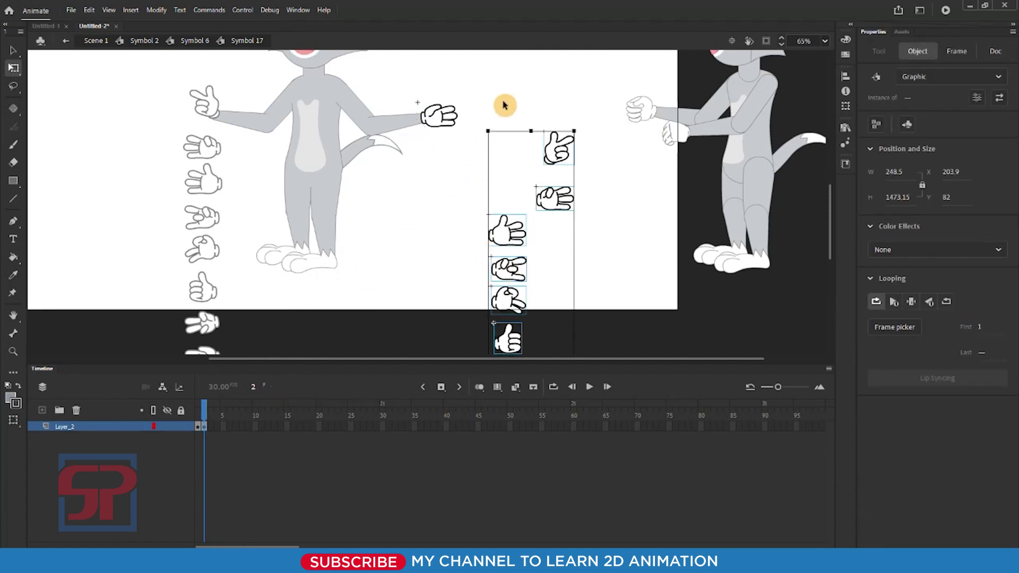
click(457, 114)
scroll(446, 120, up, 3)
click(450, 133)
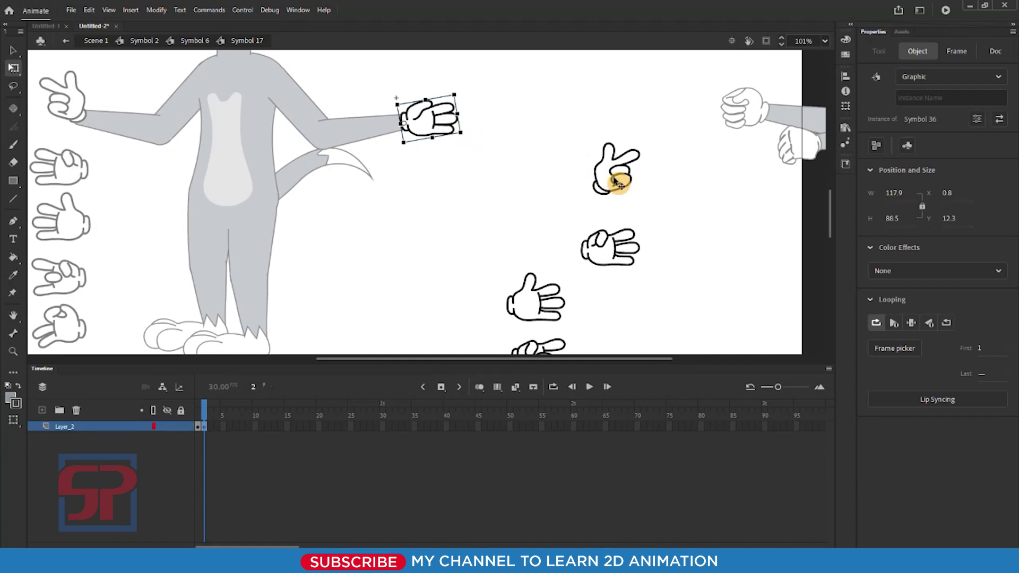
key(Delete)
Place the Symbol 29 pointing hand at the forearm's end and rotate it clockwise so its cuff meets the wrist.
drag(616, 182, 419, 118)
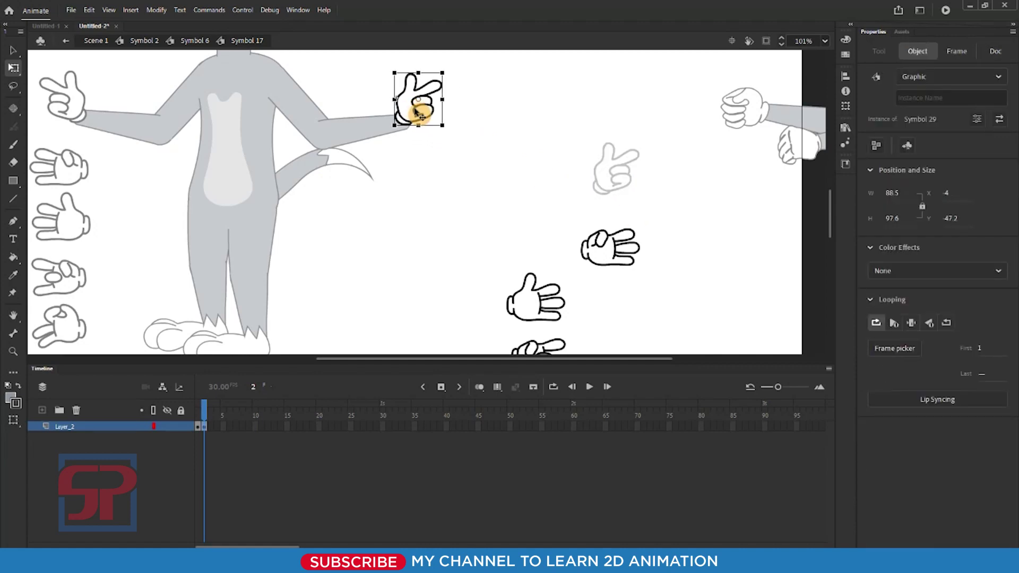
scroll(435, 93, up, 3)
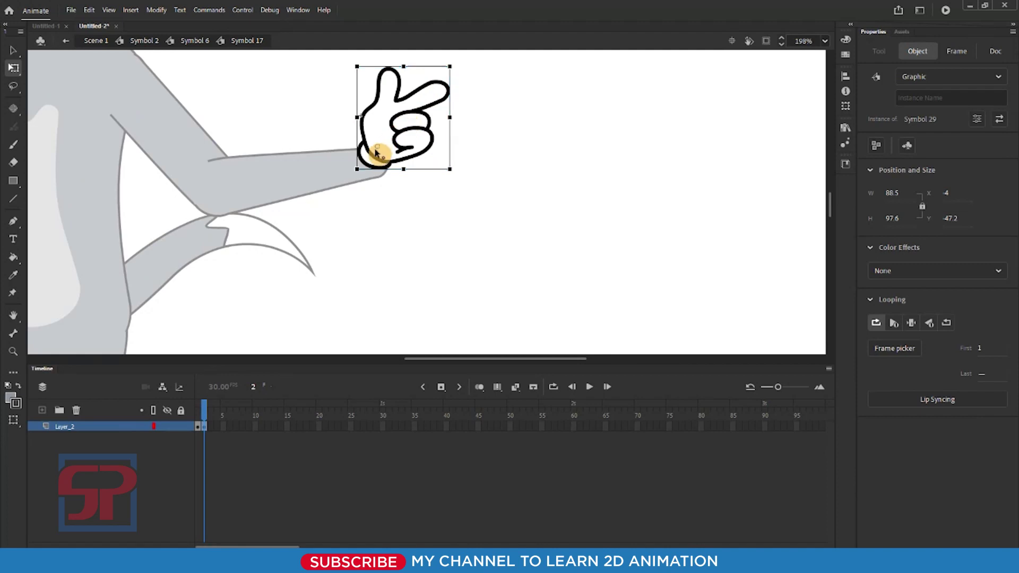
drag(452, 66, 487, 132)
drag(440, 155, 441, 154)
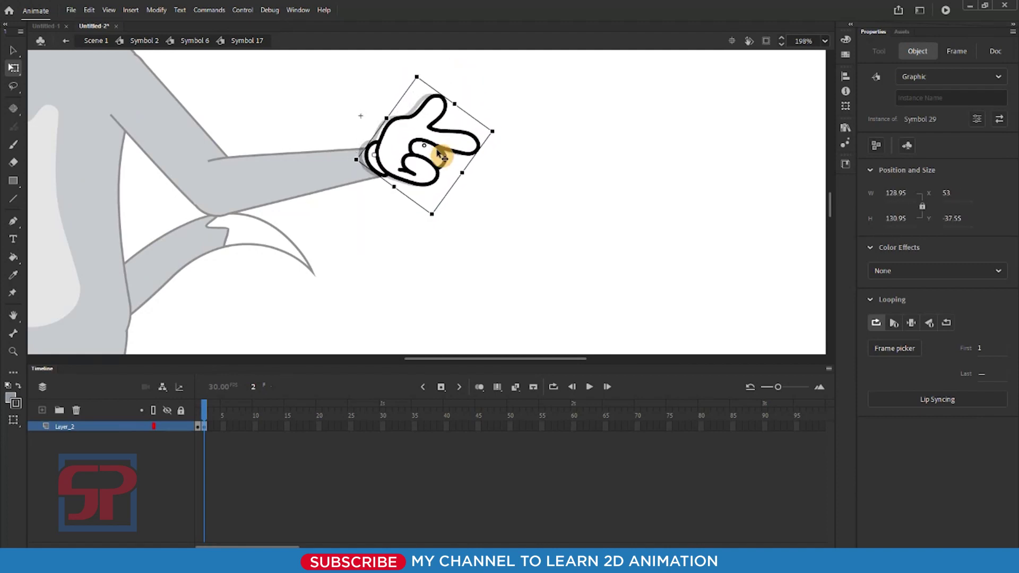
Transfer the remaining loose hands to a new keyframe at frame 3 and delete the pointing hand from that frame.
scroll(376, 151, down, 5)
scroll(375, 151, down, 3)
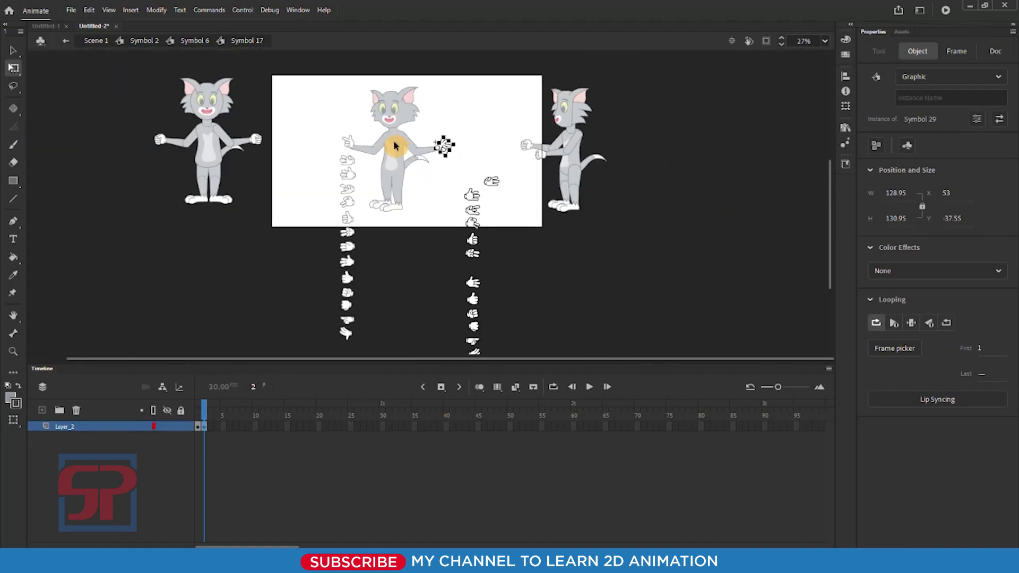
scroll(455, 205, up, 1)
scroll(429, 167, down, 3)
scroll(429, 167, up, 1)
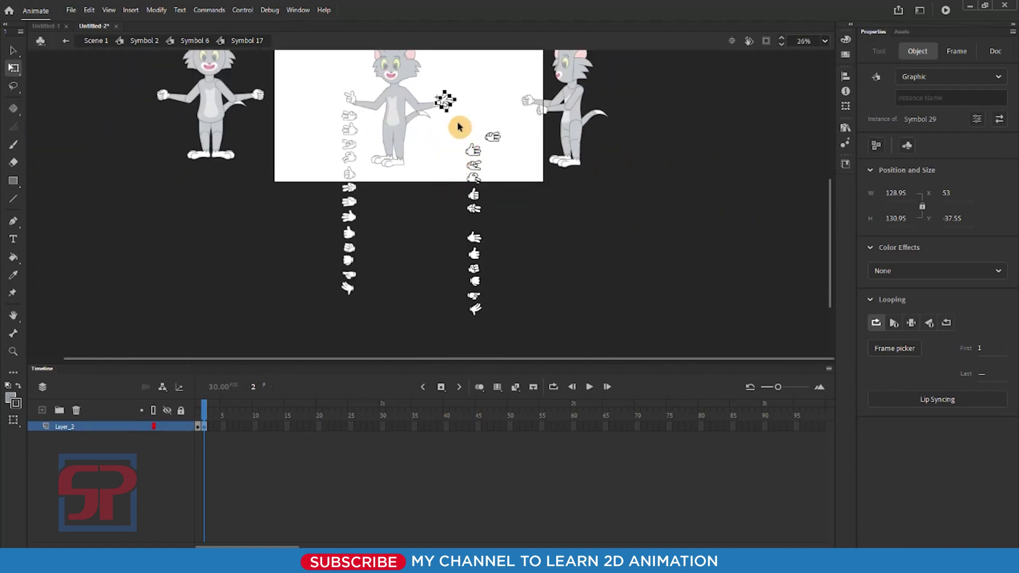
drag(460, 126, 520, 326)
key(Delete)
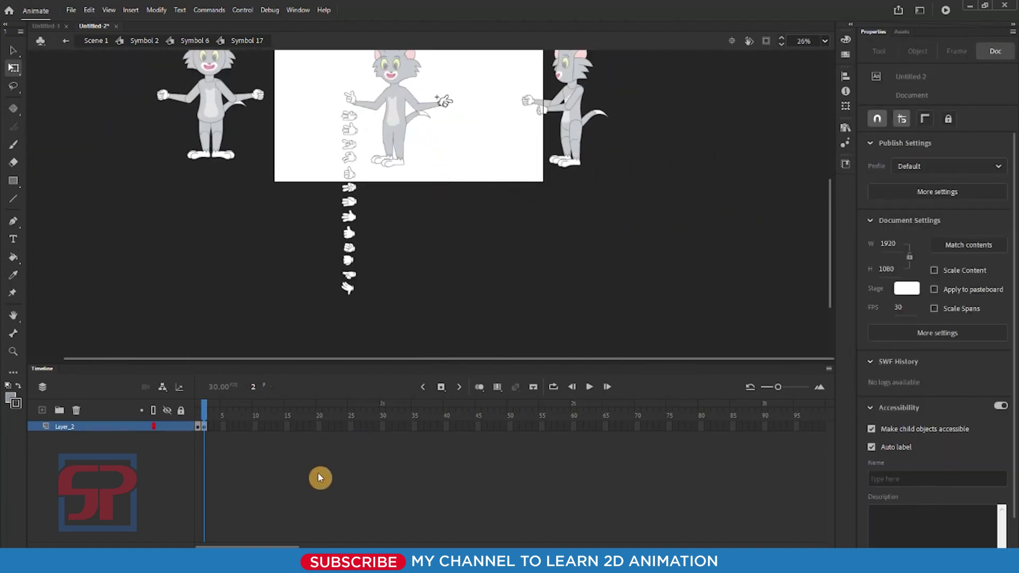
key(F6)
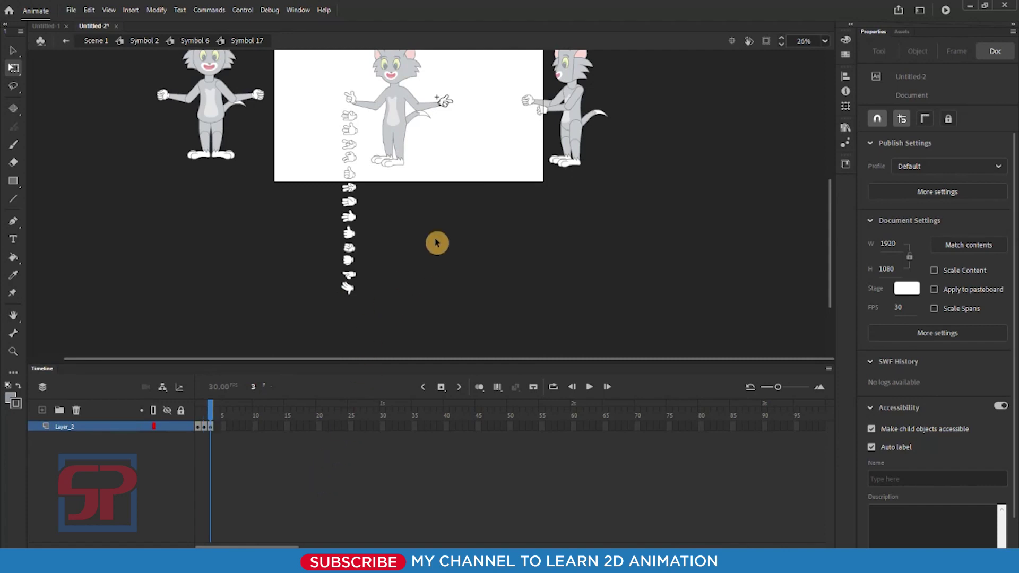
key(ctrl+v)
scroll(462, 101, up, 2)
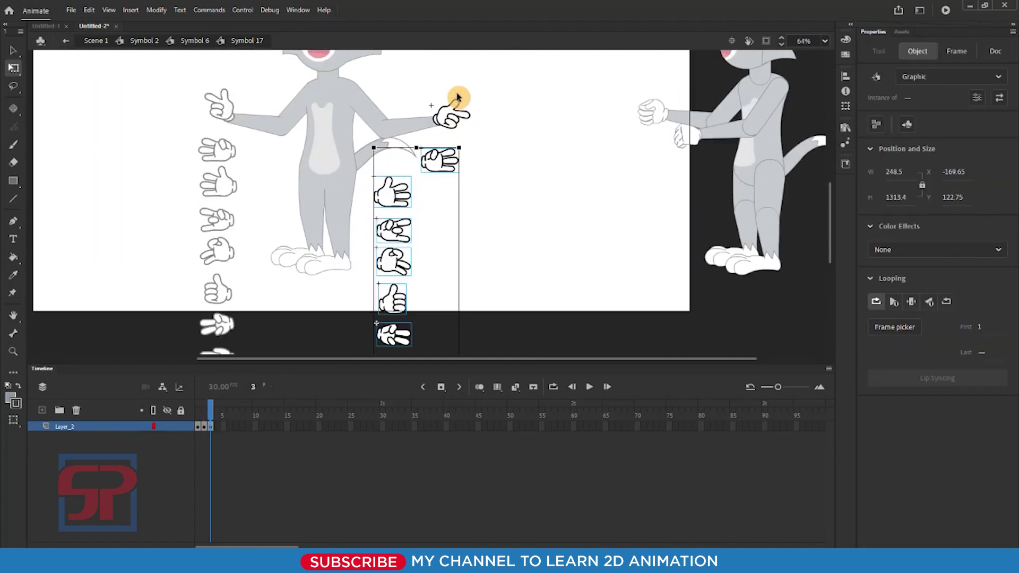
click(466, 124)
key(Delete)
Fit the Symbol 30 hand onto the end of the forearm at frame 3.
drag(451, 159, 451, 103)
scroll(451, 109, up, 5)
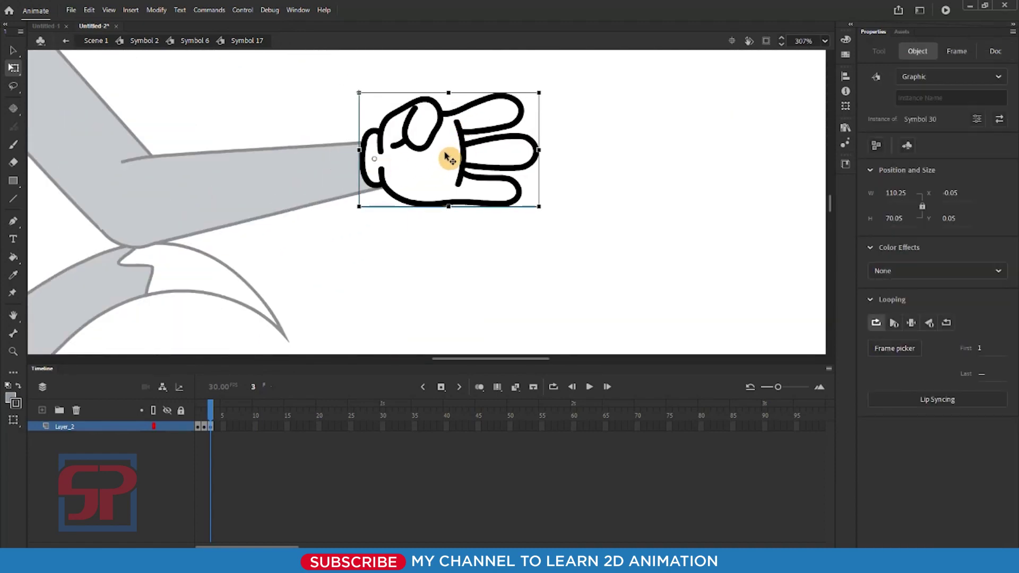
mouse_move(462, 158)
mouse_down()
mouse_move(496, 159)
mouse_move(476, 165)
mouse_up()
Transfer the remaining hands to a new keyframe at frame 4, without the Symbol 30 hand, and set the column beside the forearm.
scroll(427, 110, down, 8)
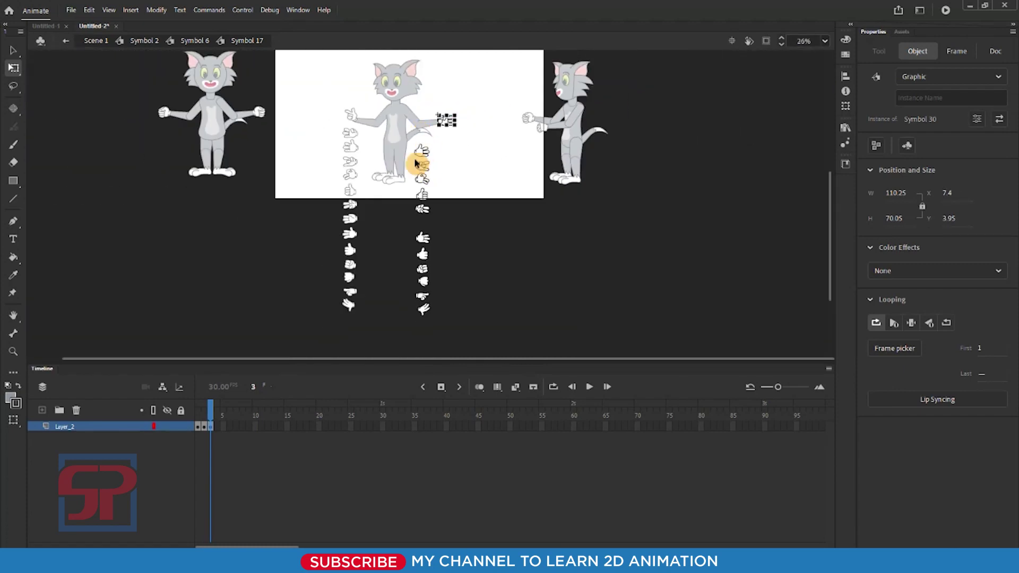
drag(455, 310, 466, 323)
key(Delete)
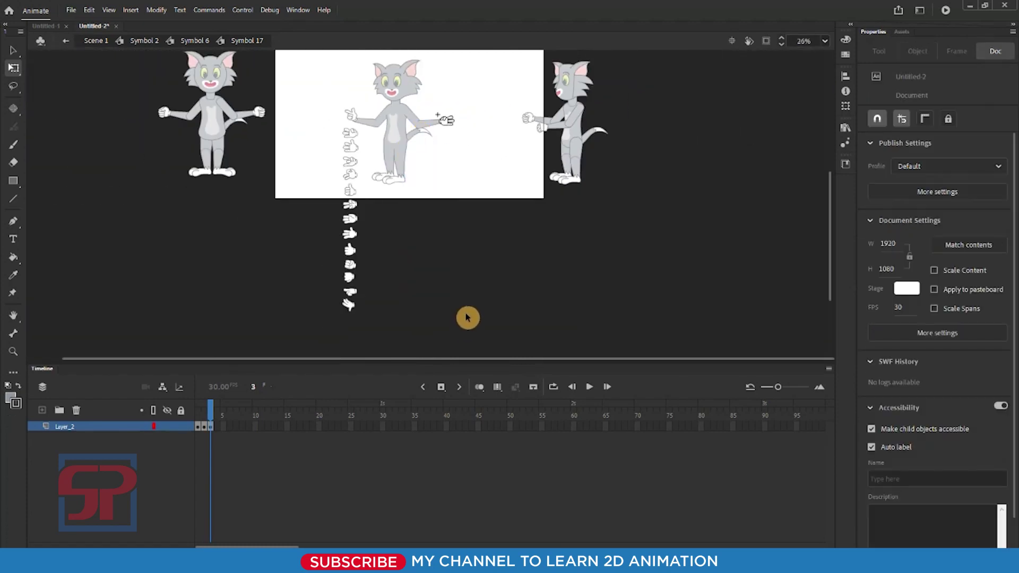
key(F6)
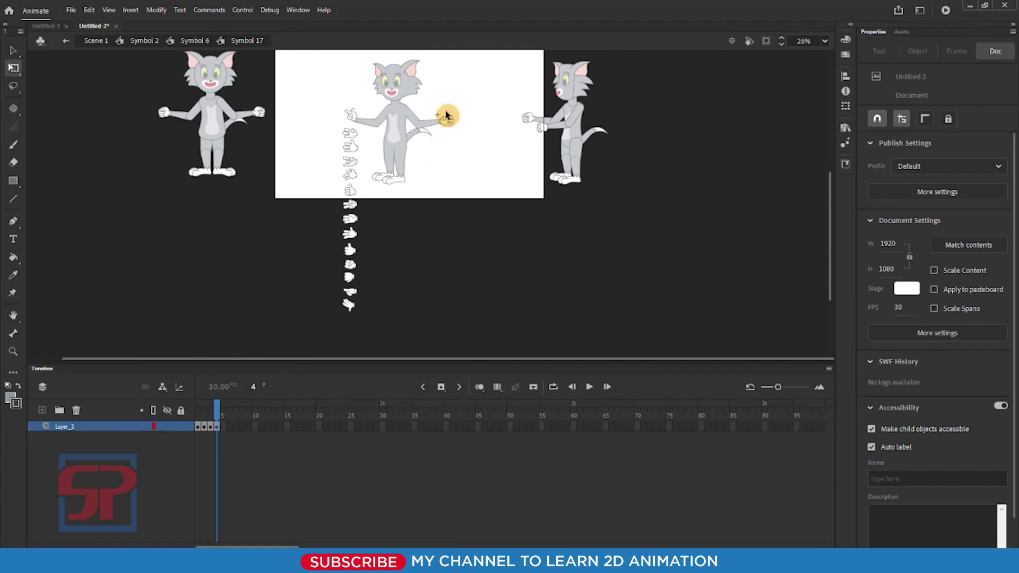
scroll(447, 117, up, 3)
scroll(458, 134, up, 2)
click(476, 152)
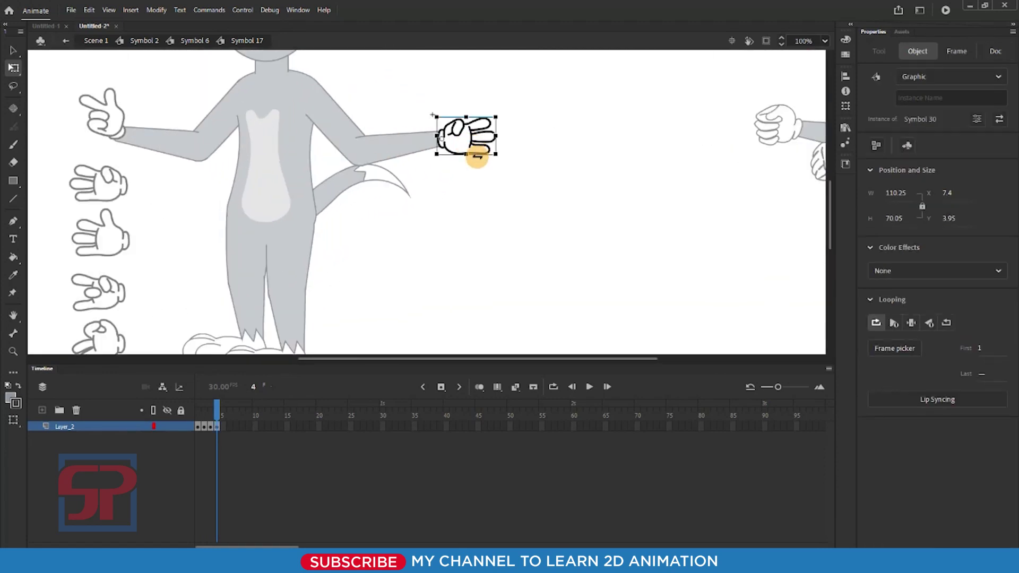
key(Delete)
key(ctrl+v)
scroll(429, 200, down, 4)
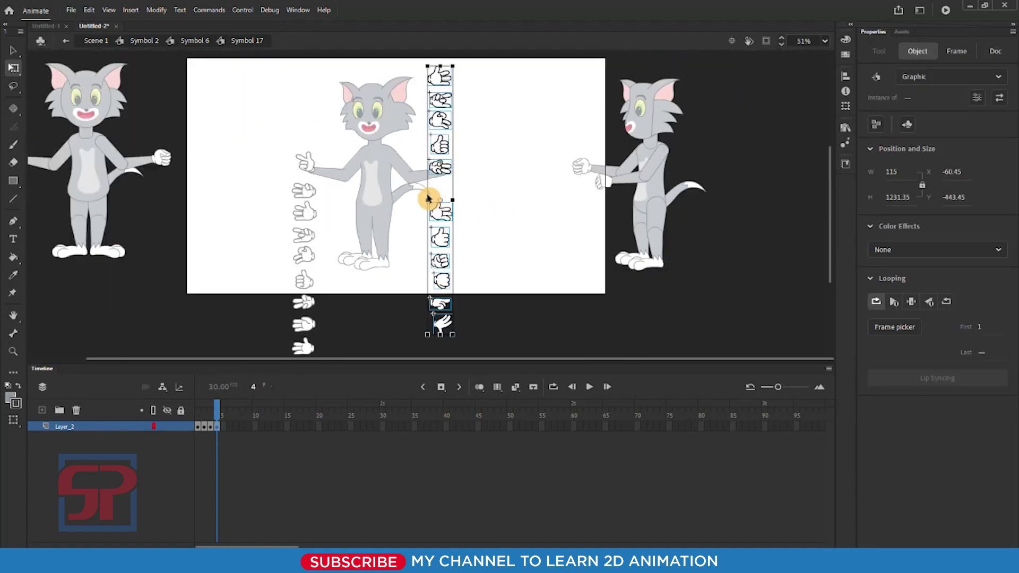
scroll(451, 121, up, 2)
drag(448, 131, 486, 183)
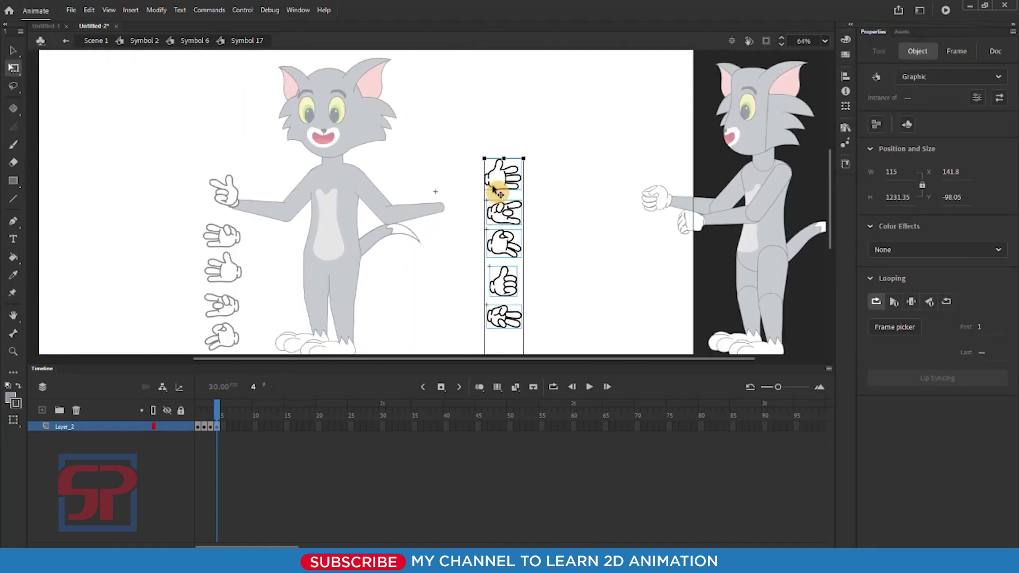
Fit the Symbol 31 open hand onto the end of the forearm at frame 4.
scroll(486, 183, up, 3)
click(621, 209)
drag(556, 178, 445, 247)
scroll(445, 247, up, 1)
scroll(411, 249, up, 2)
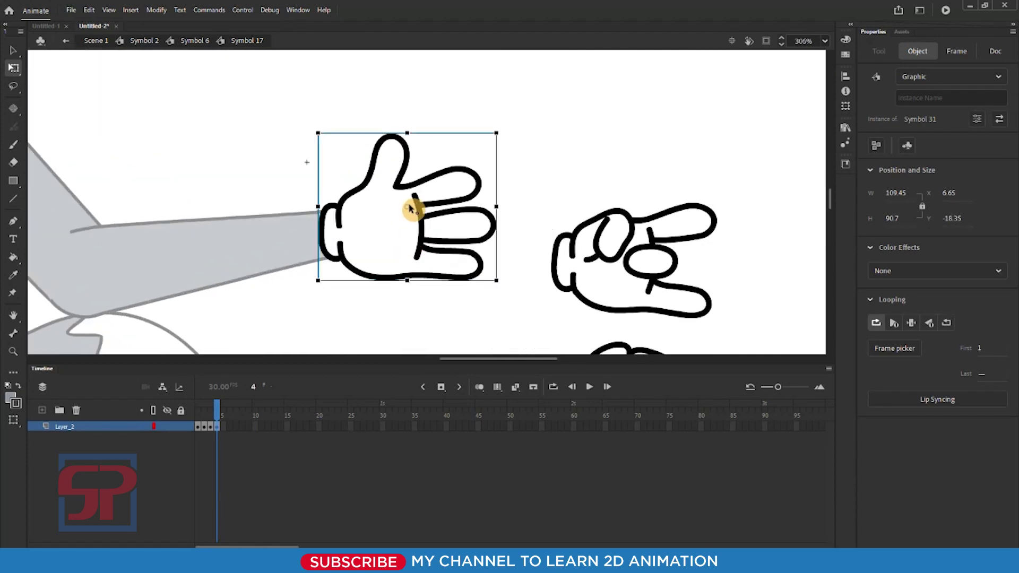
Transfer the remaining hands to a new keyframe at frame 5 and fit the Symbol 32 hand onto the forearm.
scroll(333, 236, down, 7)
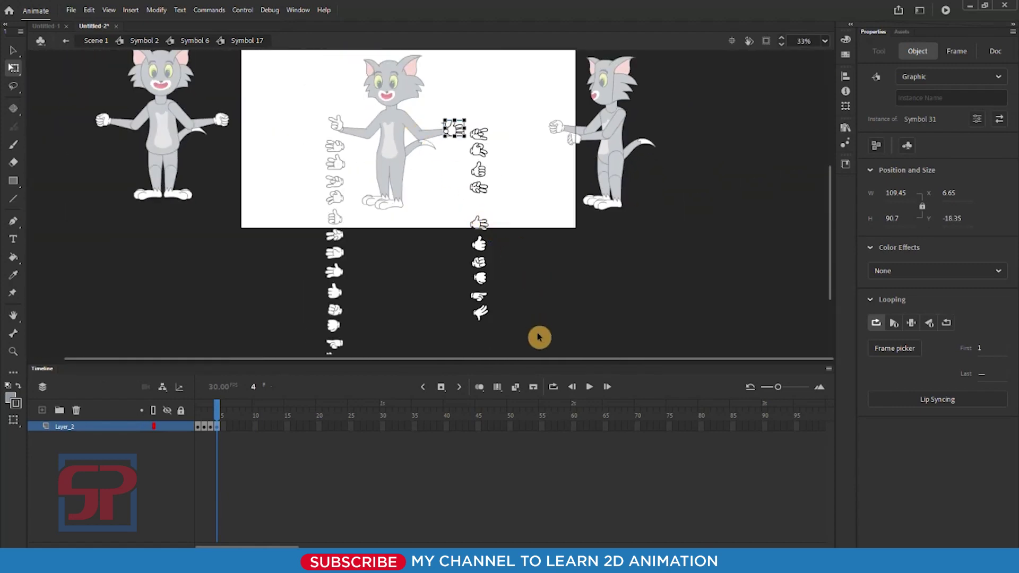
drag(537, 338, 470, 127)
key(ctrl+x)
key(F7)
key(ctrl+shift+v)
click(441, 303)
scroll(454, 129, up, 5)
drag(578, 161, 406, 183)
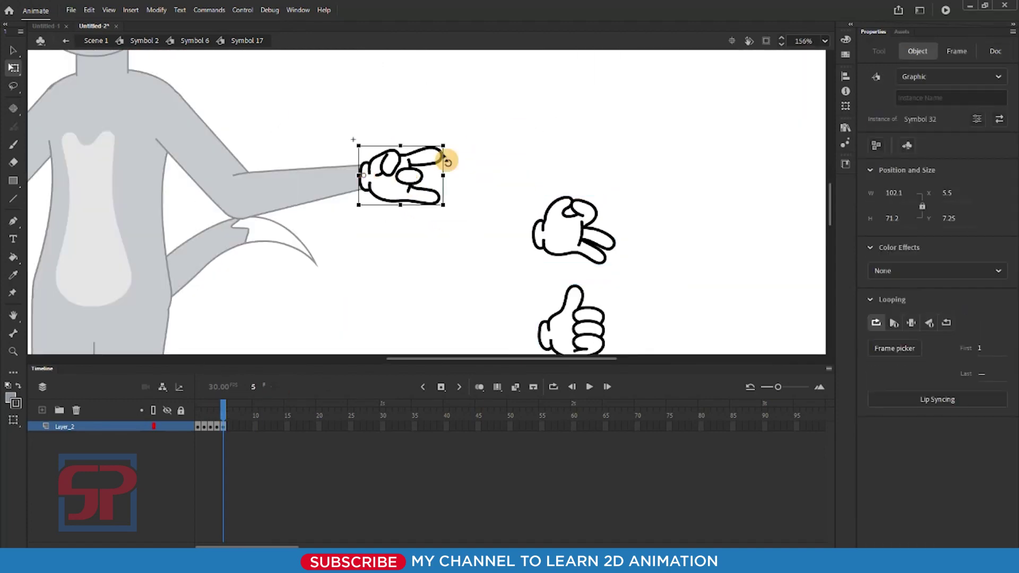
Transfer the remaining hands to a new keyframe at frame 6 and fit the OK-sign hand onto the forearm.
scroll(449, 159, down, 5)
key(ctrl+x)
key(F7)
drag(499, 154, 463, 163)
key(ctrl+shift+v)
scroll(466, 154, up, 5)
Transfer the remaining hands to a new keyframe at frame 7 and fit the thumbs-up hand onto the forearm.
scroll(466, 170, down, 5)
drag(540, 335, 480, 158)
key(ctrl+x)
key(F7)
key(ctrl+v)
drag(602, 88, 417, 205)
Transfer the remaining hands to a new keyframe at frame 8 and fit the column's top hand onto the forearm.
drag(480, 82, 520, 271)
key(ctrl+x)
key(F7)
key(ctrl+v)
drag(457, 143, 487, 125)
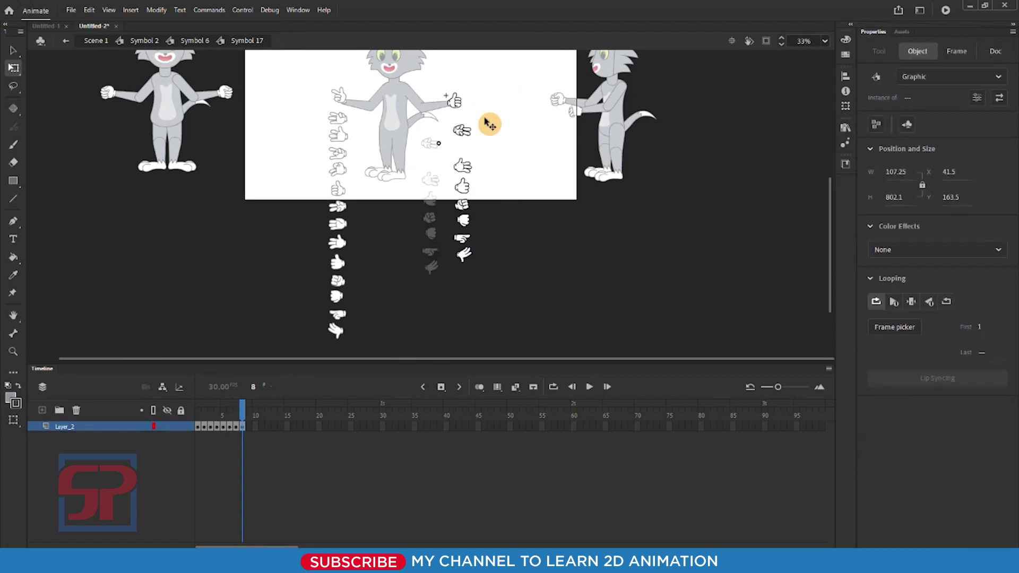
scroll(456, 93, up, 5)
drag(615, 137, 446, 138)
Transfer the six remaining hands to a keyframe at frame 9 and fit the open hand onto the bare forearm.
drag(552, 215, 546, 180)
scroll(456, 156, down, 5)
key(ctrl+shift+v)
scroll(476, 140, up, 3)
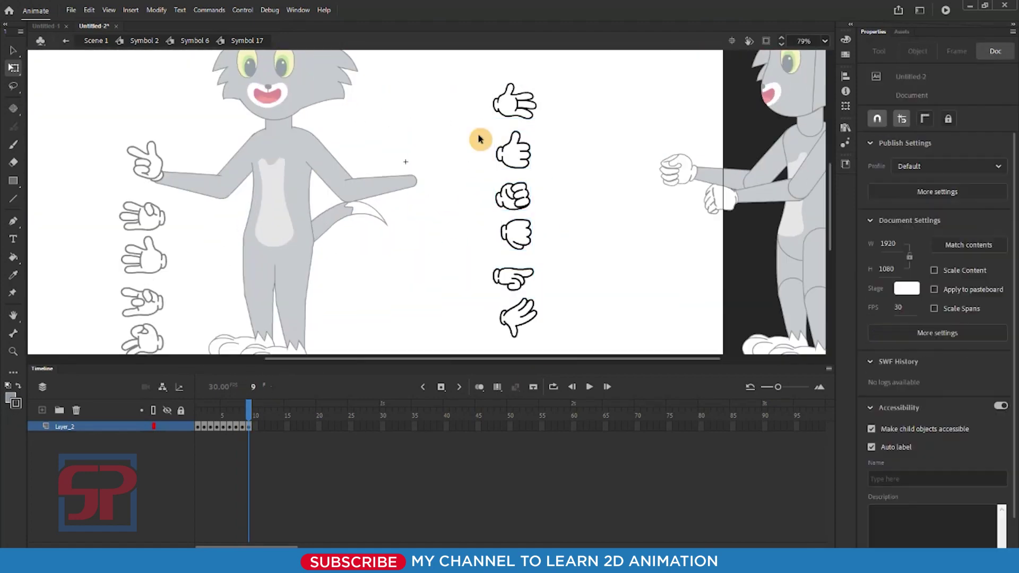
drag(513, 104, 571, 291)
Transfer the remaining hands to a new keyframe at frame 10 and replace the forearm's hand with Symbol 38.
scroll(367, 186, down, 5)
key(ctrl+x)
key(F6)
key(ctrl+shift+v)
click(412, 151)
key(Delete)
drag(521, 147, 419, 161)
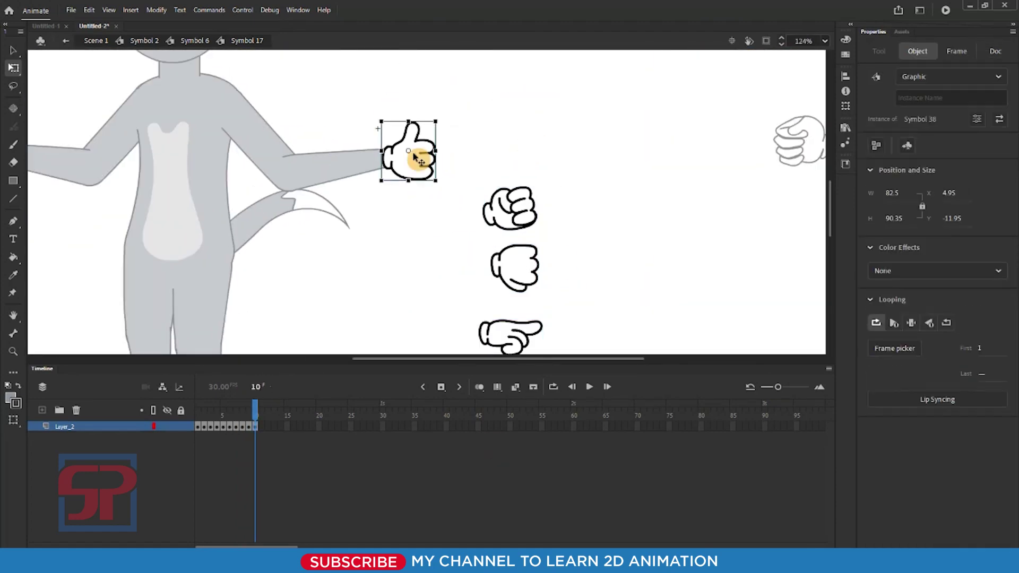
Transfer the remaining hands to a new keyframe at frame 11 and fit the front-facing fist onto the forearm.
scroll(404, 106, down, 3)
drag(457, 95, 552, 303)
key(ctrl+x)
key(F6)
key(ctrl+shift+v)
scroll(436, 137, down, 4)
Transfer the remaining hands to a new keyframe at frame 12 and fit the back-facing fist onto the forearm.
drag(459, 149, 548, 282)
key(ctrl+x)
key(F6)
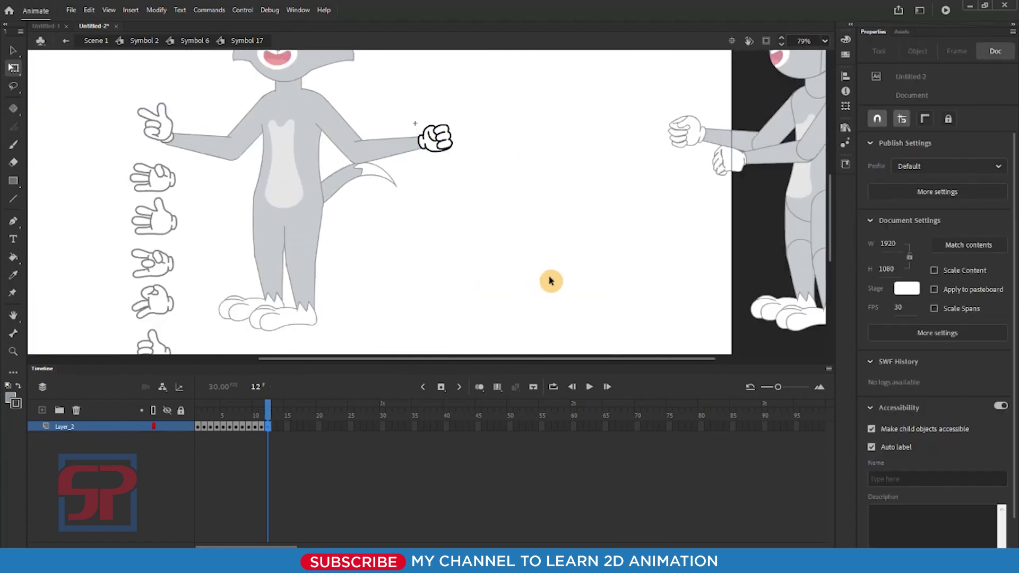
key(ctrl+shift+v)
drag(568, 205, 417, 193)
Transfer the last two hands to frame 13 and replace the forearm's fist with the sideways pointing hand.
scroll(432, 151, down, 4)
drag(499, 191, 454, 265)
click(404, 144)
key(Delete)
scroll(440, 132, up, 3)
drag(443, 199, 433, 122)
Add a keyframe at frame 14 and replace the forearm's pointing hand with the last one, Symbol 42.
scroll(386, 134, down, 4)
drag(483, 234, 430, 162)
key(F6)
click(474, 176)
key(Delete)
drag(390, 234, 456, 143)
Set the Symbol 42 hand's transformation point at the wrist and rotate the hand slightly counterclockwise.
scroll(455, 136, up, 5)
drag(464, 234, 374, 233)
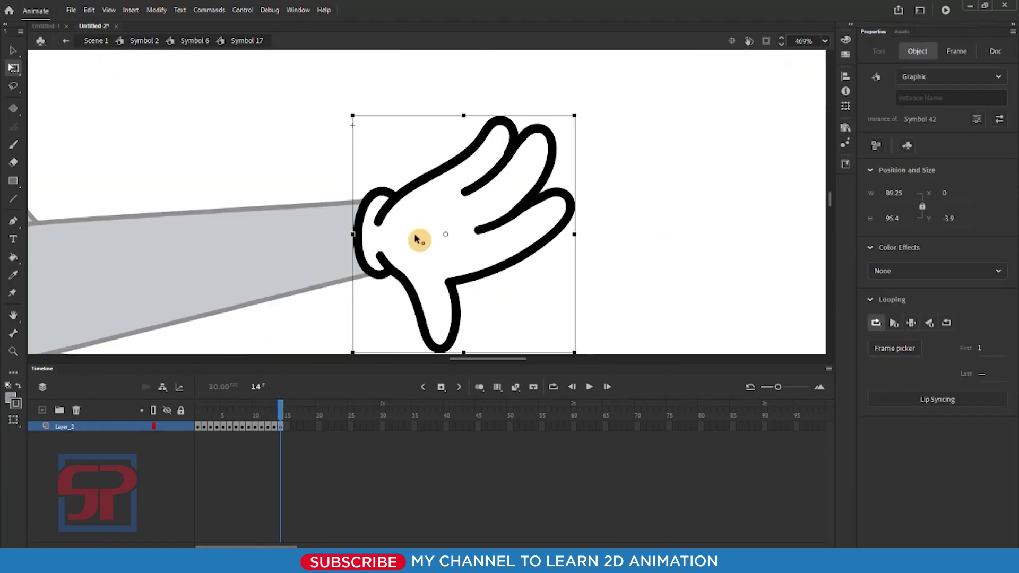
scroll(450, 223, down, 3)
drag(522, 169, 515, 159)
scroll(468, 218, up, 3)
scroll(435, 146, down, 4)
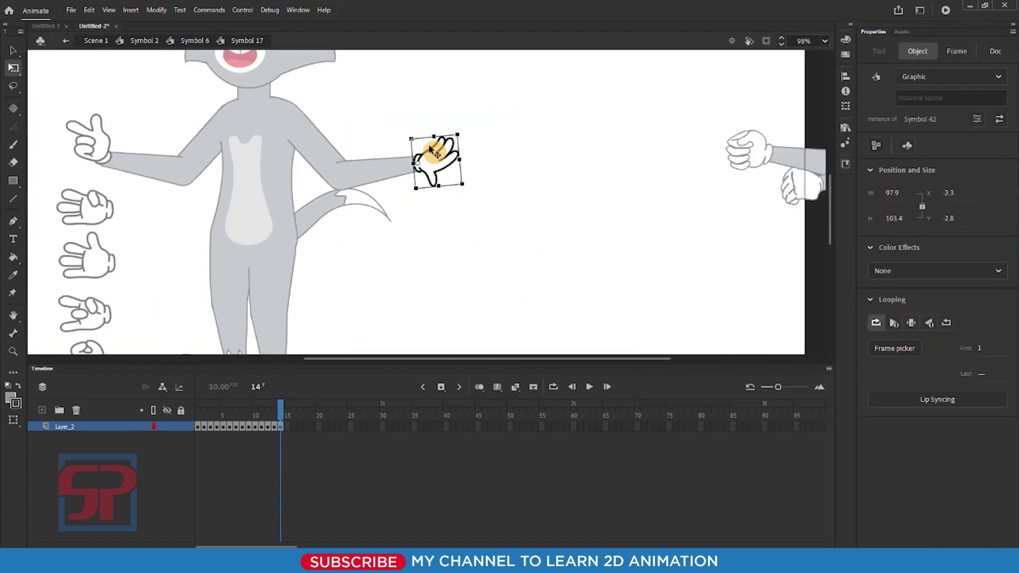
Scrub the hand symbol's timeline from frame 14 back to frame 1 to review the fitted poses.
click(554, 173)
scroll(449, 166, down, 2)
scroll(453, 171, up, 2)
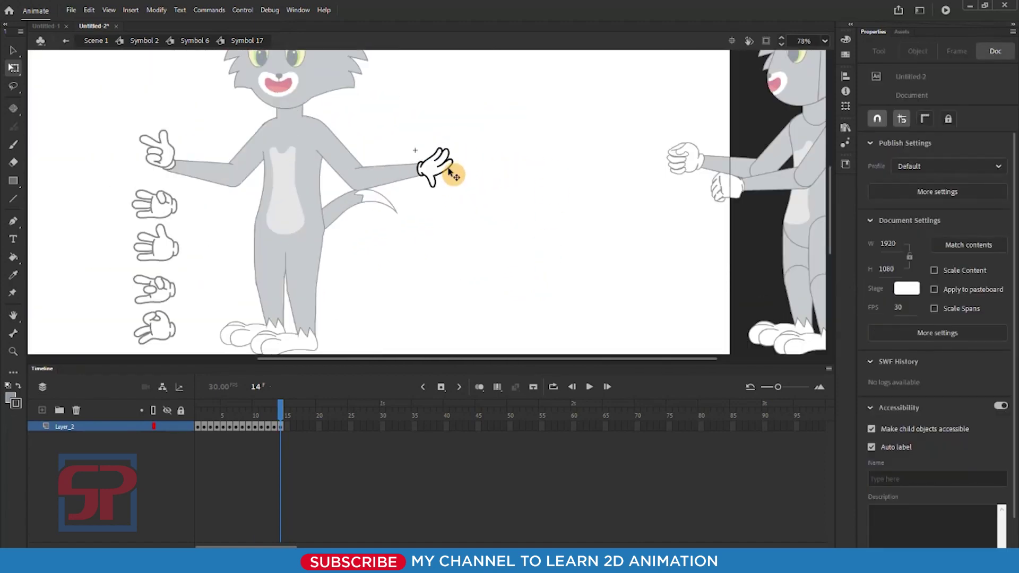
drag(297, 410, 186, 420)
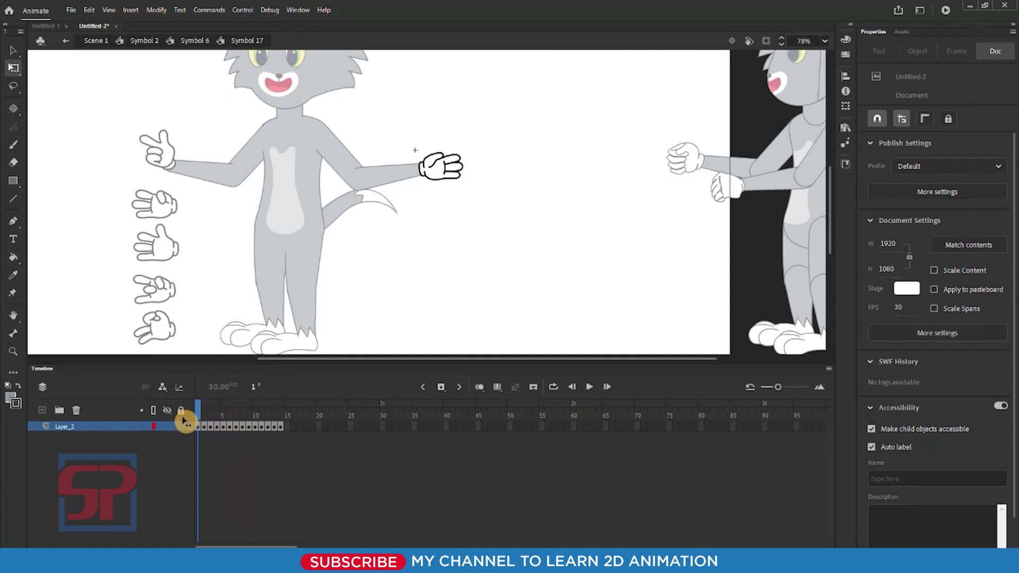
Set the Symbol 17 hand, and the Symbol 6 arm that contains it, to play a single frame.
double_click(535, 234)
click(437, 184)
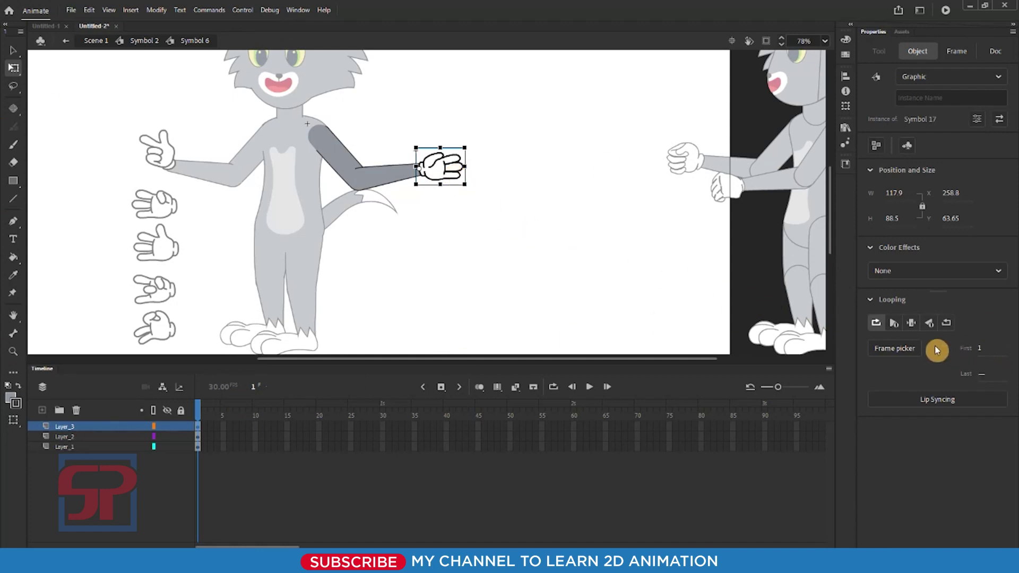
click(912, 325)
double_click(531, 196)
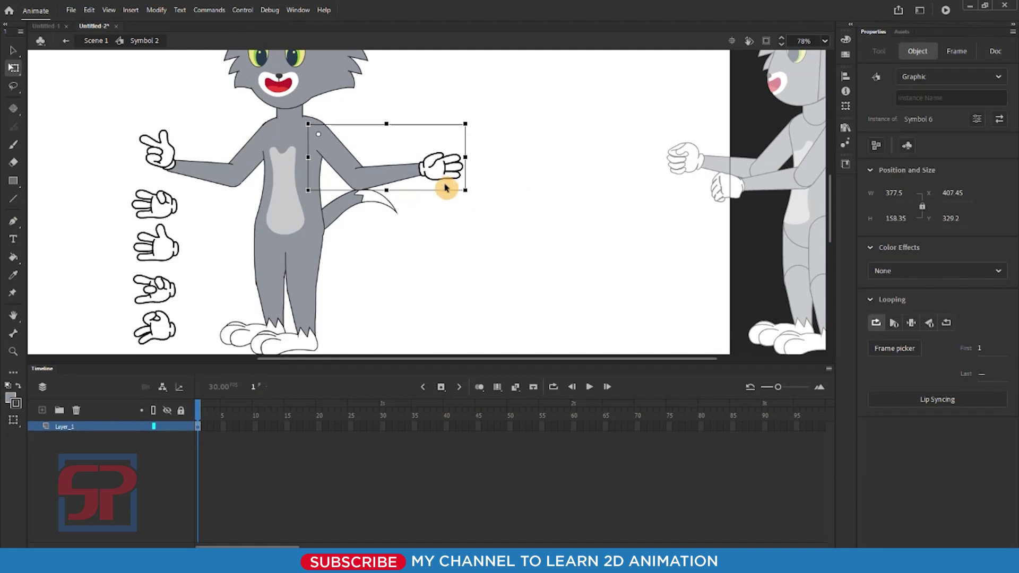
click(912, 324)
click(611, 269)
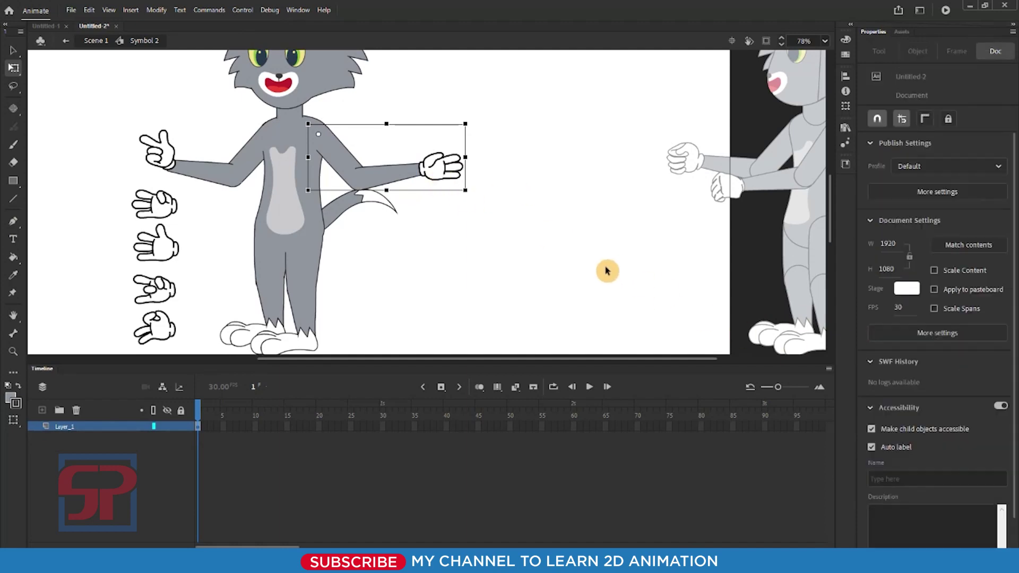
click(455, 171)
scroll(475, 212, down, 2)
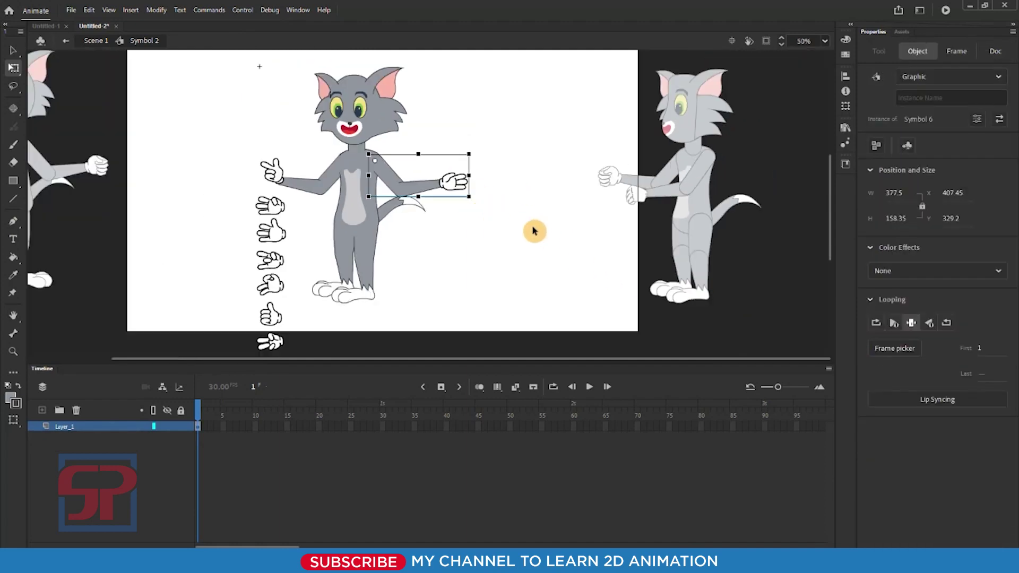
click(532, 230)
scroll(473, 167, down, 2)
scroll(438, 183, down, 1)
scroll(369, 275, up, 1)
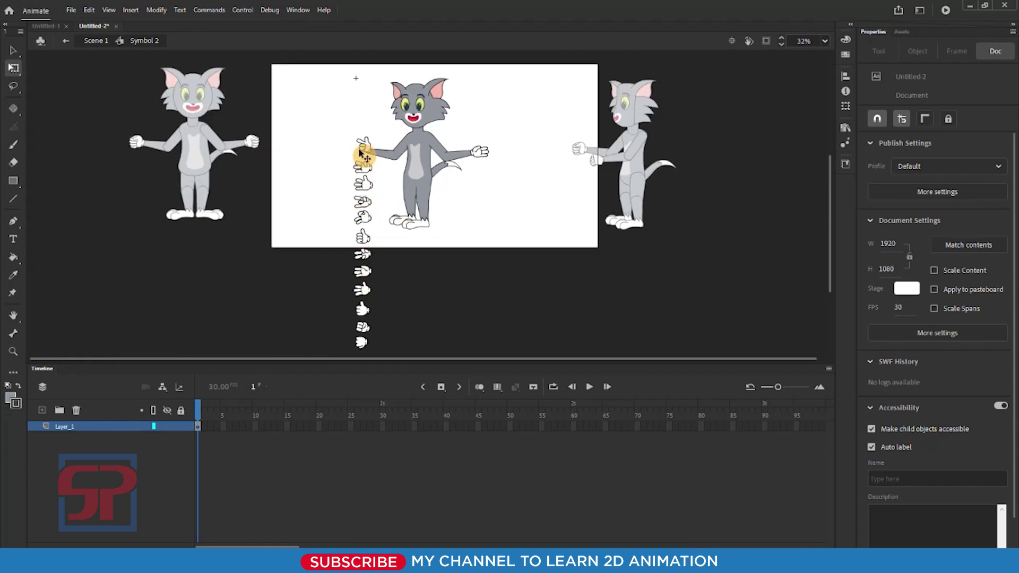